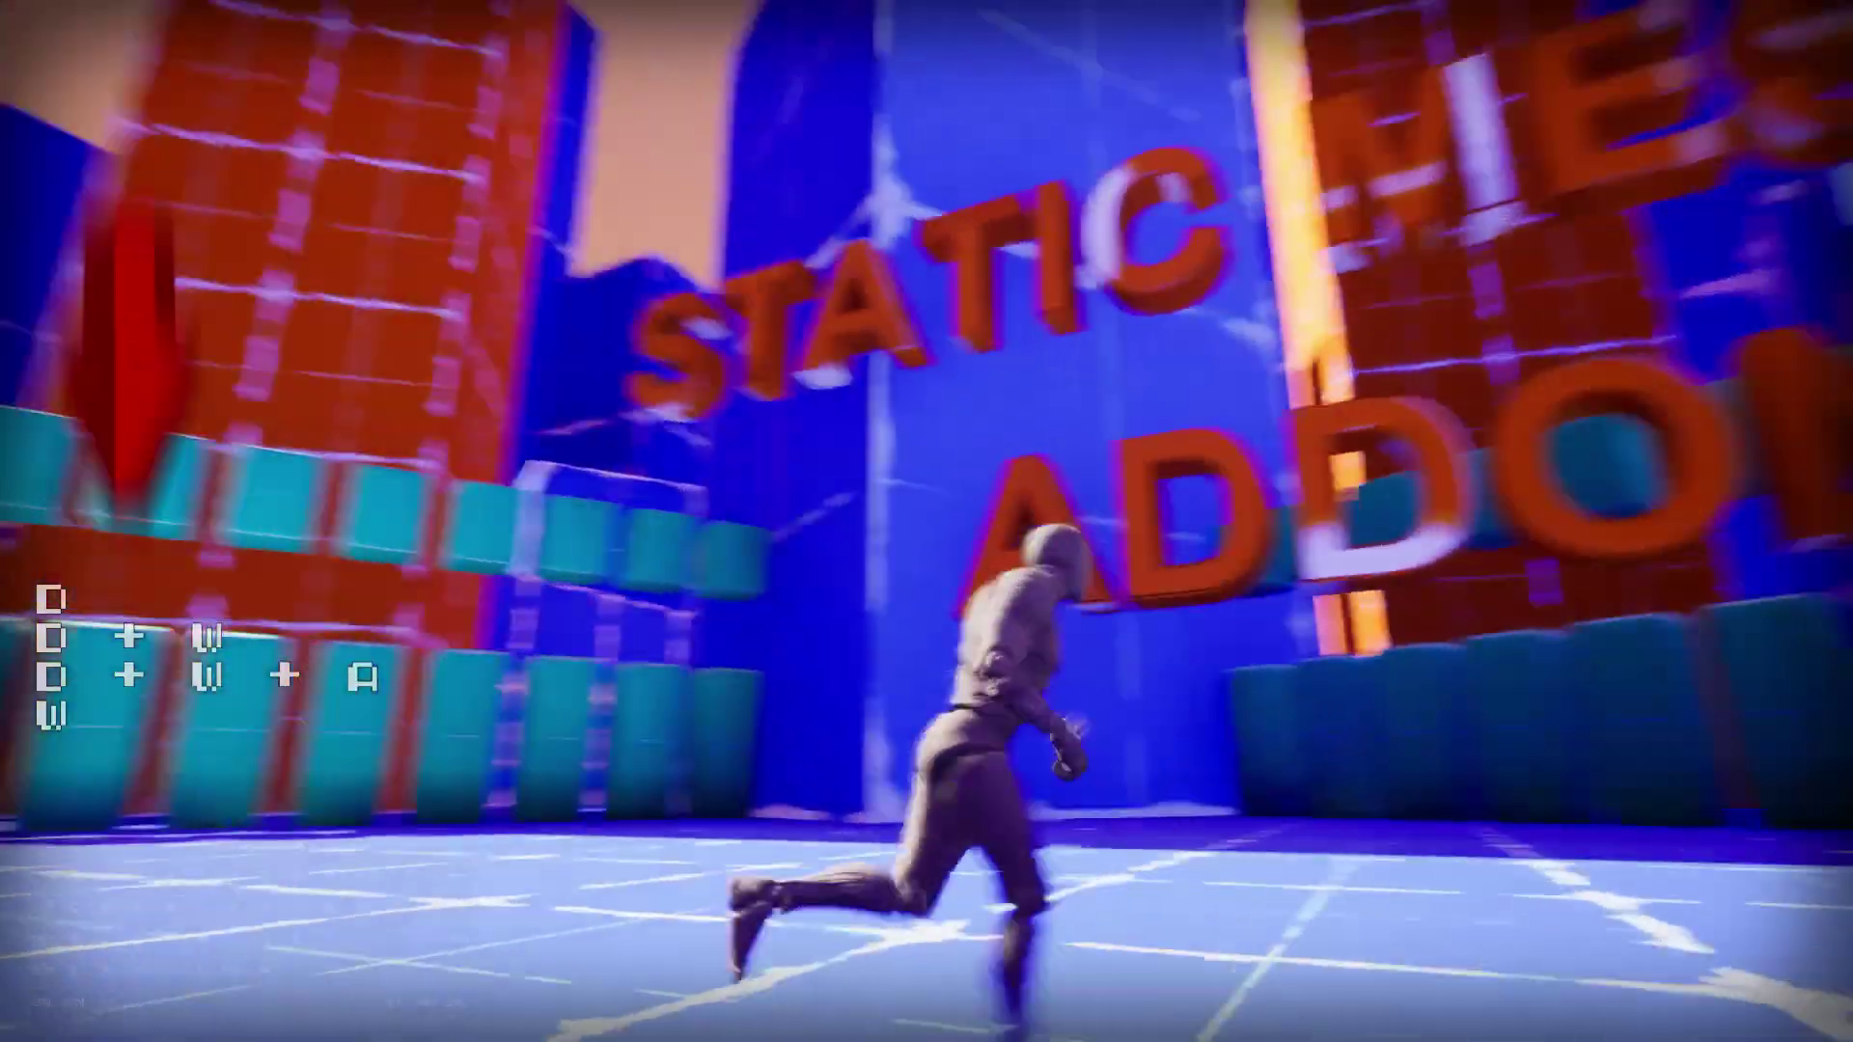
{"action": "key", "text": "d"}
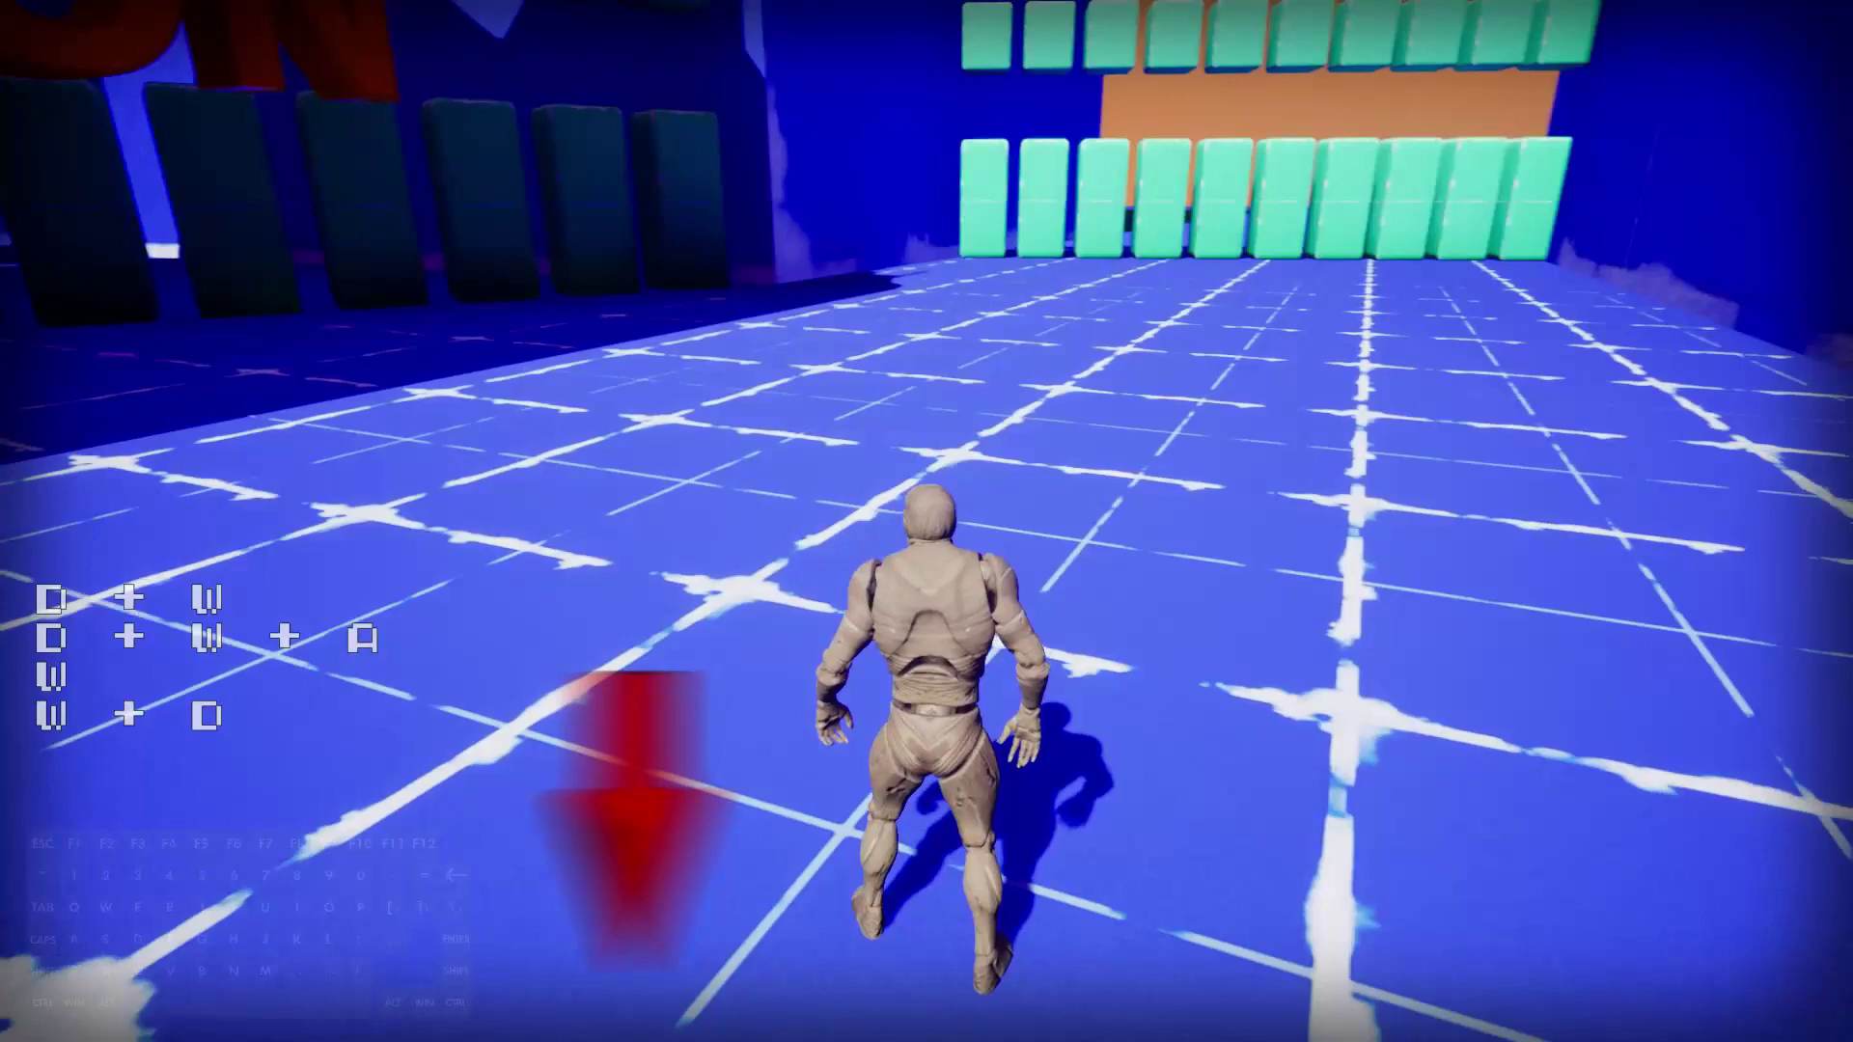
{"action": "key", "text": "s"}
{"action": "key", "text": "s"}
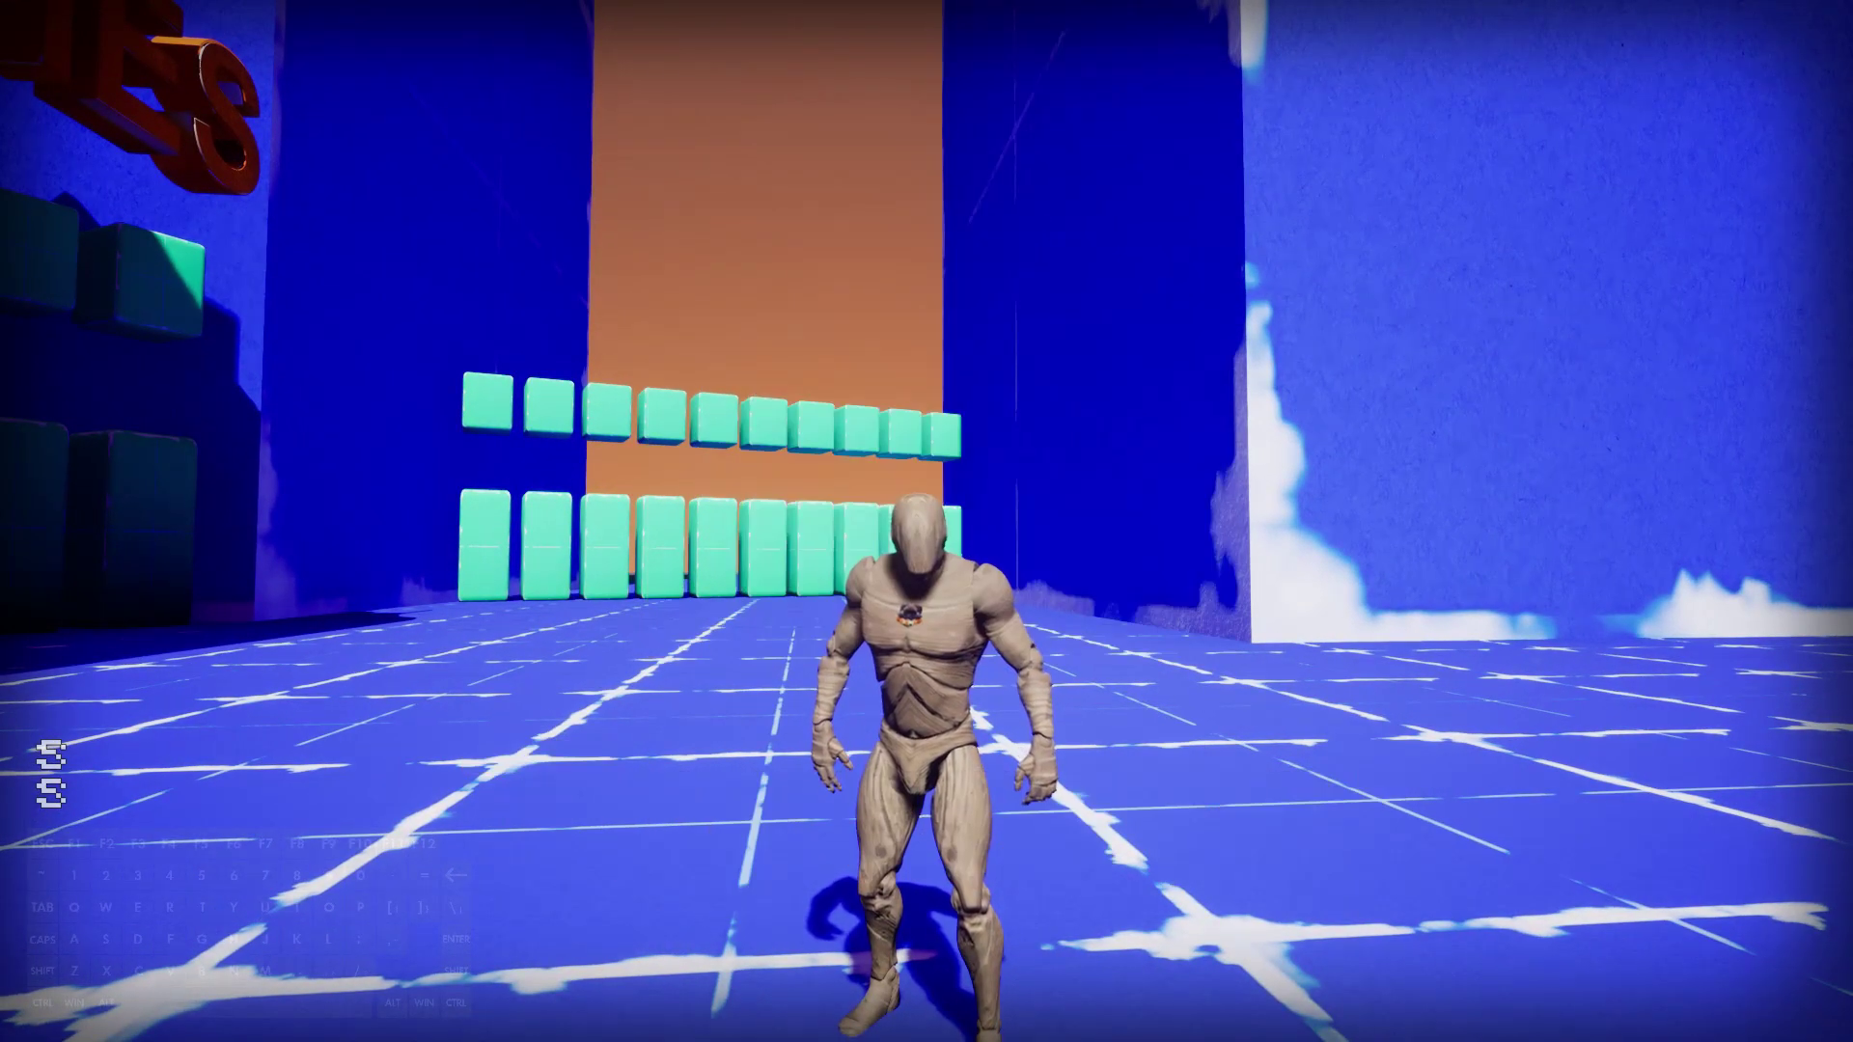
{"action": "key", "text": "w"}
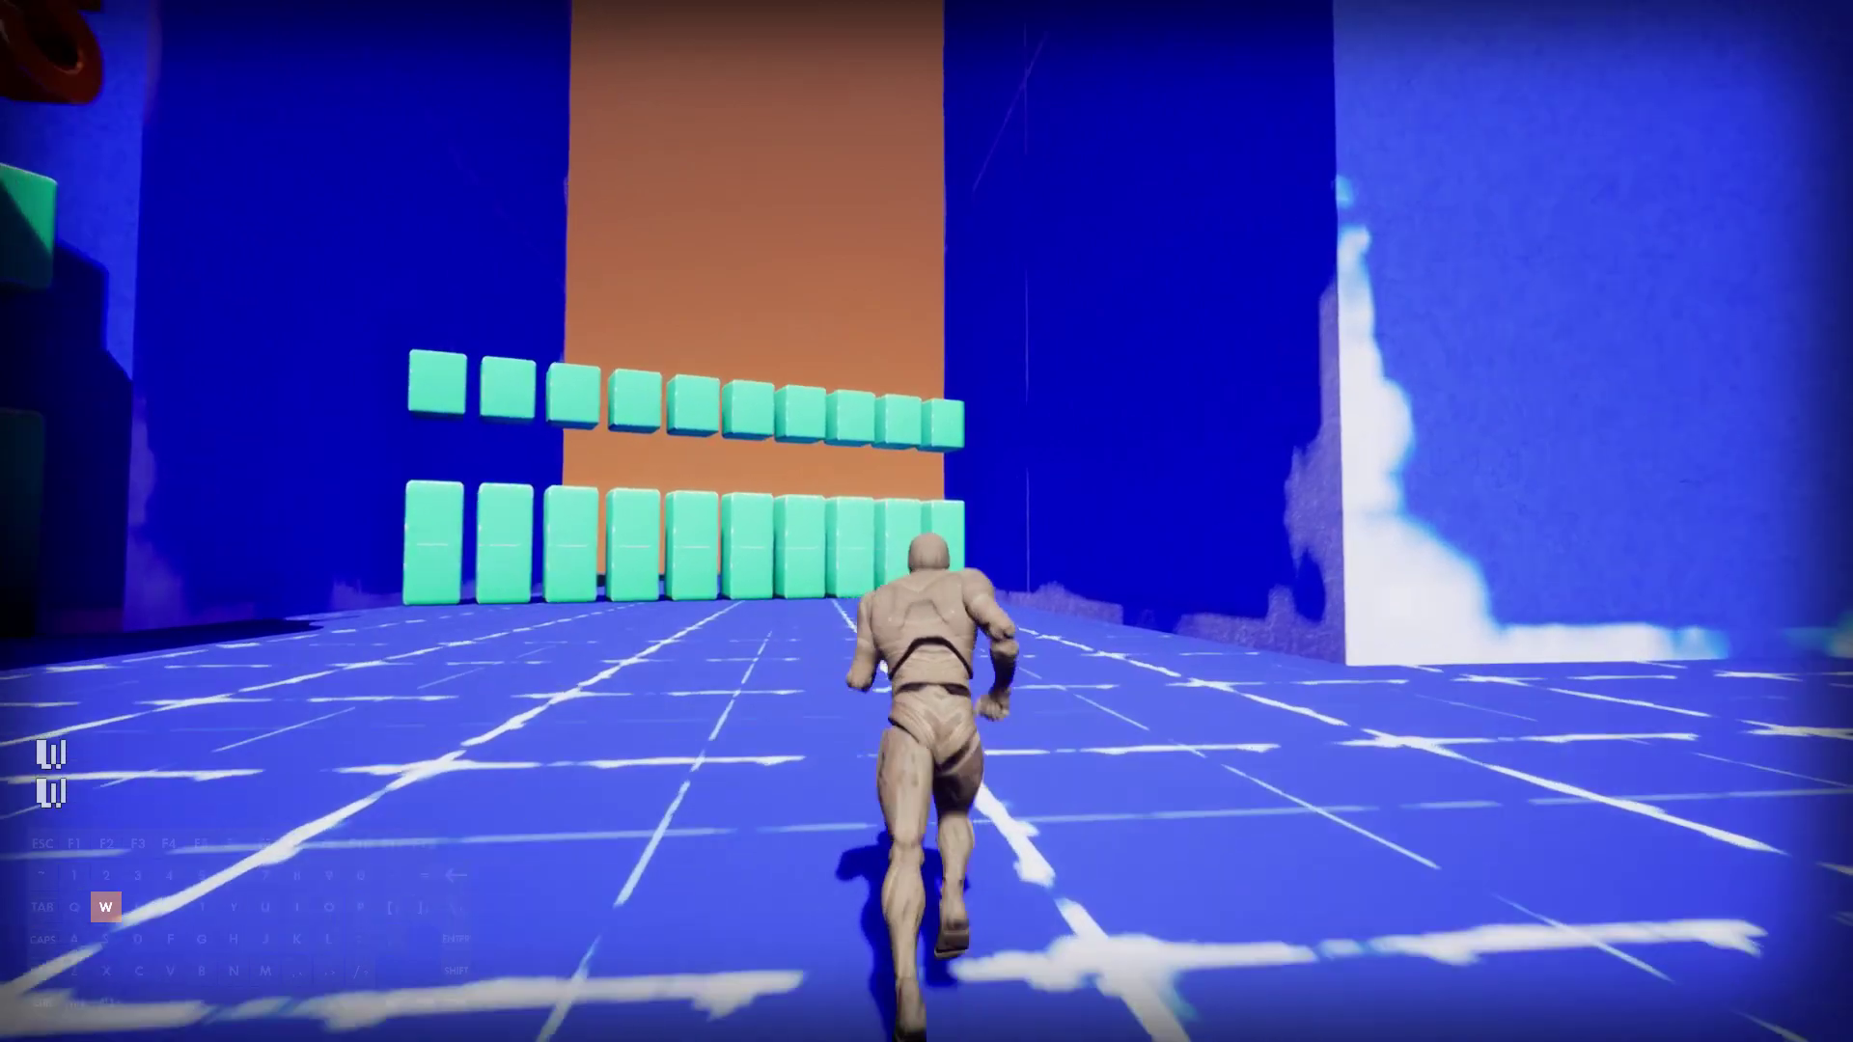
{"action": "key", "text": "d"}
{"action": "key", "text": "d"}
{"action": "key", "text": "d"}
{"action": "key", "text": "d"}
{"action": "key", "text": "d"}
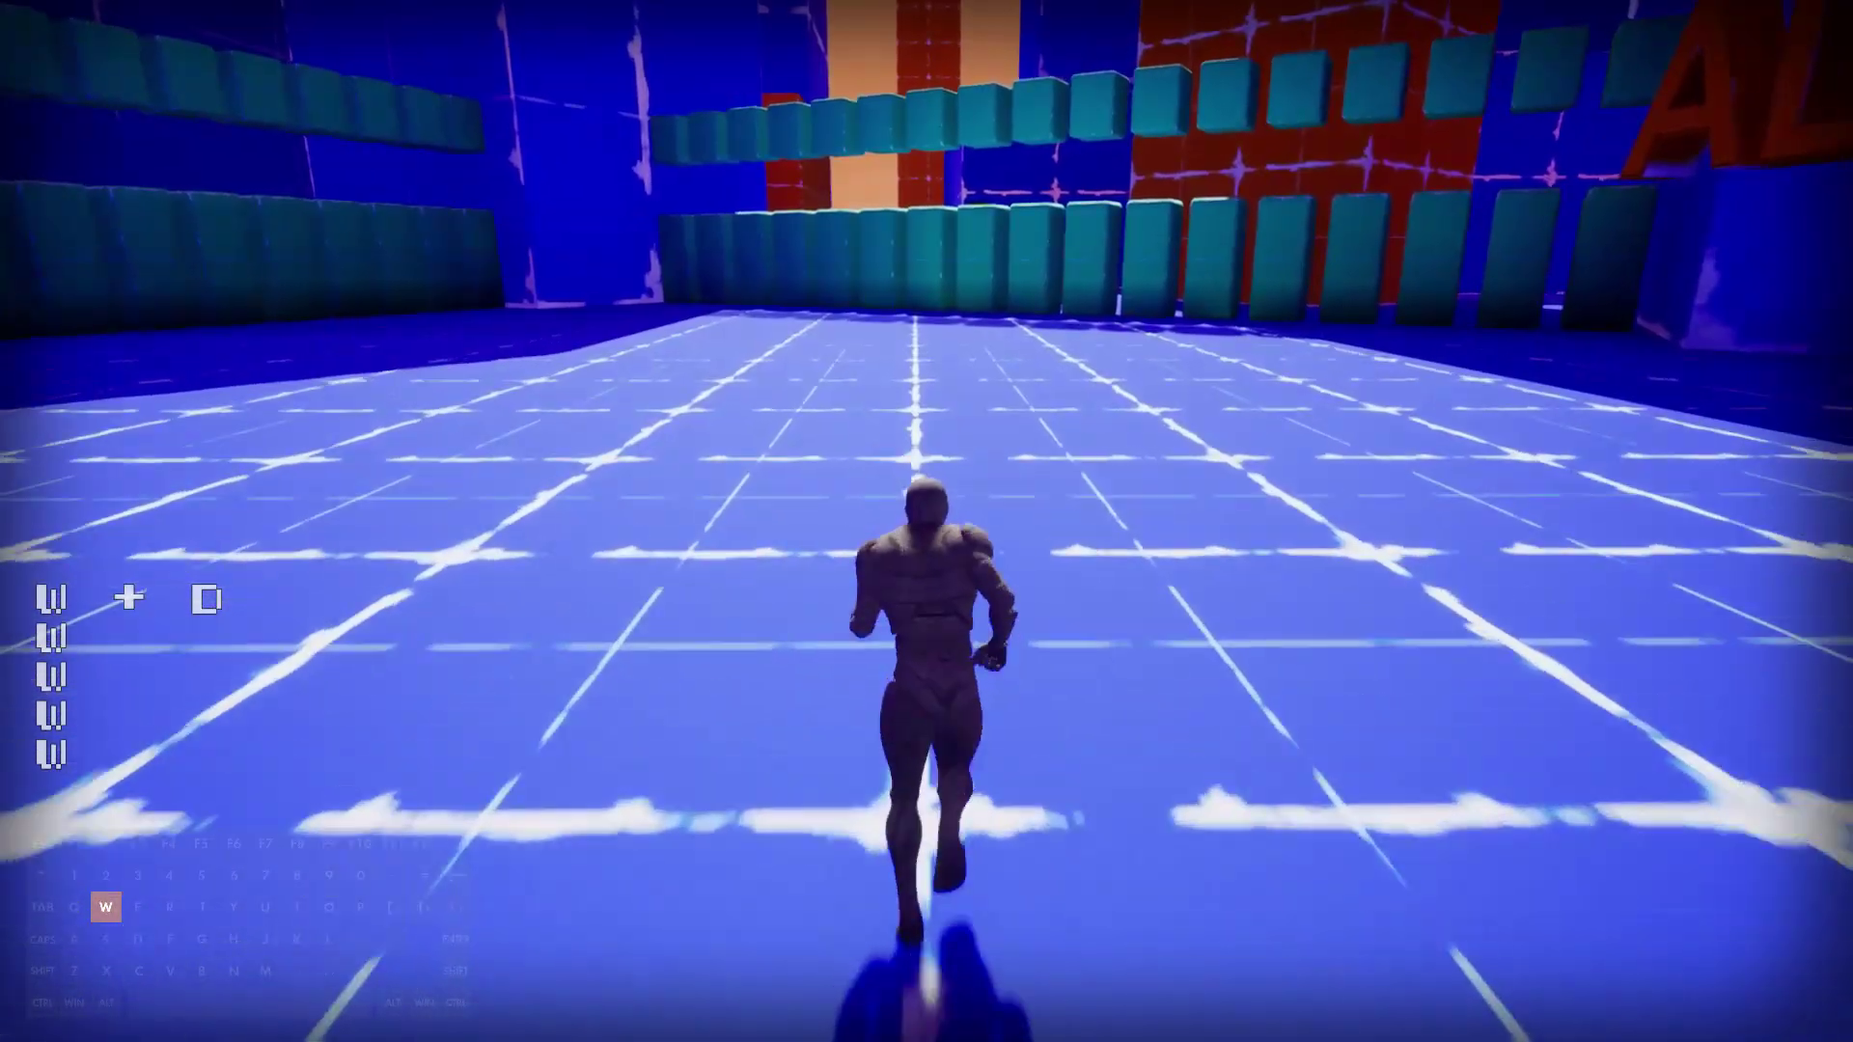
{"action": "key", "text": "a"}
{"action": "key", "text": "a"}
{"action": "key", "text": "a"}
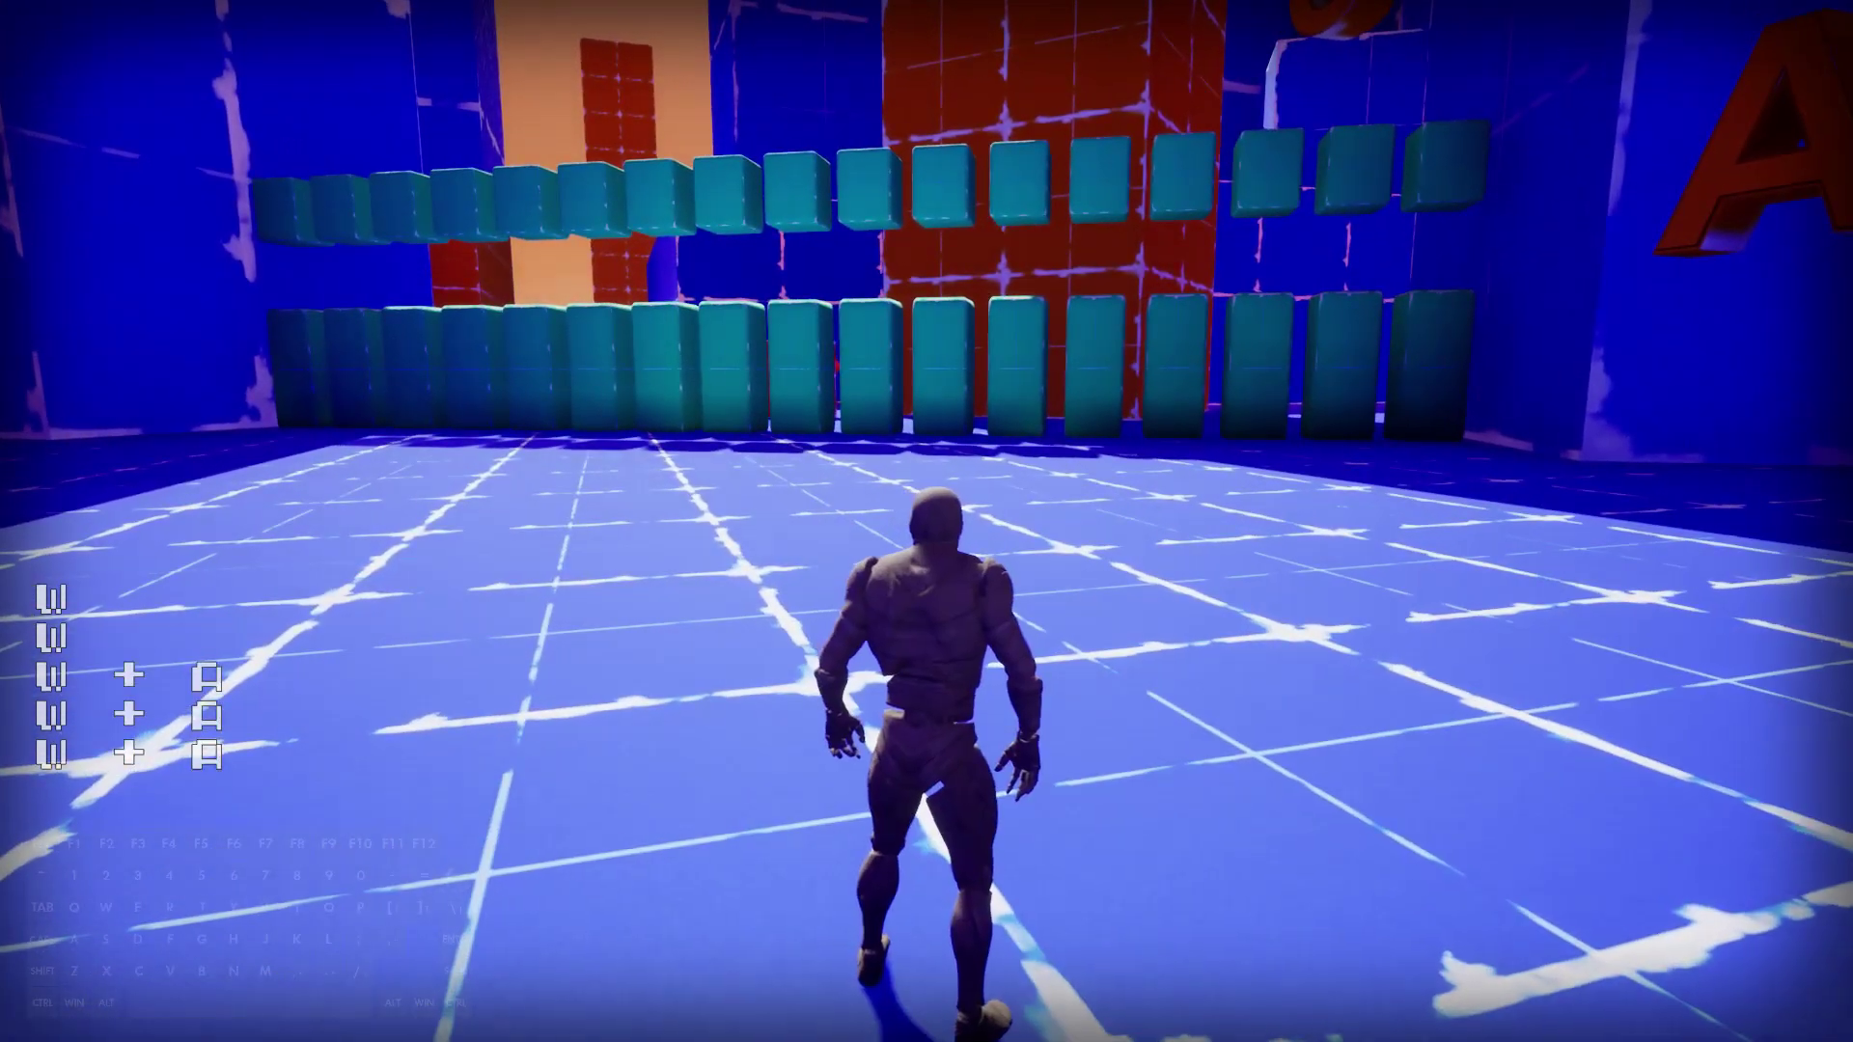
{"action": "key", "text": "s+d"}
{"action": "key", "text": "s"}
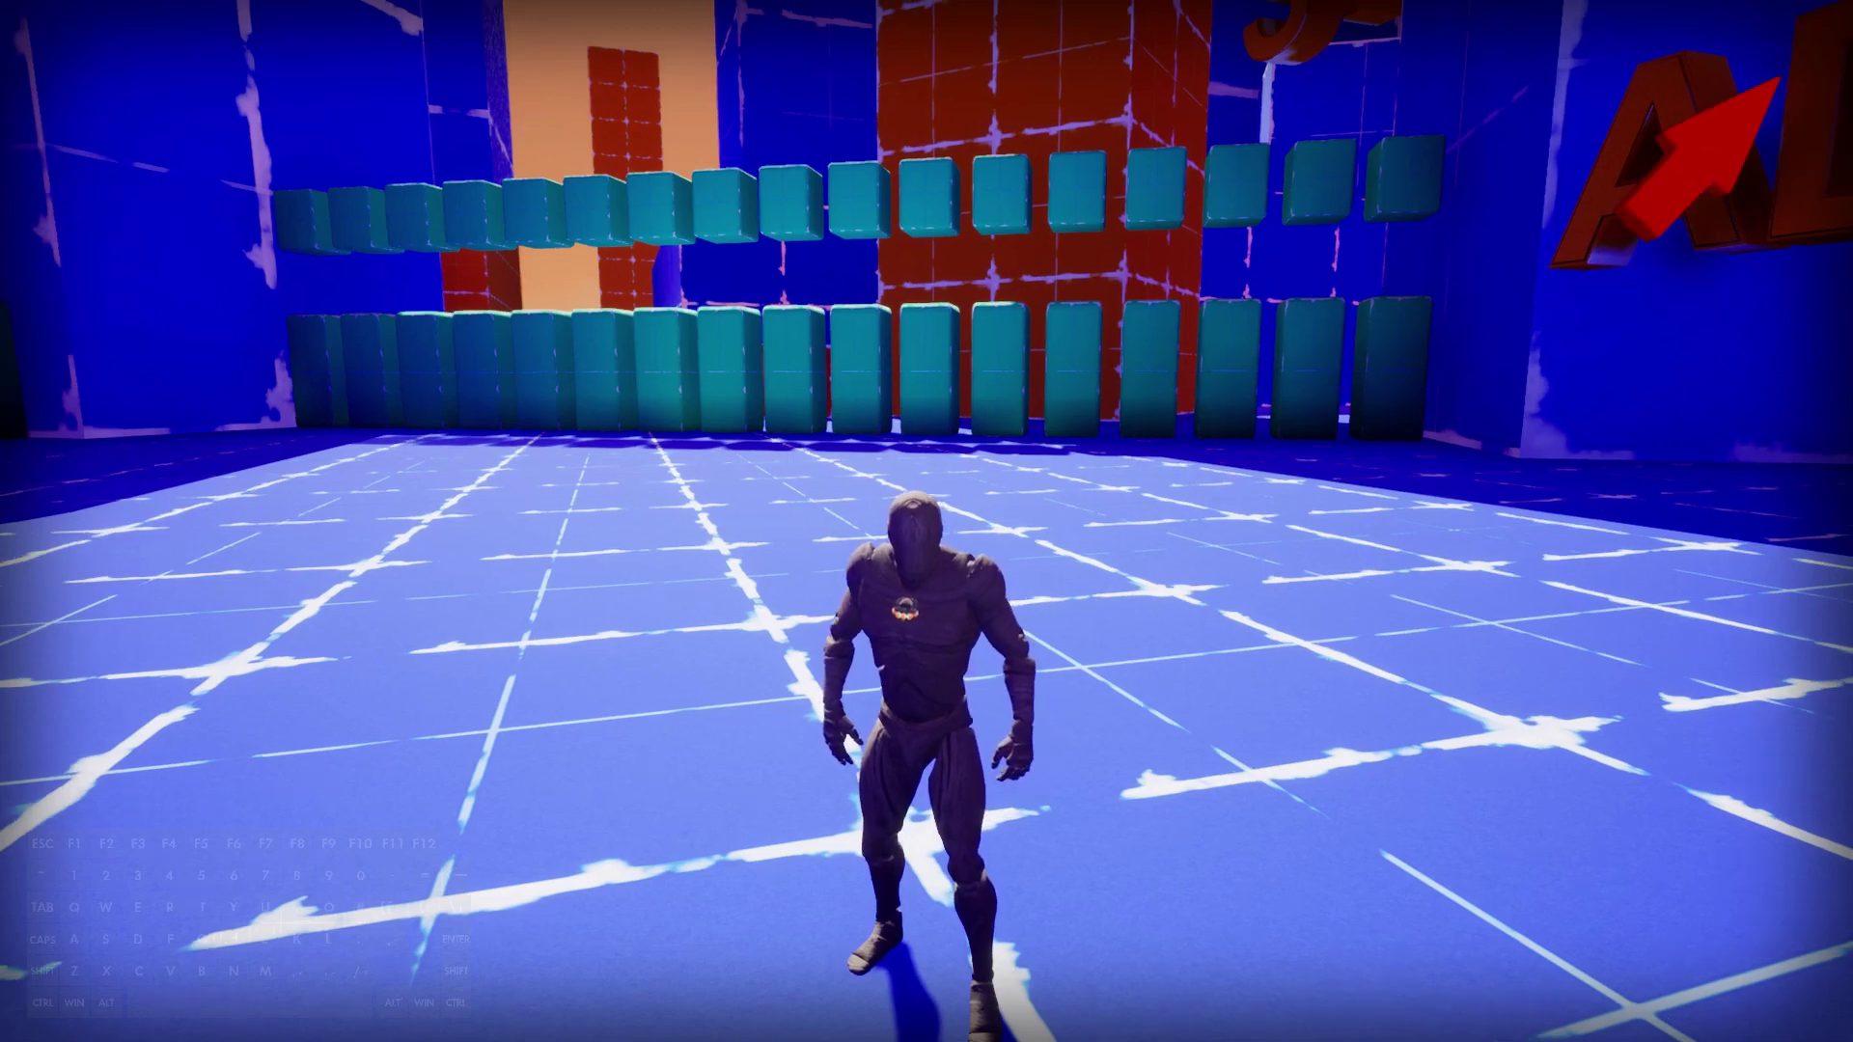
{"action": "key", "text": "a"}
{"action": "key", "text": "s"}
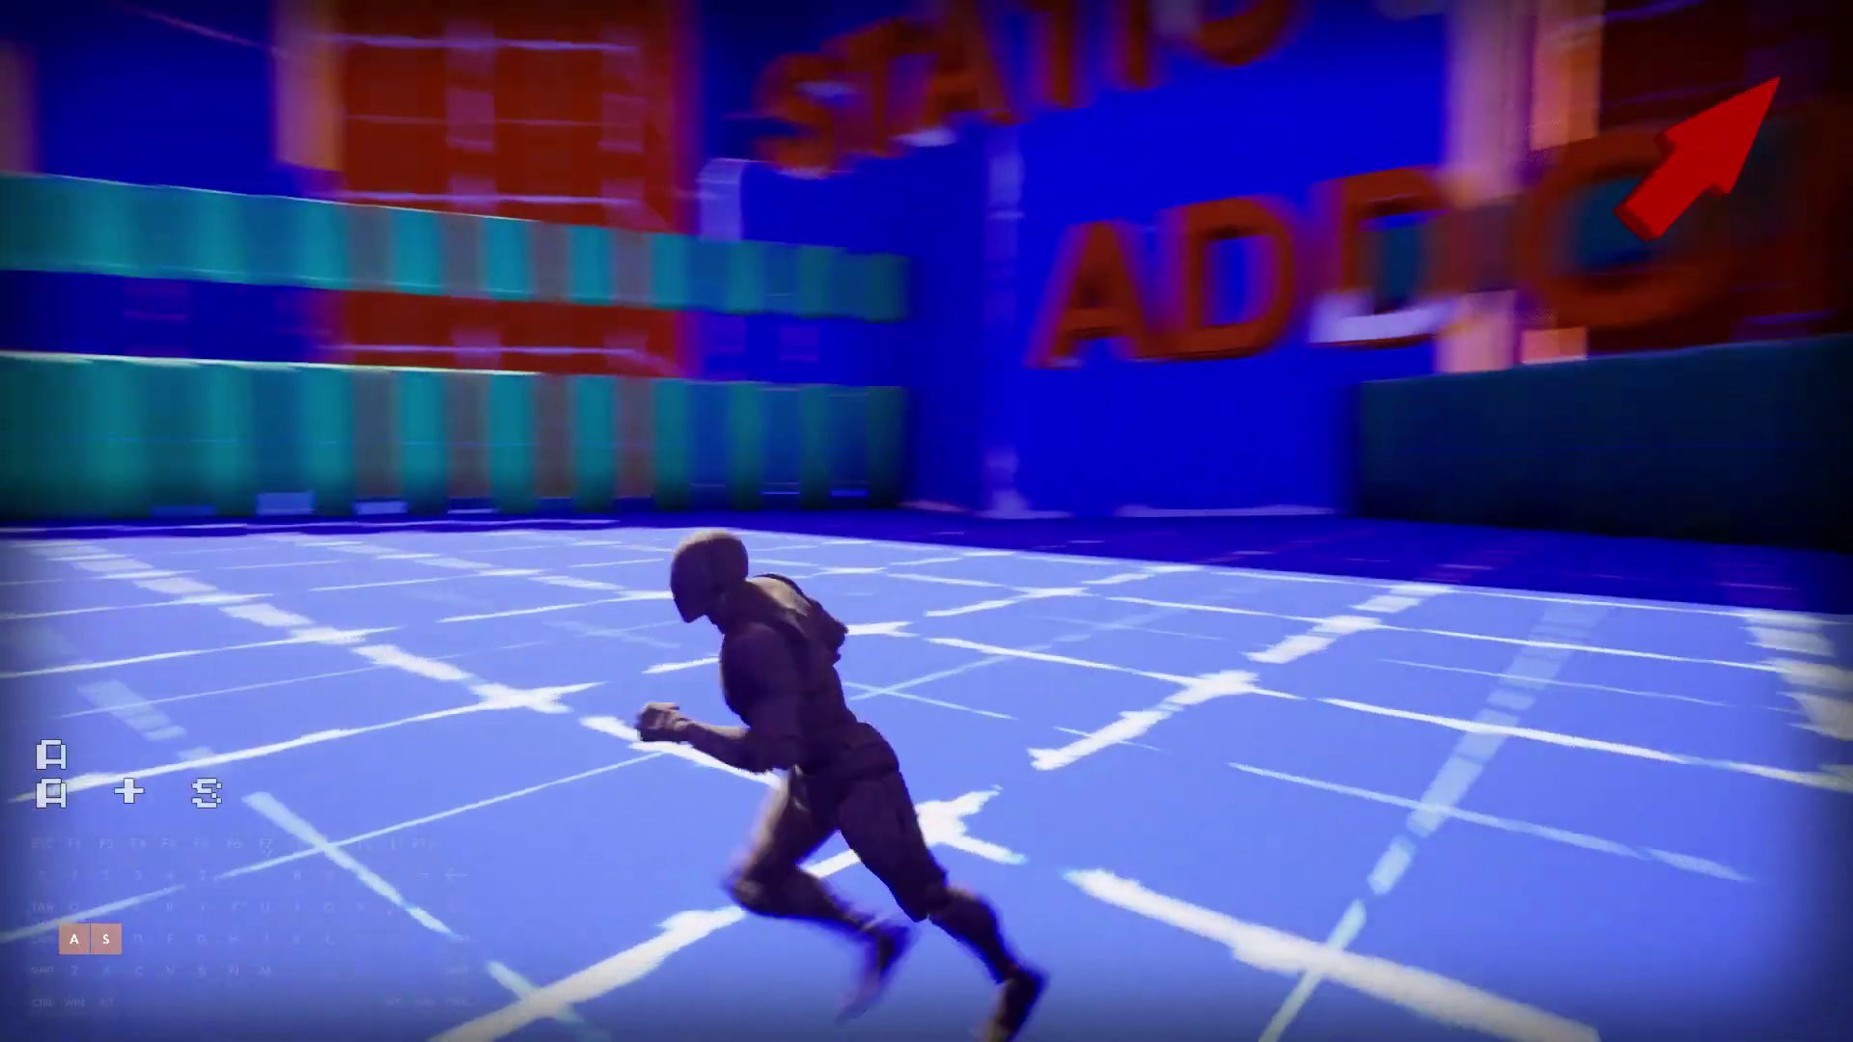
{"action": "key", "text": "s"}
{"action": "key", "text": "s"}
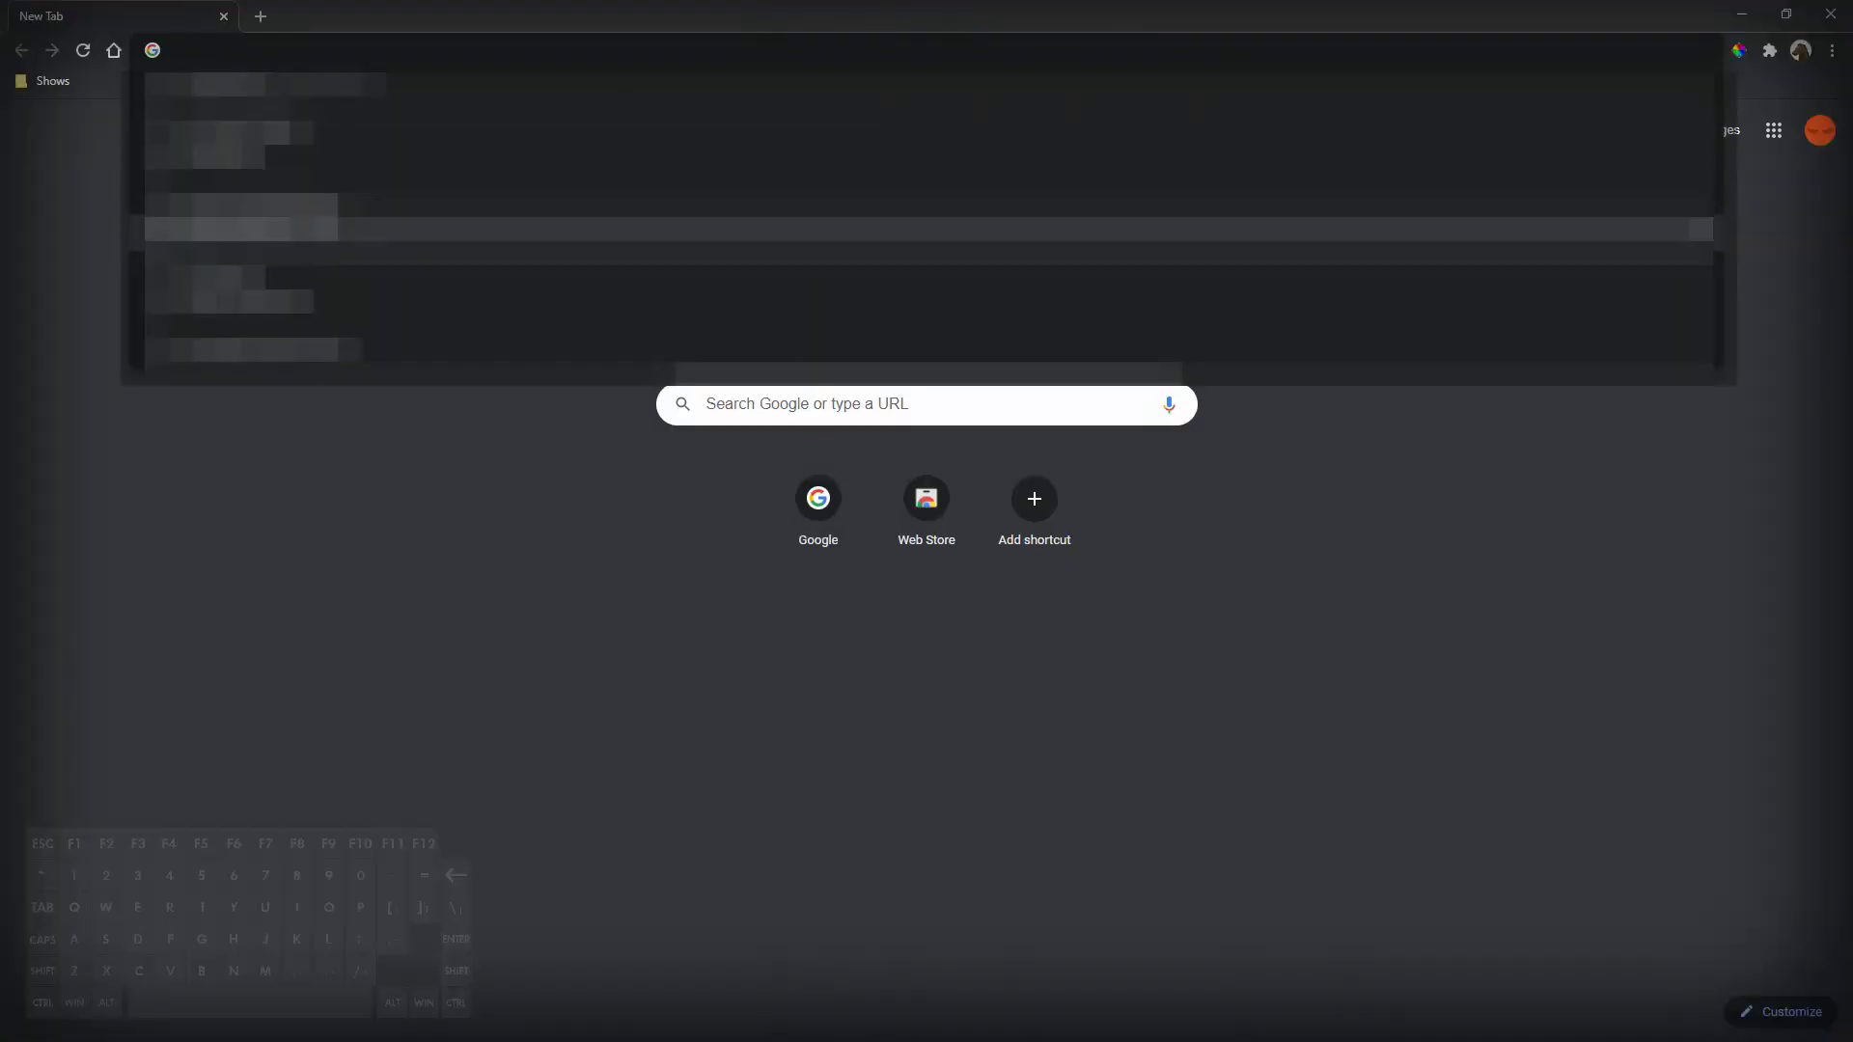
Load the Epic Games account connections page at epicgames.com/account/connections.
{"action": "left_click", "coordinate": [327, 386]}
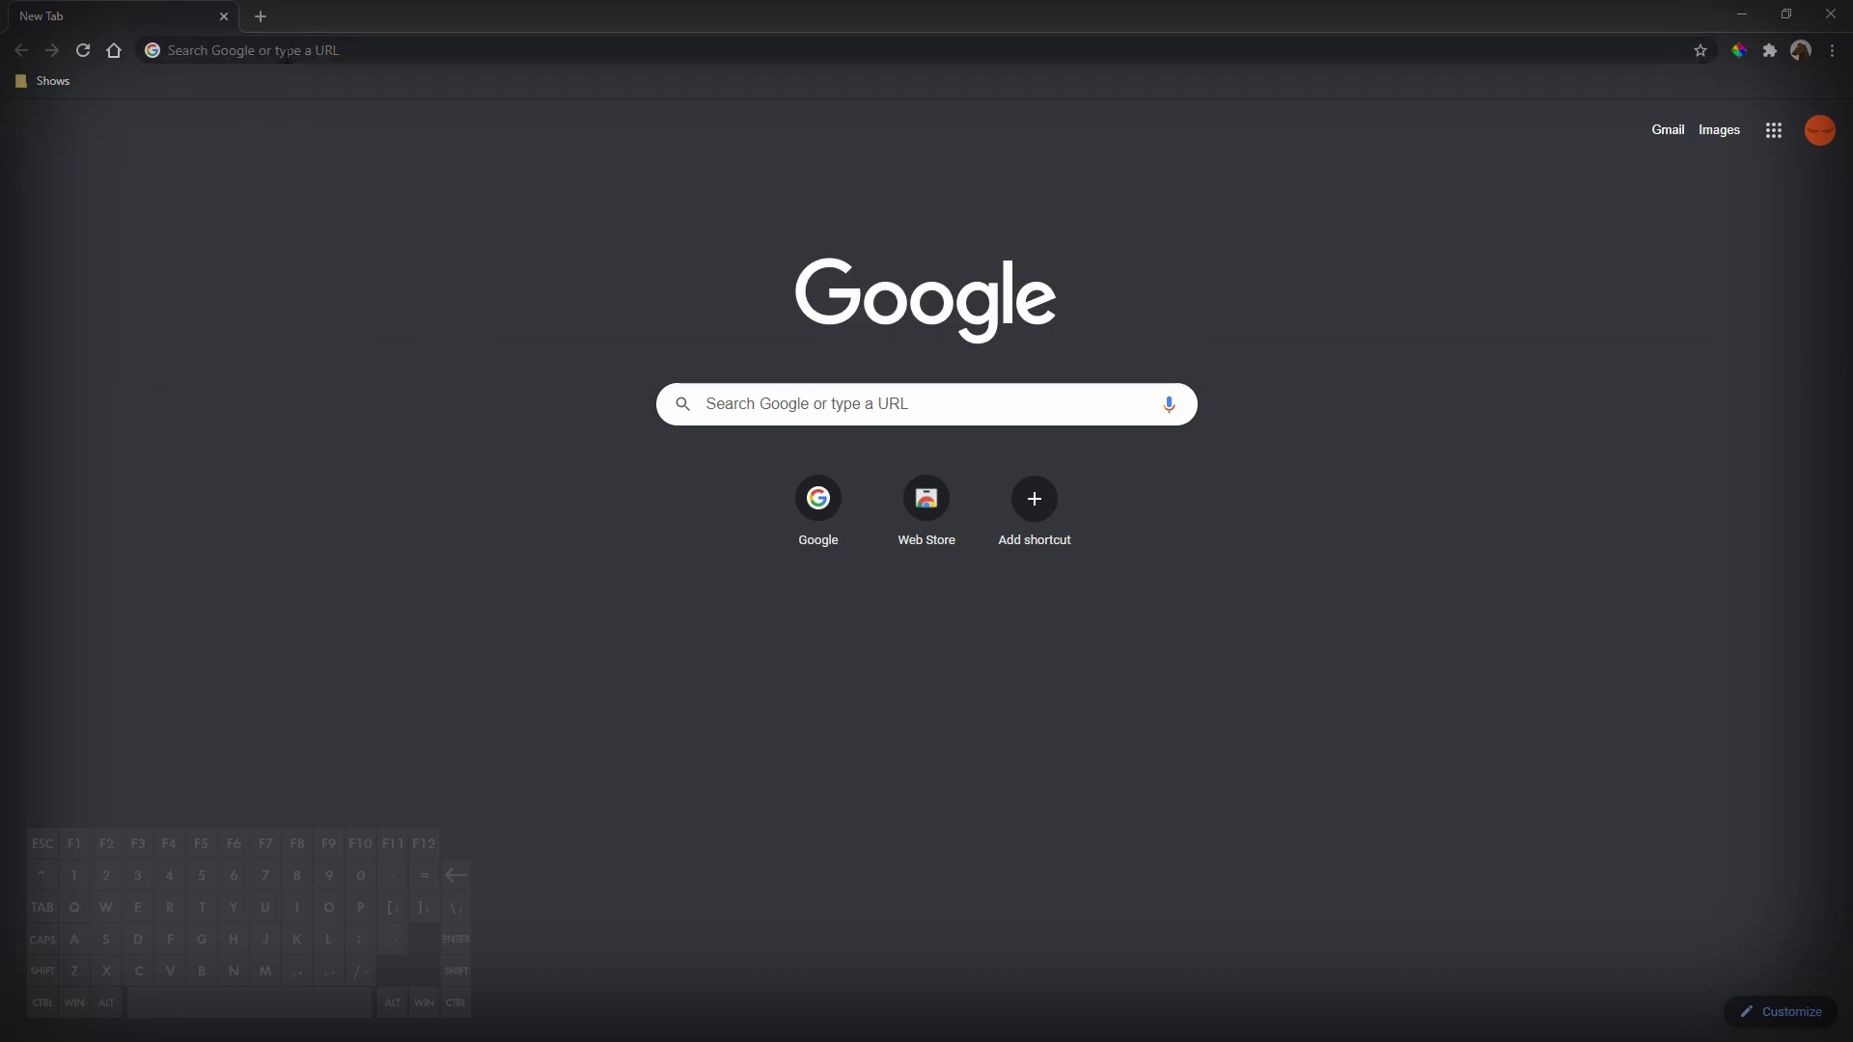
{"action": "left_click", "coordinate": [290, 50]}
{"action": "type", "text": "https://www.epicgames.com/account/connections"}
{"action": "key", "text": "Return"}
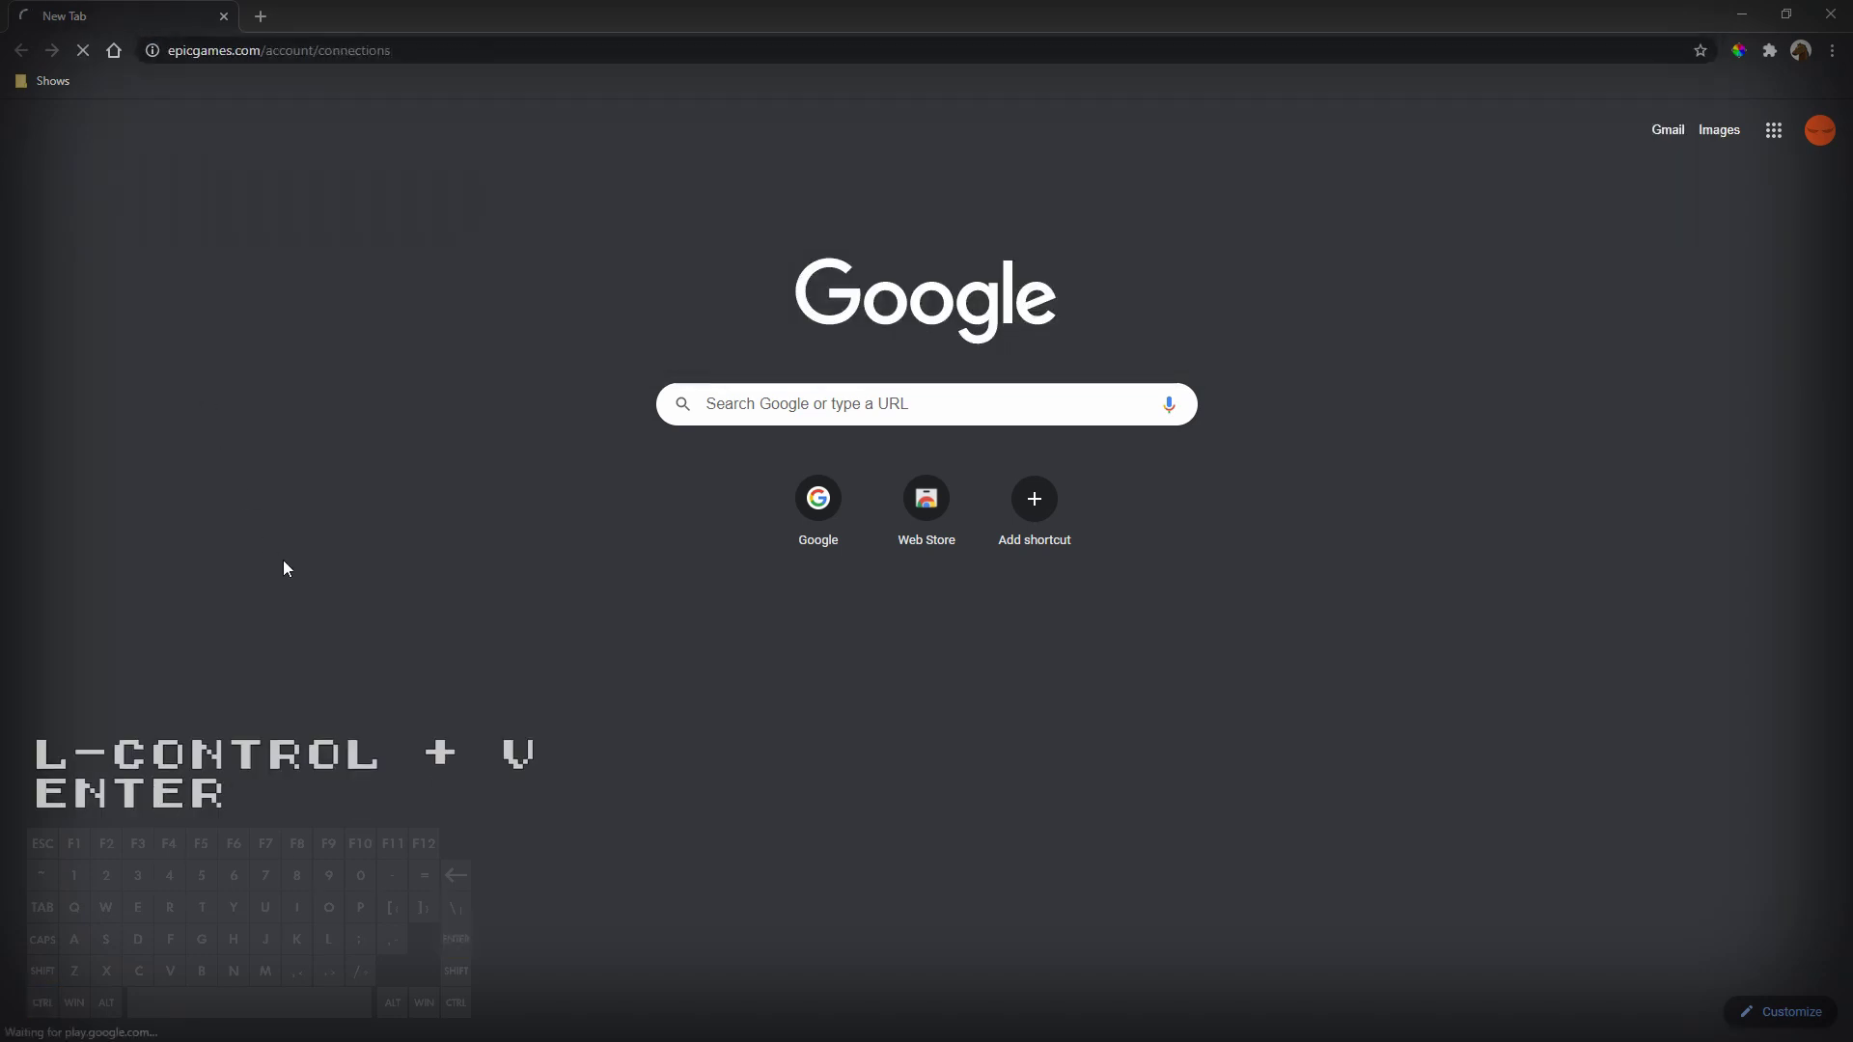
{"action": "key", "text": "ctrl+a"}
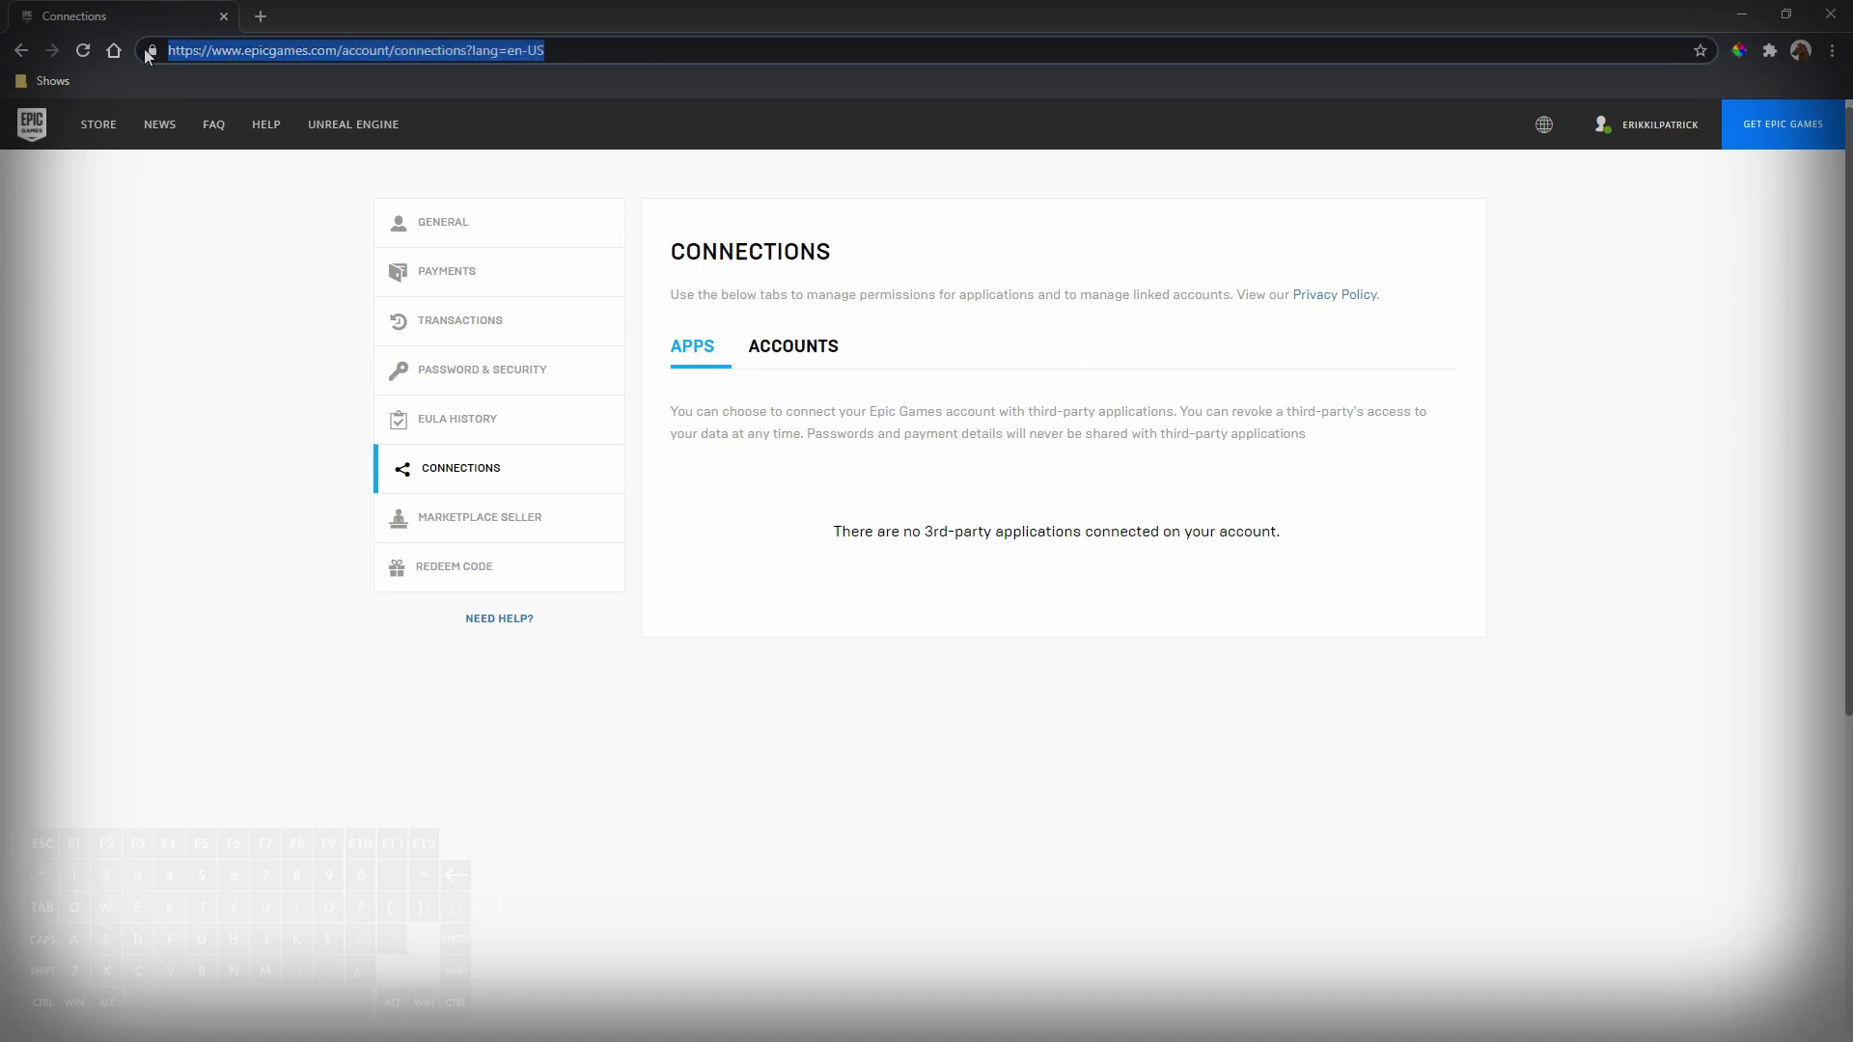
{"action": "left_click", "coordinate": [133, 402]}
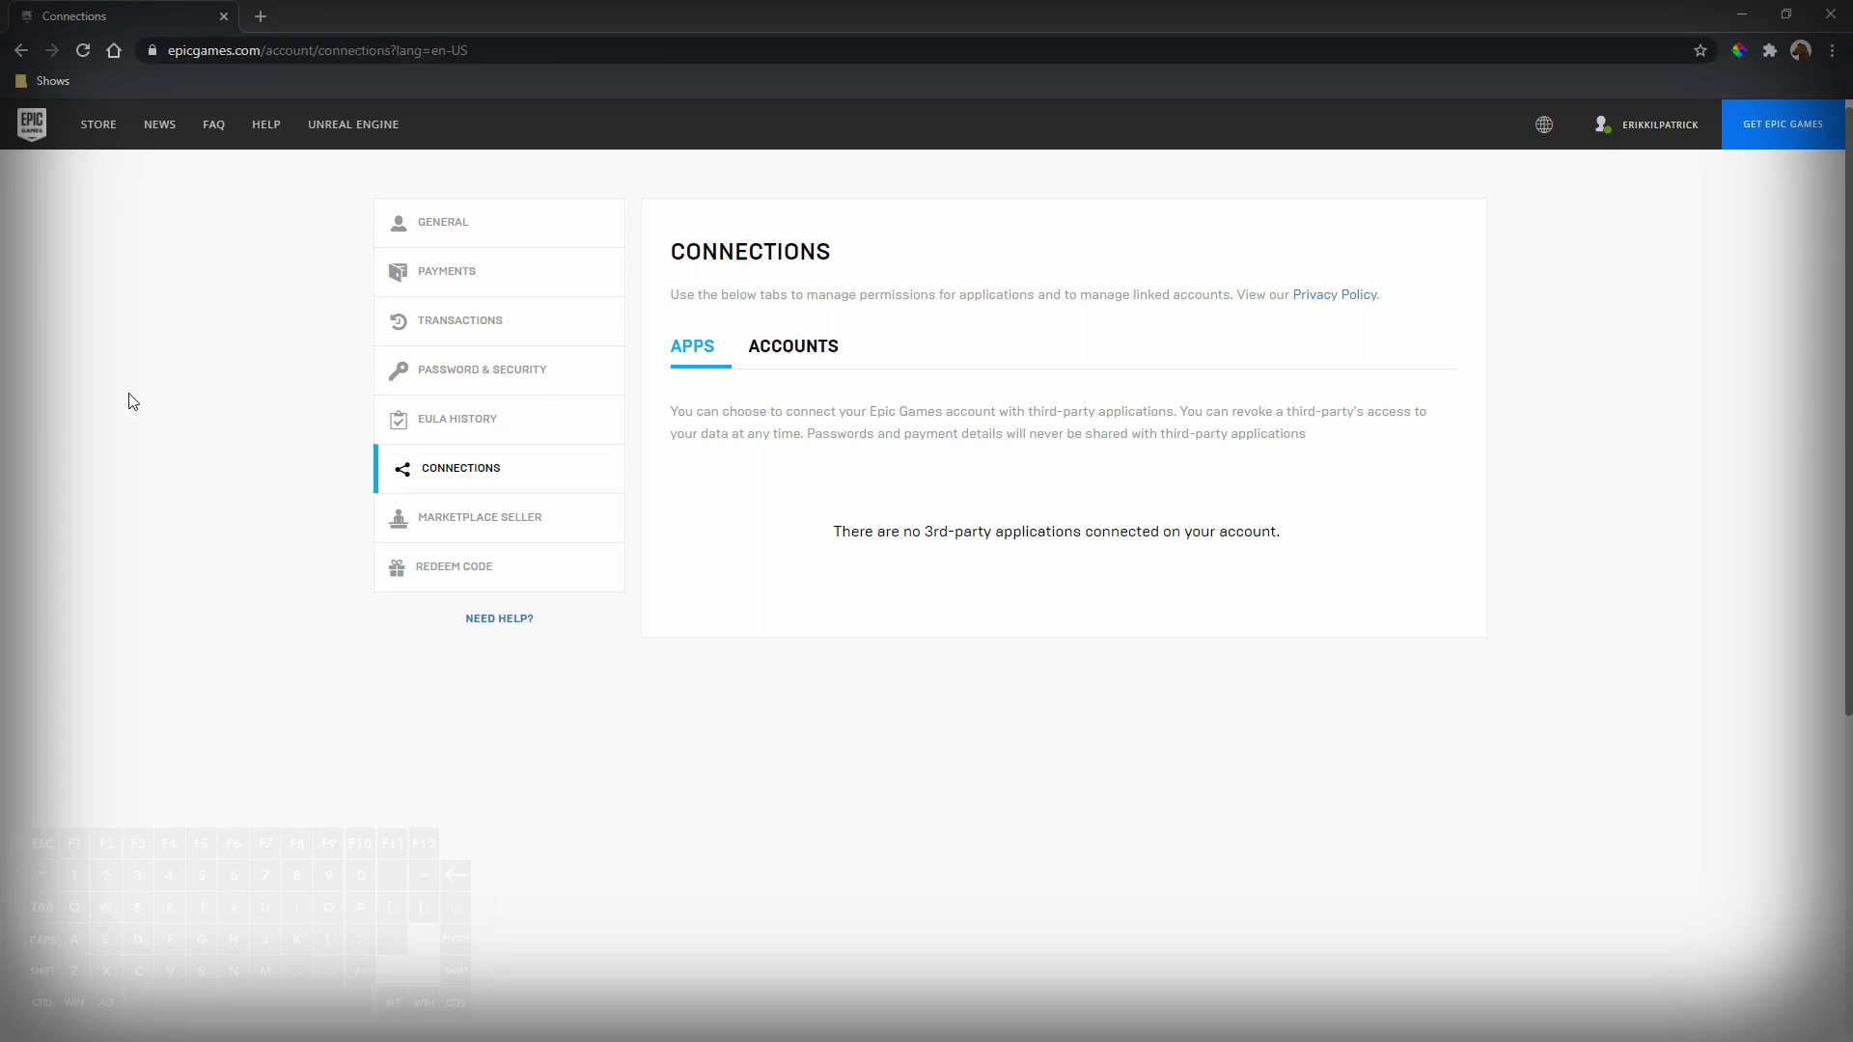
Link GitHub to the Epic Games account, agreeing to the Unreal Engine End User License Agreement For Creators and authorizing EpicGames.
{"action": "left_click", "coordinate": [789, 347]}
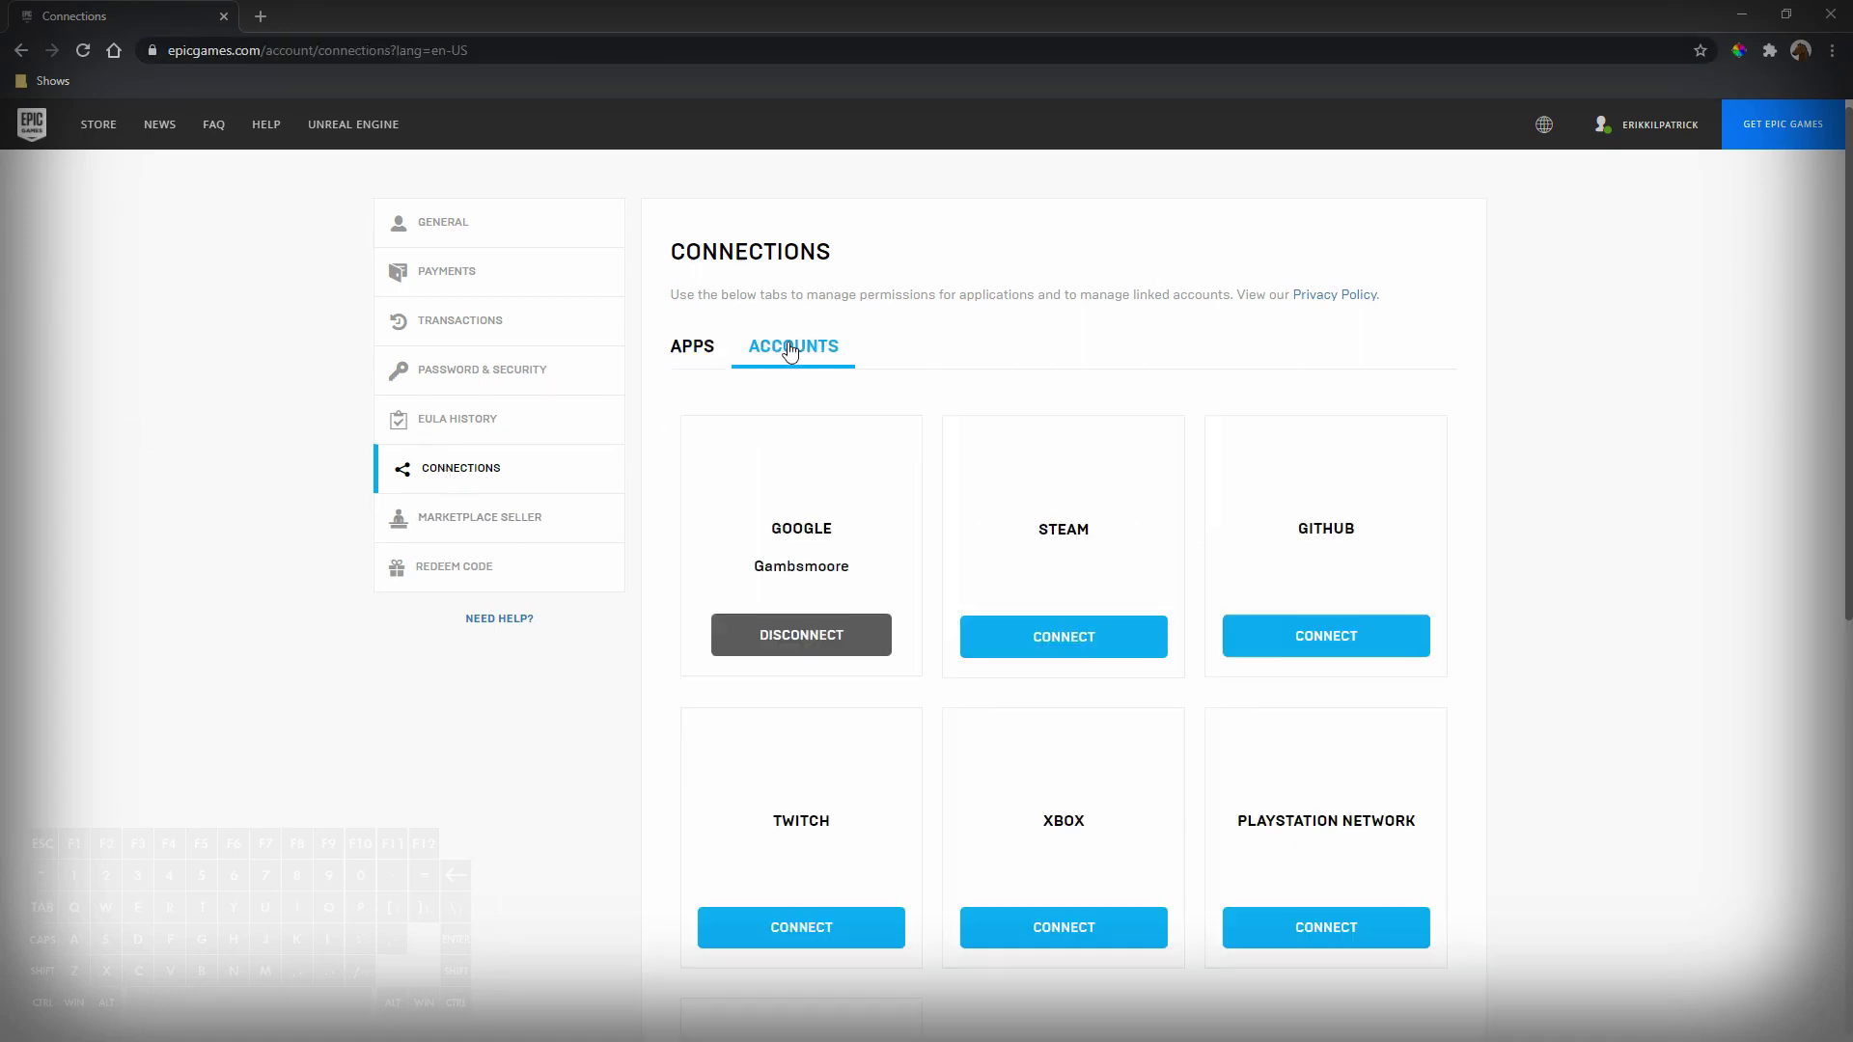
{"action": "scroll", "coordinate": [789, 347], "scroll_direction": "down", "scroll_amount": 2}
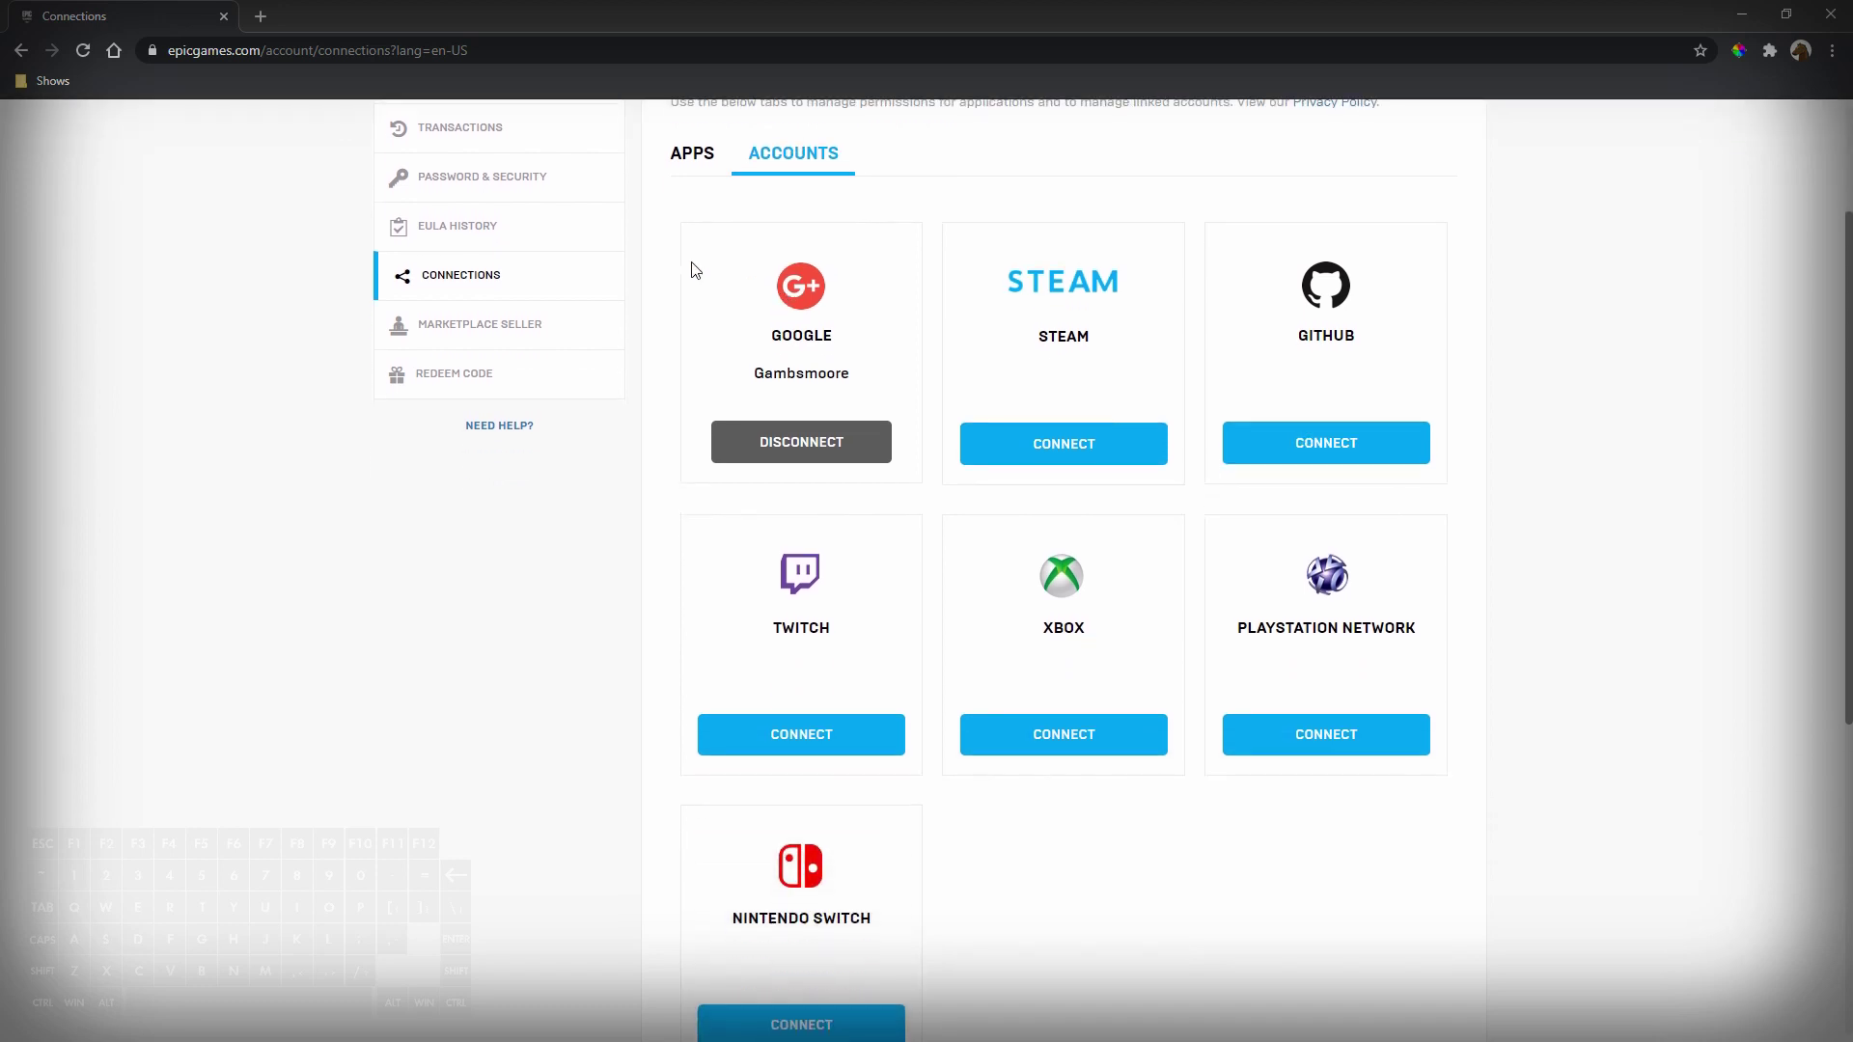
{"action": "scroll", "coordinate": [695, 270], "scroll_direction": "down", "scroll_amount": 1}
{"action": "left_click", "coordinate": [1306, 347]}
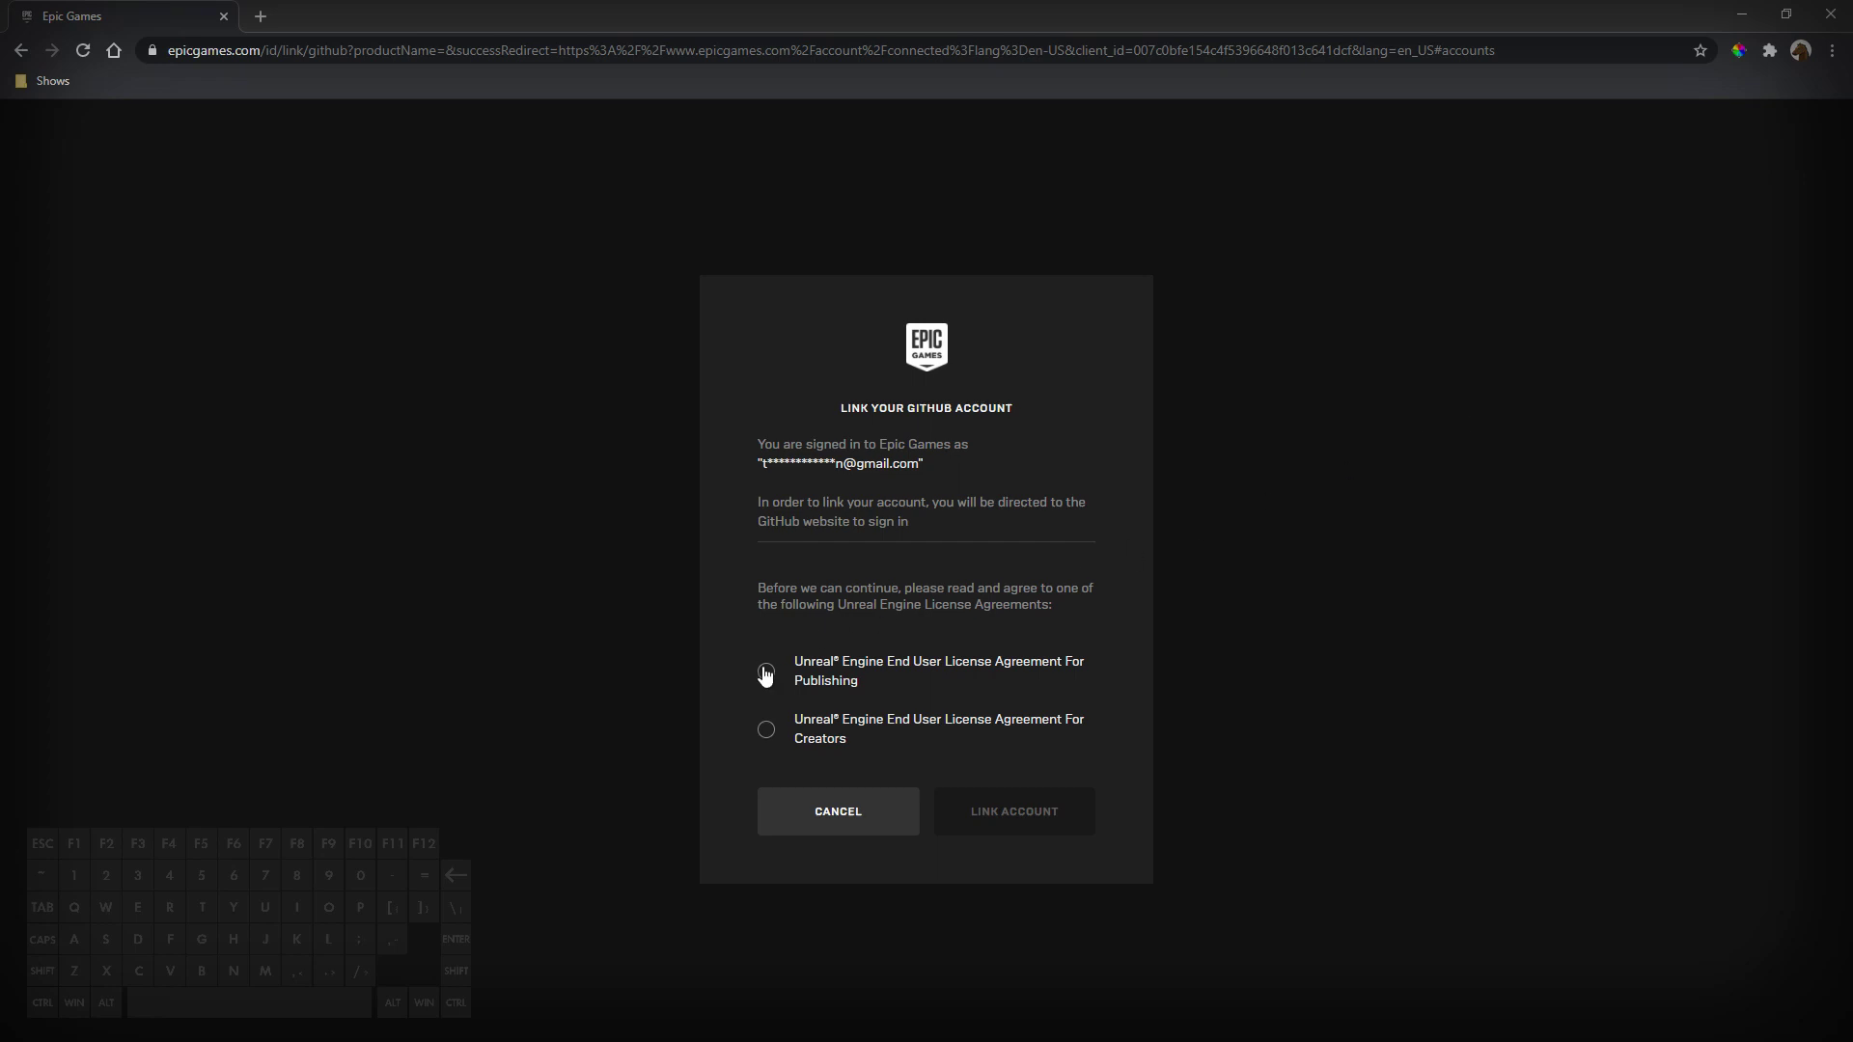
{"action": "left_click", "coordinate": [766, 728]}
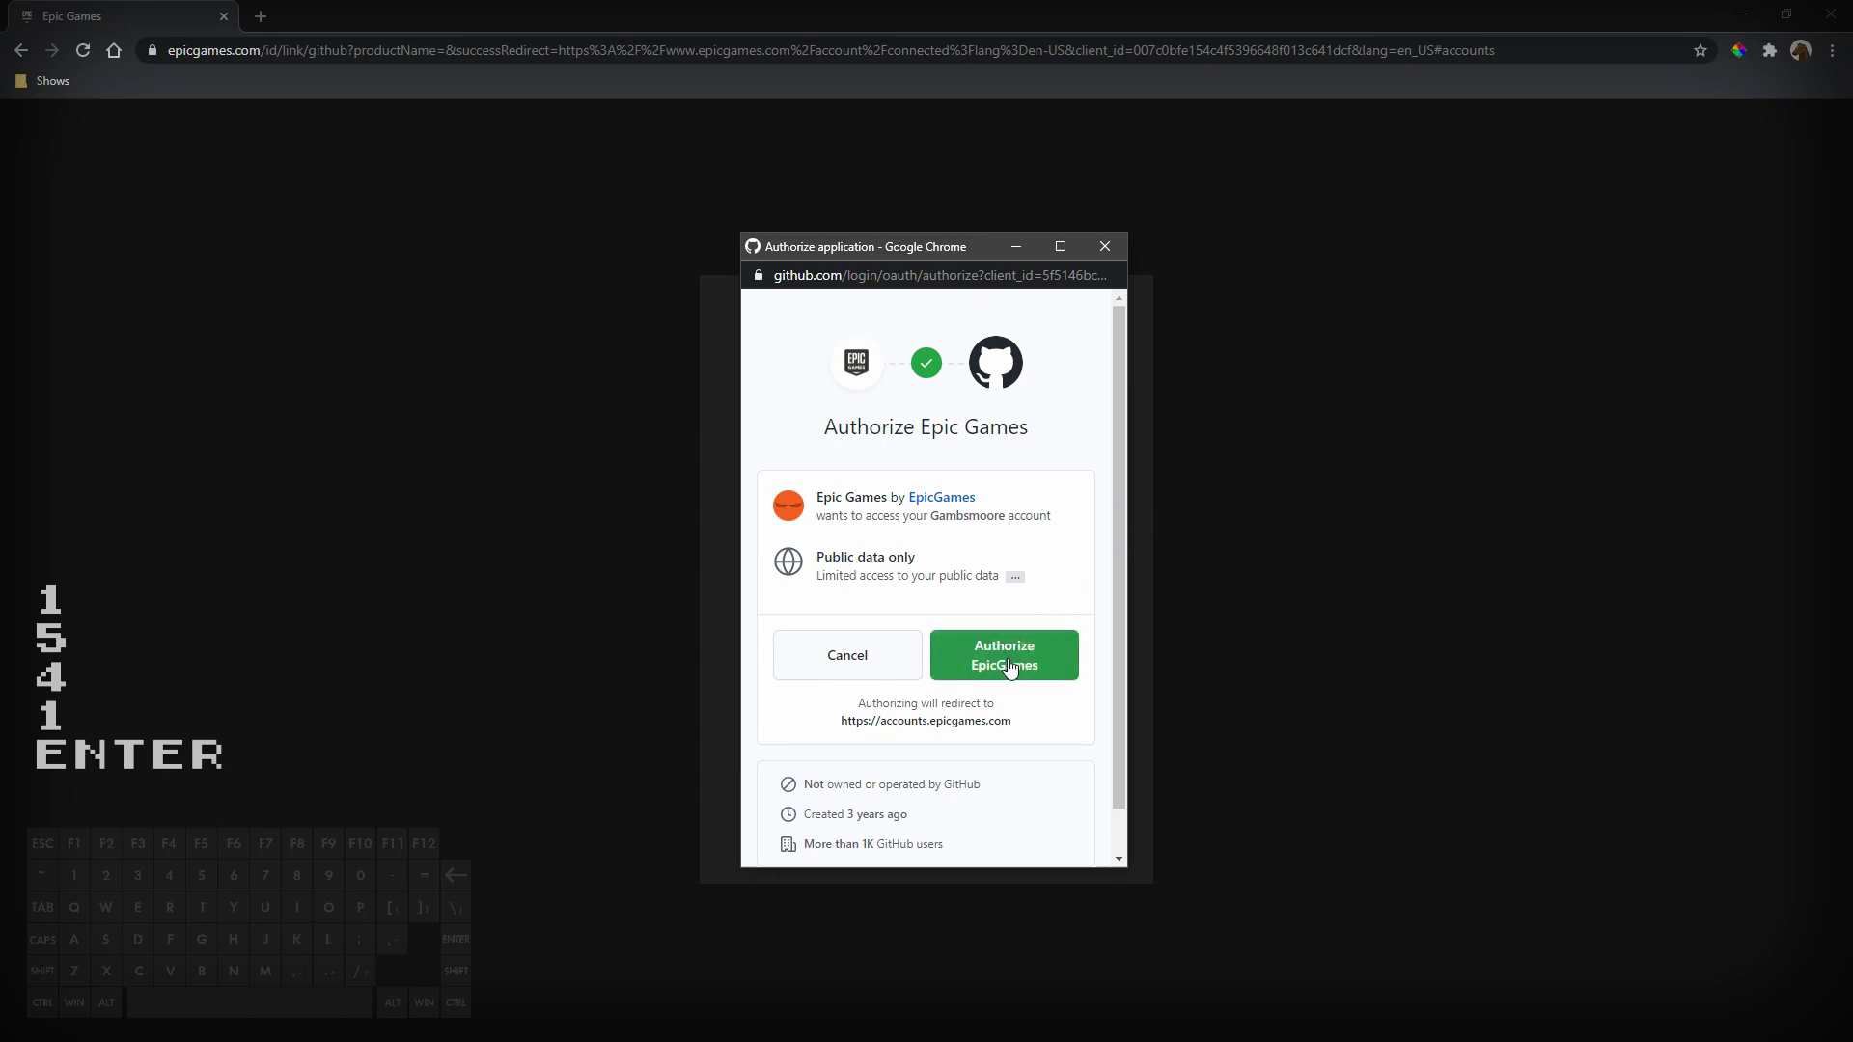
{"action": "left_click", "coordinate": [1008, 664]}
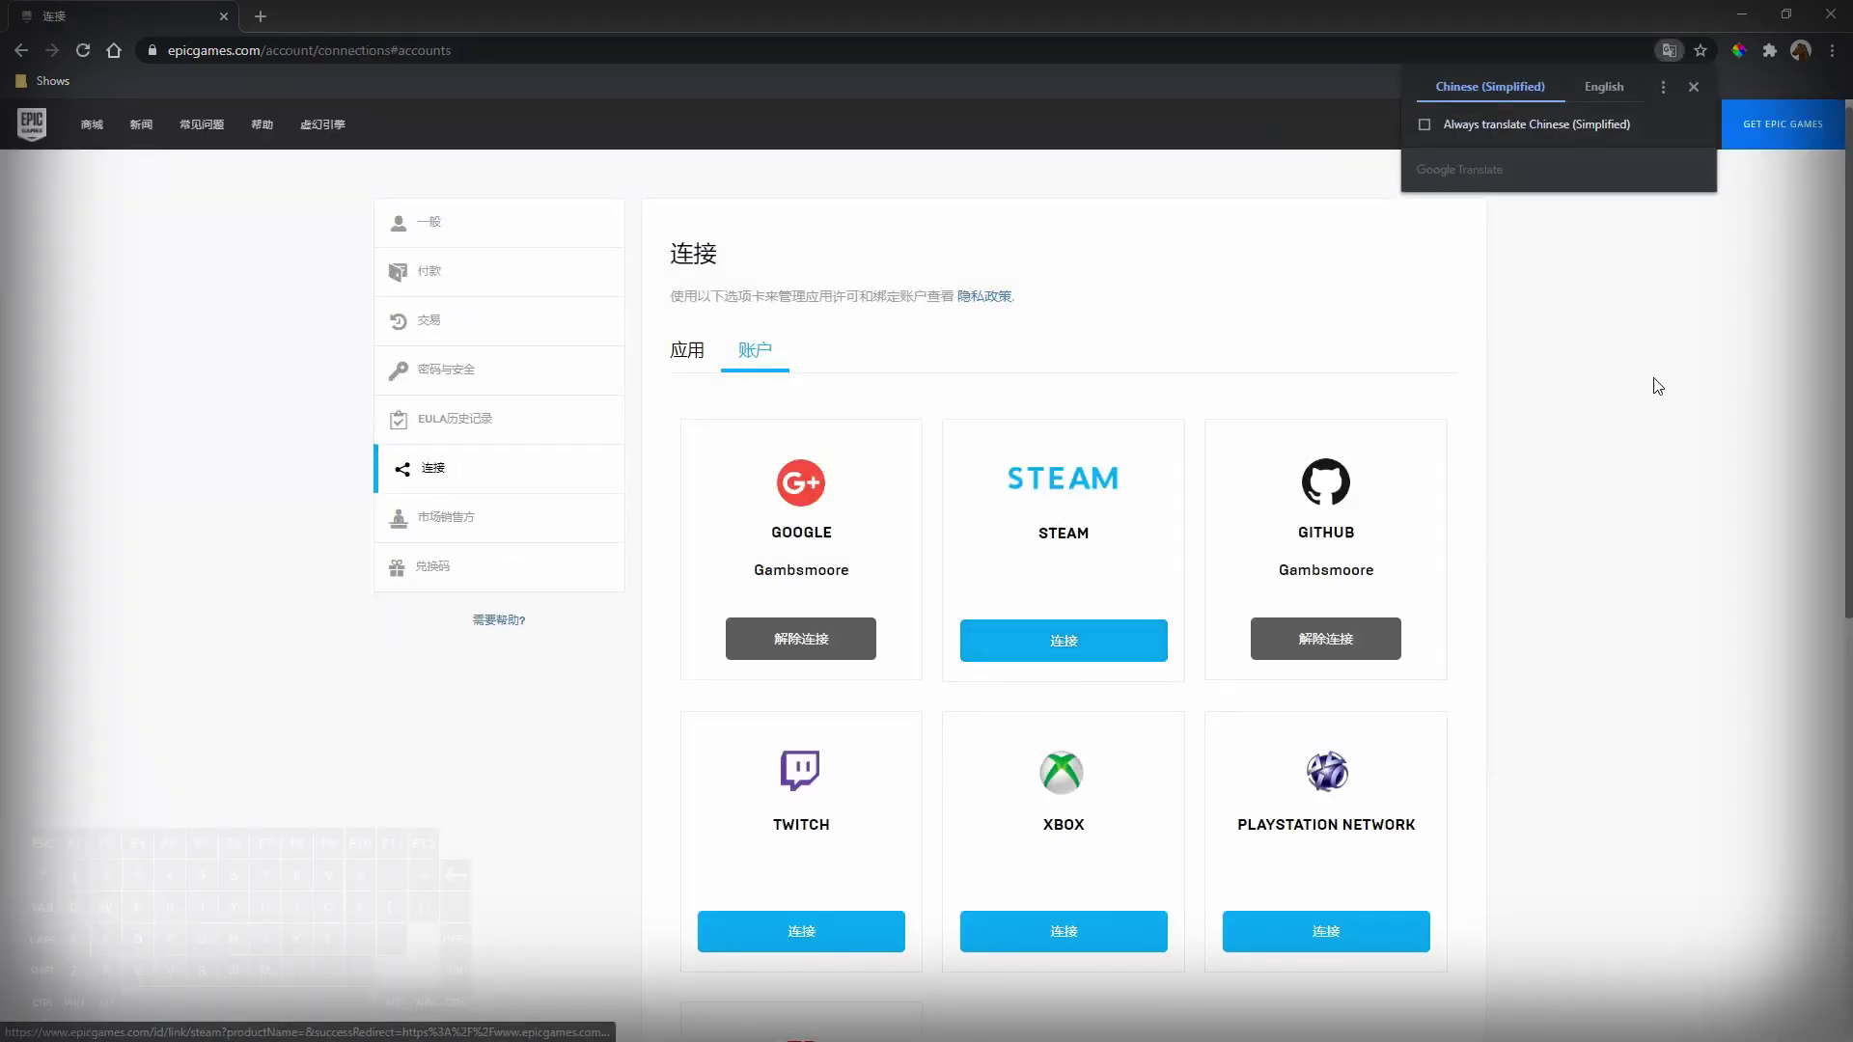
Go to github.com/epicgames and accept the invitation to join the Epic Games organization.
{"action": "left_click", "coordinate": [21, 52]}
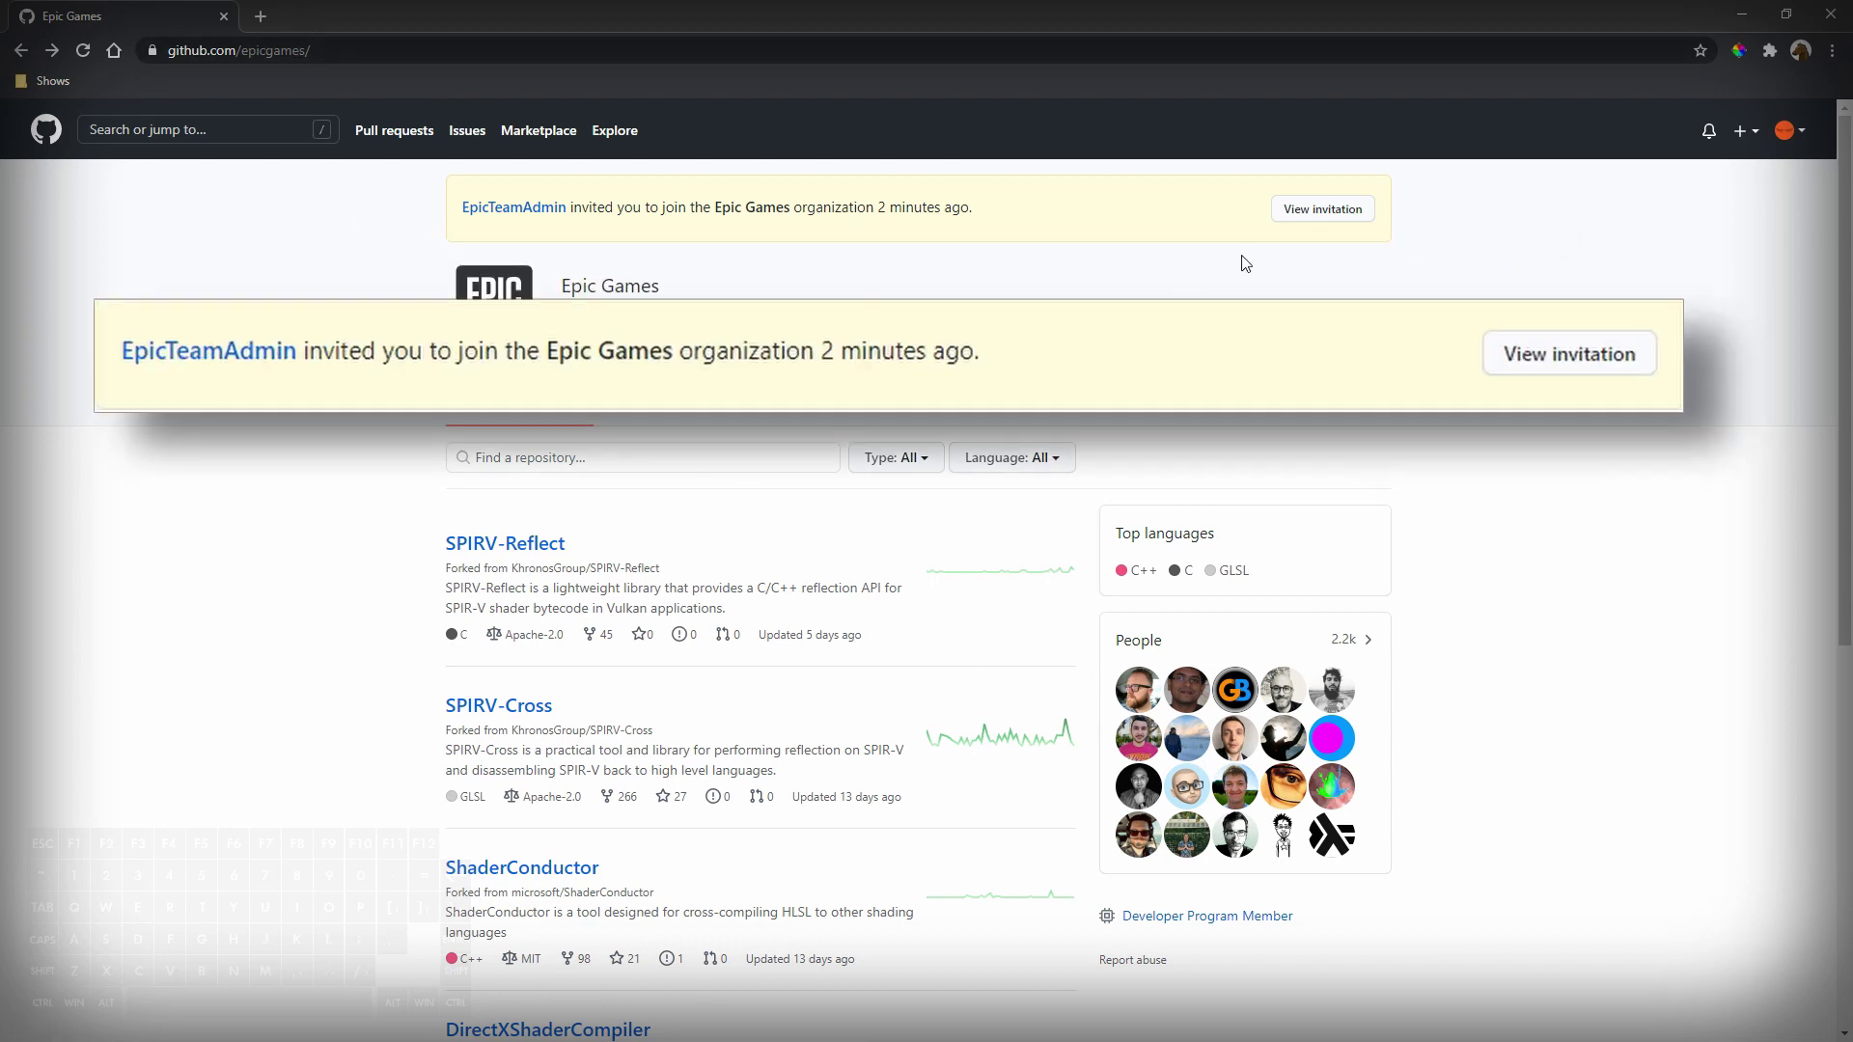
{"action": "left_click", "coordinate": [1312, 212]}
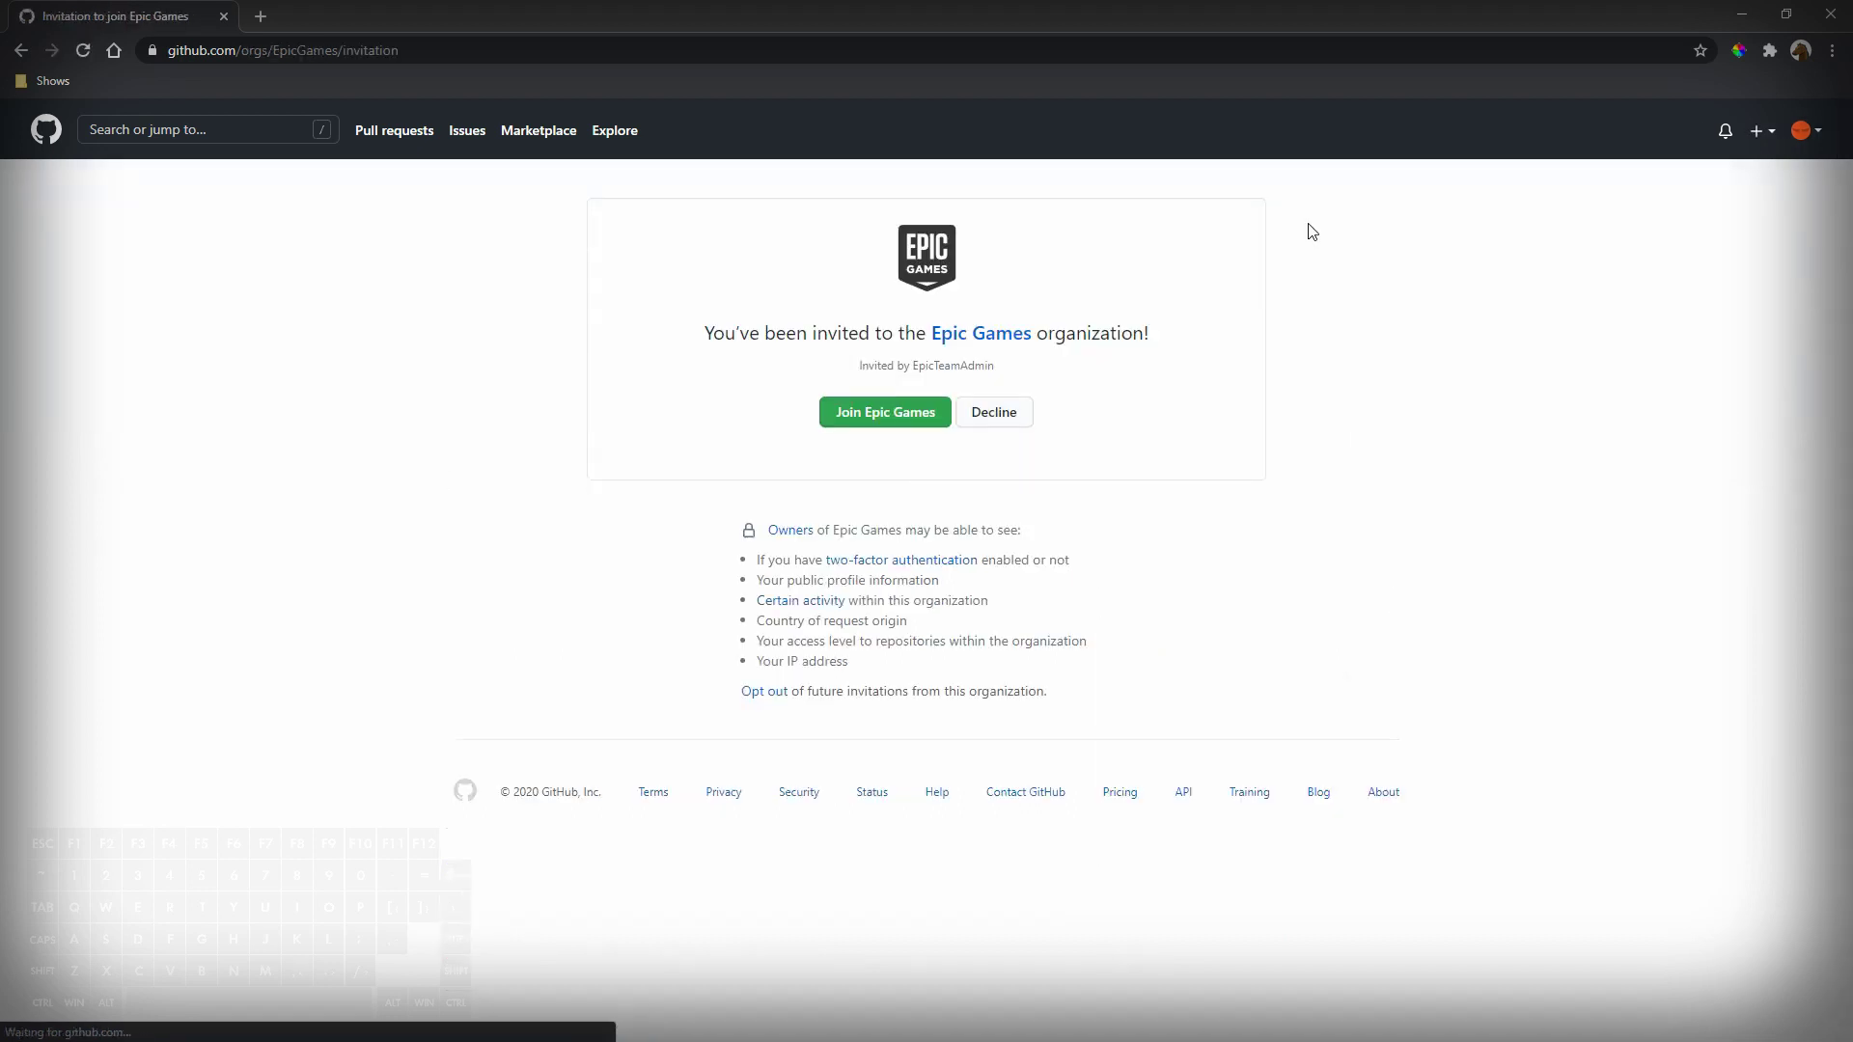
{"action": "left_click", "coordinate": [898, 415]}
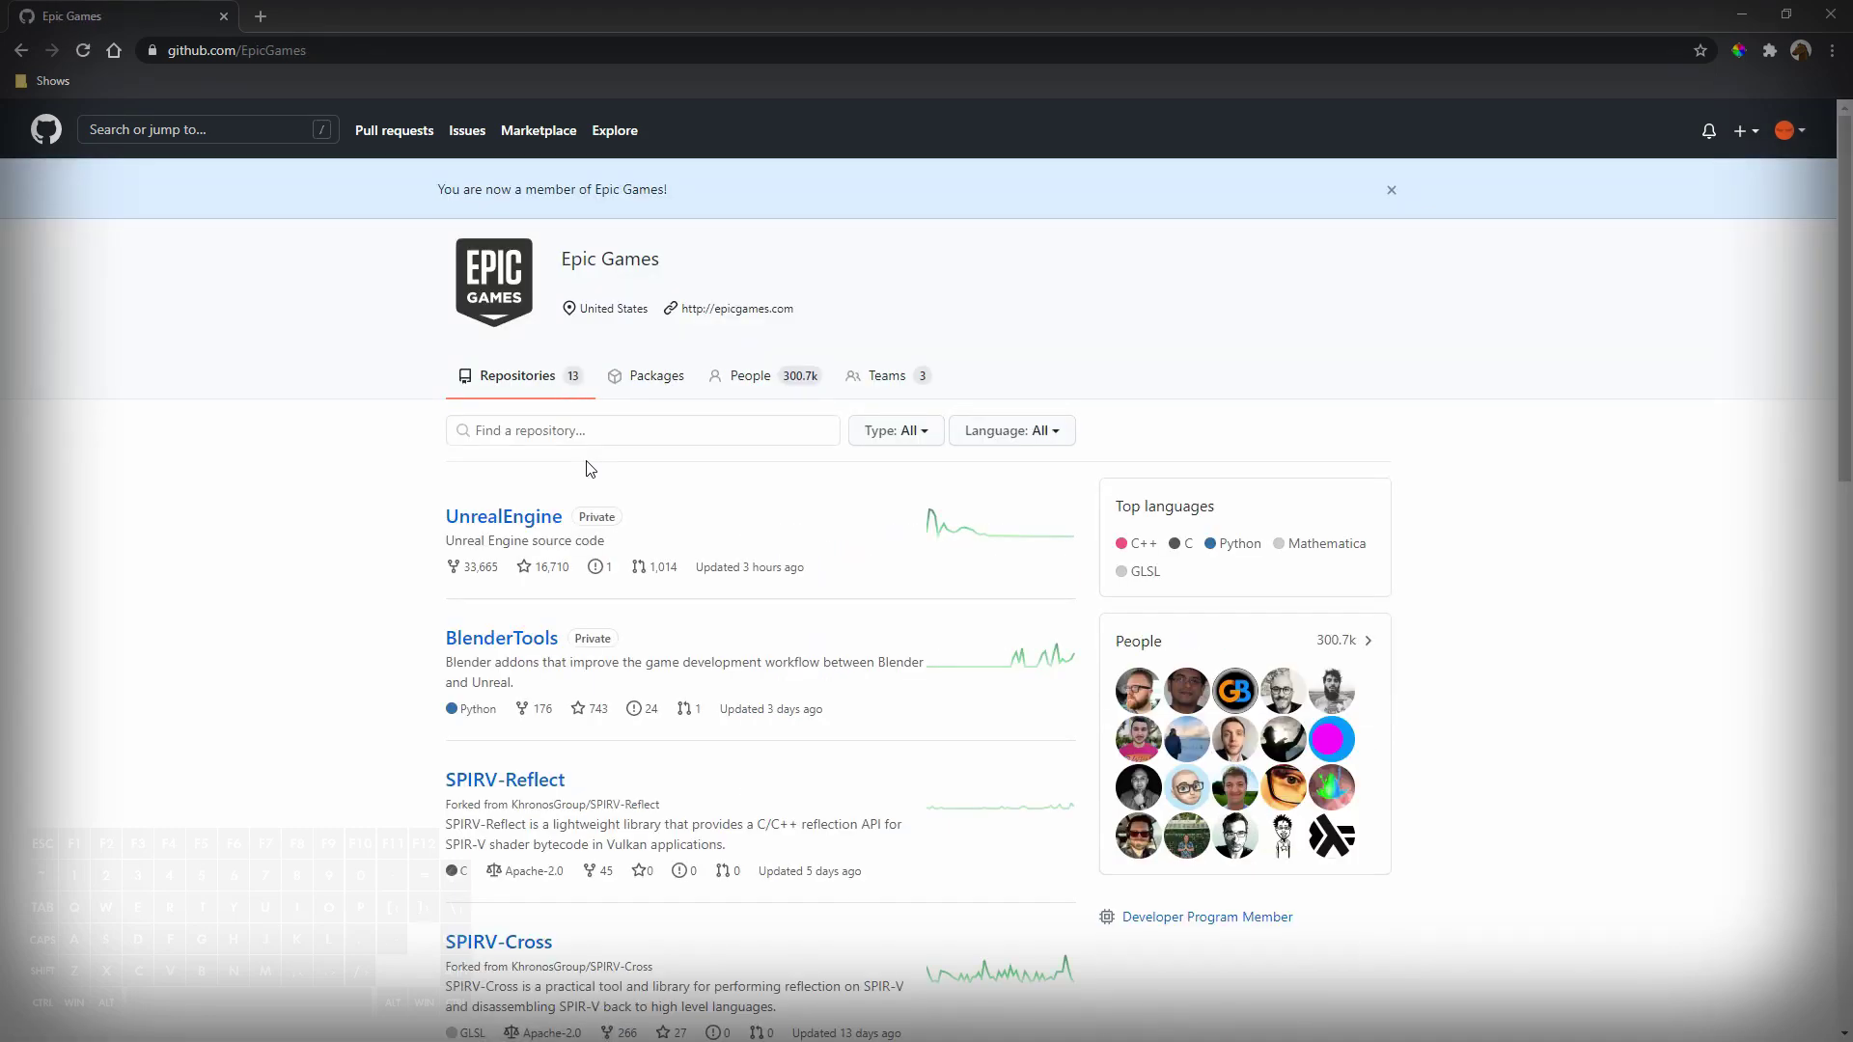
Load the github.com/epicgames/blendertools repository and dismiss the custom notification settings notice.
{"action": "left_click", "coordinate": [434, 51]}
{"action": "type", "text": "https://github.com/epicgames/blendertools"}
{"action": "key", "text": "Return"}
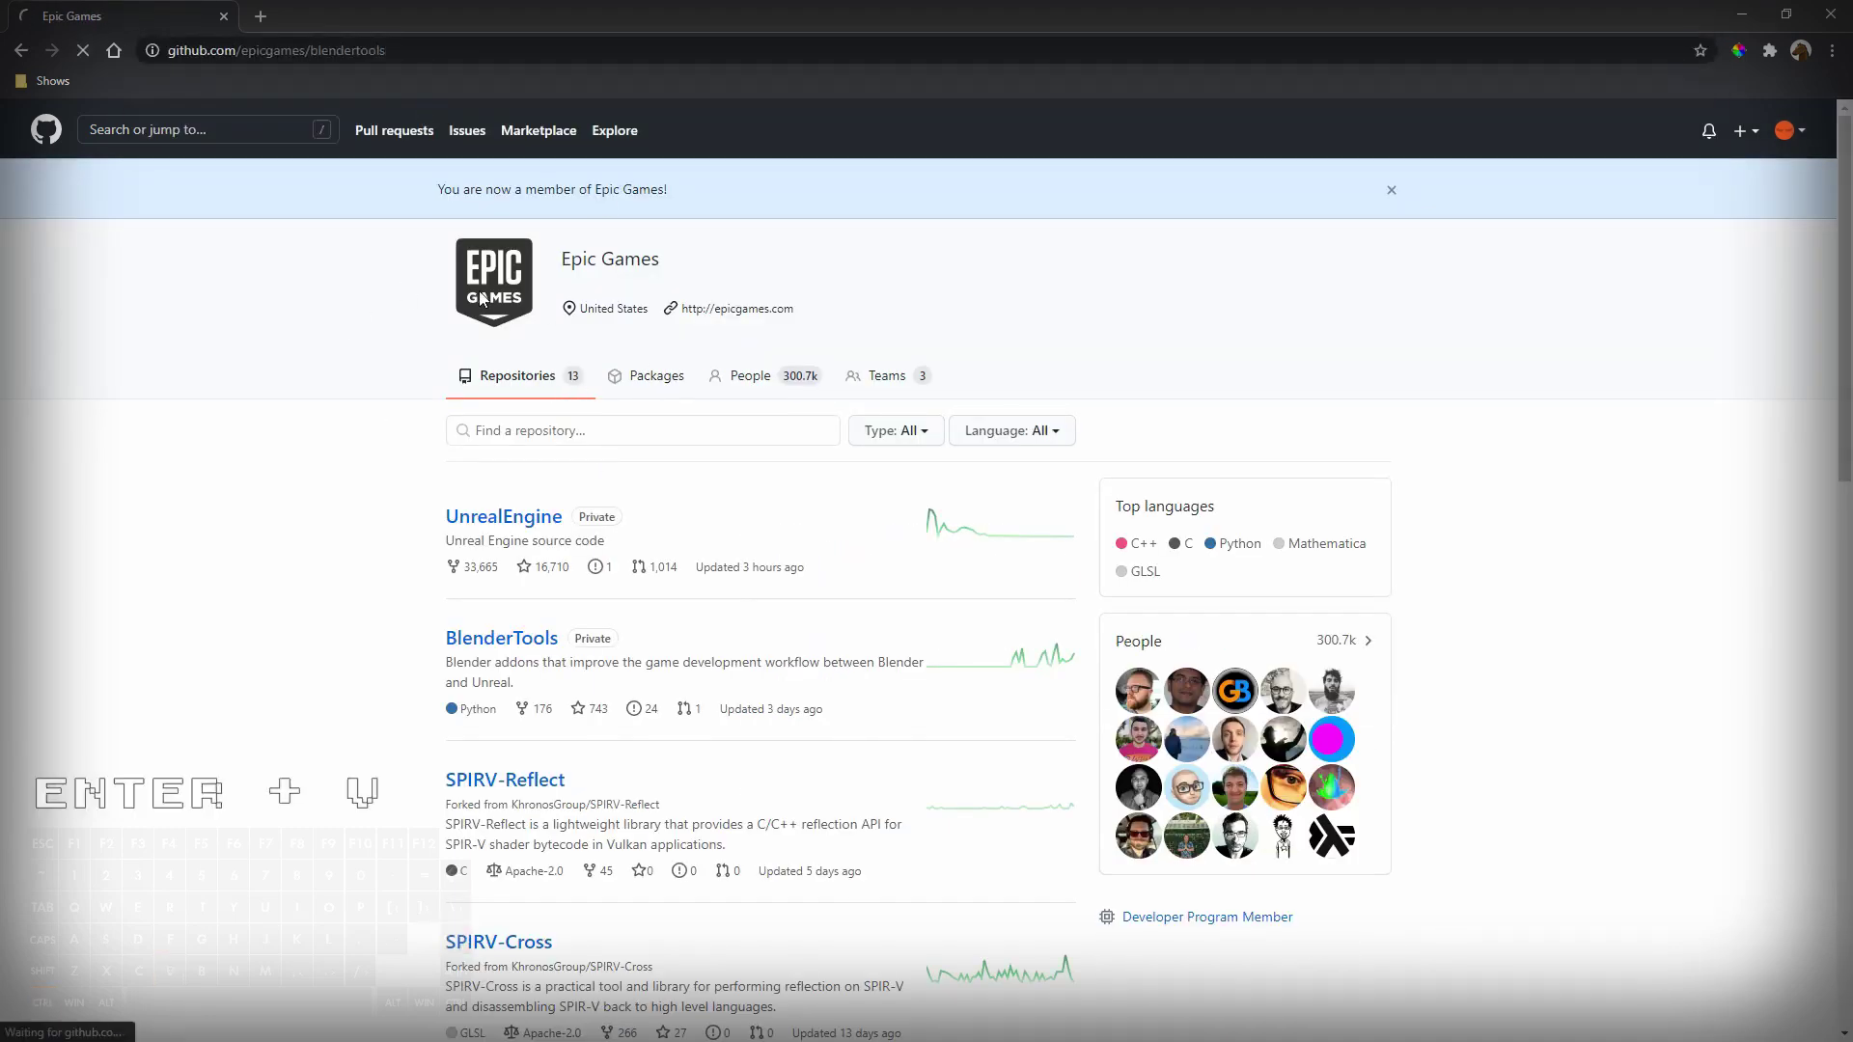
{"action": "scroll", "coordinate": [521, 310], "scroll_direction": "down", "scroll_amount": 2}
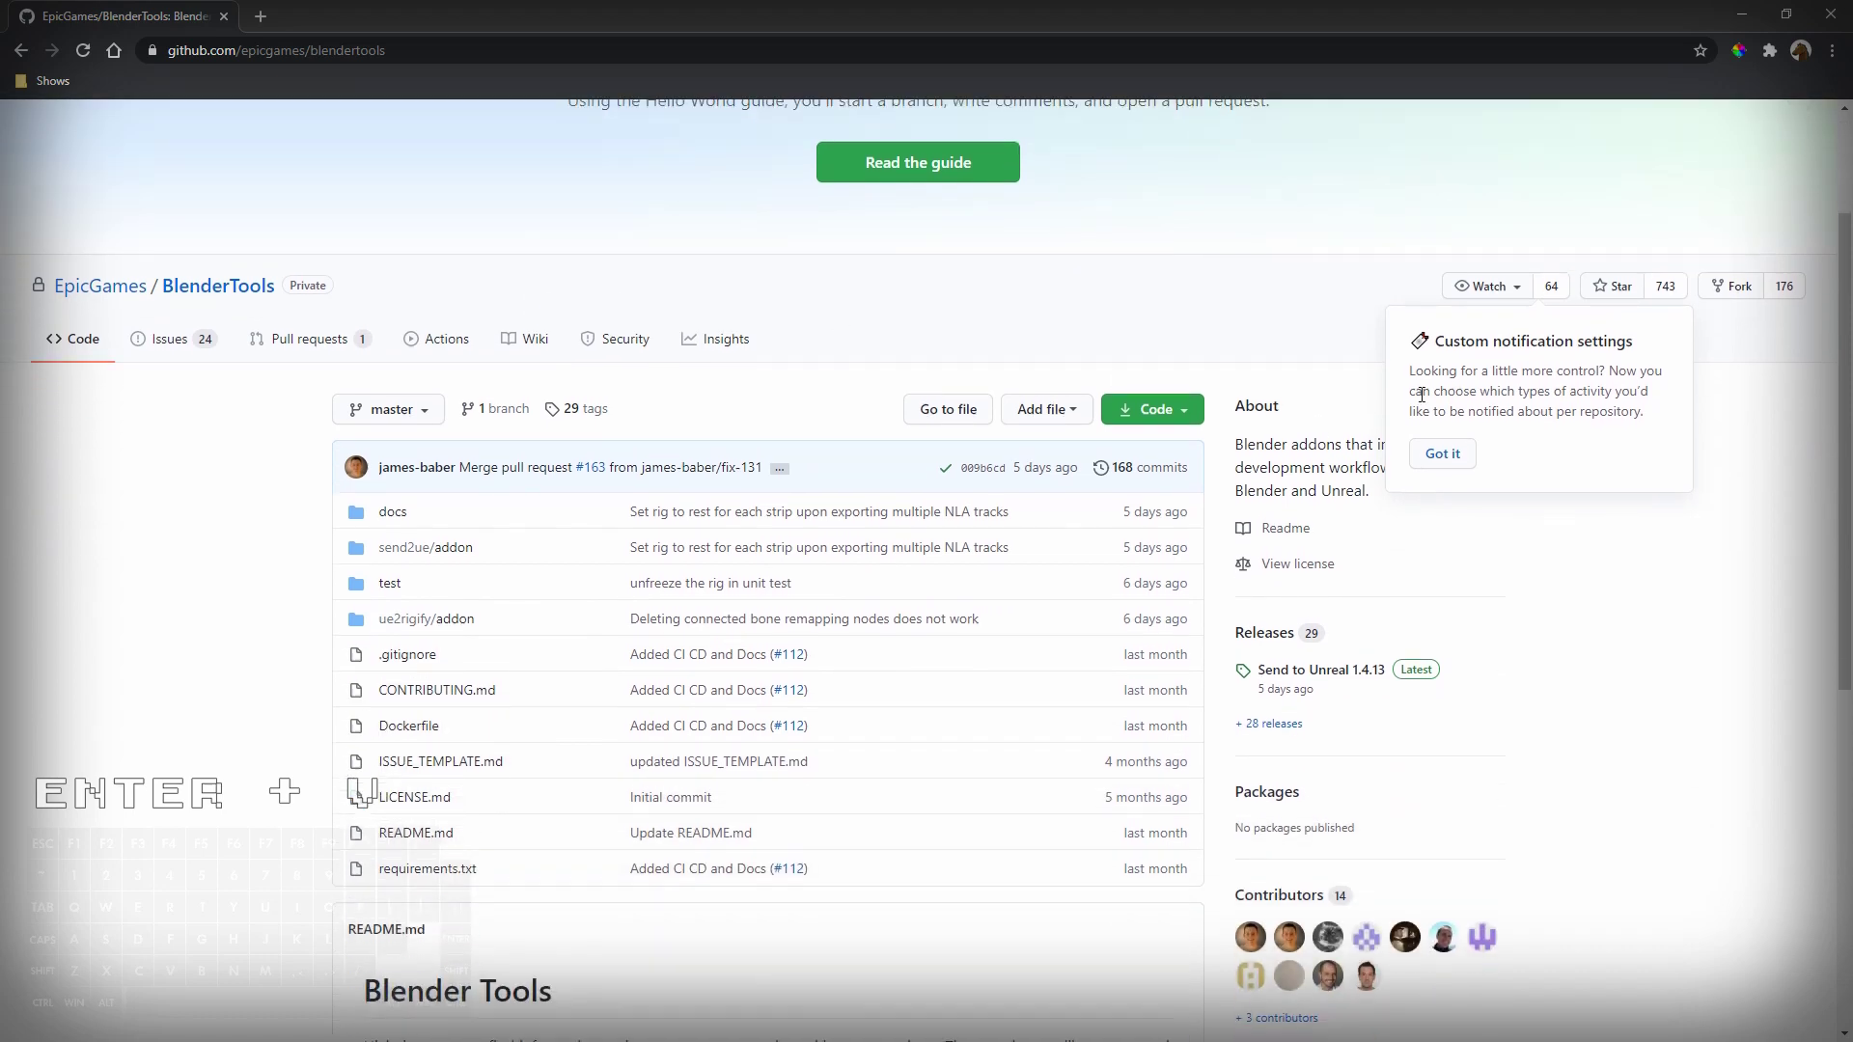
{"action": "left_click", "coordinate": [1443, 453]}
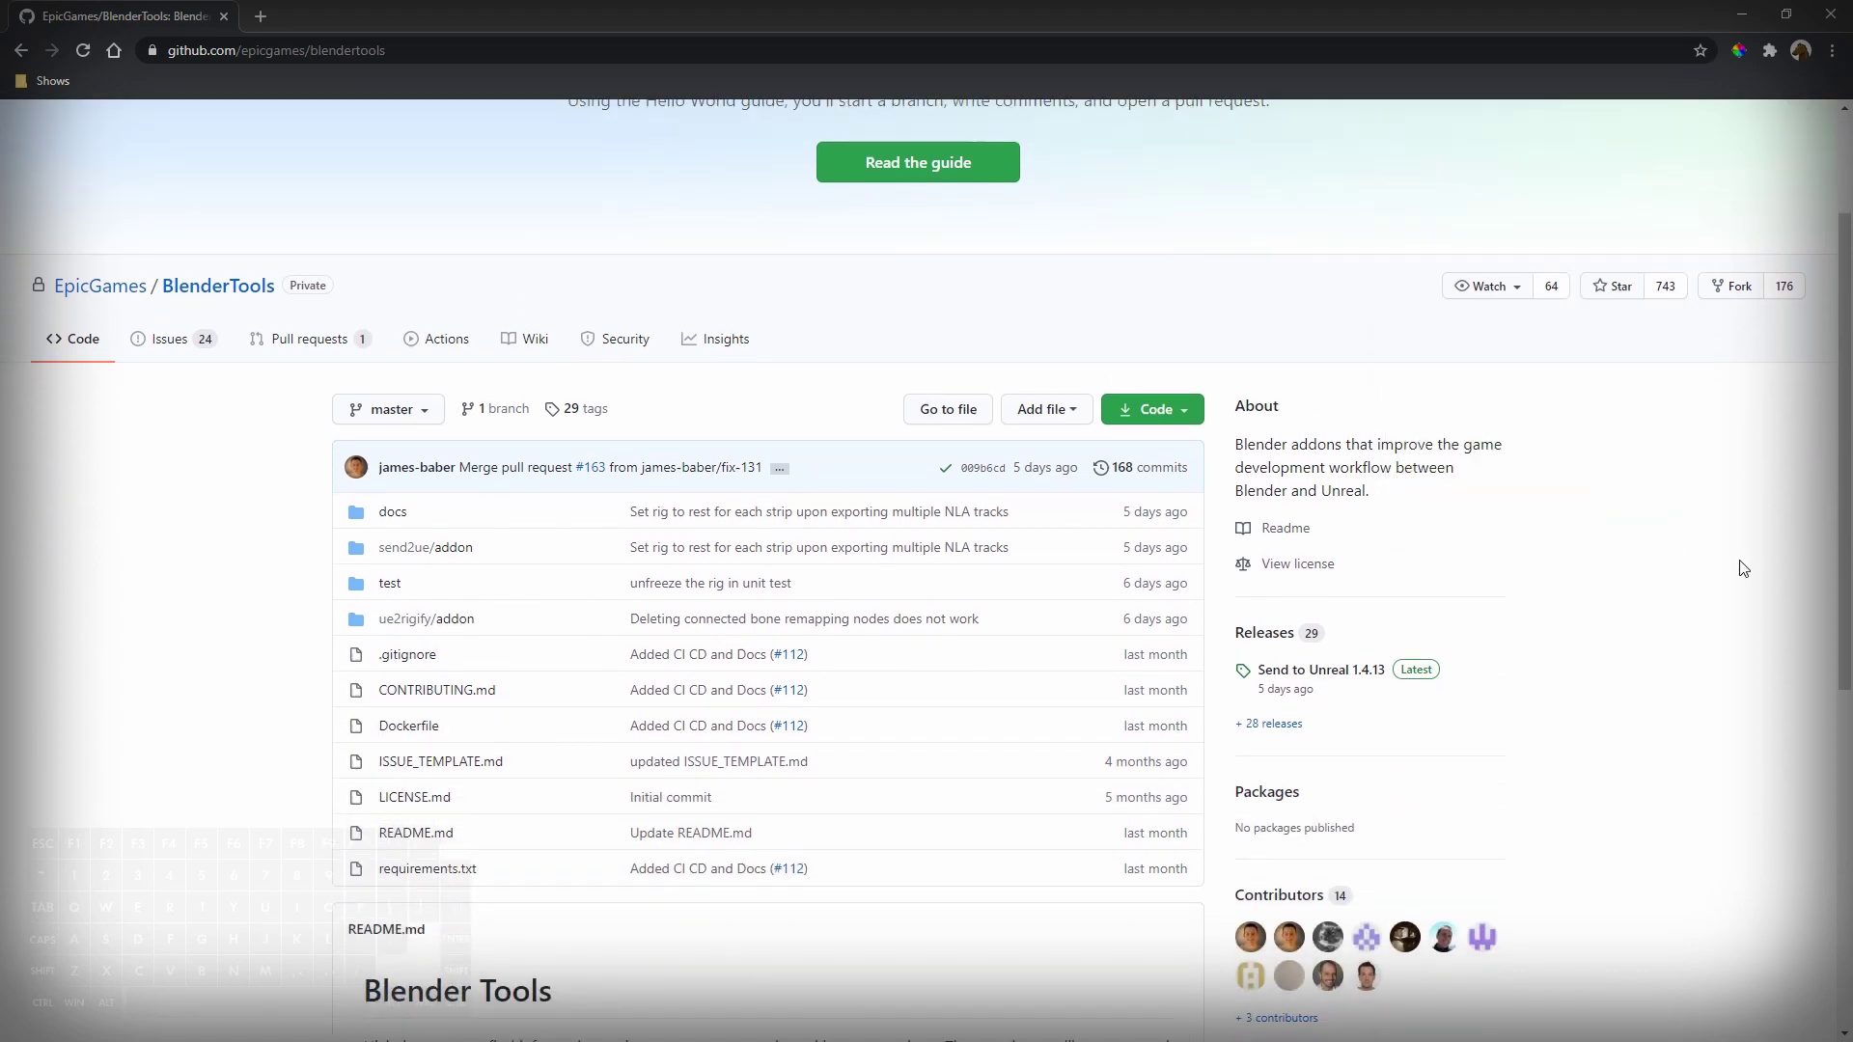
Open the latest BlenderTools release, Send to Unreal 1.4.13, and show its downloadable assets.
{"action": "scroll", "coordinate": [1747, 675], "scroll_direction": "down", "scroll_amount": 2}
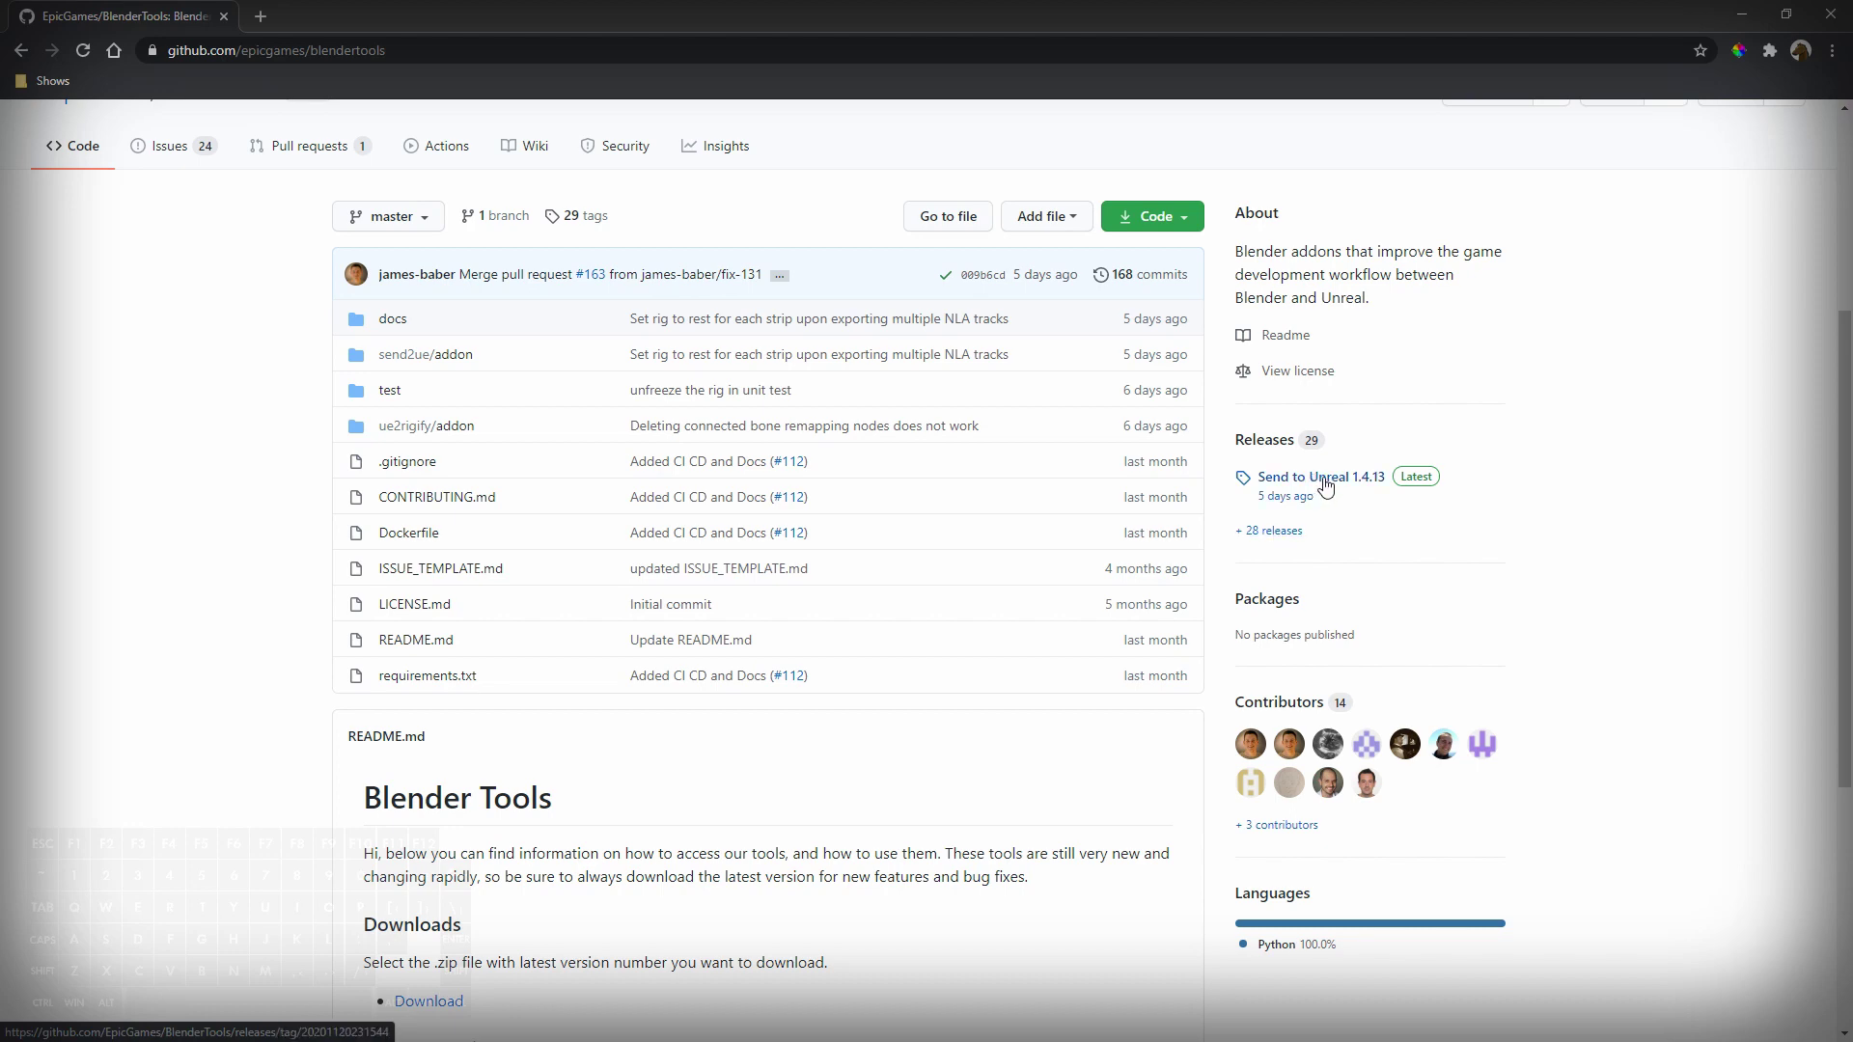
{"action": "left_click", "coordinate": [1357, 480]}
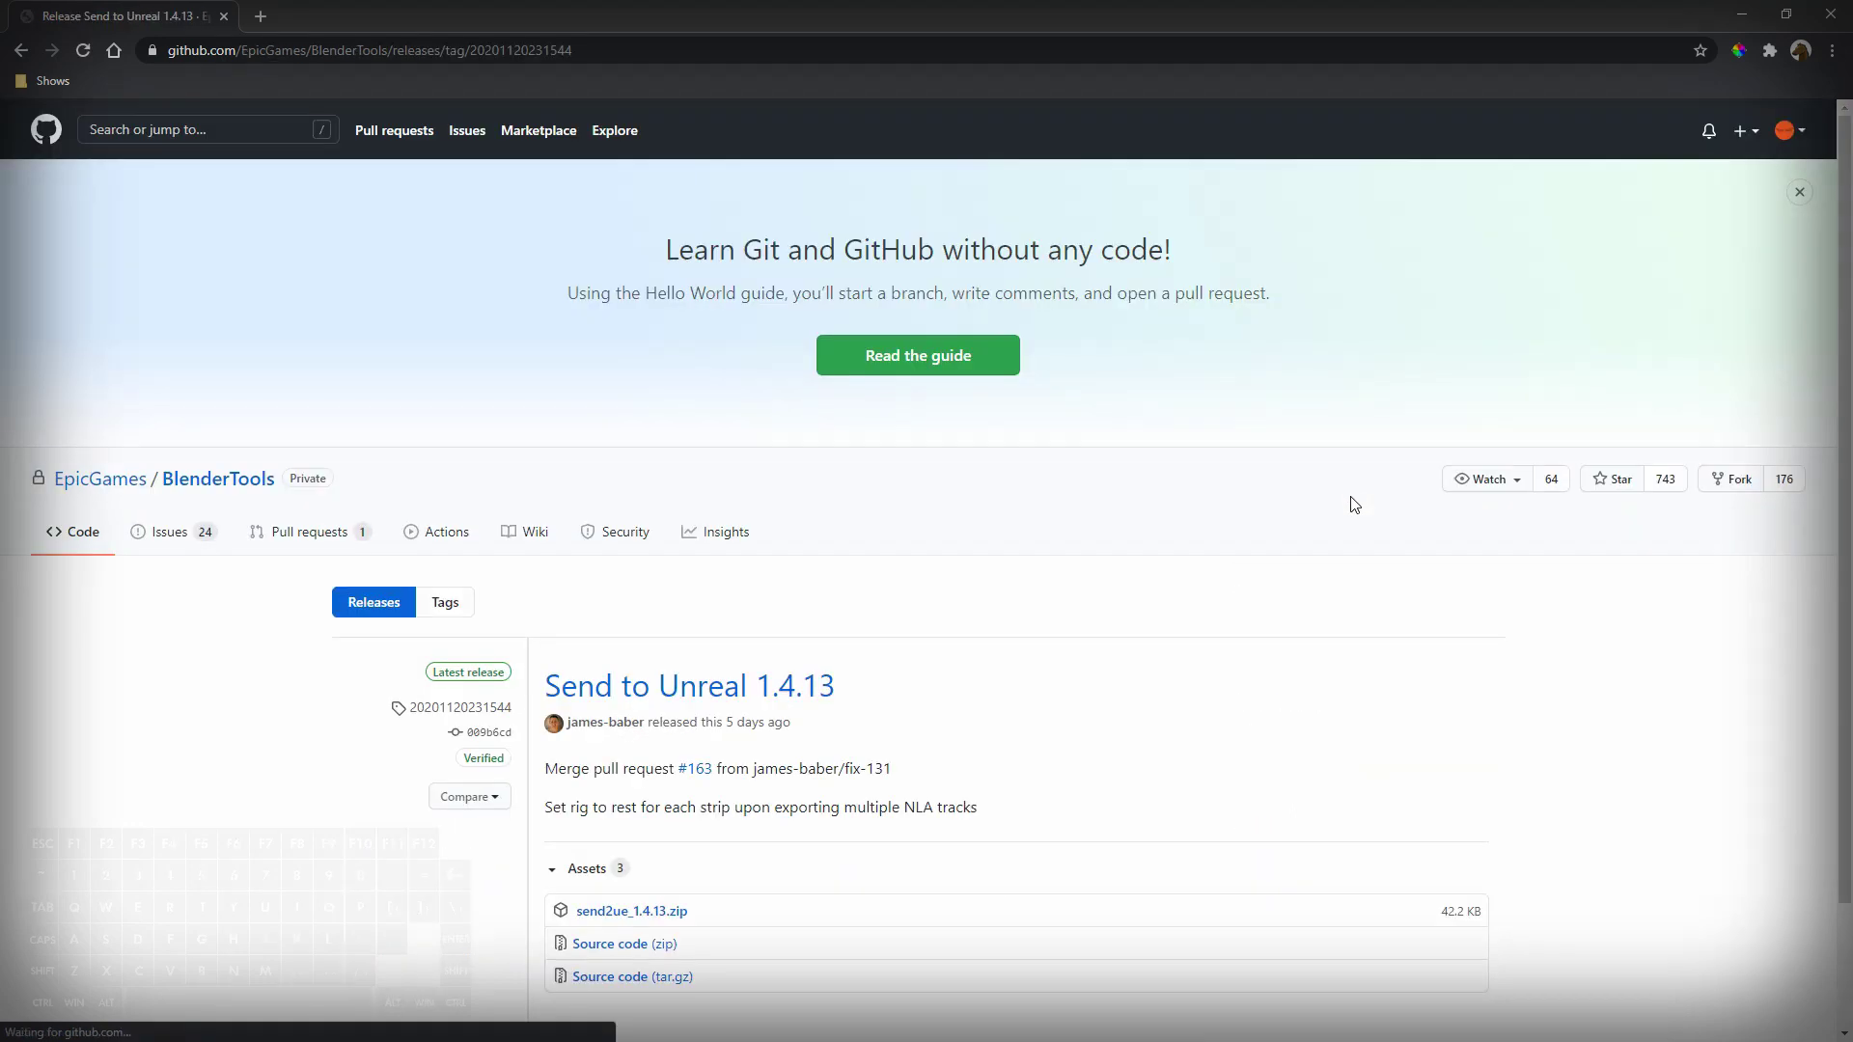
{"action": "scroll", "coordinate": [1387, 612], "scroll_direction": "down", "scroll_amount": 2}
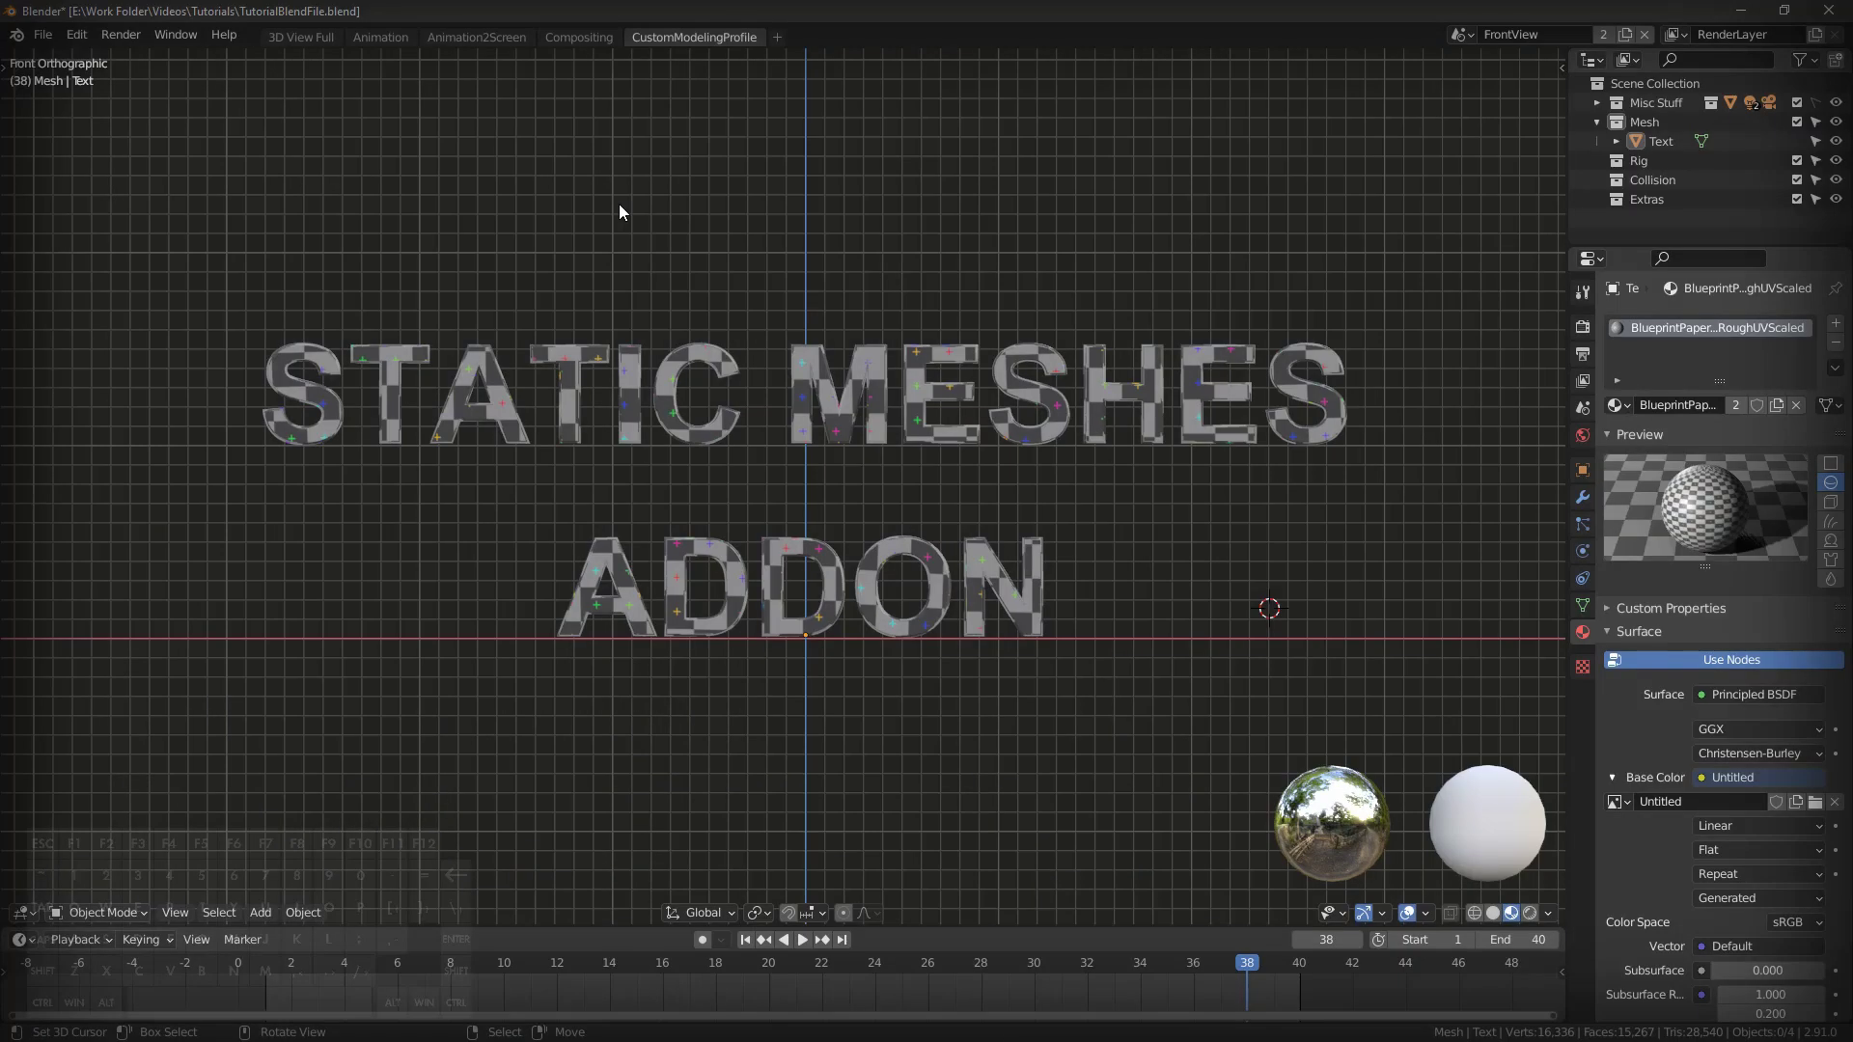
Switch to Blender and install the add-on from send2ue_1.4.9.zip in the Downloads folder through the preferences.
{"action": "left_click", "coordinate": [75, 41]}
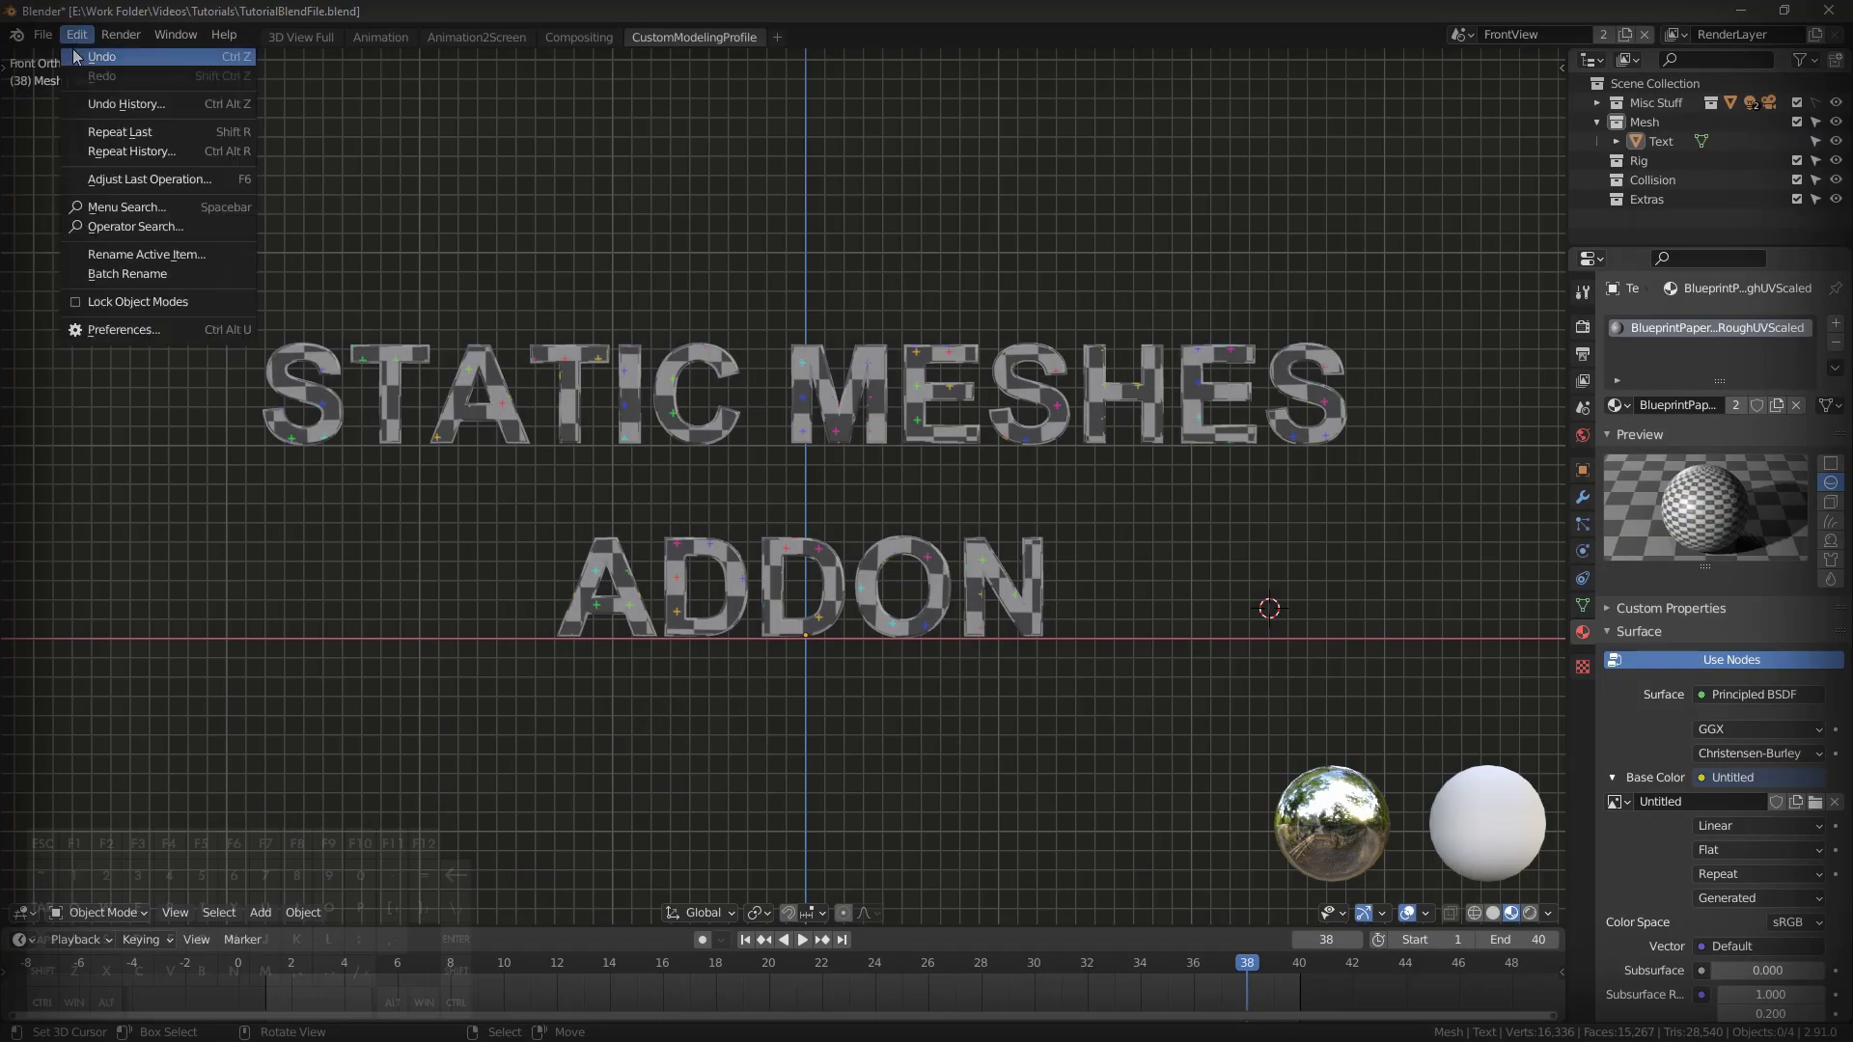
{"action": "left_click", "coordinate": [134, 328]}
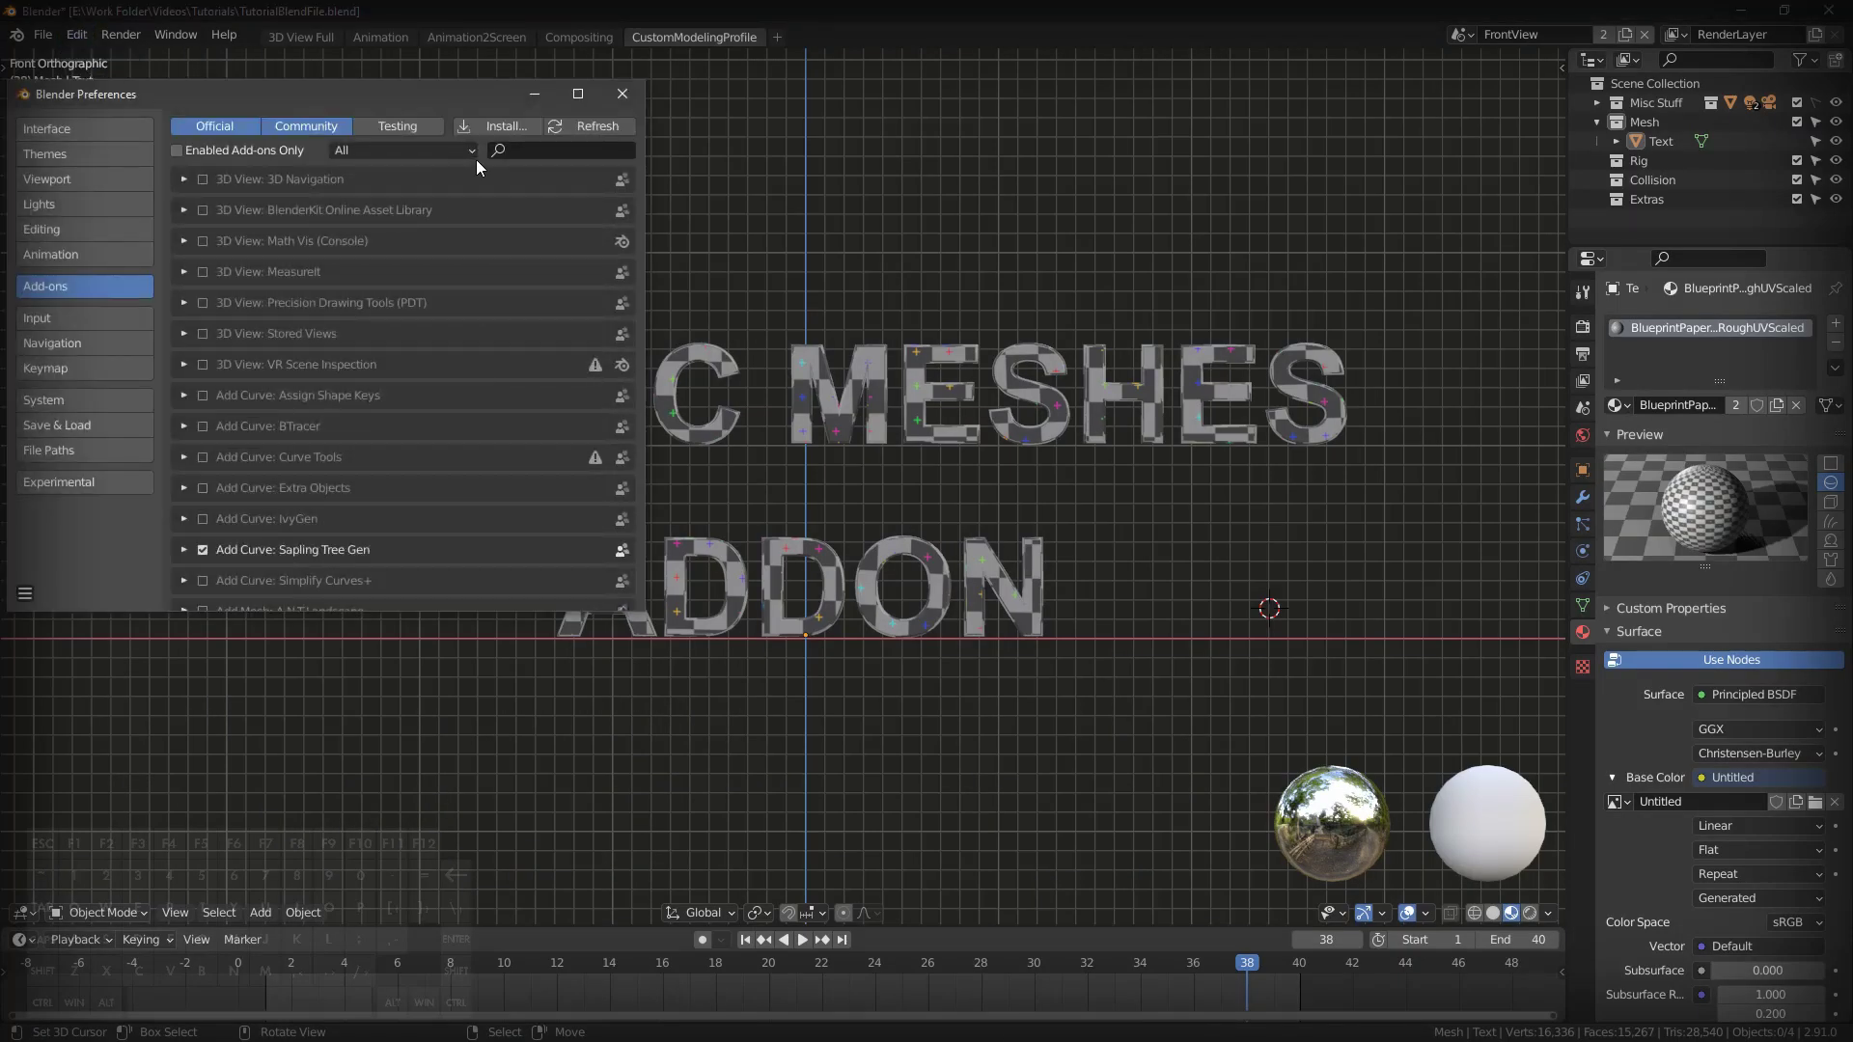
{"action": "left_click", "coordinate": [511, 133]}
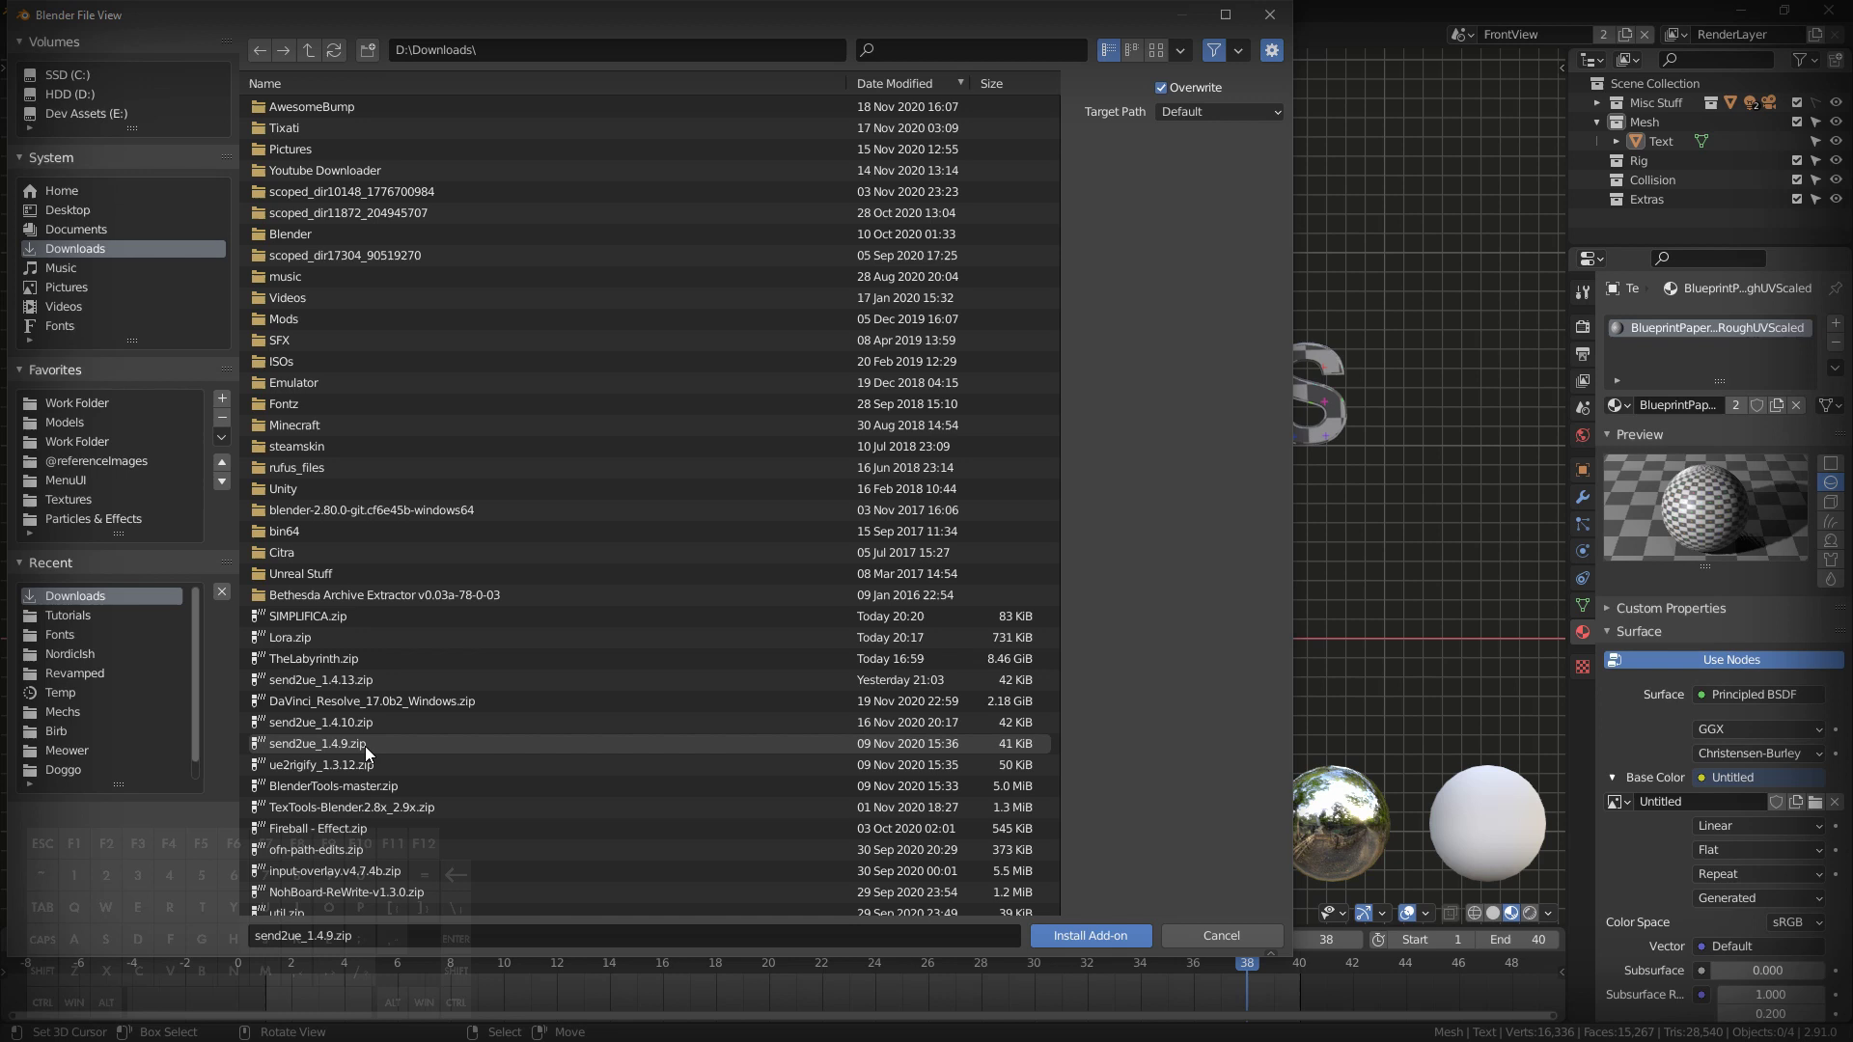
{"action": "left_click", "coordinate": [375, 680]}
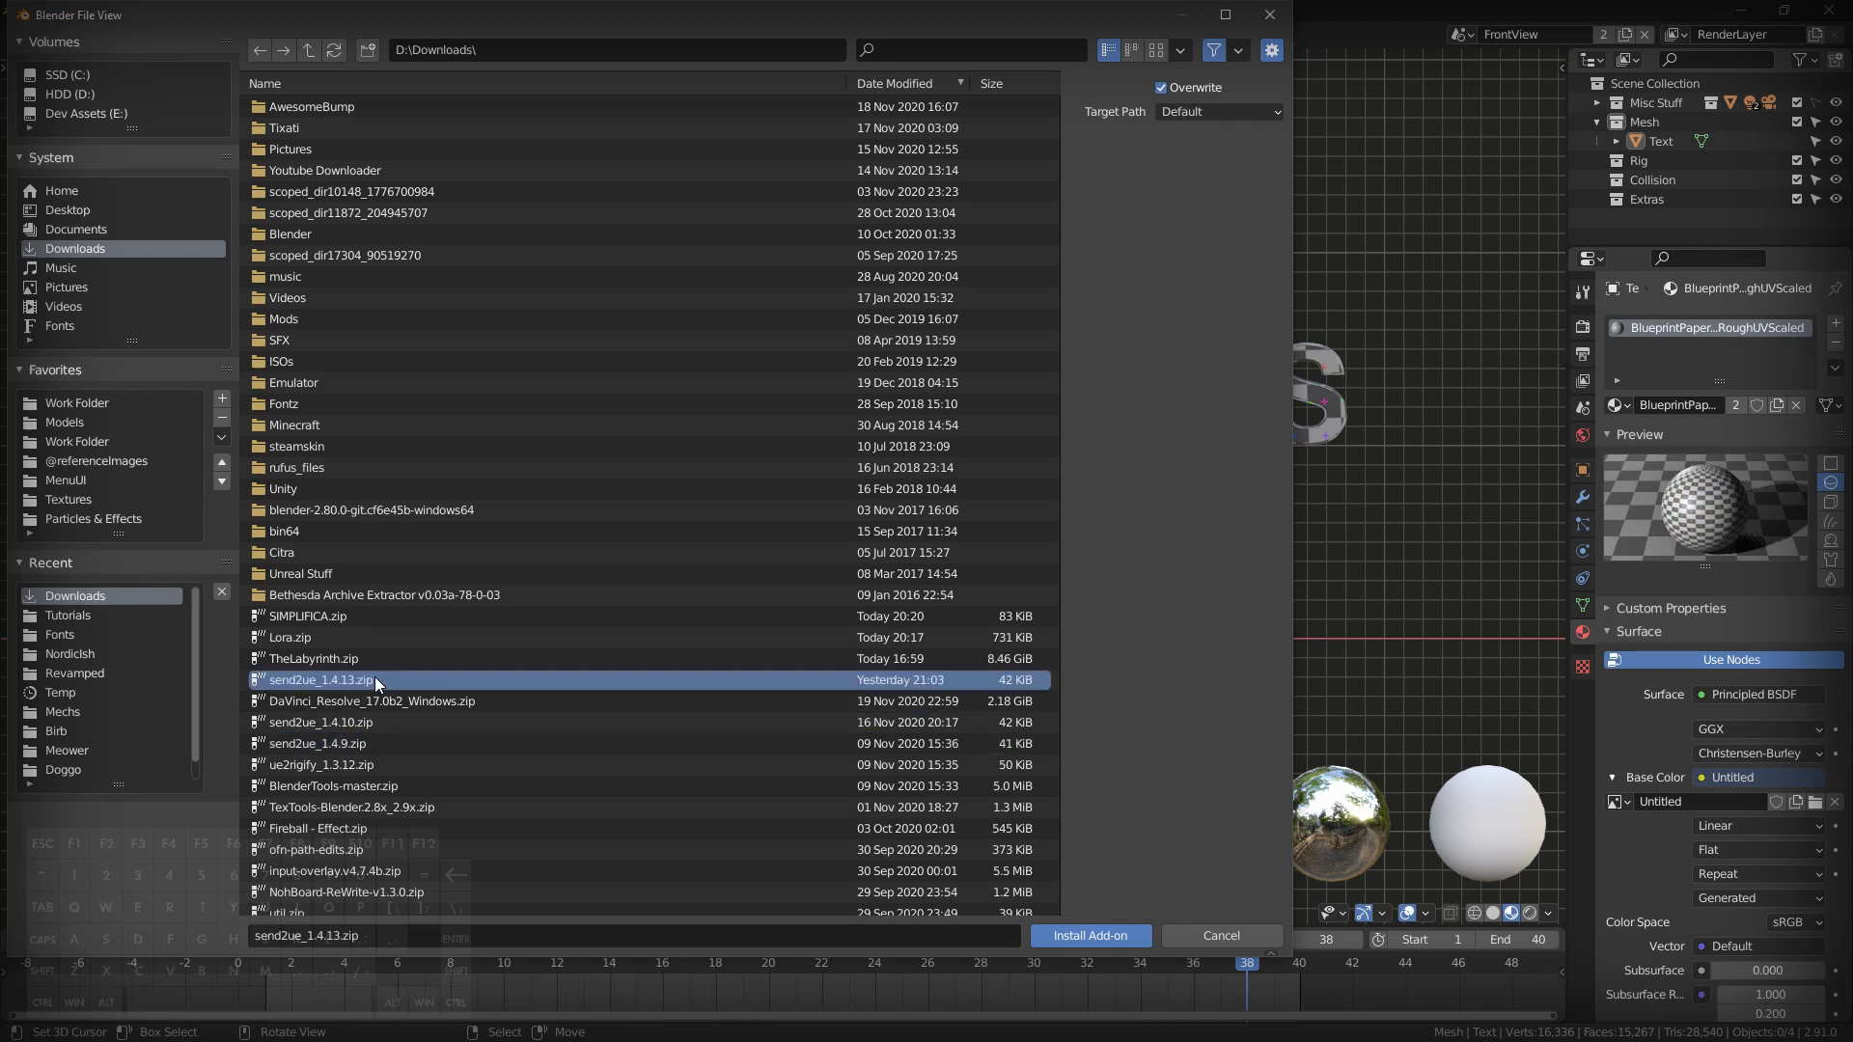
{"action": "double_click", "coordinate": [327, 750]}
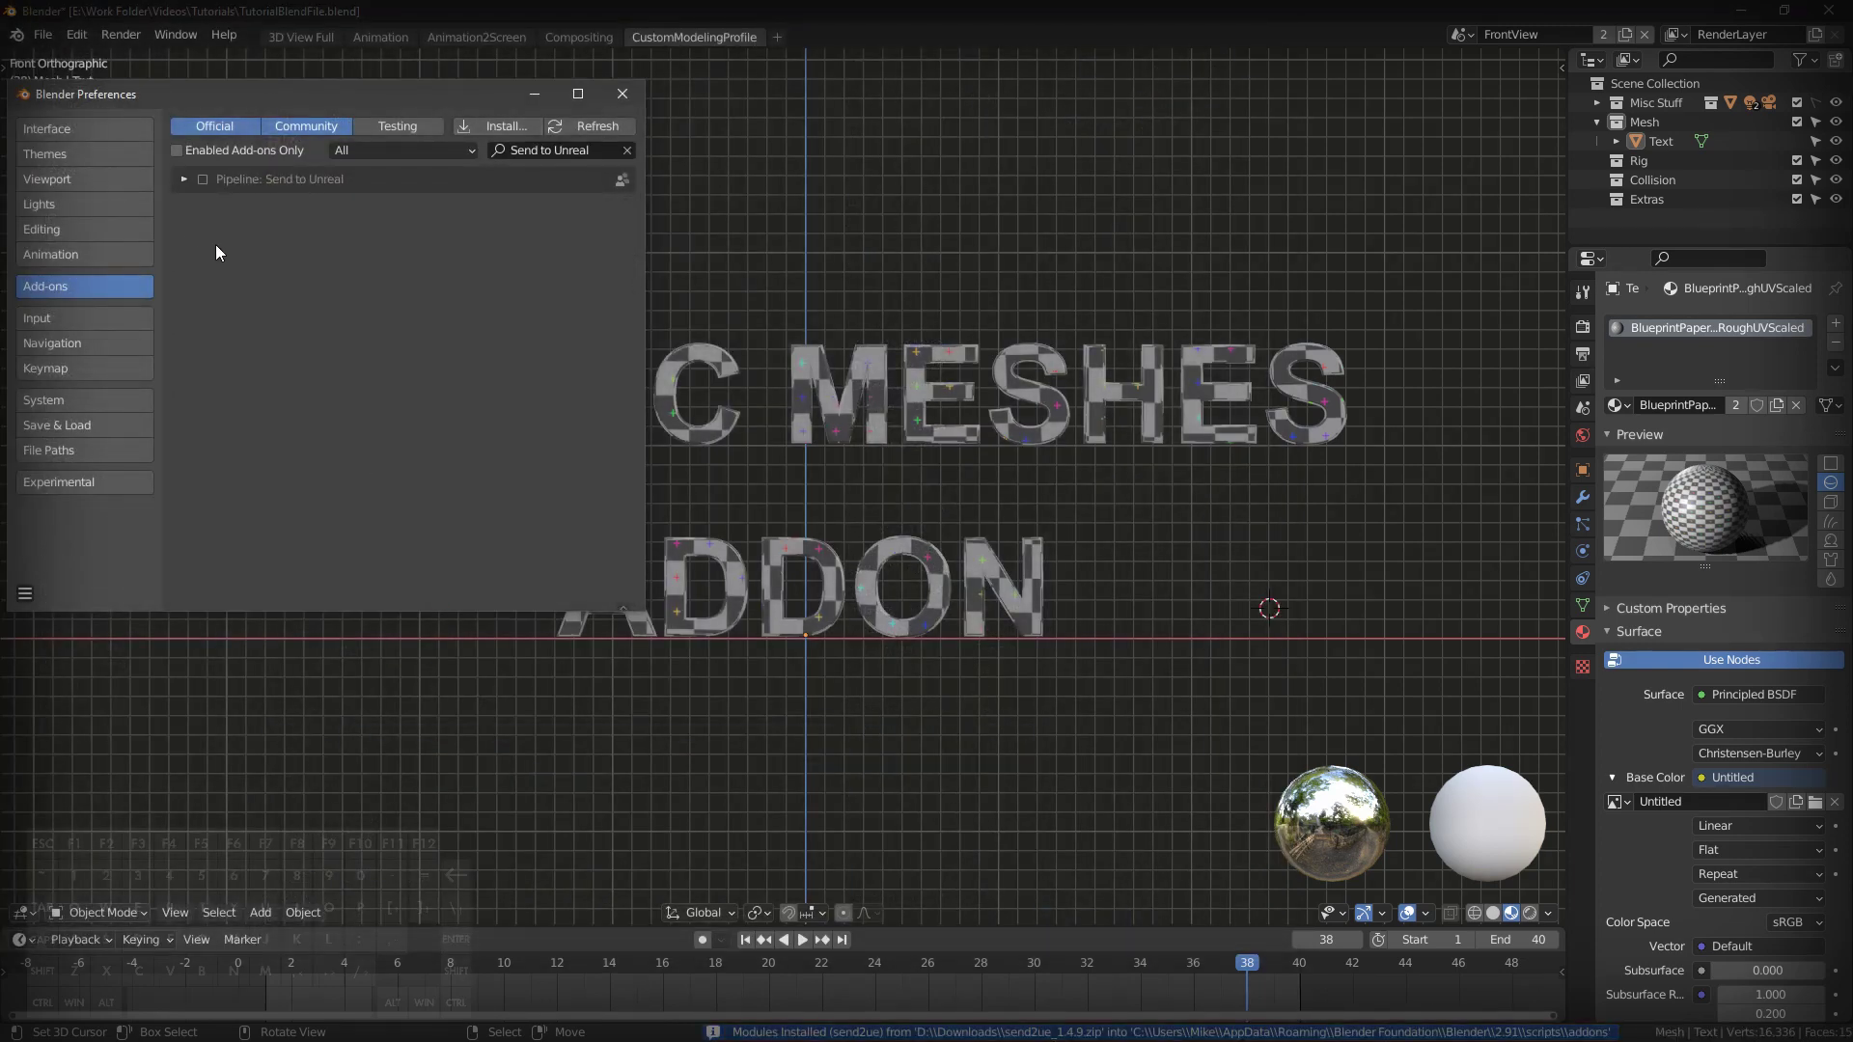
Expand and enable the Pipeline: Send to Unreal add-on, and close the preferences.
{"action": "left_click", "coordinate": [184, 180]}
{"action": "left_click", "coordinate": [205, 179]}
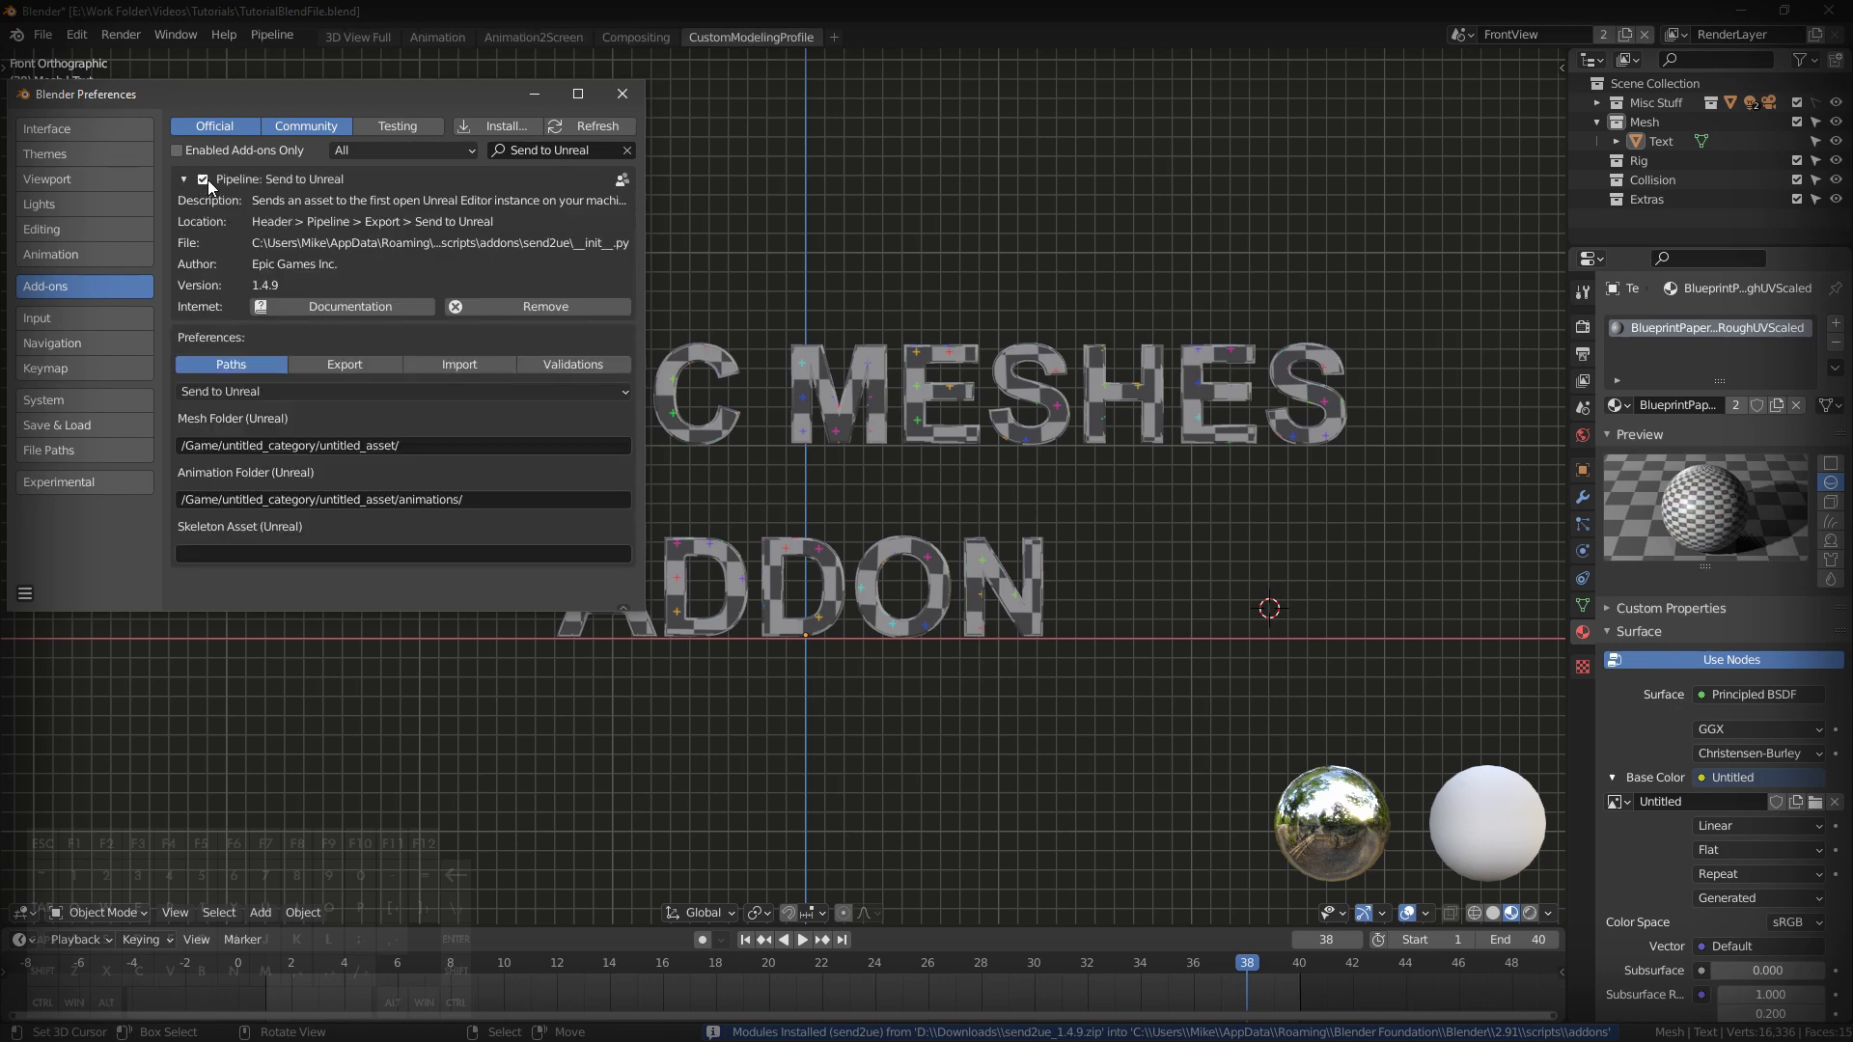
{"action": "left_click", "coordinate": [623, 95]}
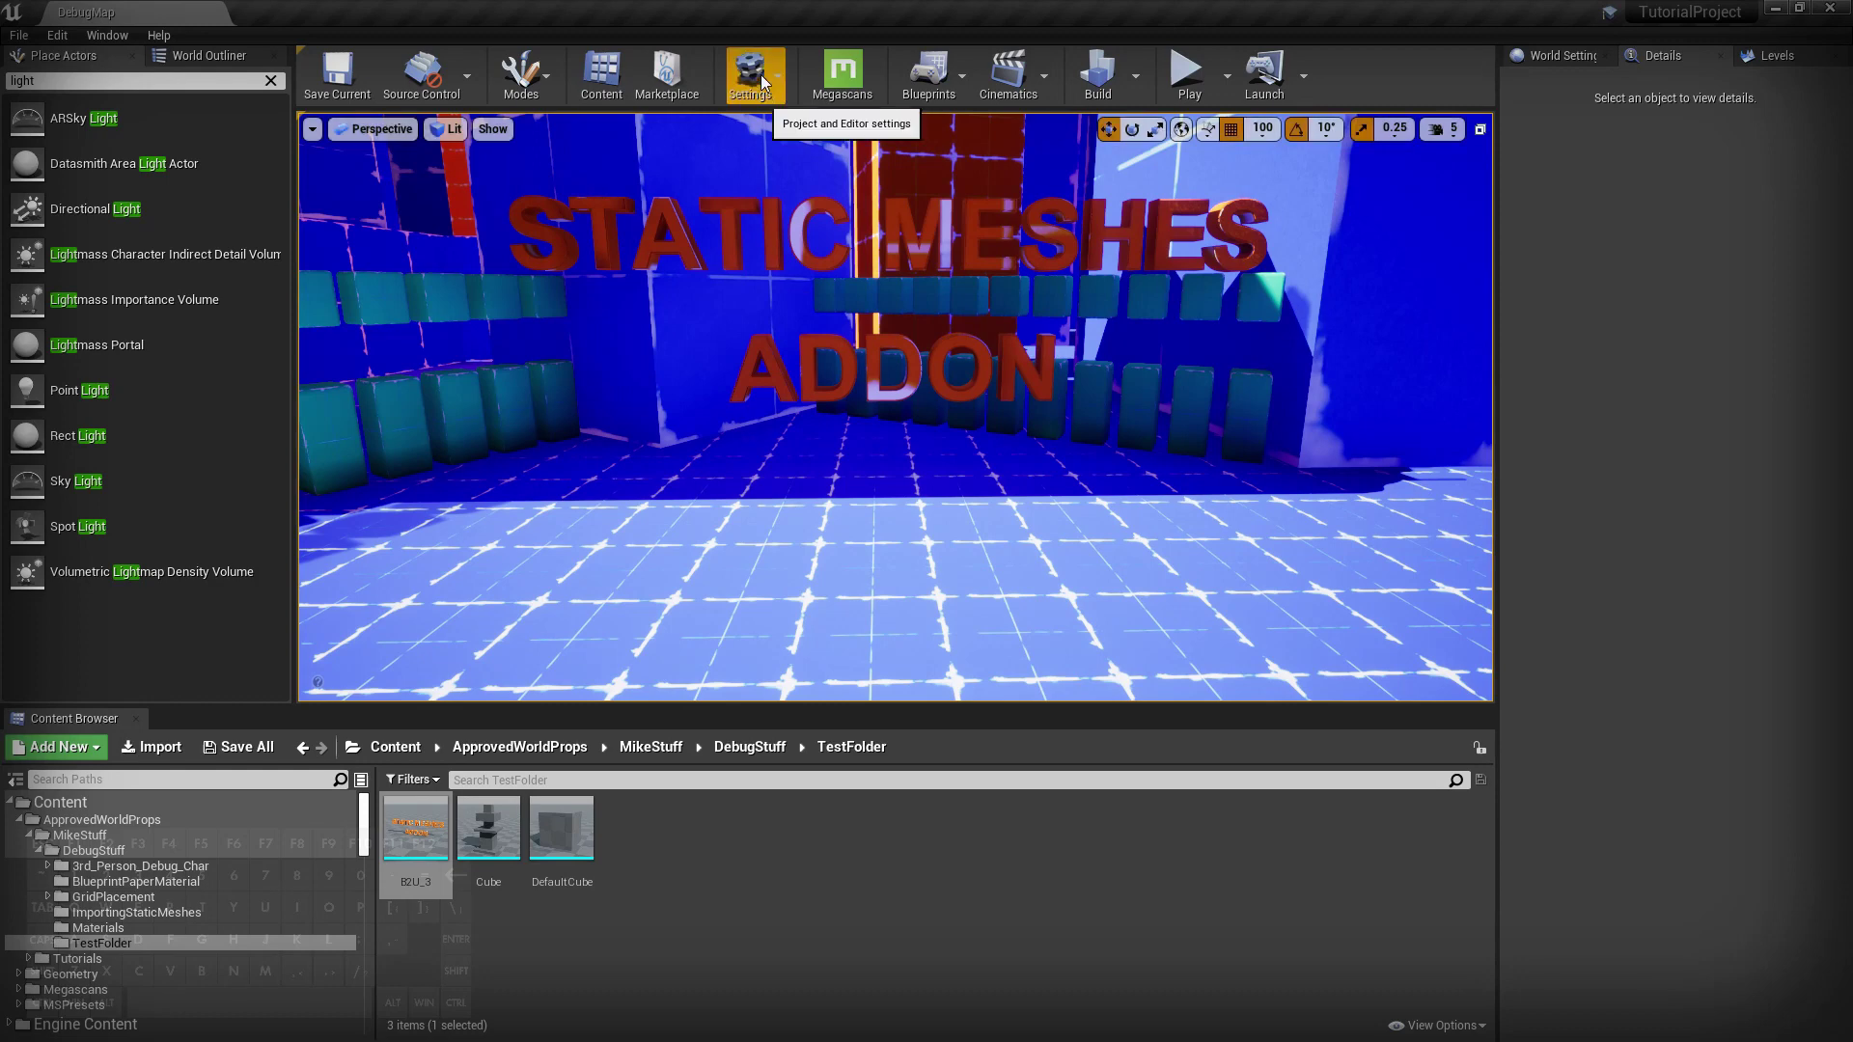
Search the built-in plugins for "python", check that the Python Editor Script Plugin is enabled, and close the plugins window.
{"action": "left_click", "coordinate": [760, 74]}
{"action": "left_click", "coordinate": [780, 176]}
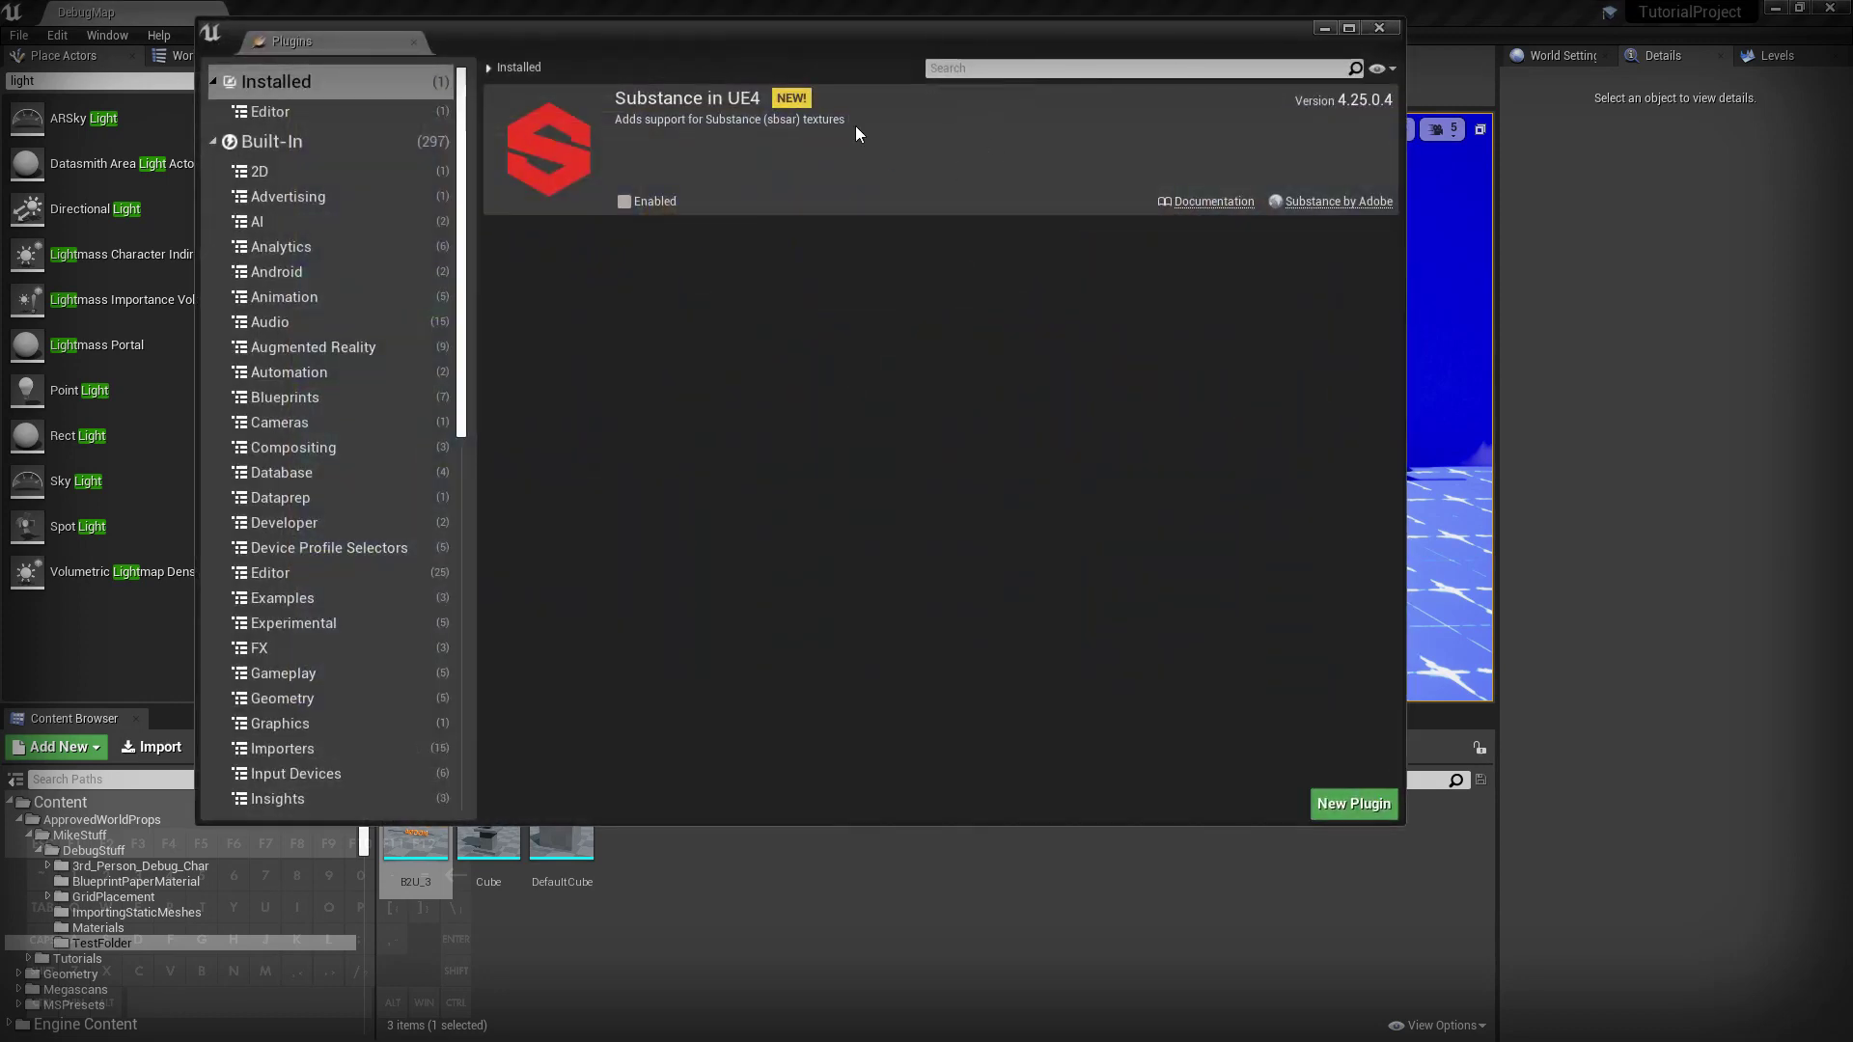
{"action": "left_click", "coordinate": [1003, 75]}
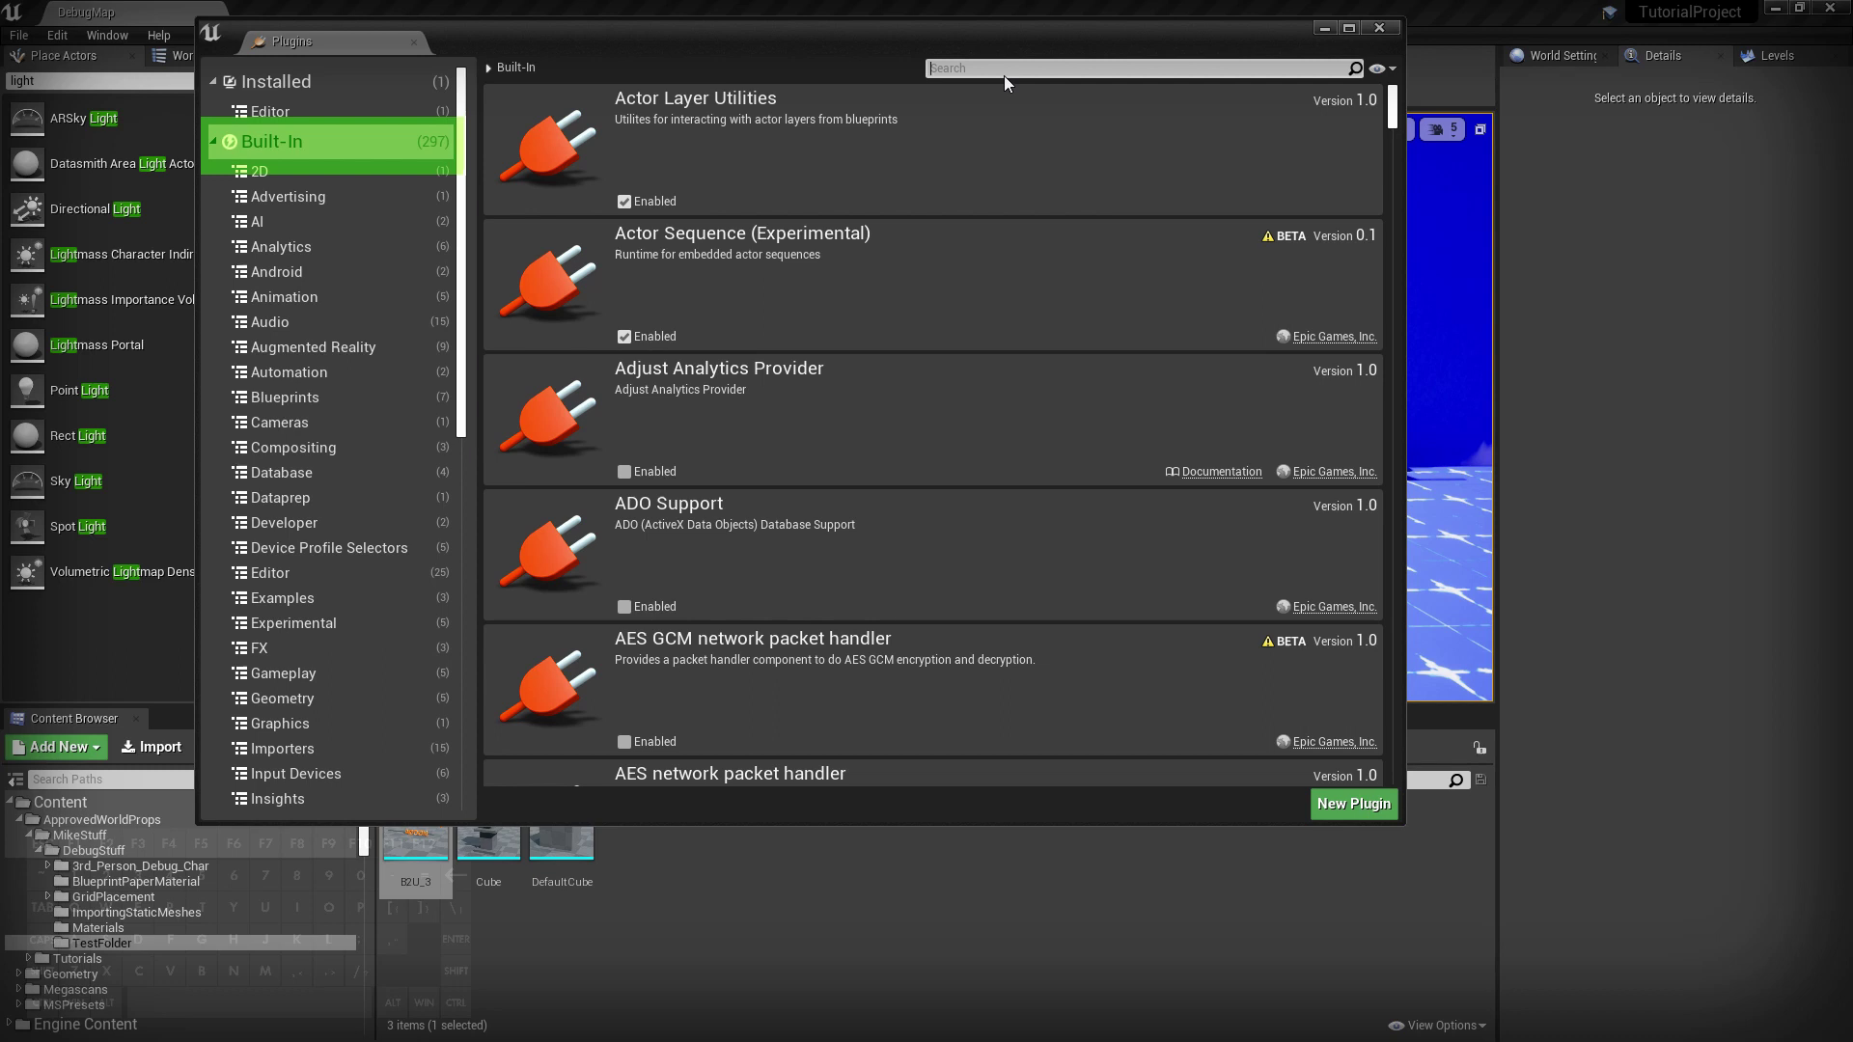
{"action": "type", "text": "python"}
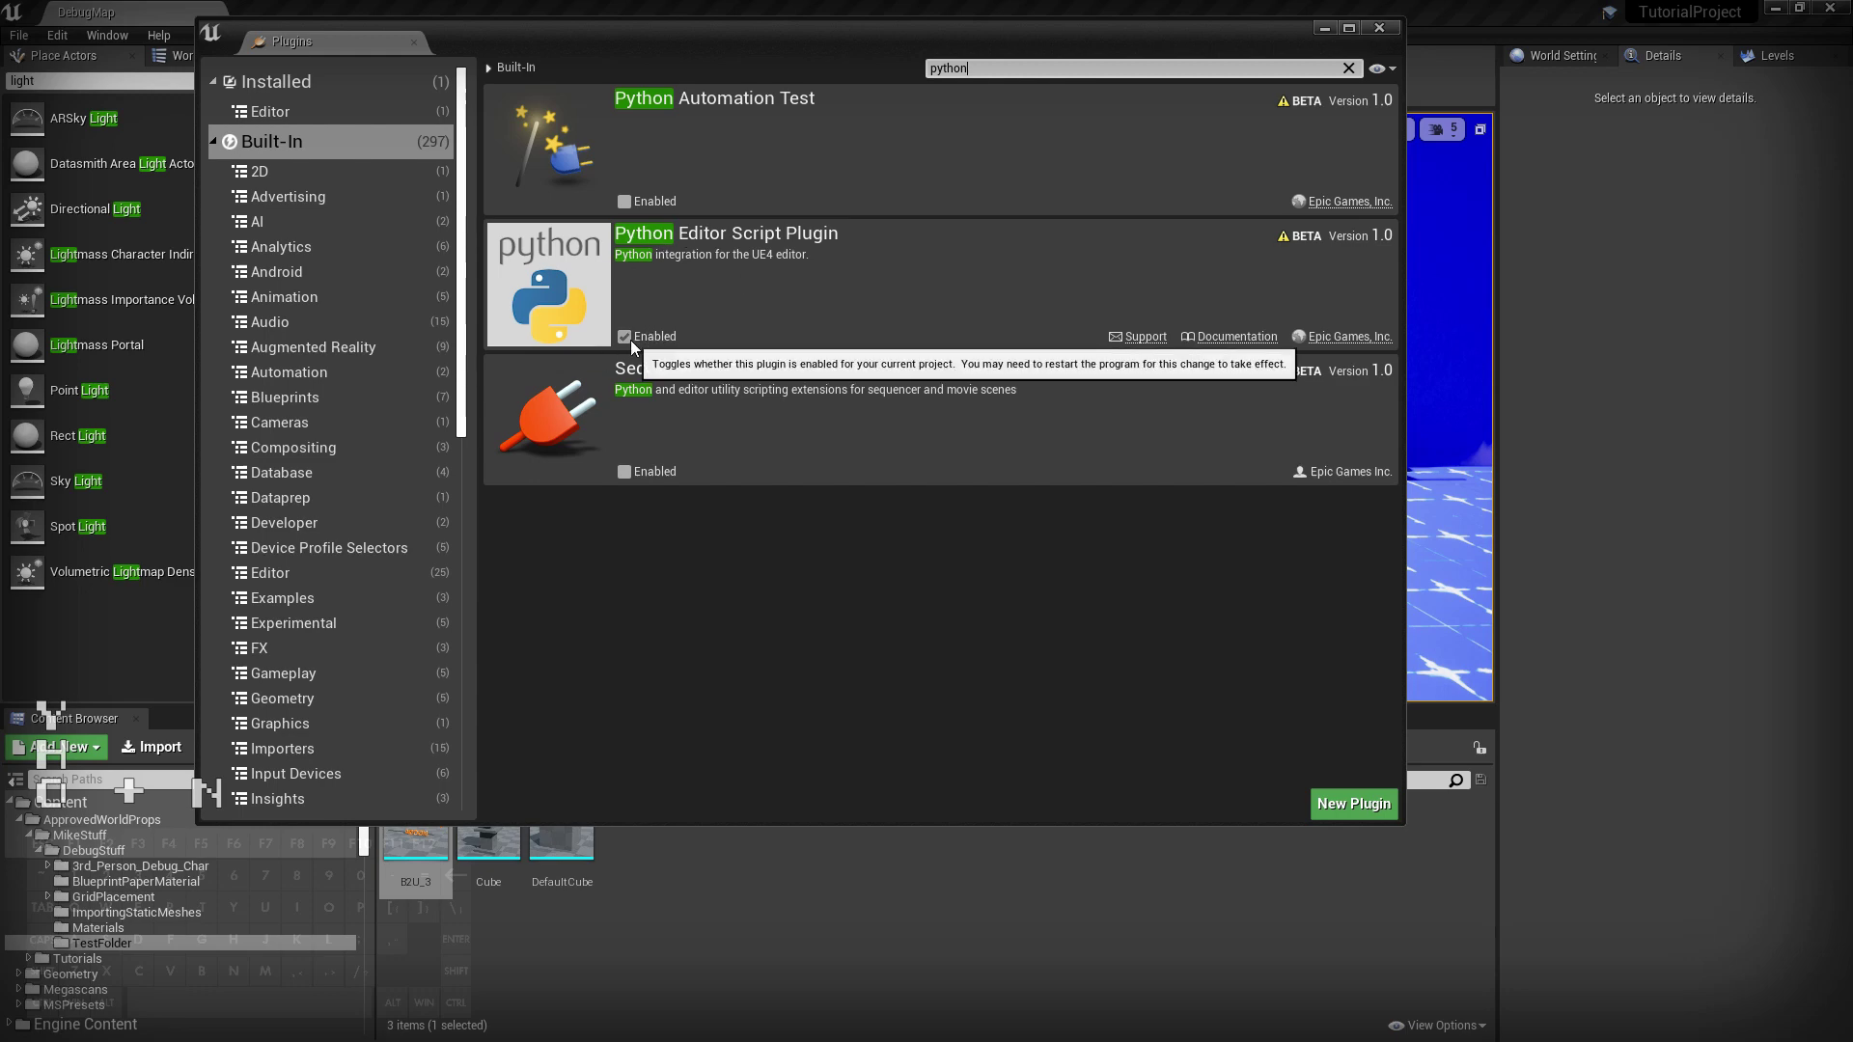
{"action": "left_click", "coordinate": [1377, 28]}
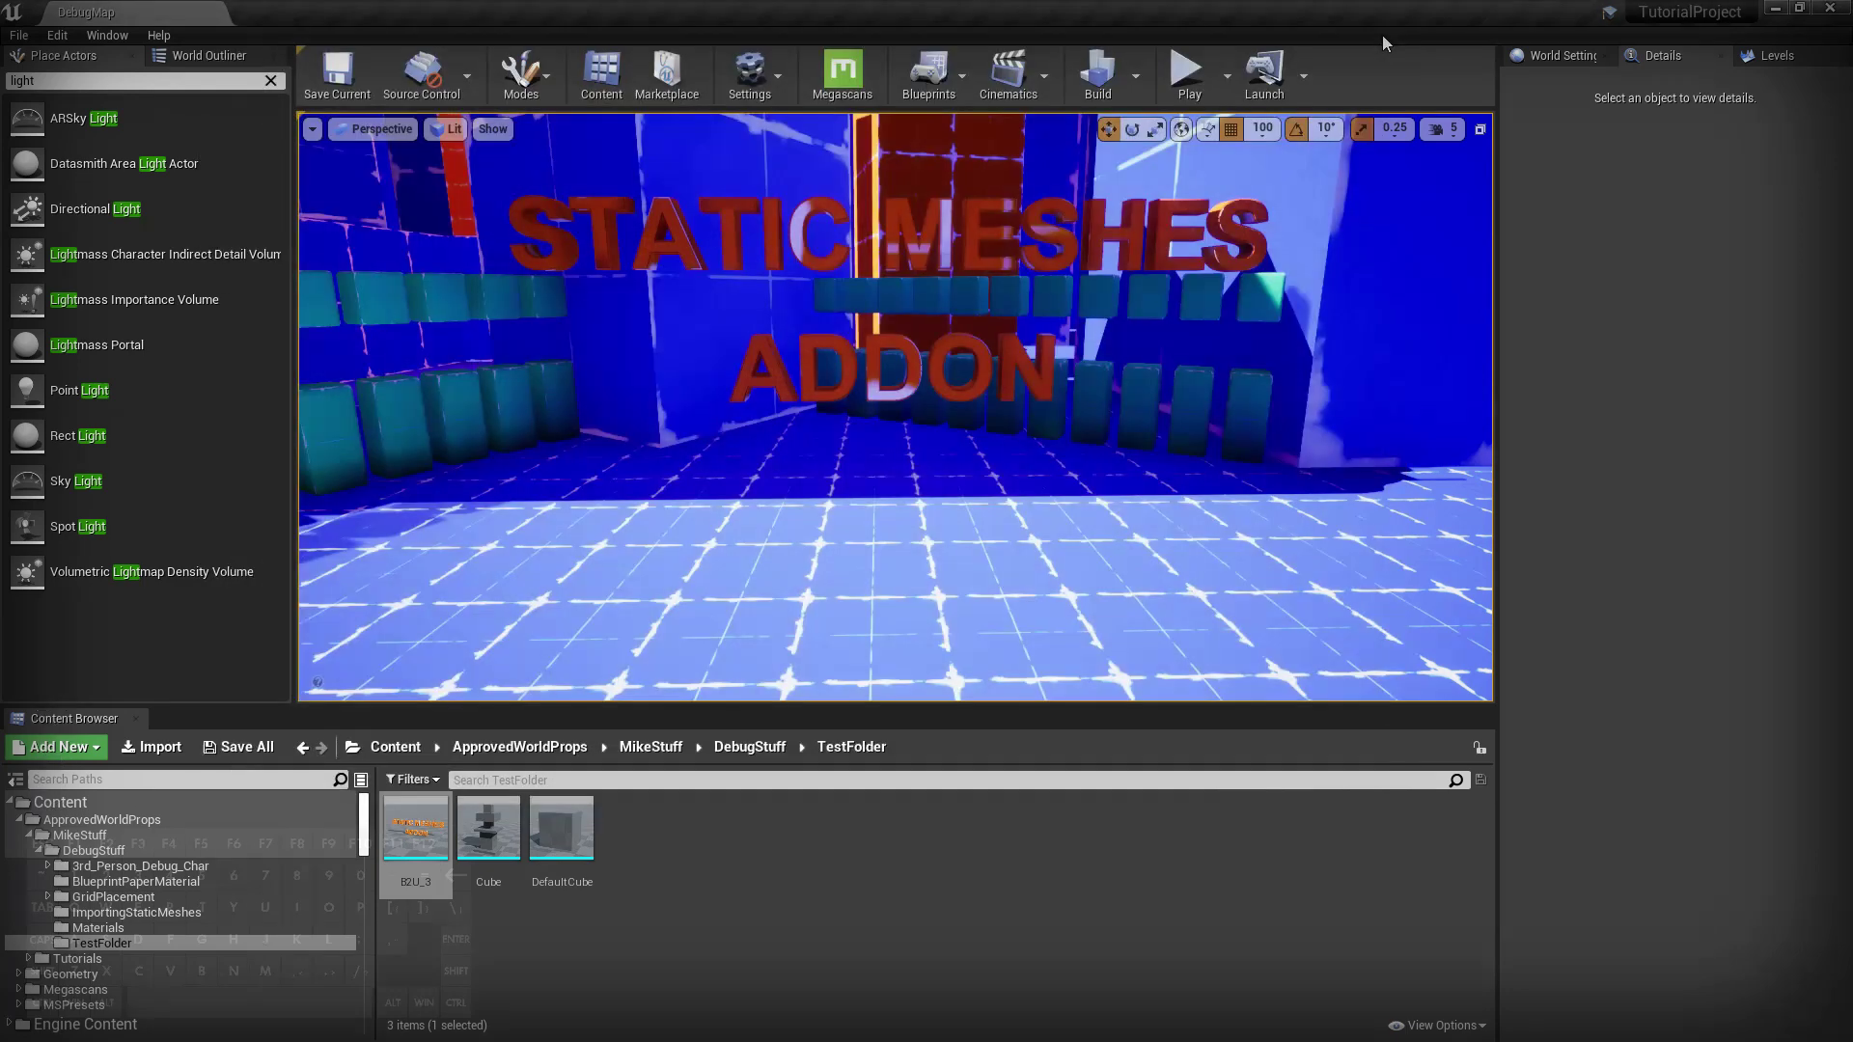
Find the Python remote execution option in the project settings by searching "remote exe", enable it, and close the settings.
{"action": "left_click", "coordinate": [750, 73]}
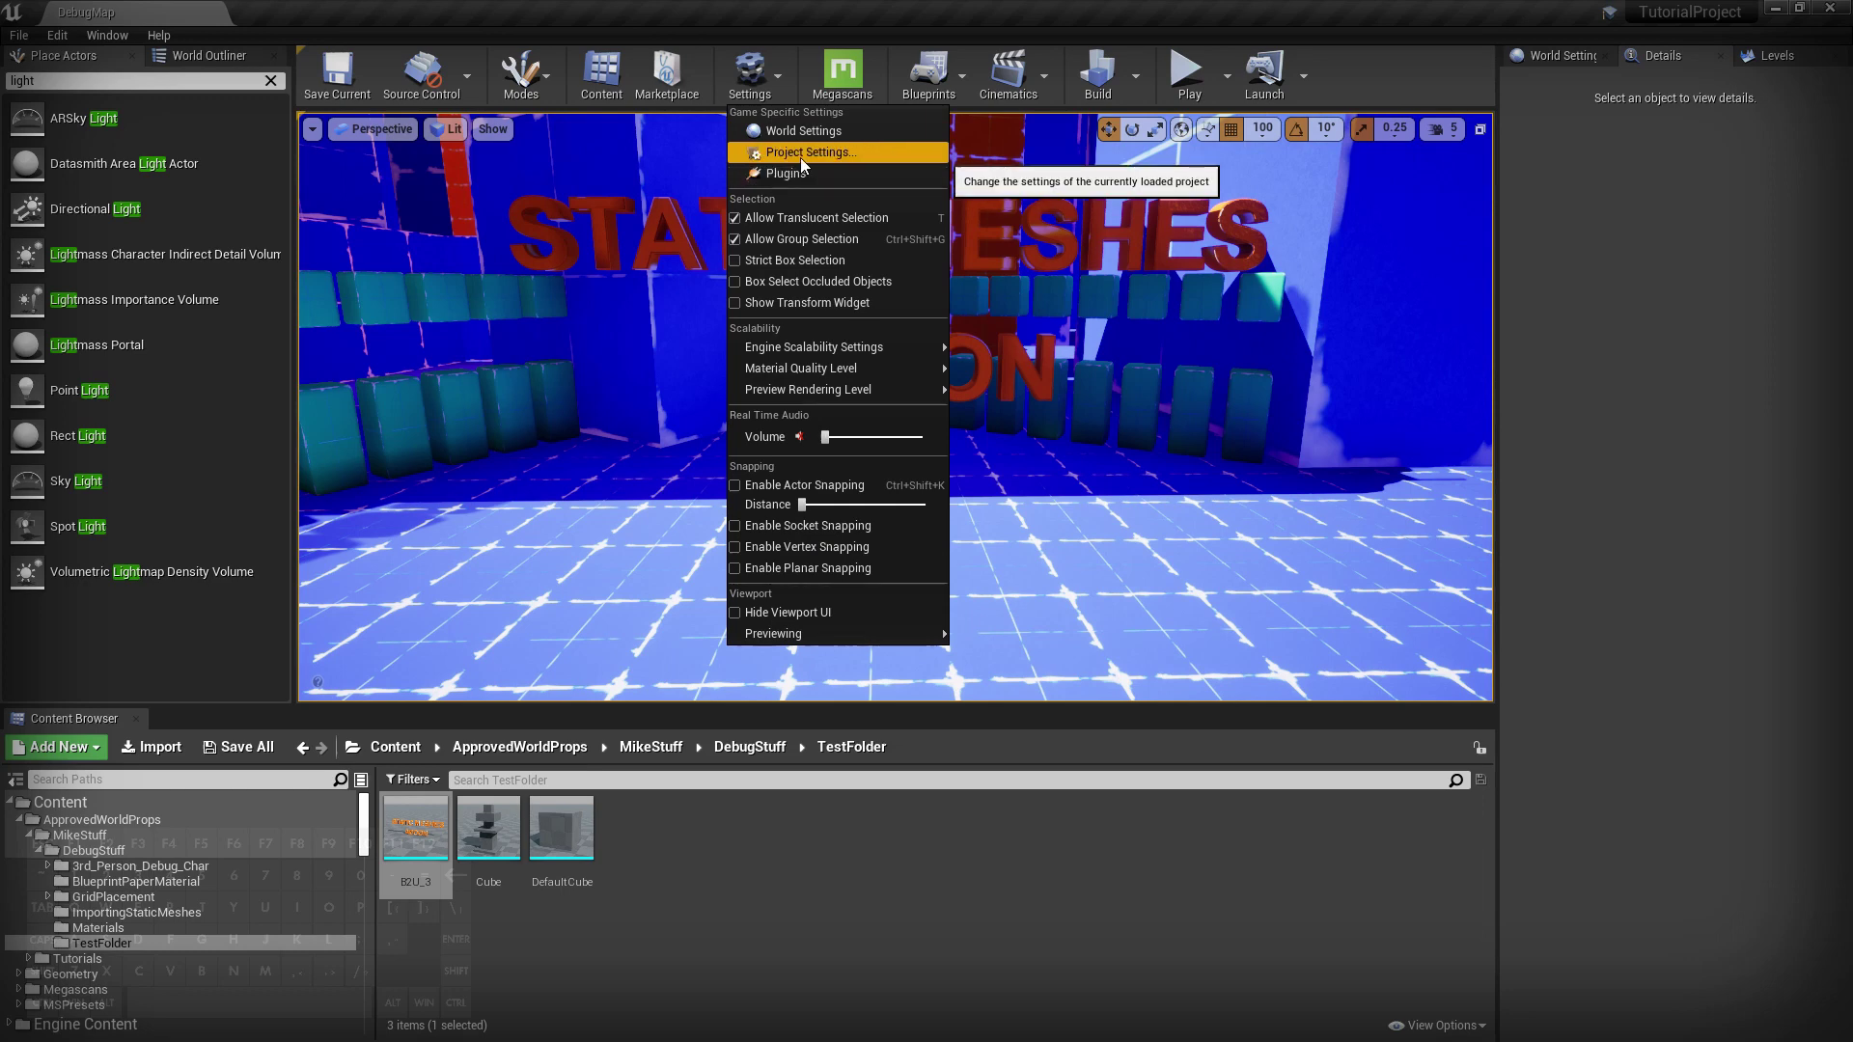
{"action": "left_click", "coordinate": [801, 159]}
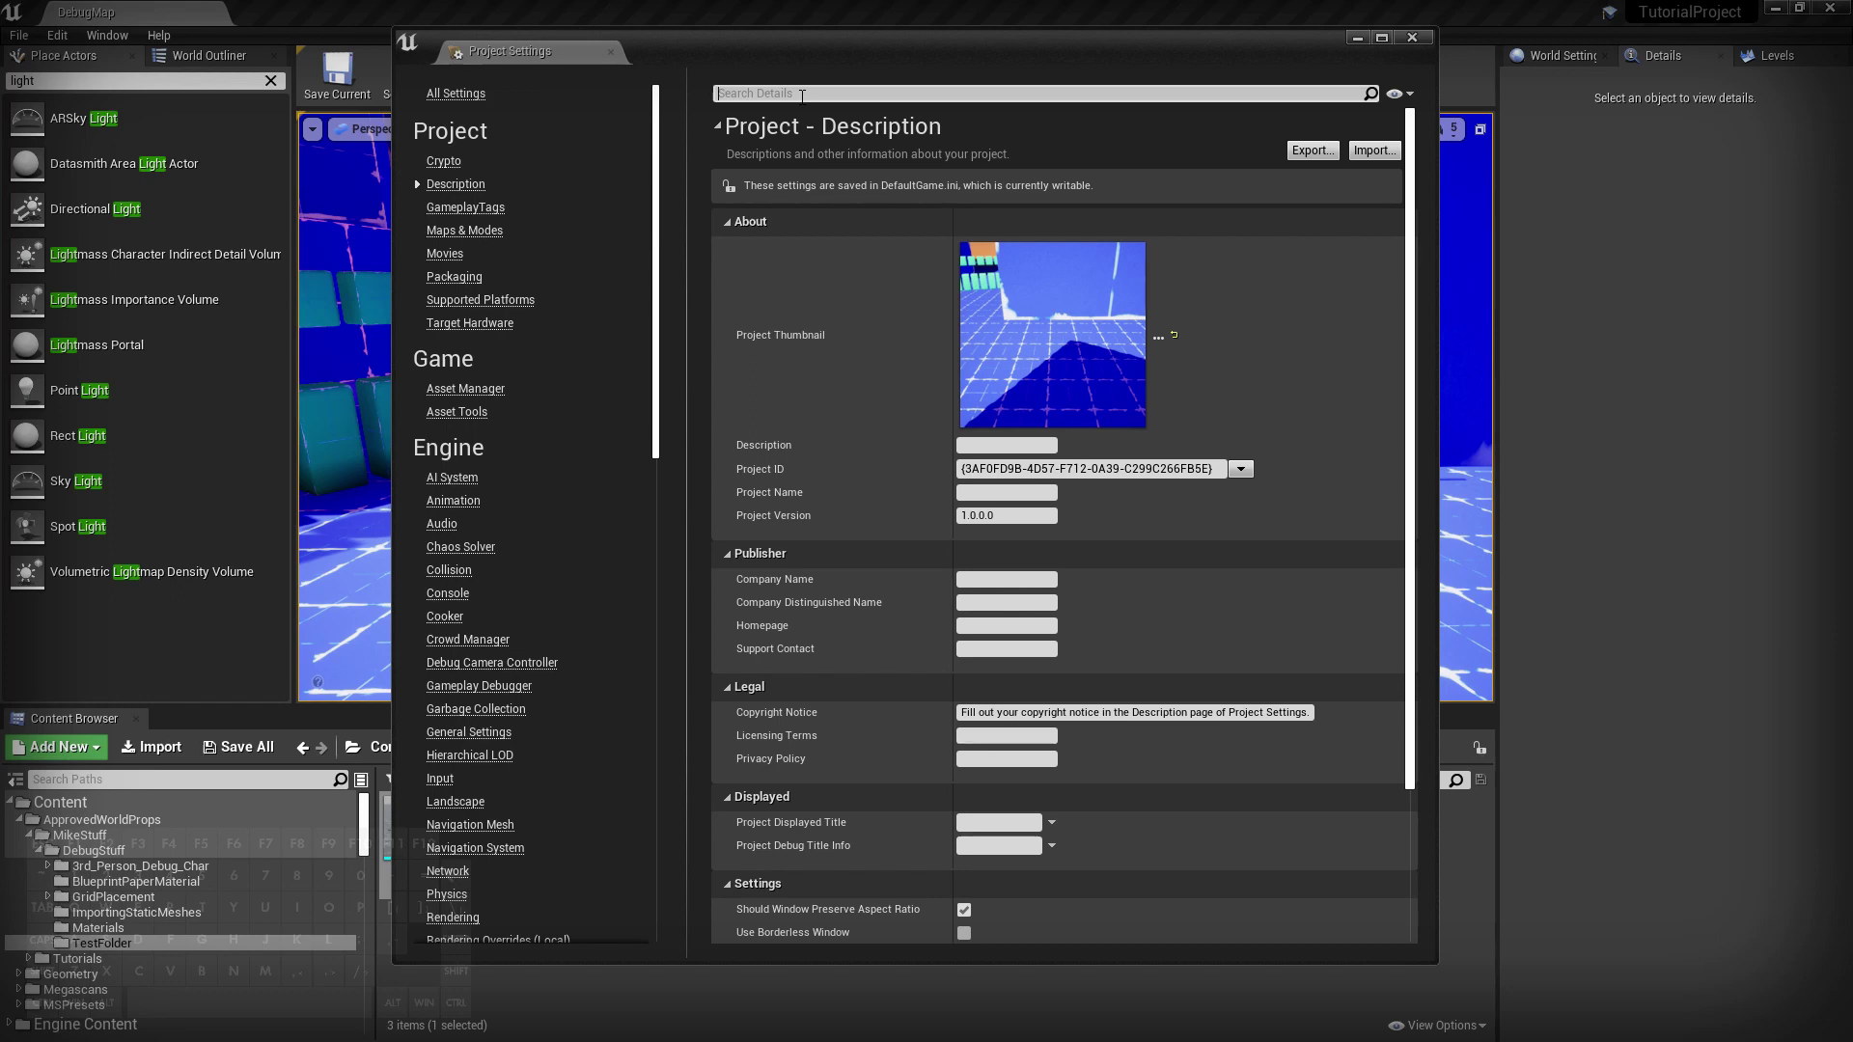
{"action": "type", "text": "remote e"}
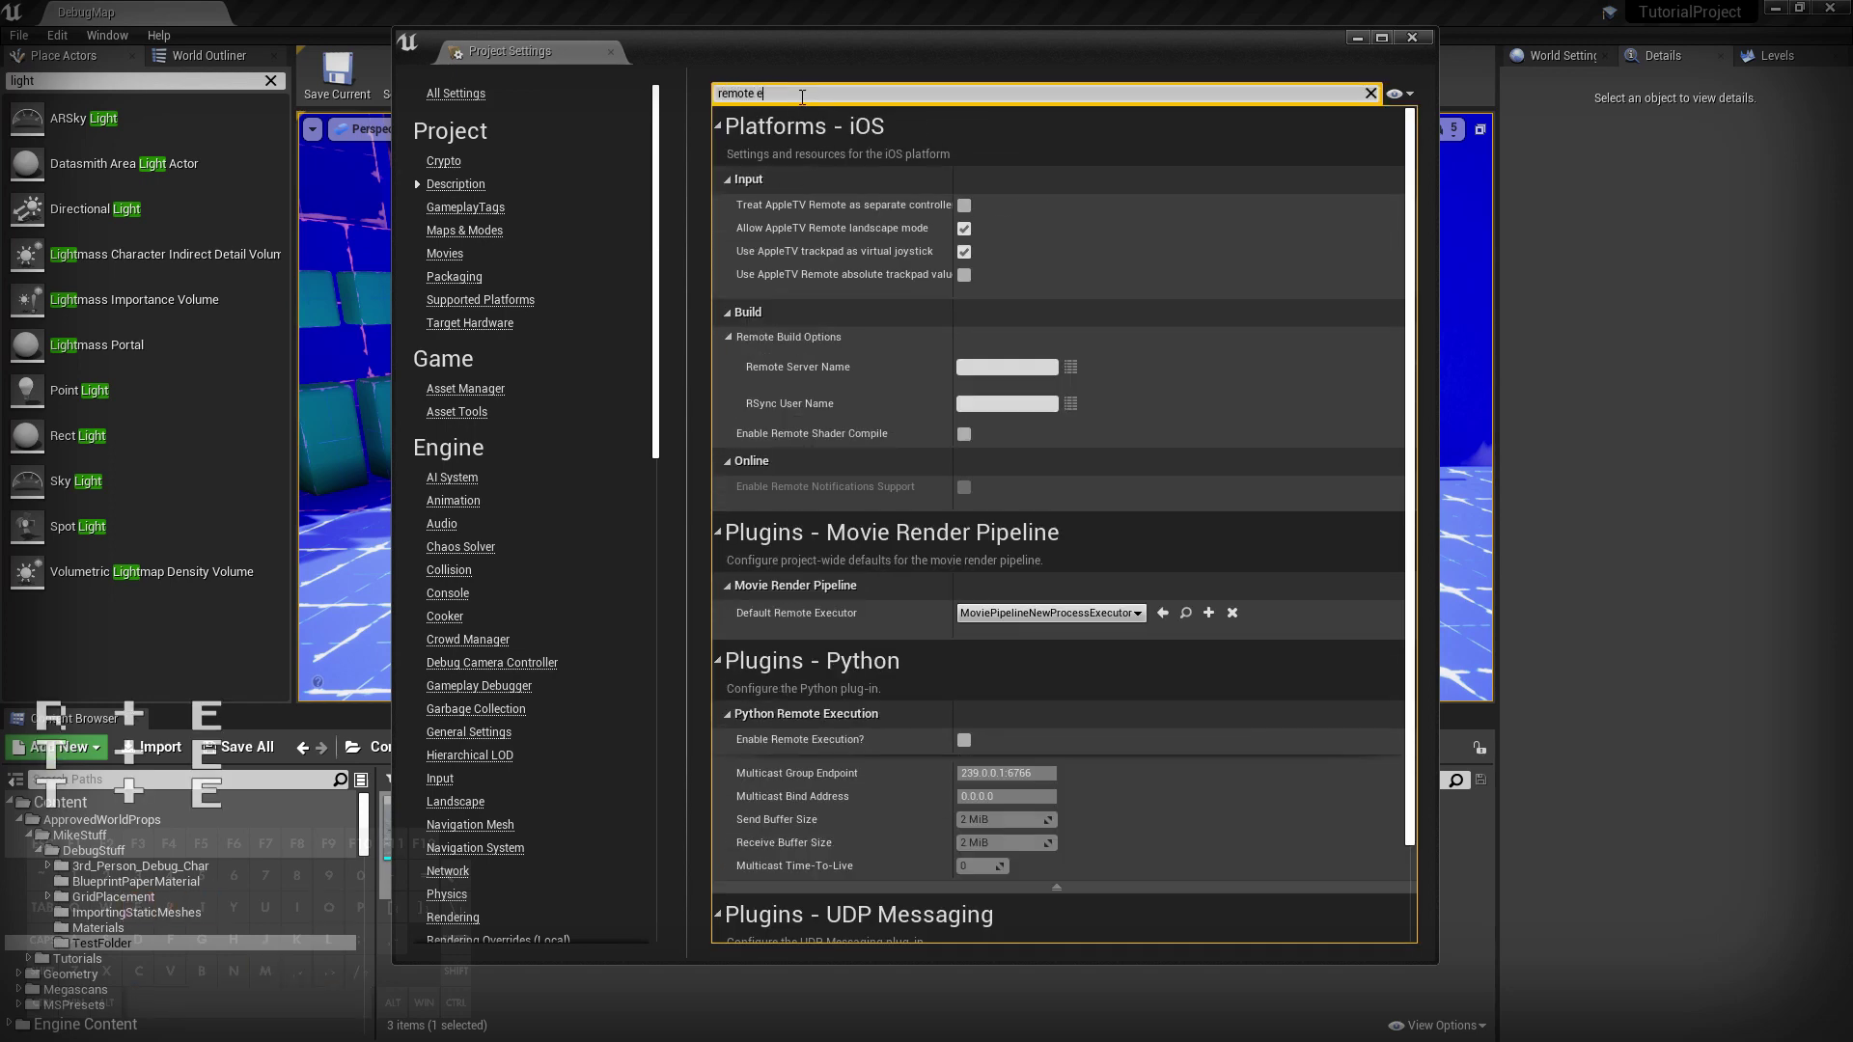
{"action": "type", "text": "xe"}
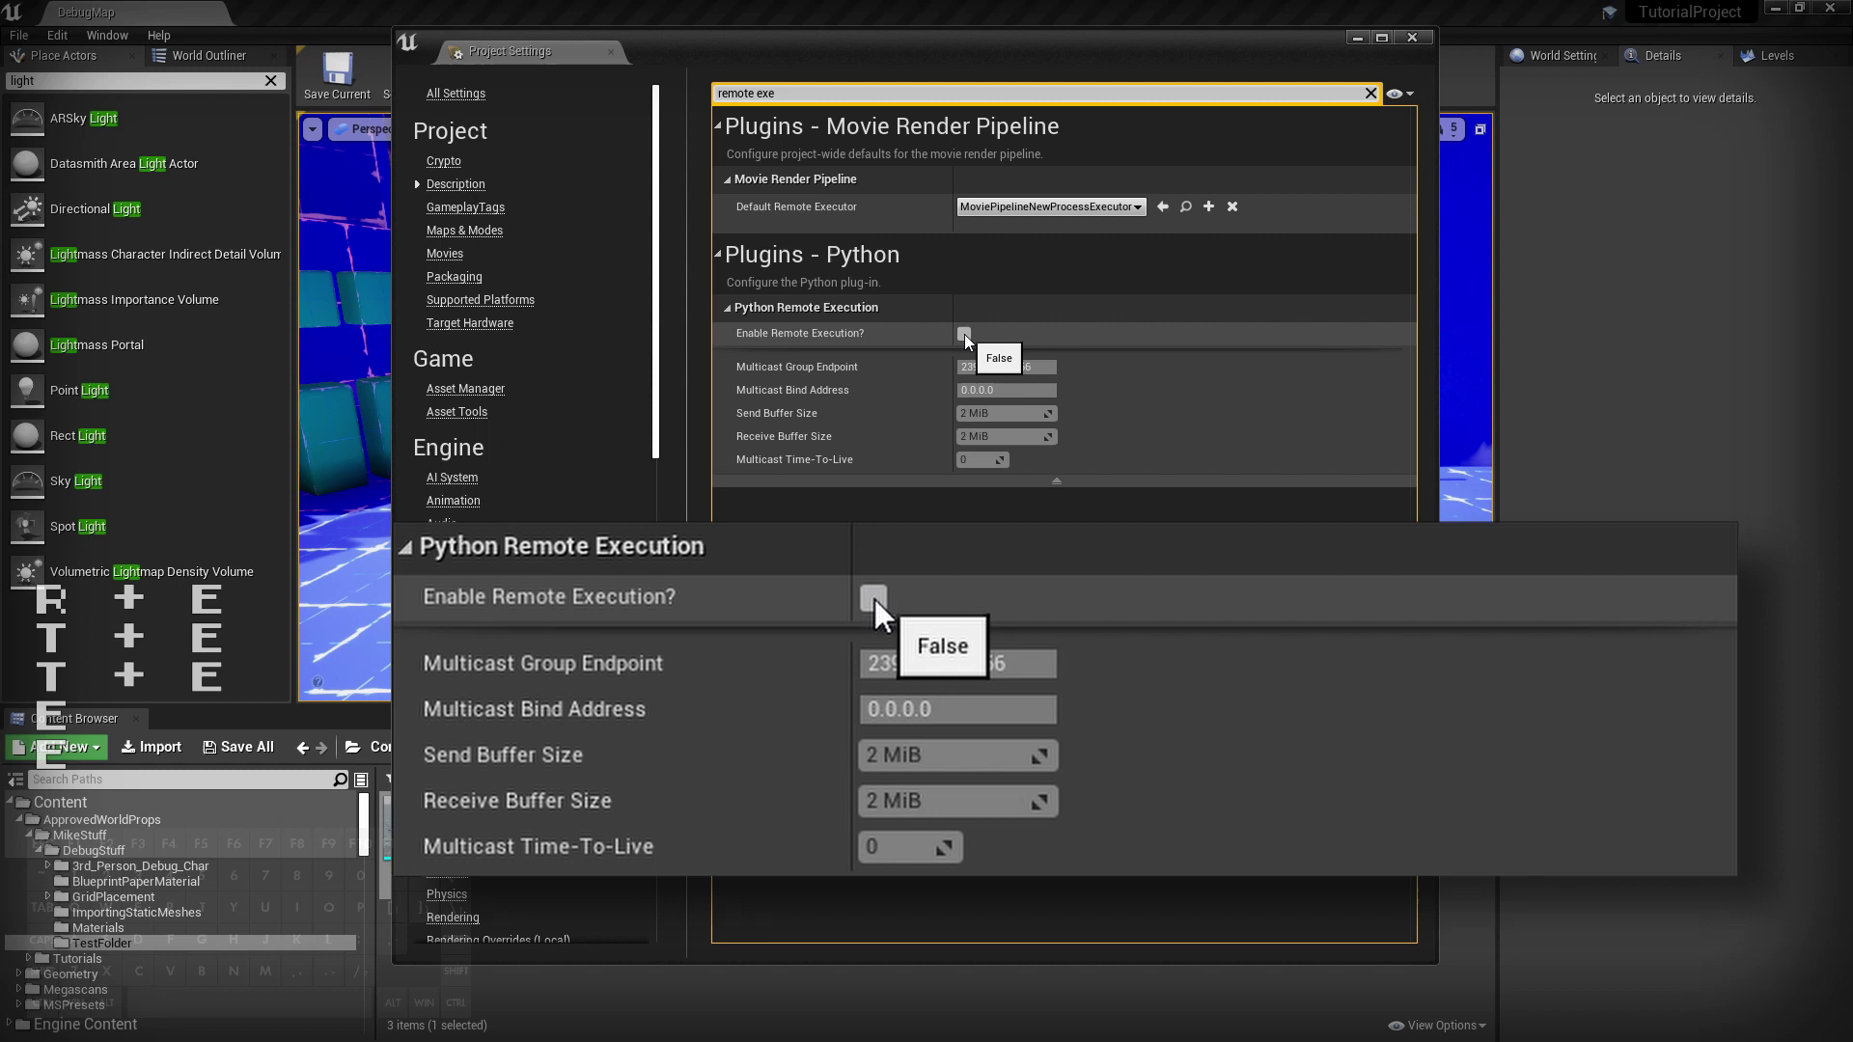
{"action": "left_click", "coordinate": [964, 334]}
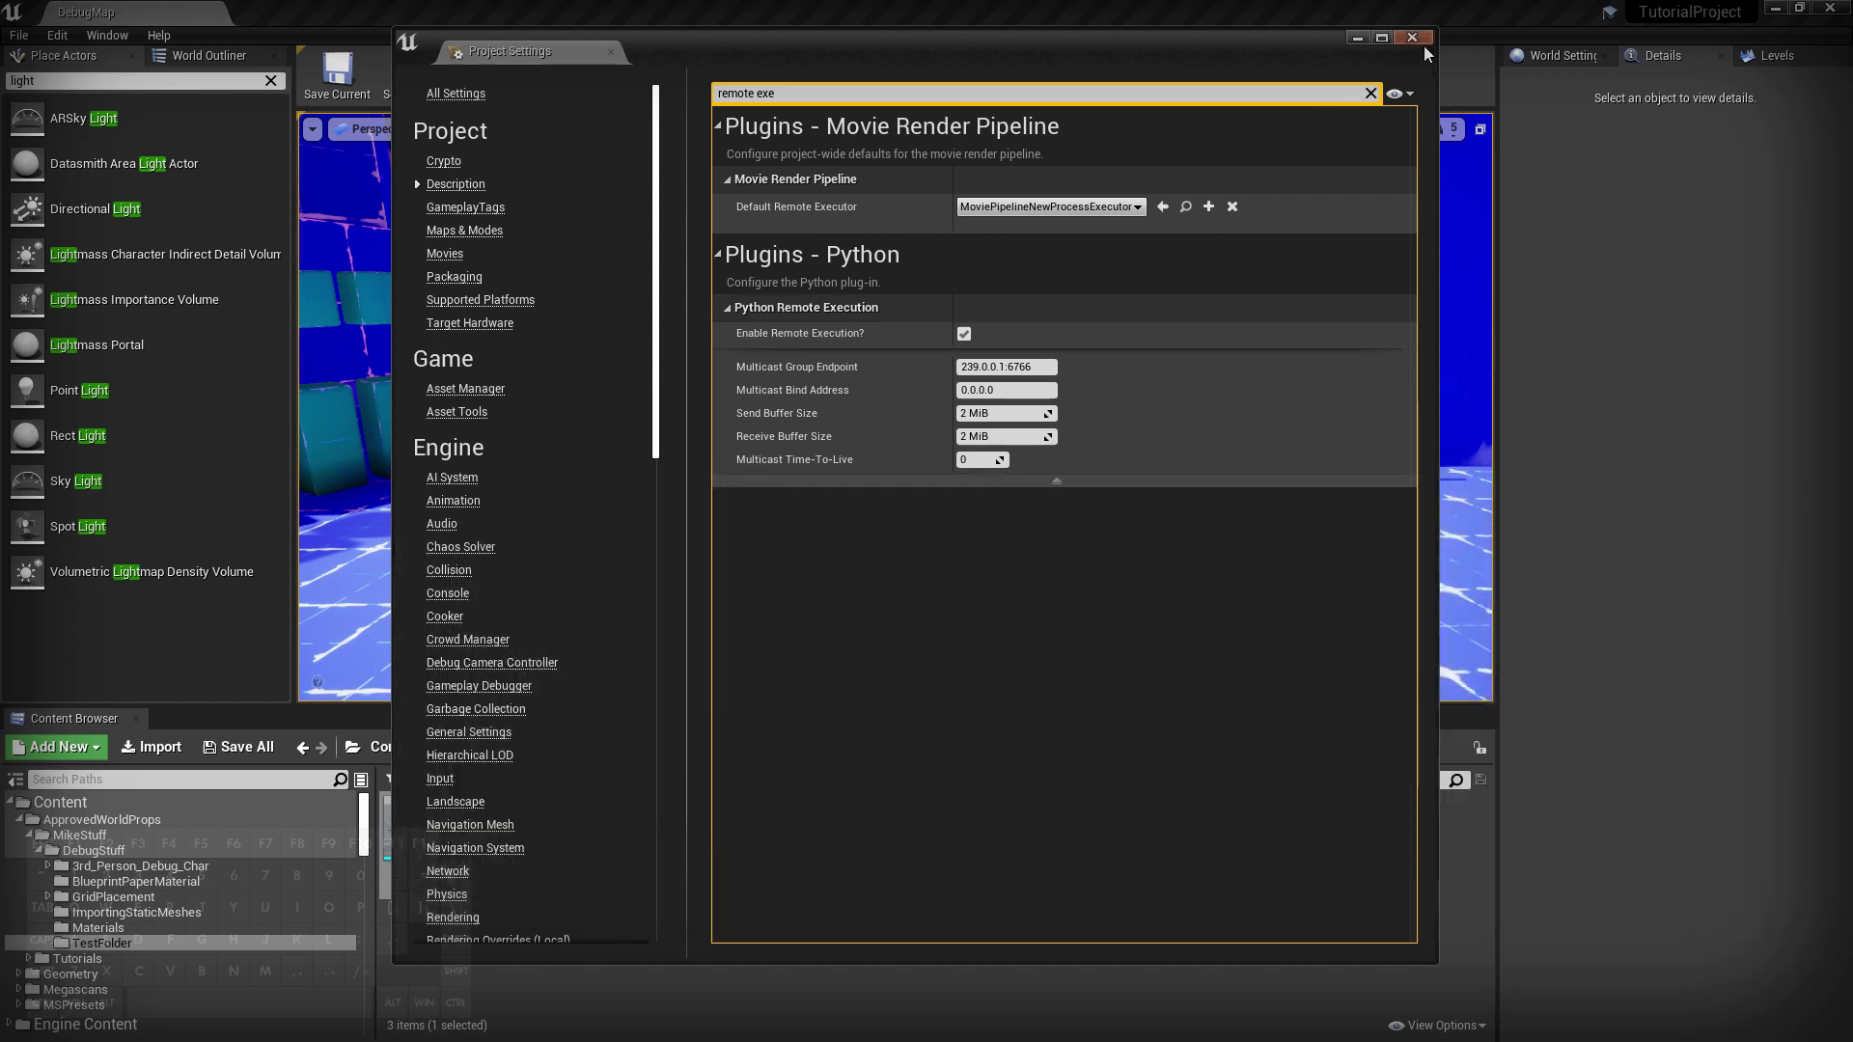
{"action": "left_click", "coordinate": [1412, 38]}
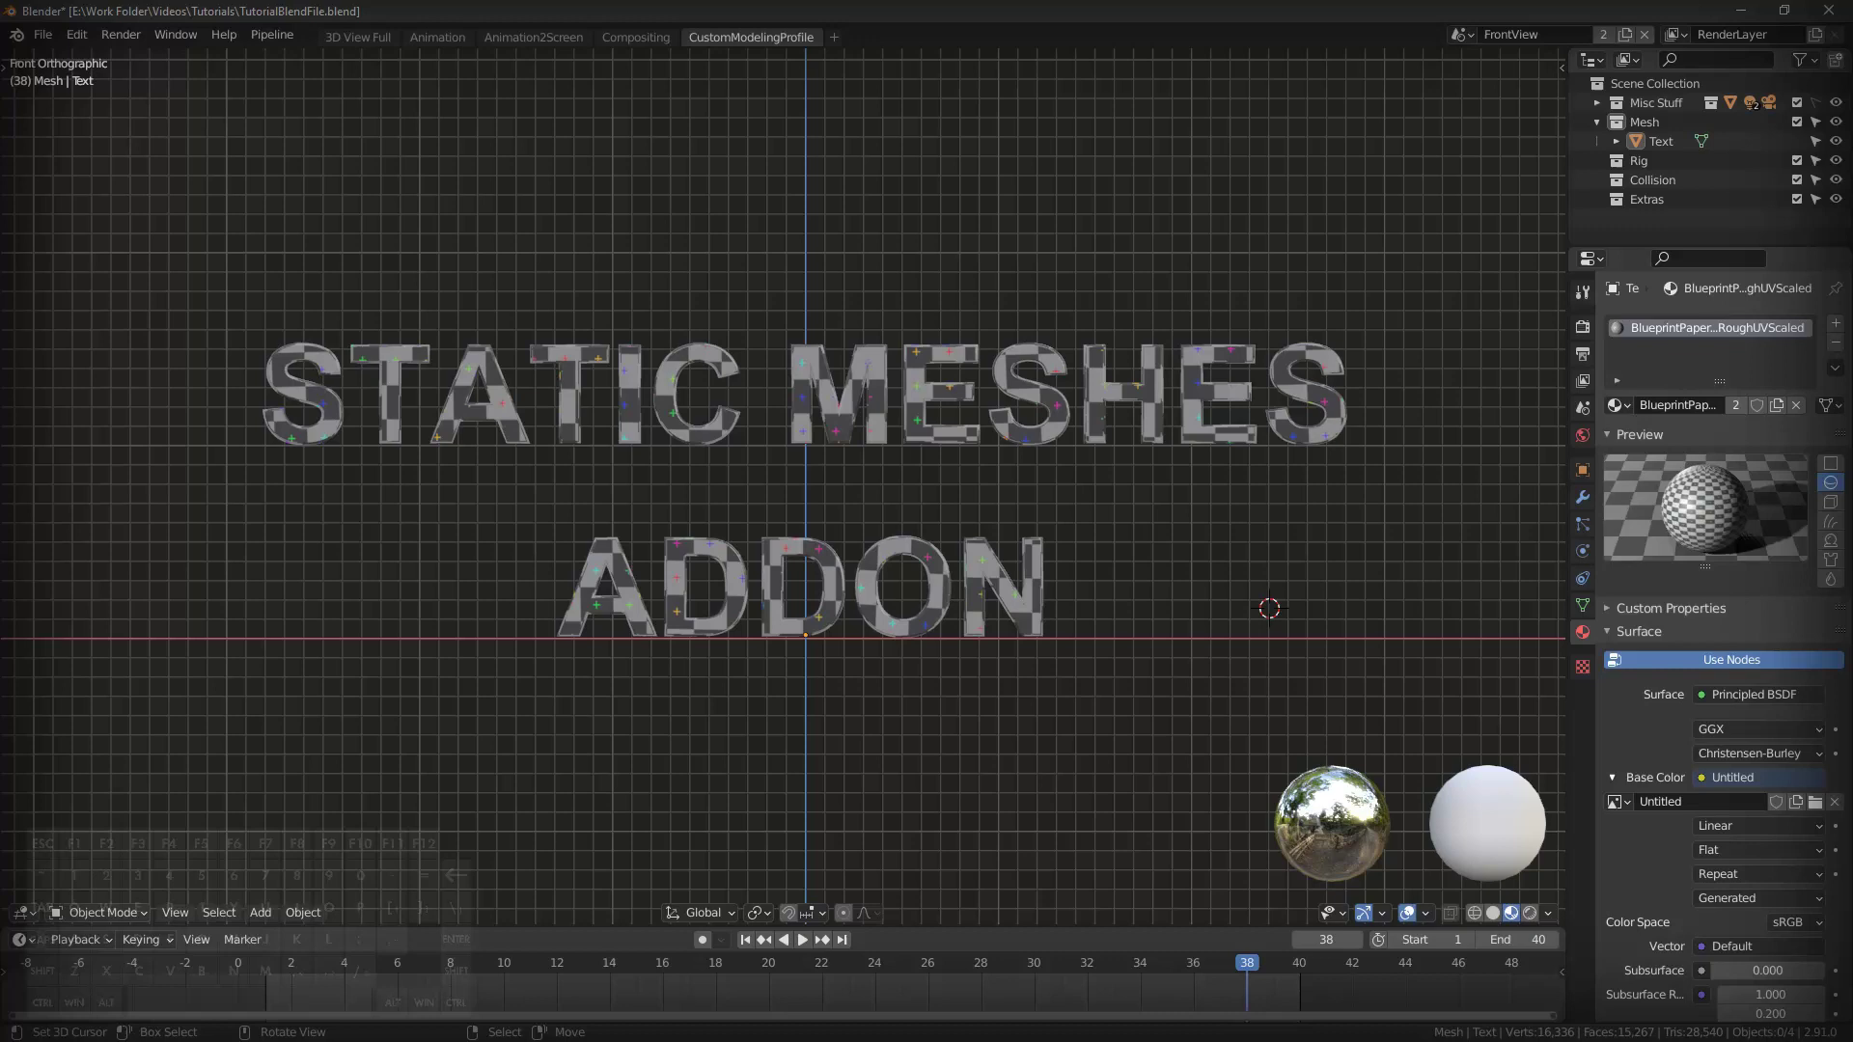
Switch to Blender and bring up the Send to Unreal add-on's path preferences.
{"action": "left_click", "coordinate": [74, 38]}
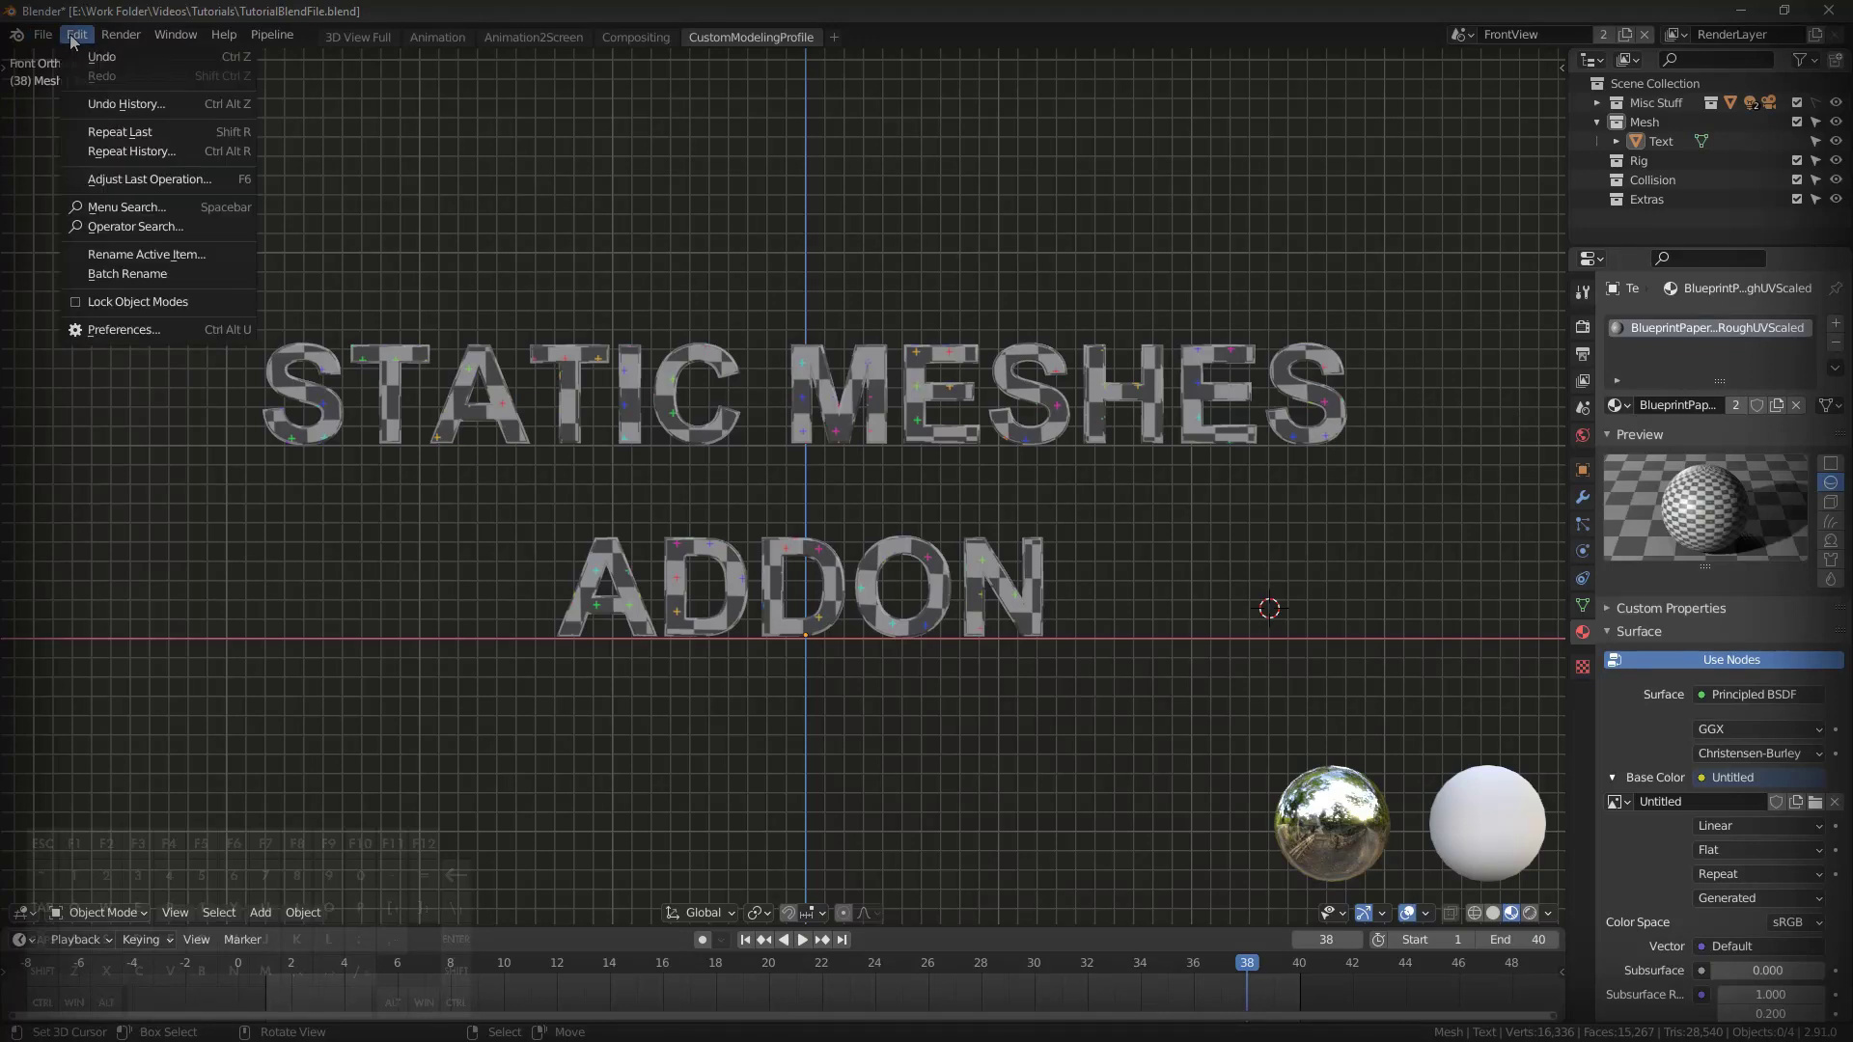
{"action": "left_click", "coordinate": [106, 328]}
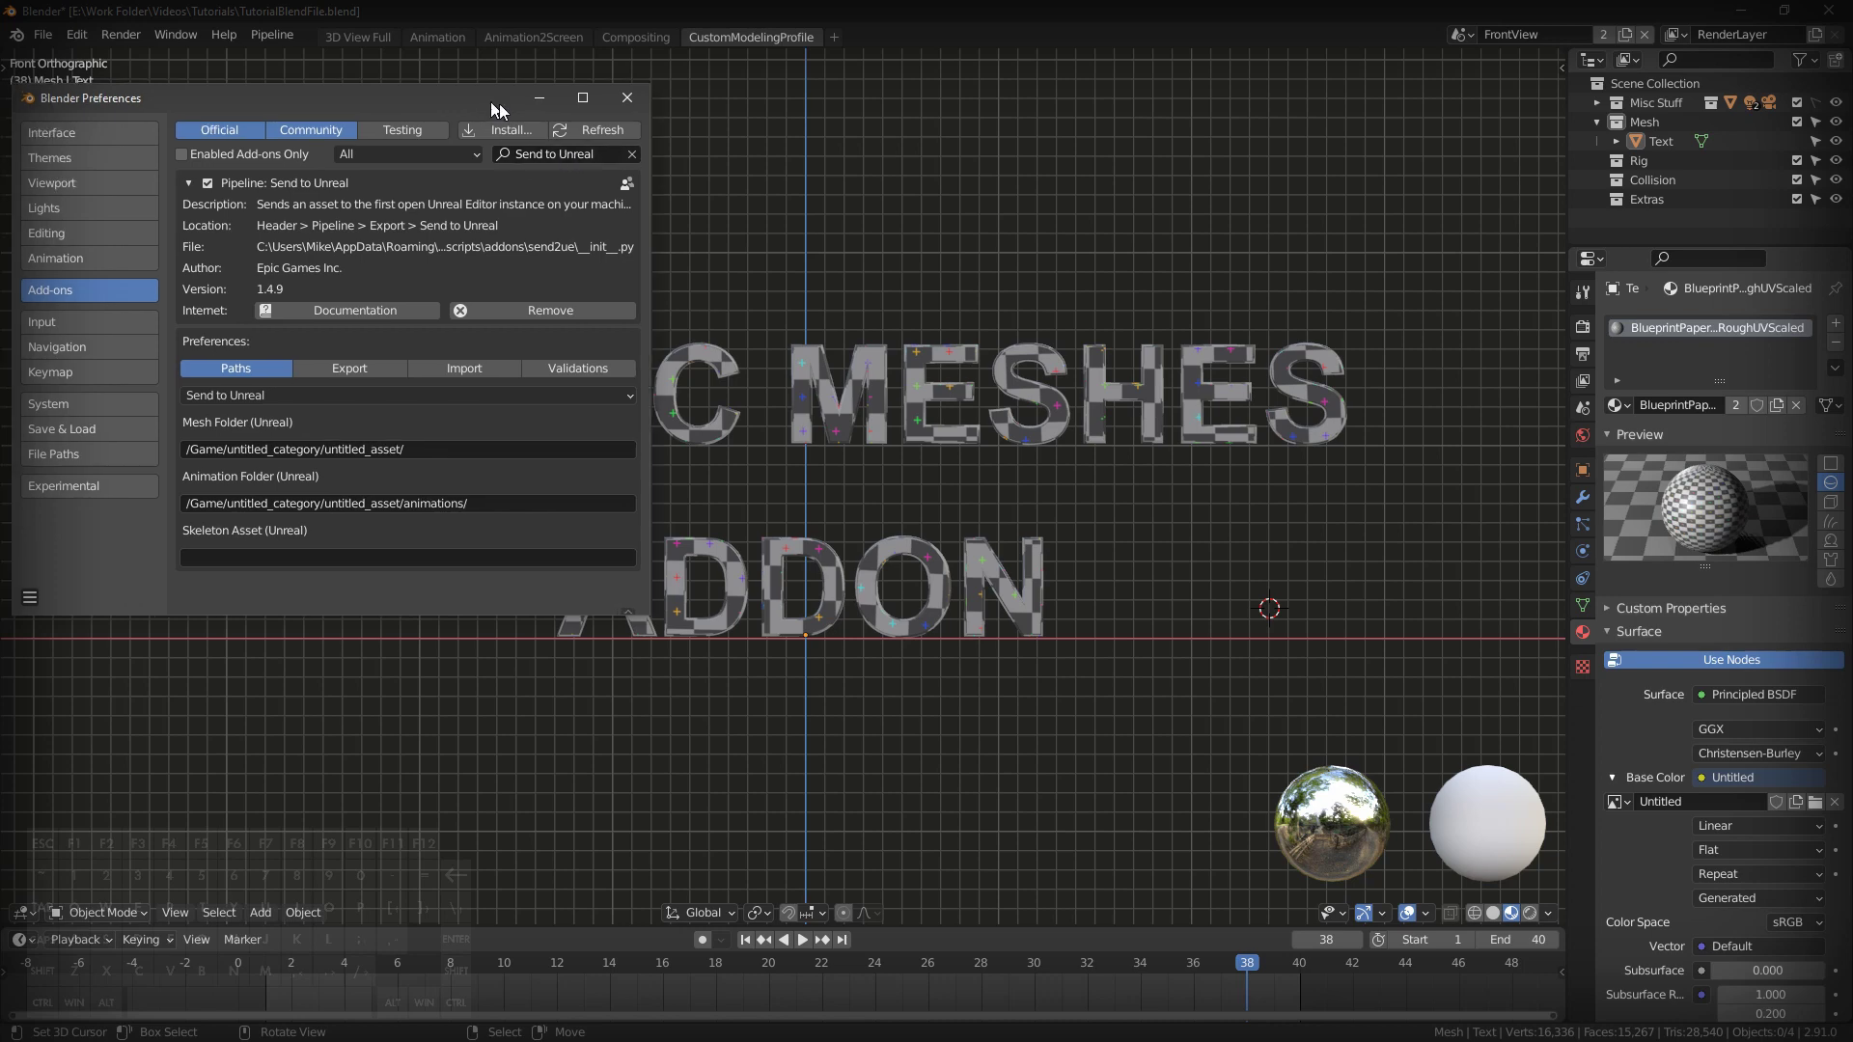
{"action": "left_click_drag", "start_coordinate": [500, 103], "coordinate": [718, 140]}
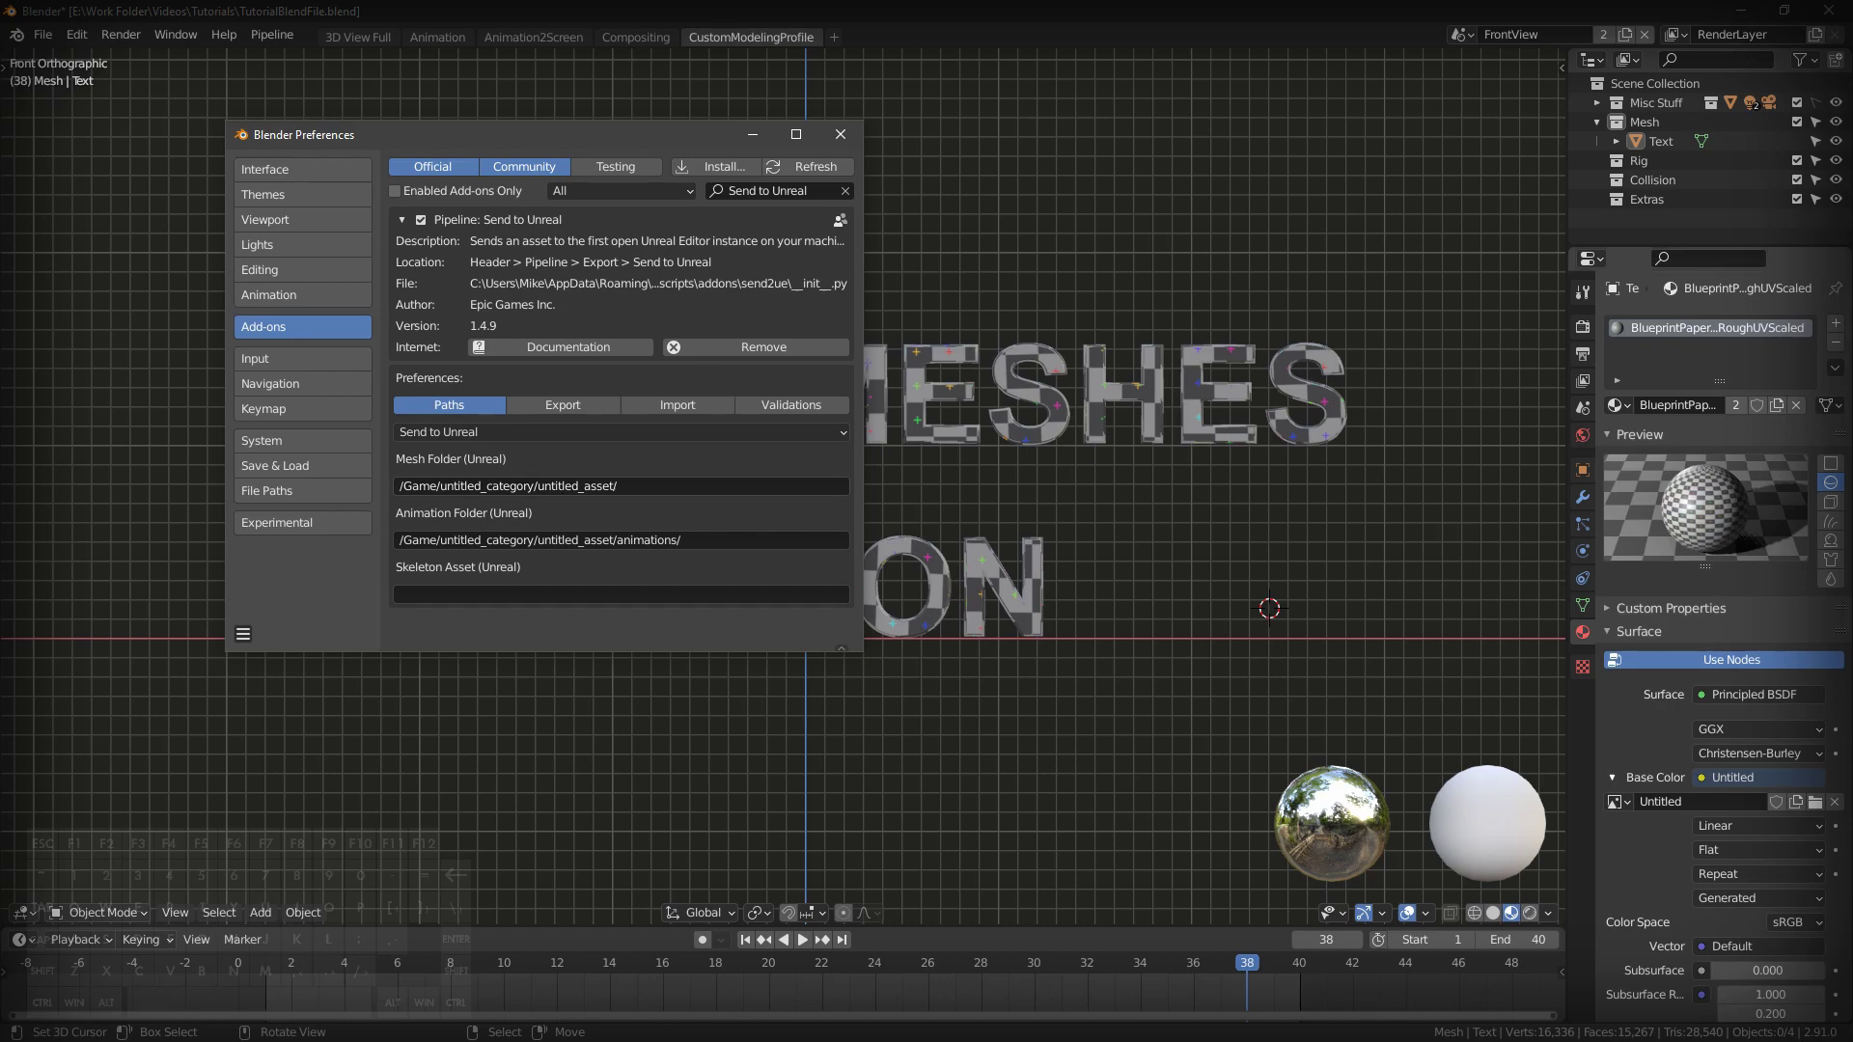
Switch to Unreal Editor and open the SMAddonTutorial folder inside Tutorials.
{"action": "key", "text": "alt+Tab"}
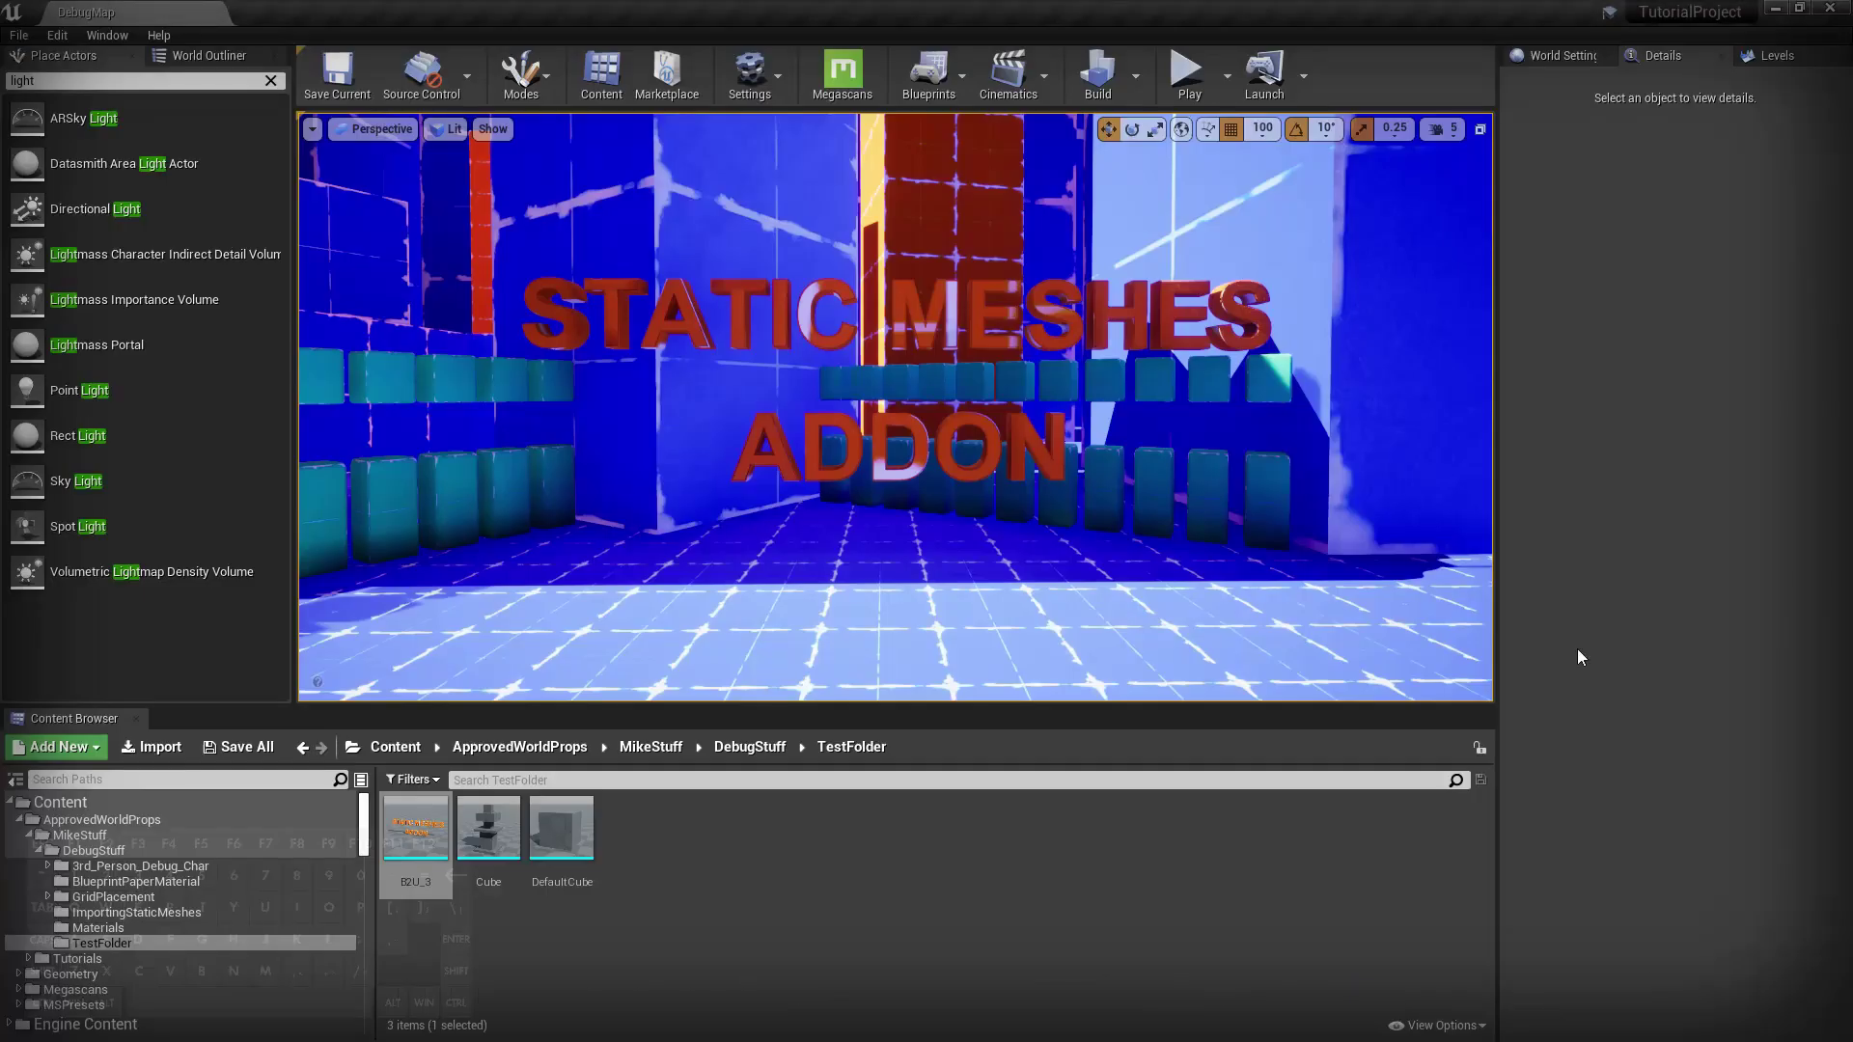
{"action": "scroll", "coordinate": [236, 1018], "scroll_direction": "down", "scroll_amount": 1}
{"action": "key", "text": "alt+Tab"}
{"action": "left_click", "coordinate": [787, 930]}
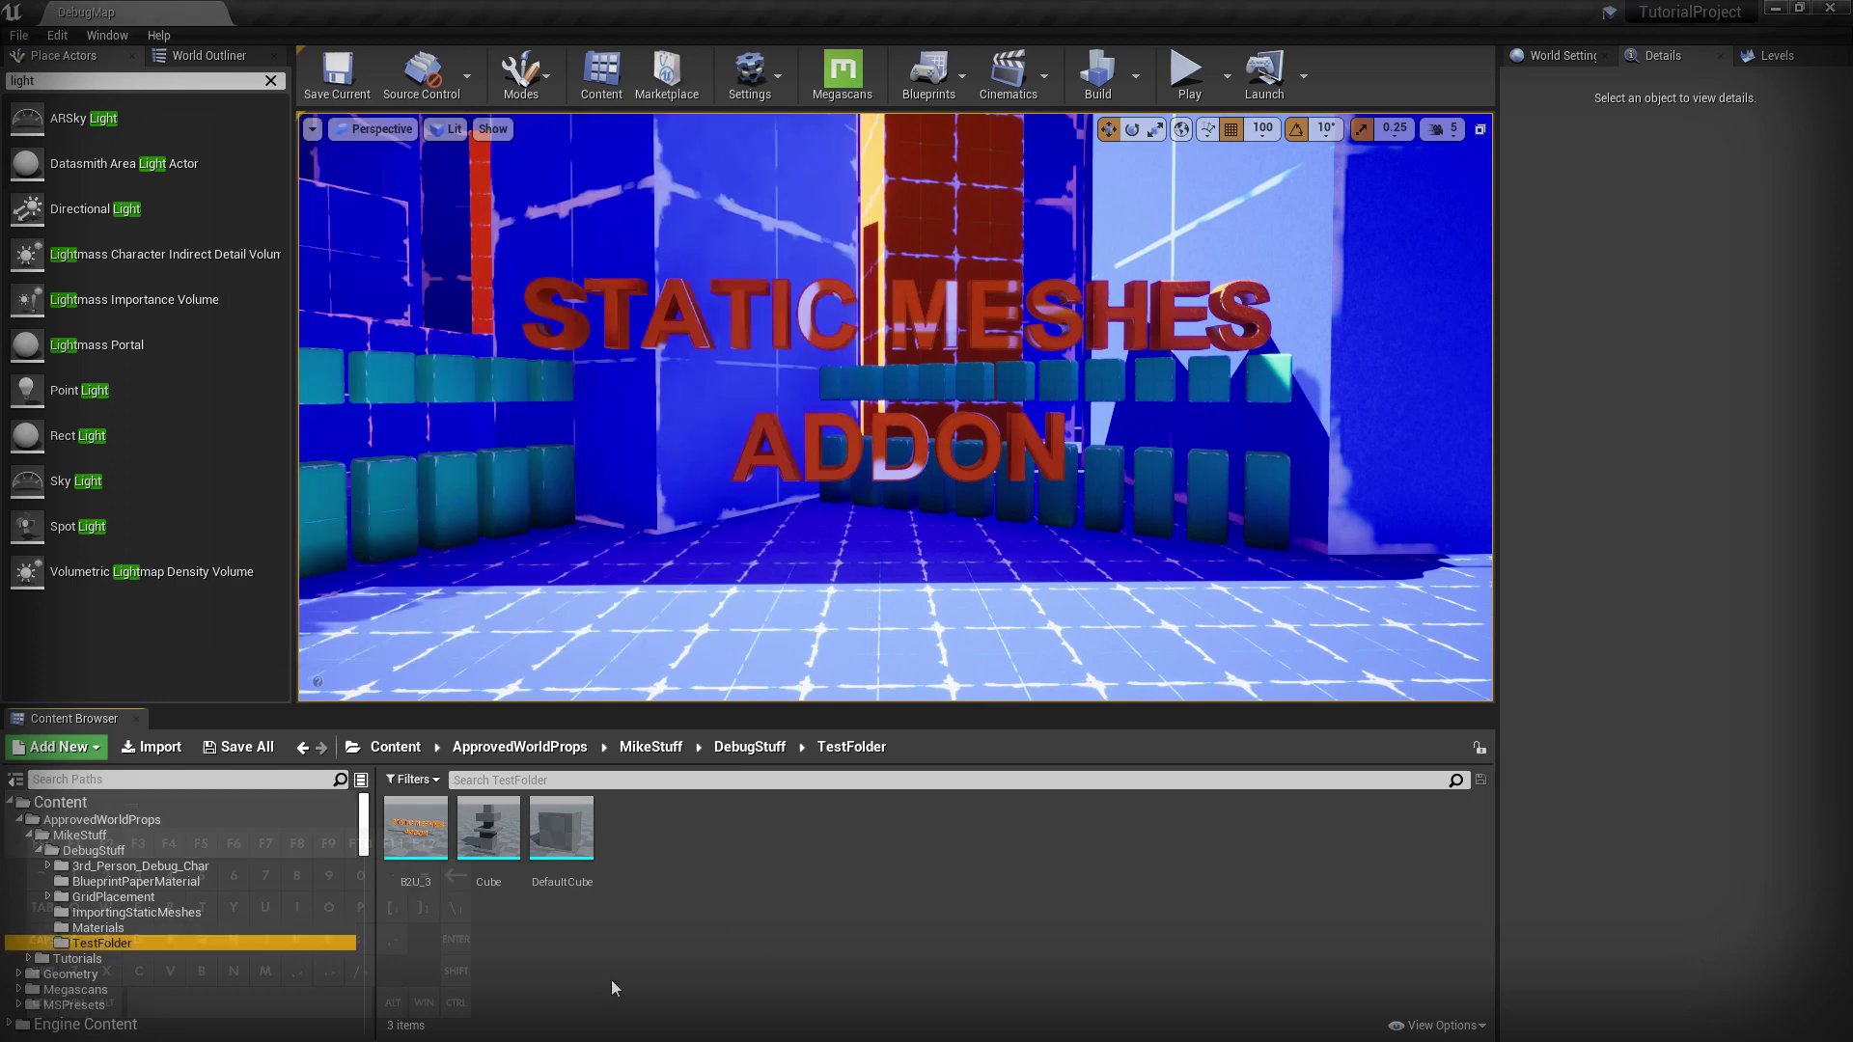
{"action": "left_click", "coordinate": [86, 959]}
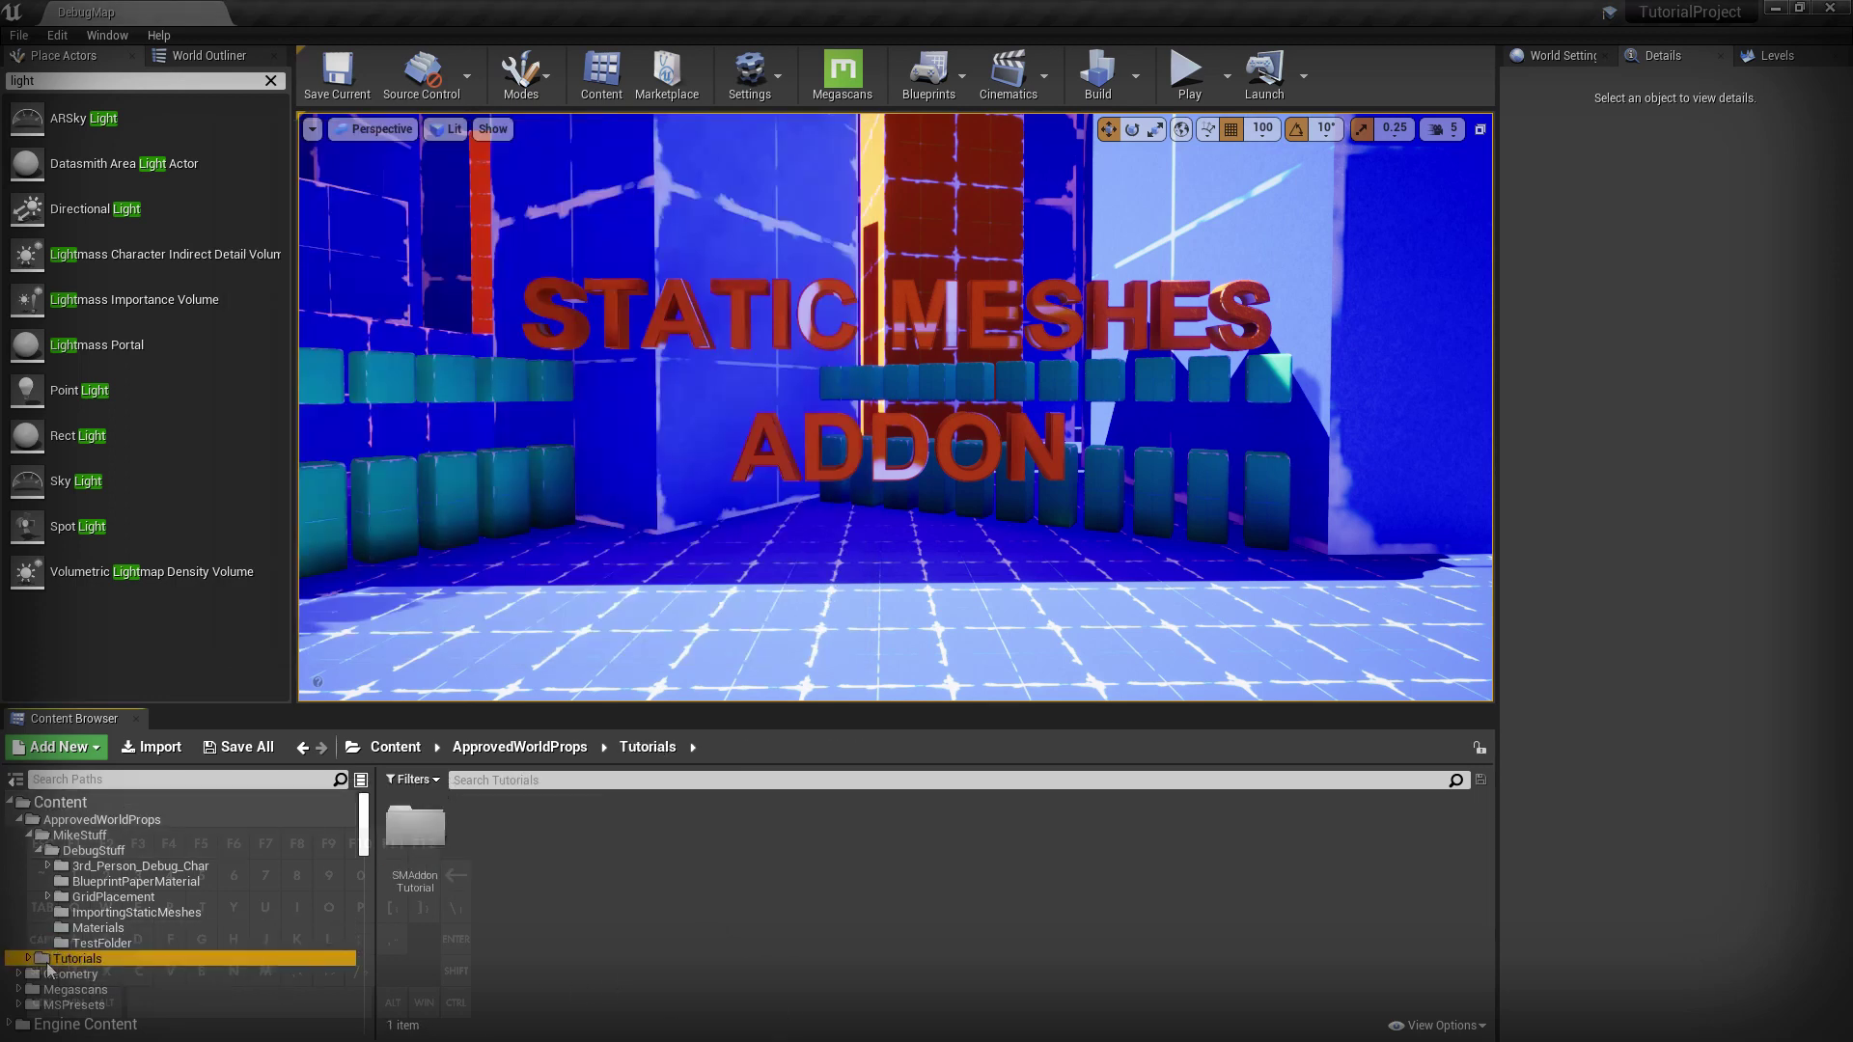
{"action": "double_click", "coordinate": [414, 867]}
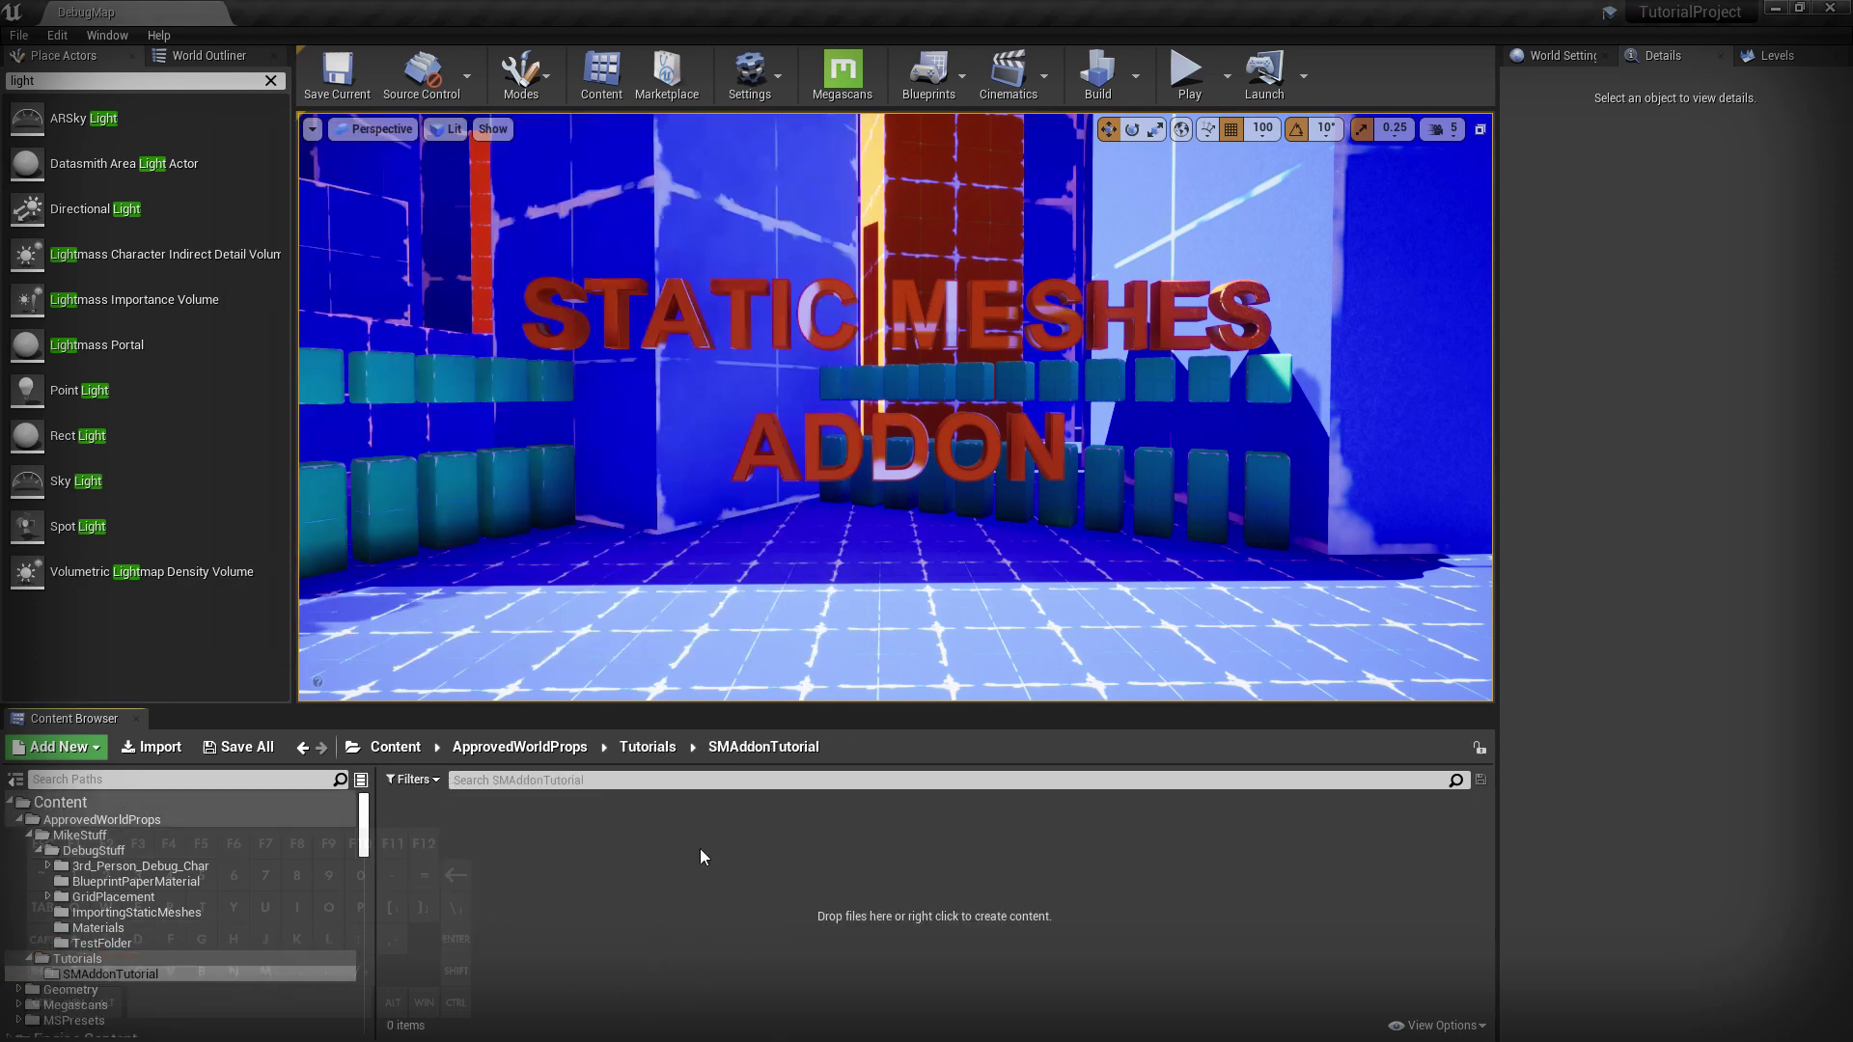
Show the SMAddonTutorial folder in Explorer and copy the part of its path that follows Content.
{"action": "right_click", "coordinate": [124, 971]}
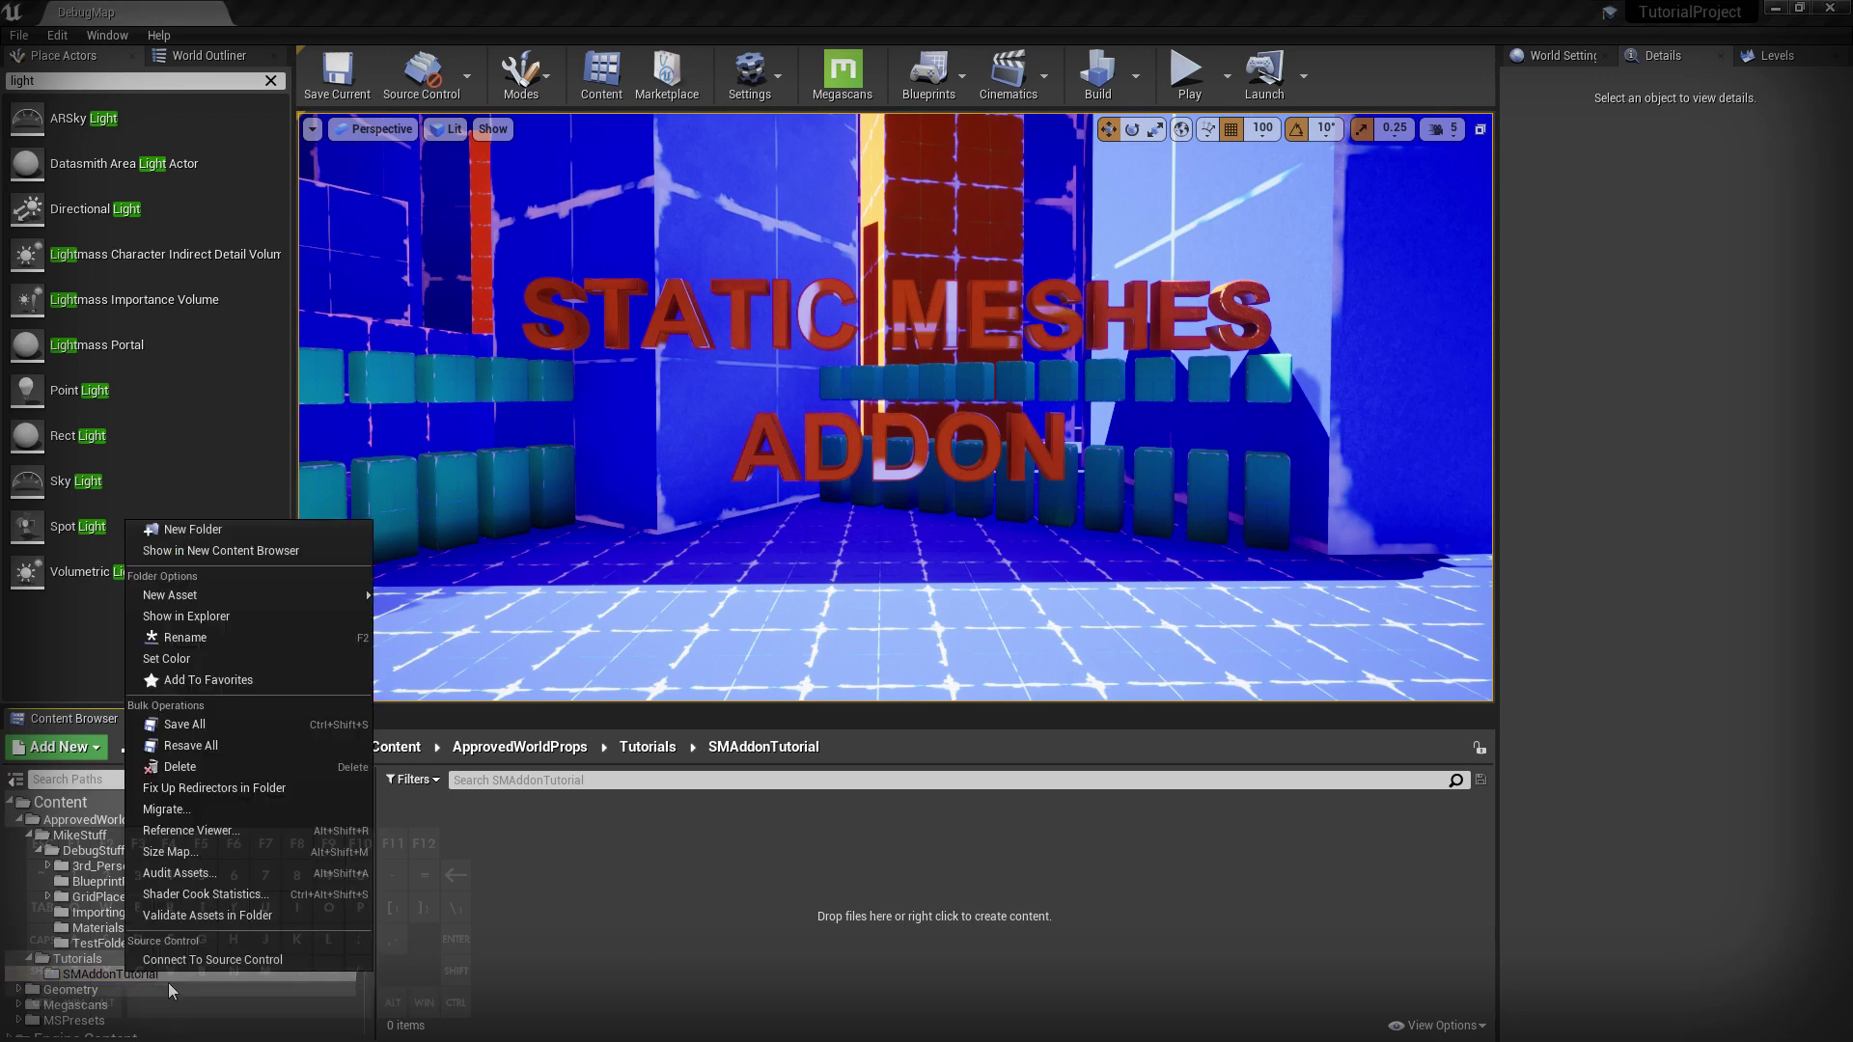
{"action": "left_click", "coordinate": [275, 616]}
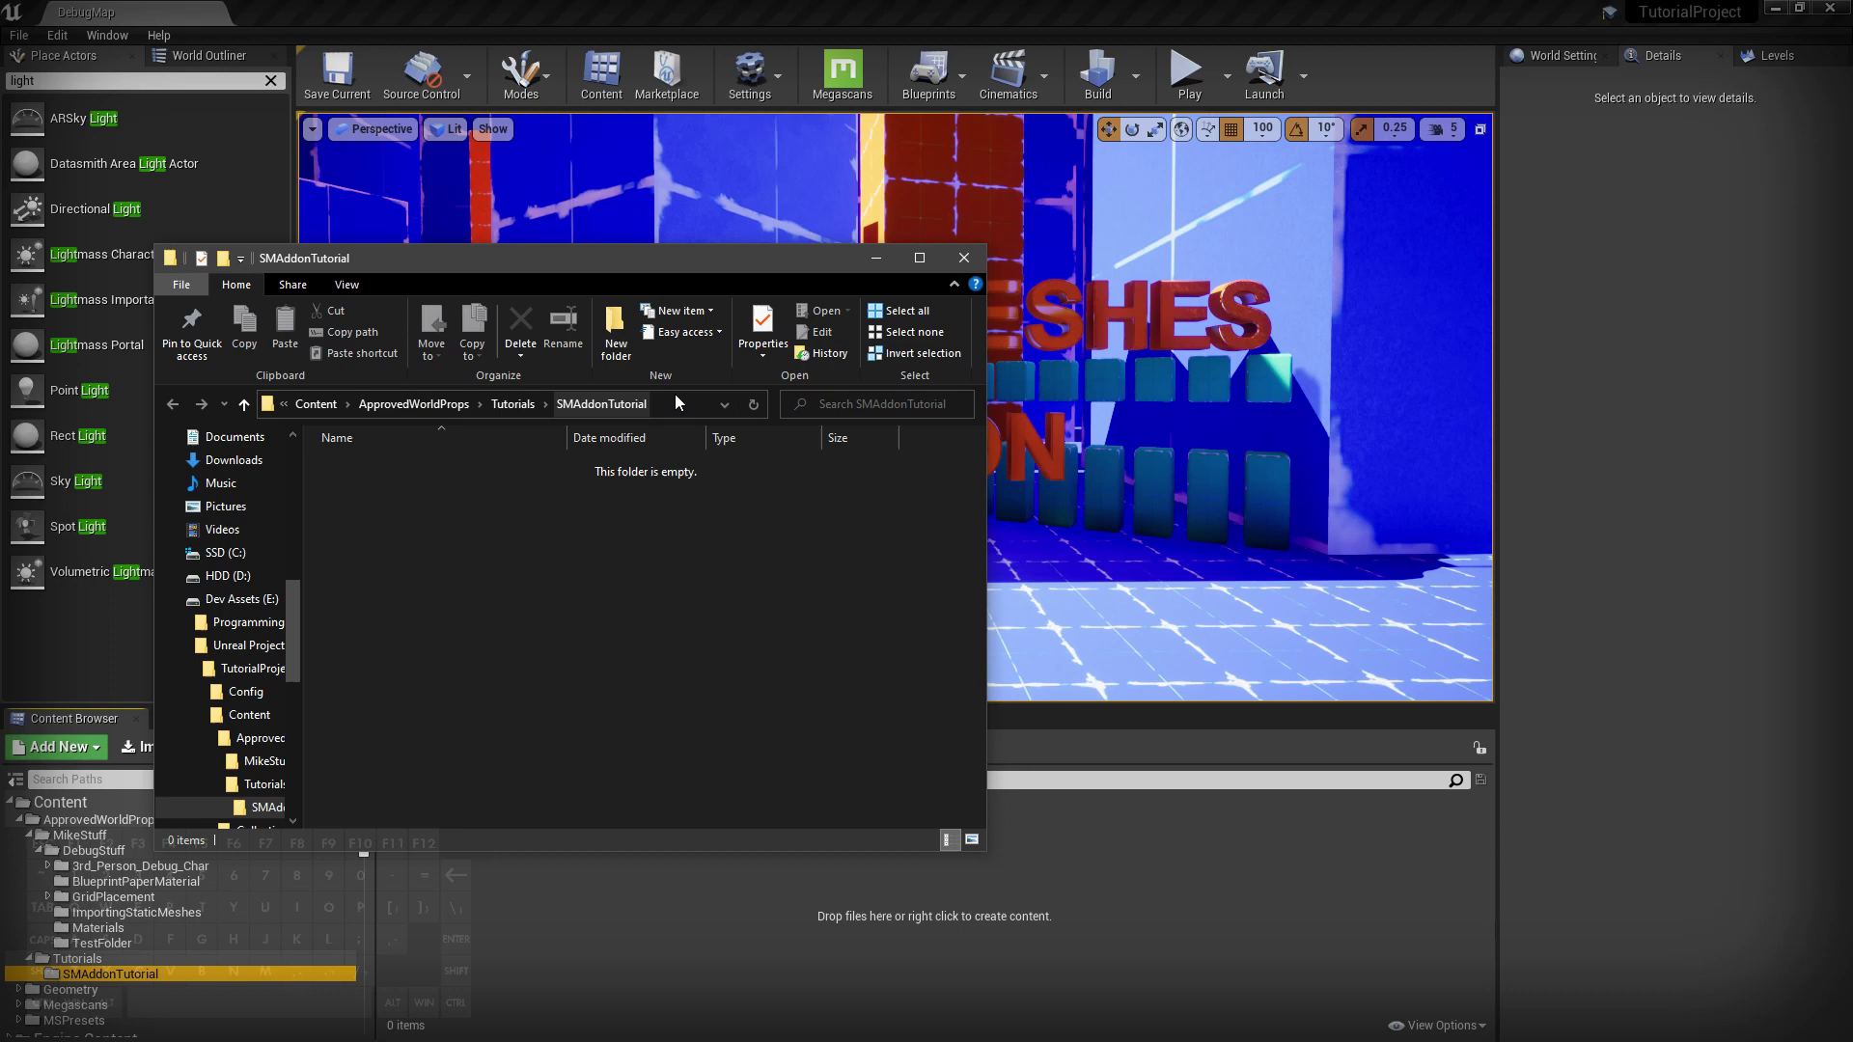
{"action": "left_click", "coordinate": [478, 404]}
{"action": "left_click", "coordinate": [456, 405]}
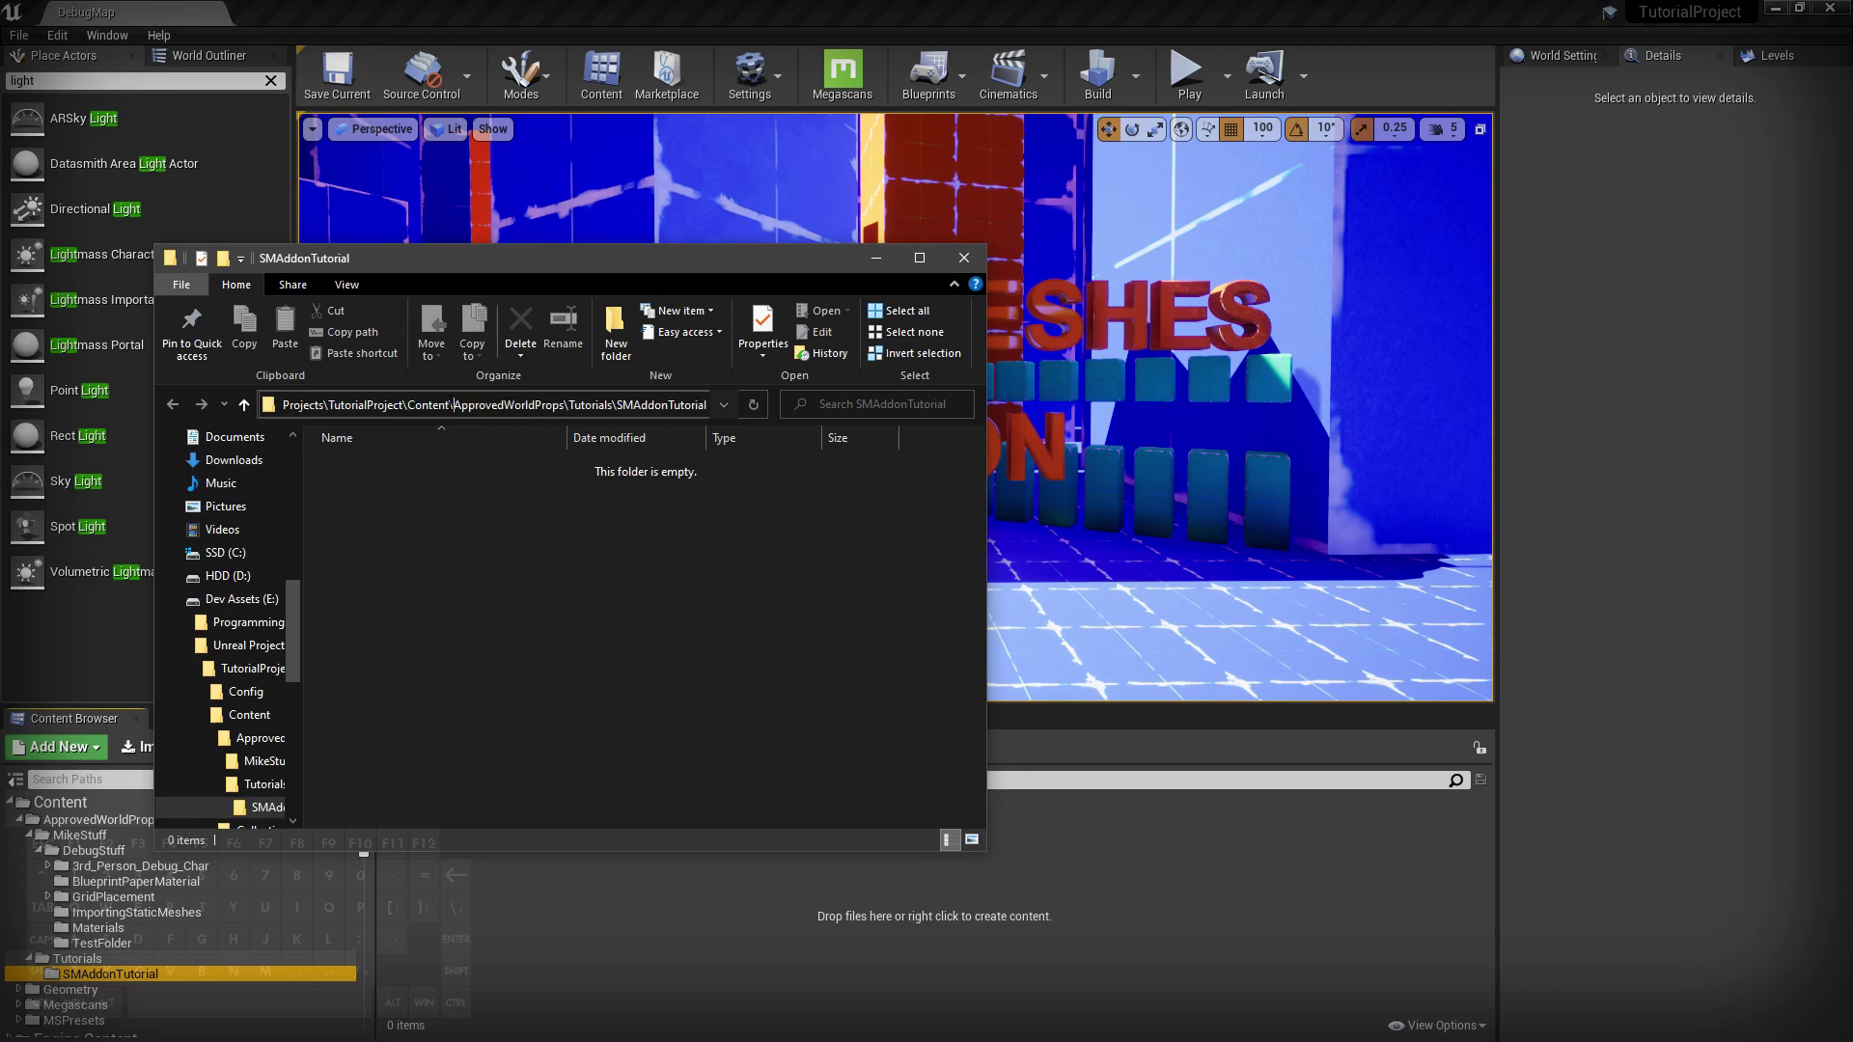
{"action": "left_click_drag", "start_coordinate": [451, 404], "coordinate": [709, 404]}
{"action": "key", "text": "ctrl+c"}
Switch to Blender, reopen the preferences, and replace the Mesh Folder (Unreal) path after /Game with the copied folder path.
{"action": "key", "text": "alt+Tab"}
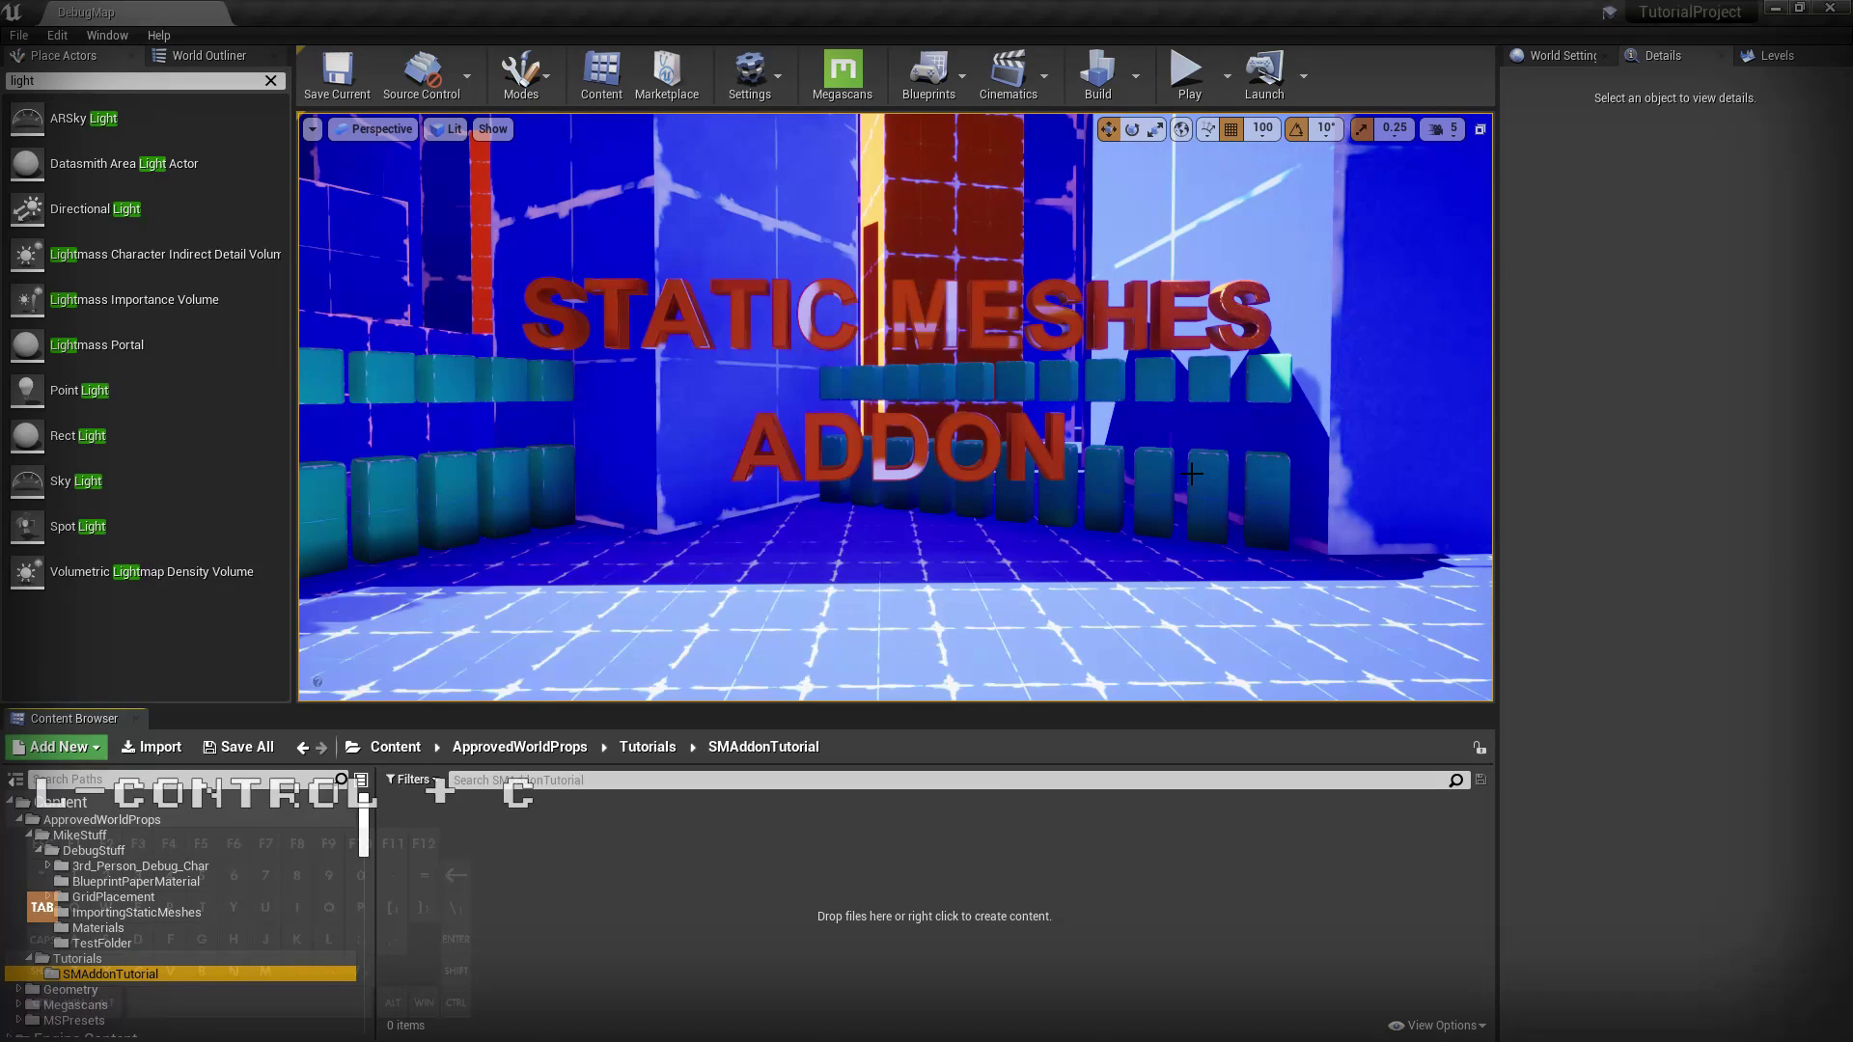
{"action": "key", "text": "alt+Tab"}
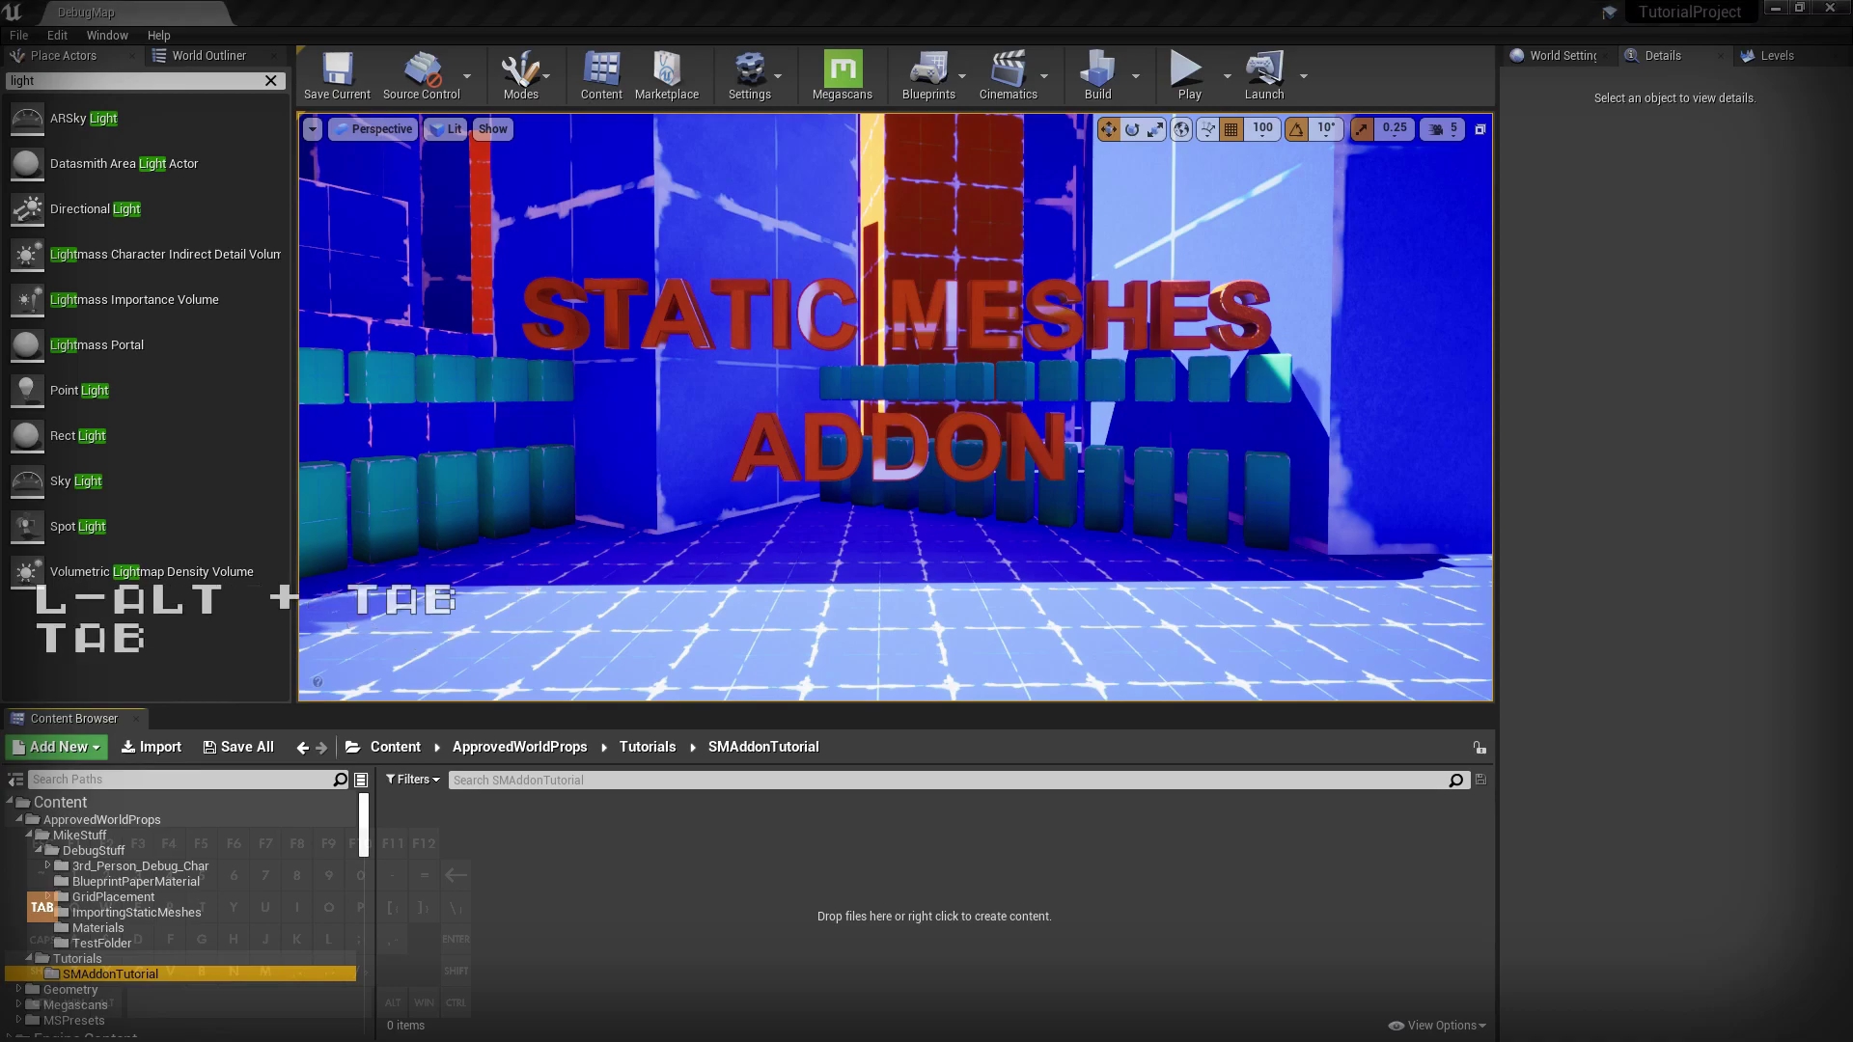
{"action": "left_click", "coordinate": [42, 34]}
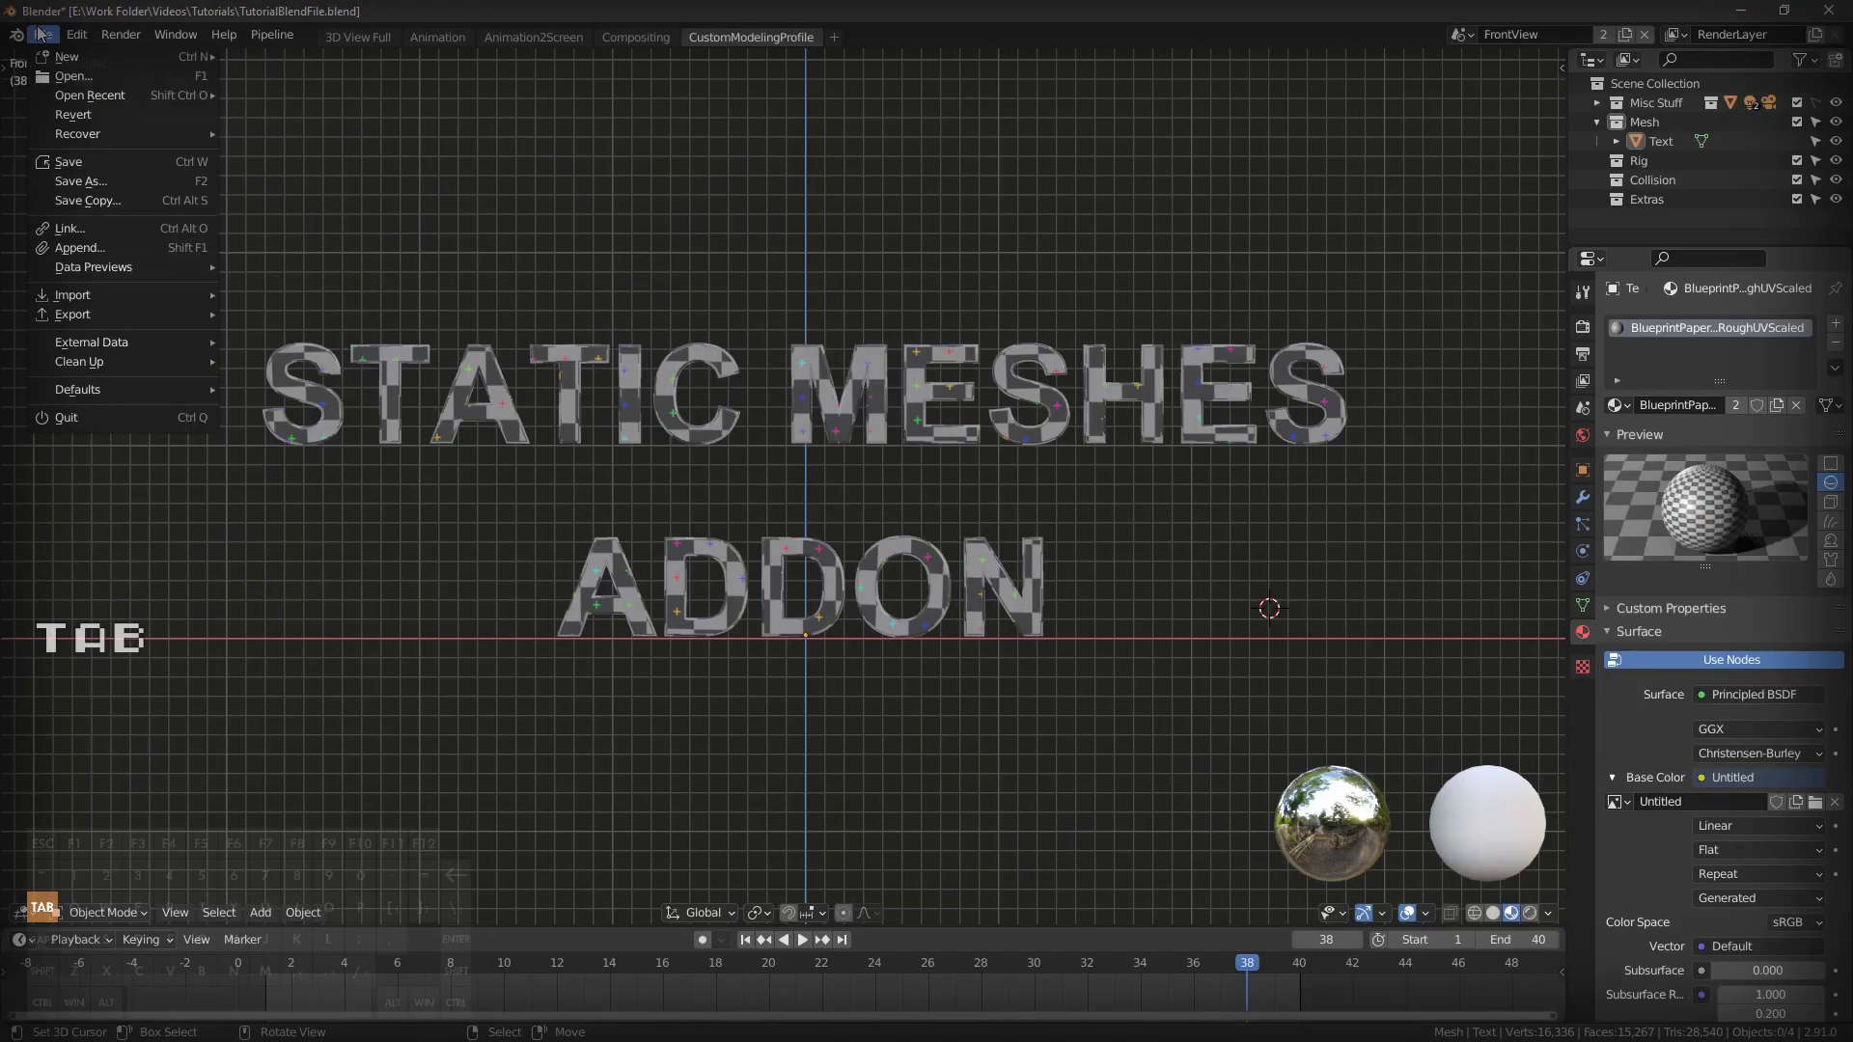
{"action": "key", "text": "Tab"}
{"action": "mouse_move", "coordinate": [76, 35]}
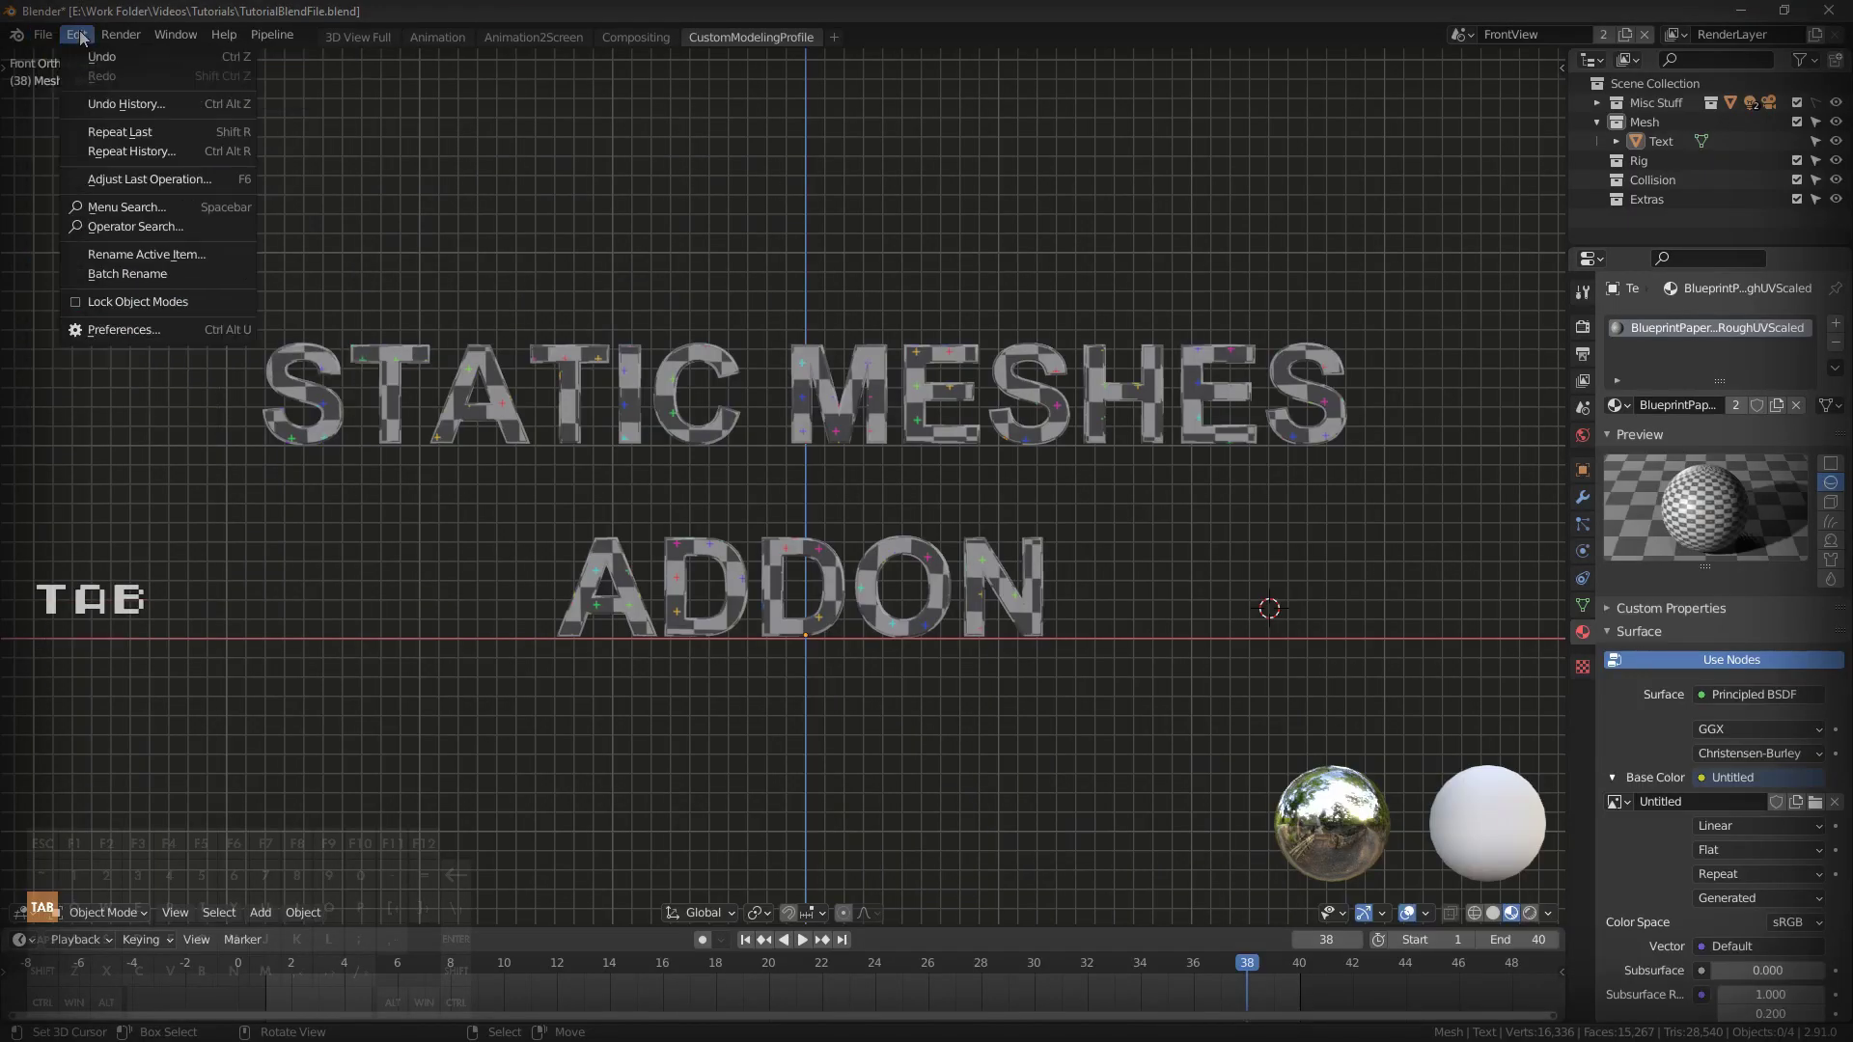
{"action": "left_click", "coordinate": [162, 331]}
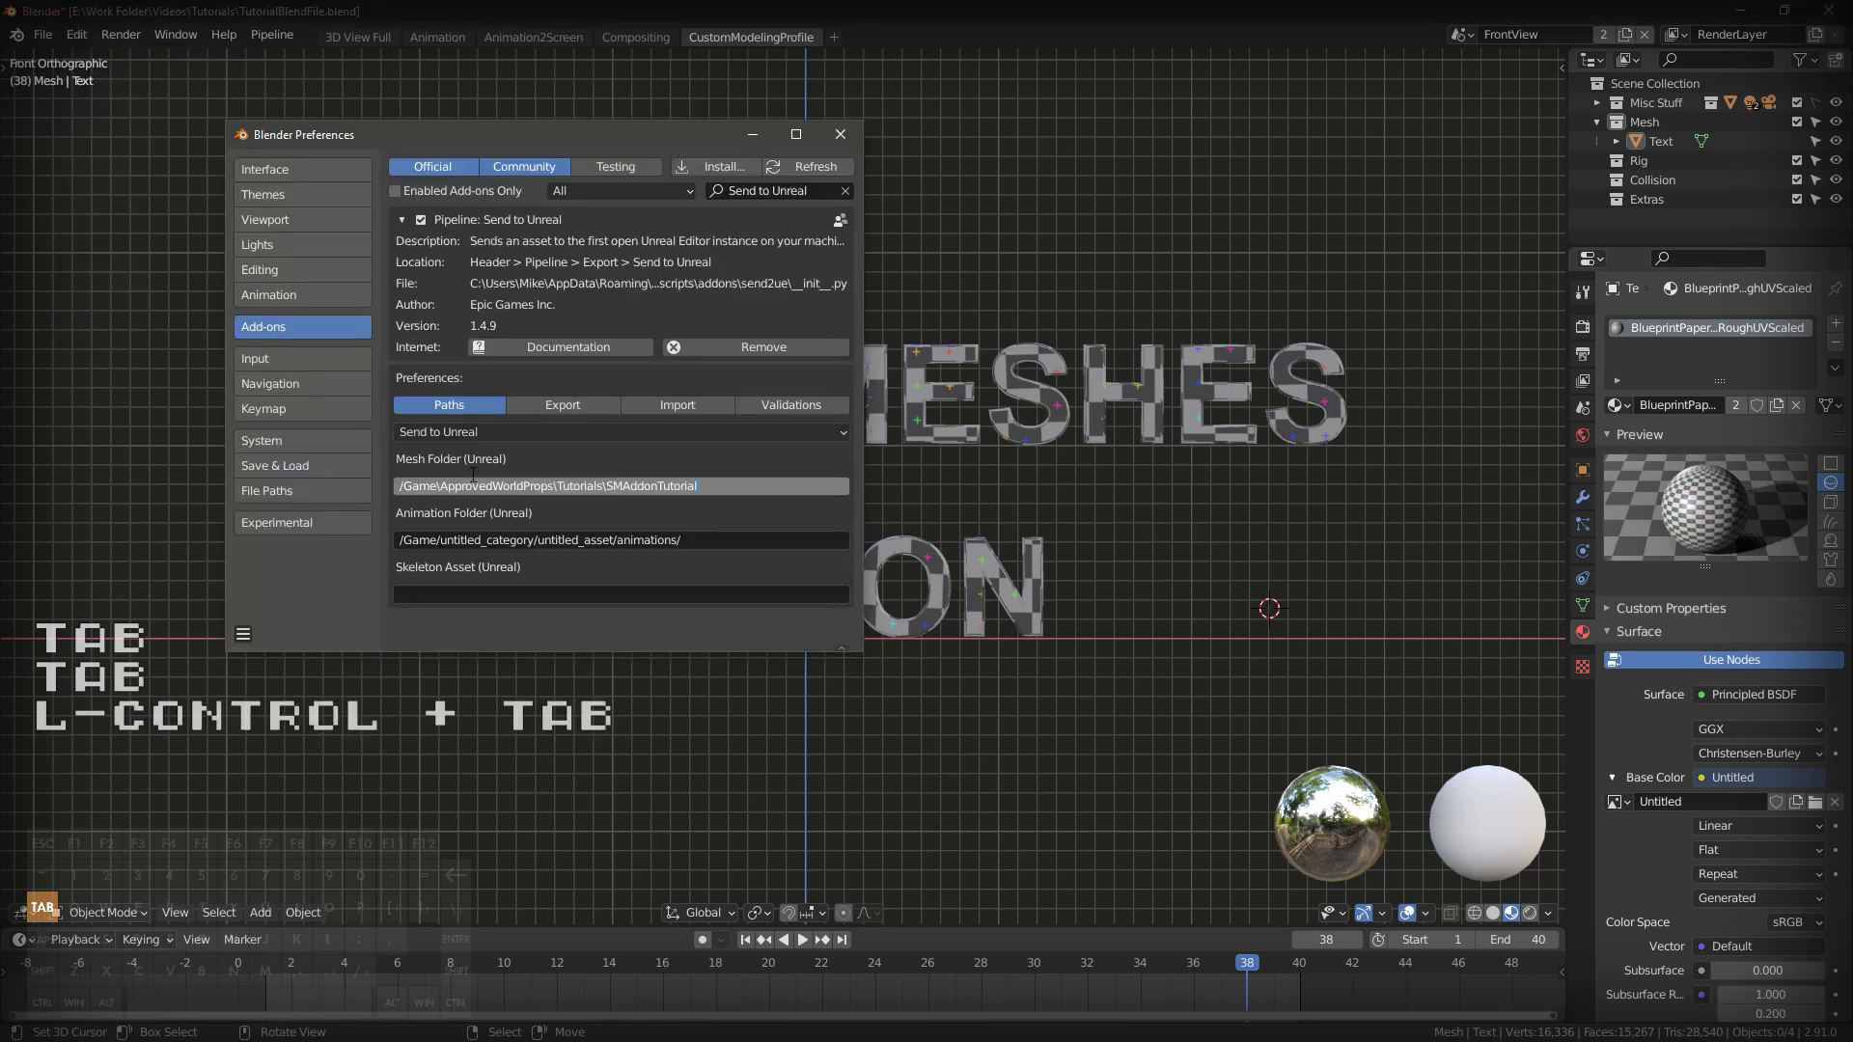
{"action": "key", "text": "ctrl+v"}
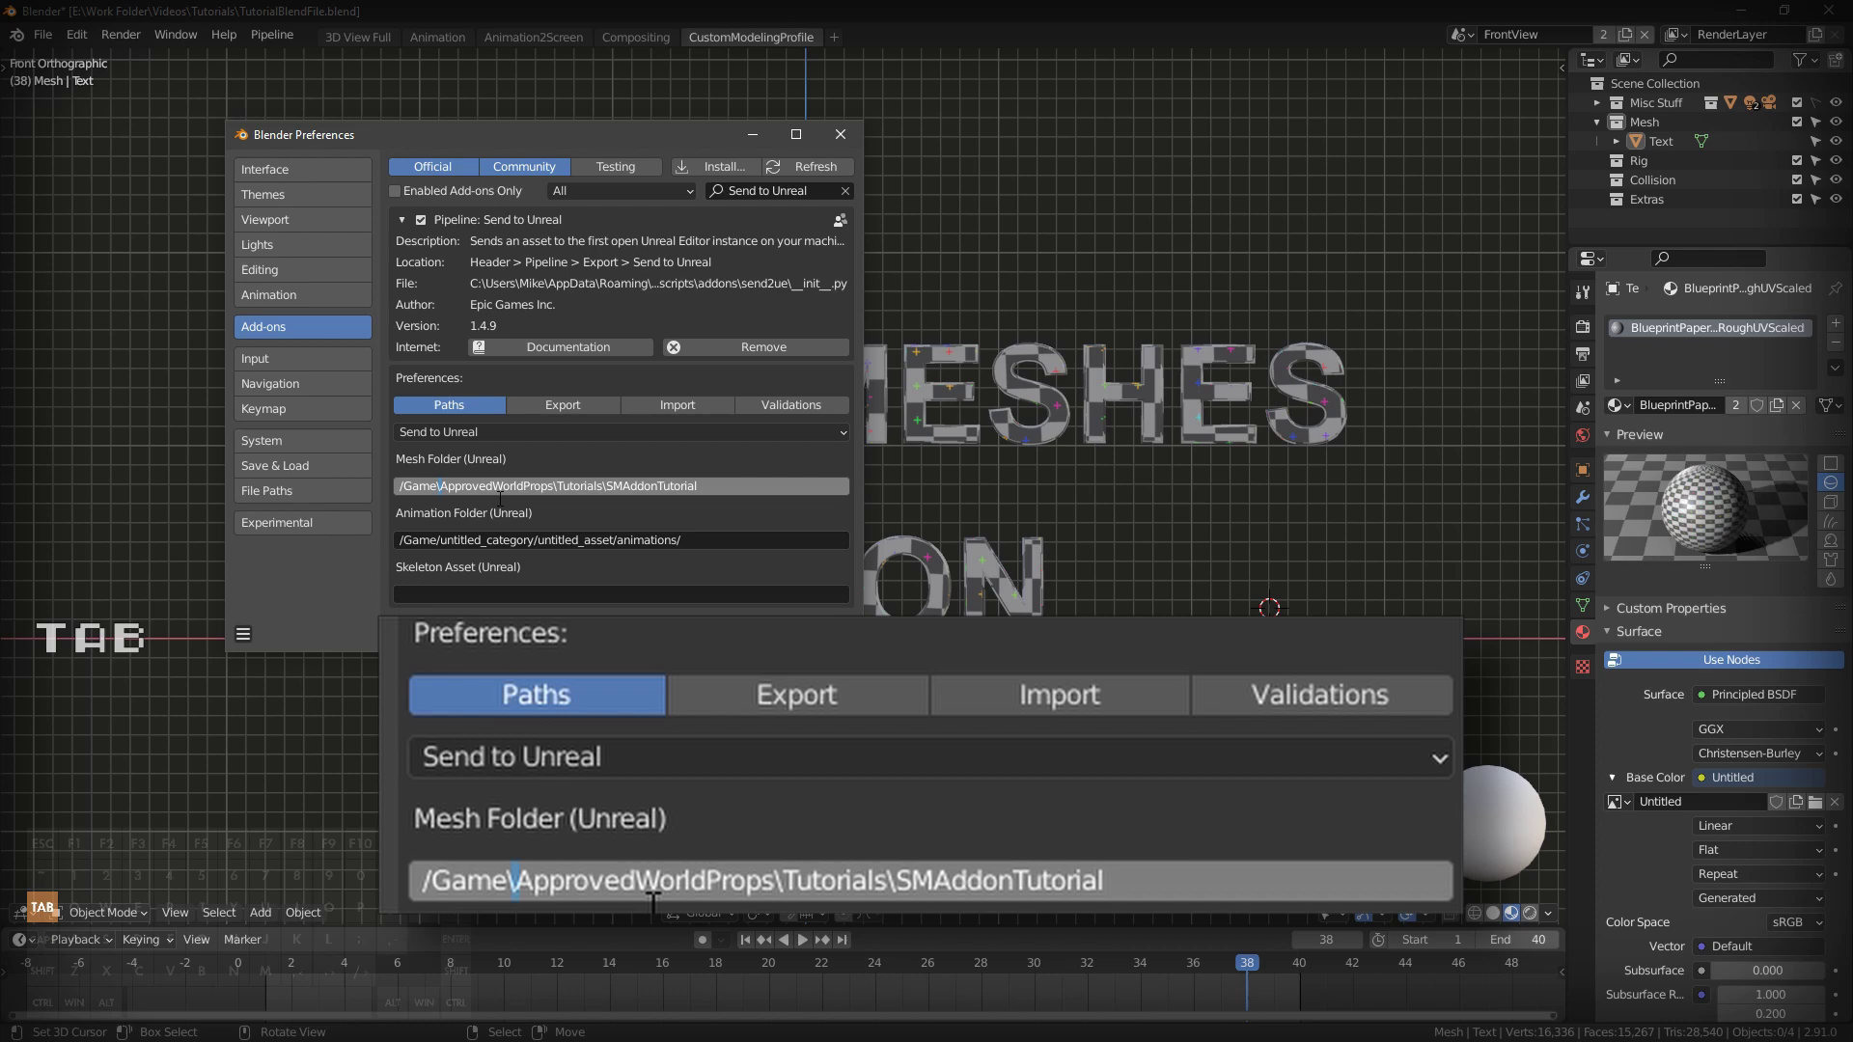
Correct the mesh folder path's slashes to read /Game/ApprovedWorldProps/Tutorials/SMAddonTutorial/, and close the preferences.
{"action": "key", "text": "BackSpace"}
{"action": "type", "text": "/"}
{"action": "left_click", "coordinate": [565, 486]}
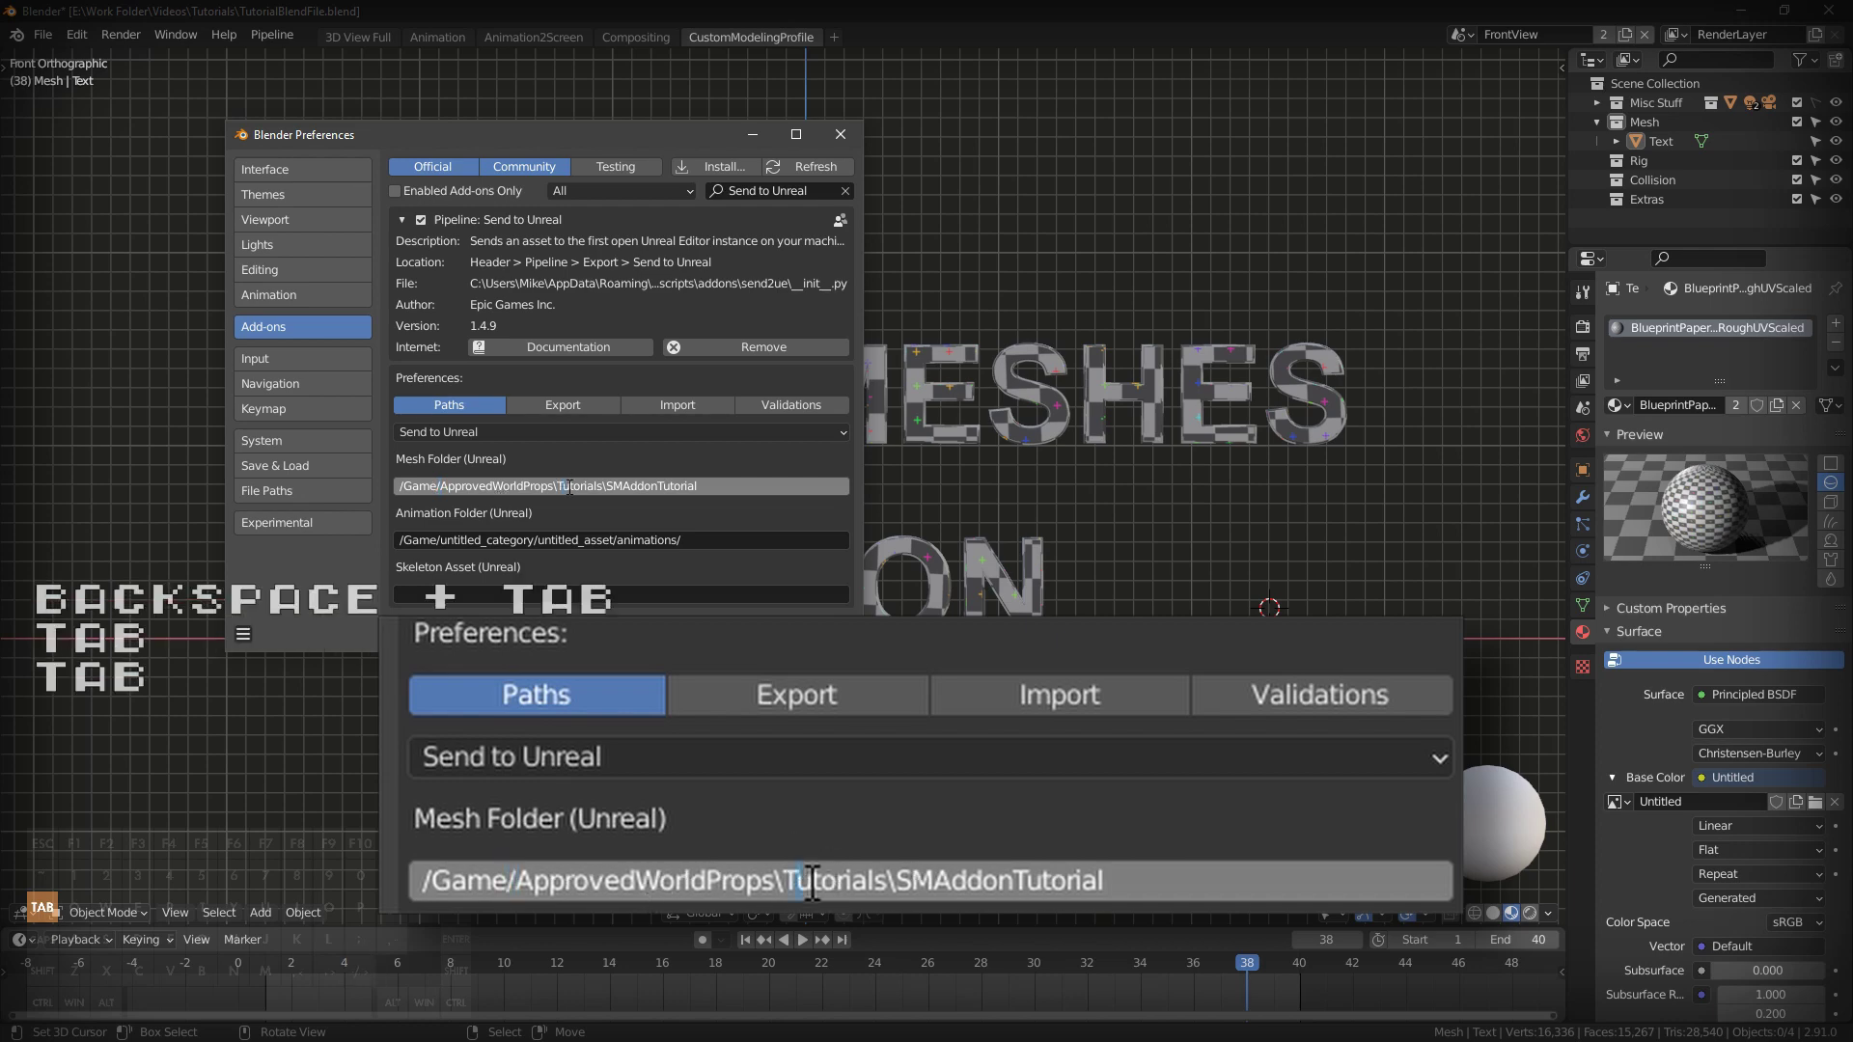
{"action": "key", "text": "Left"}
{"action": "key", "text": "BackSpace"}
{"action": "type", "text": "/"}
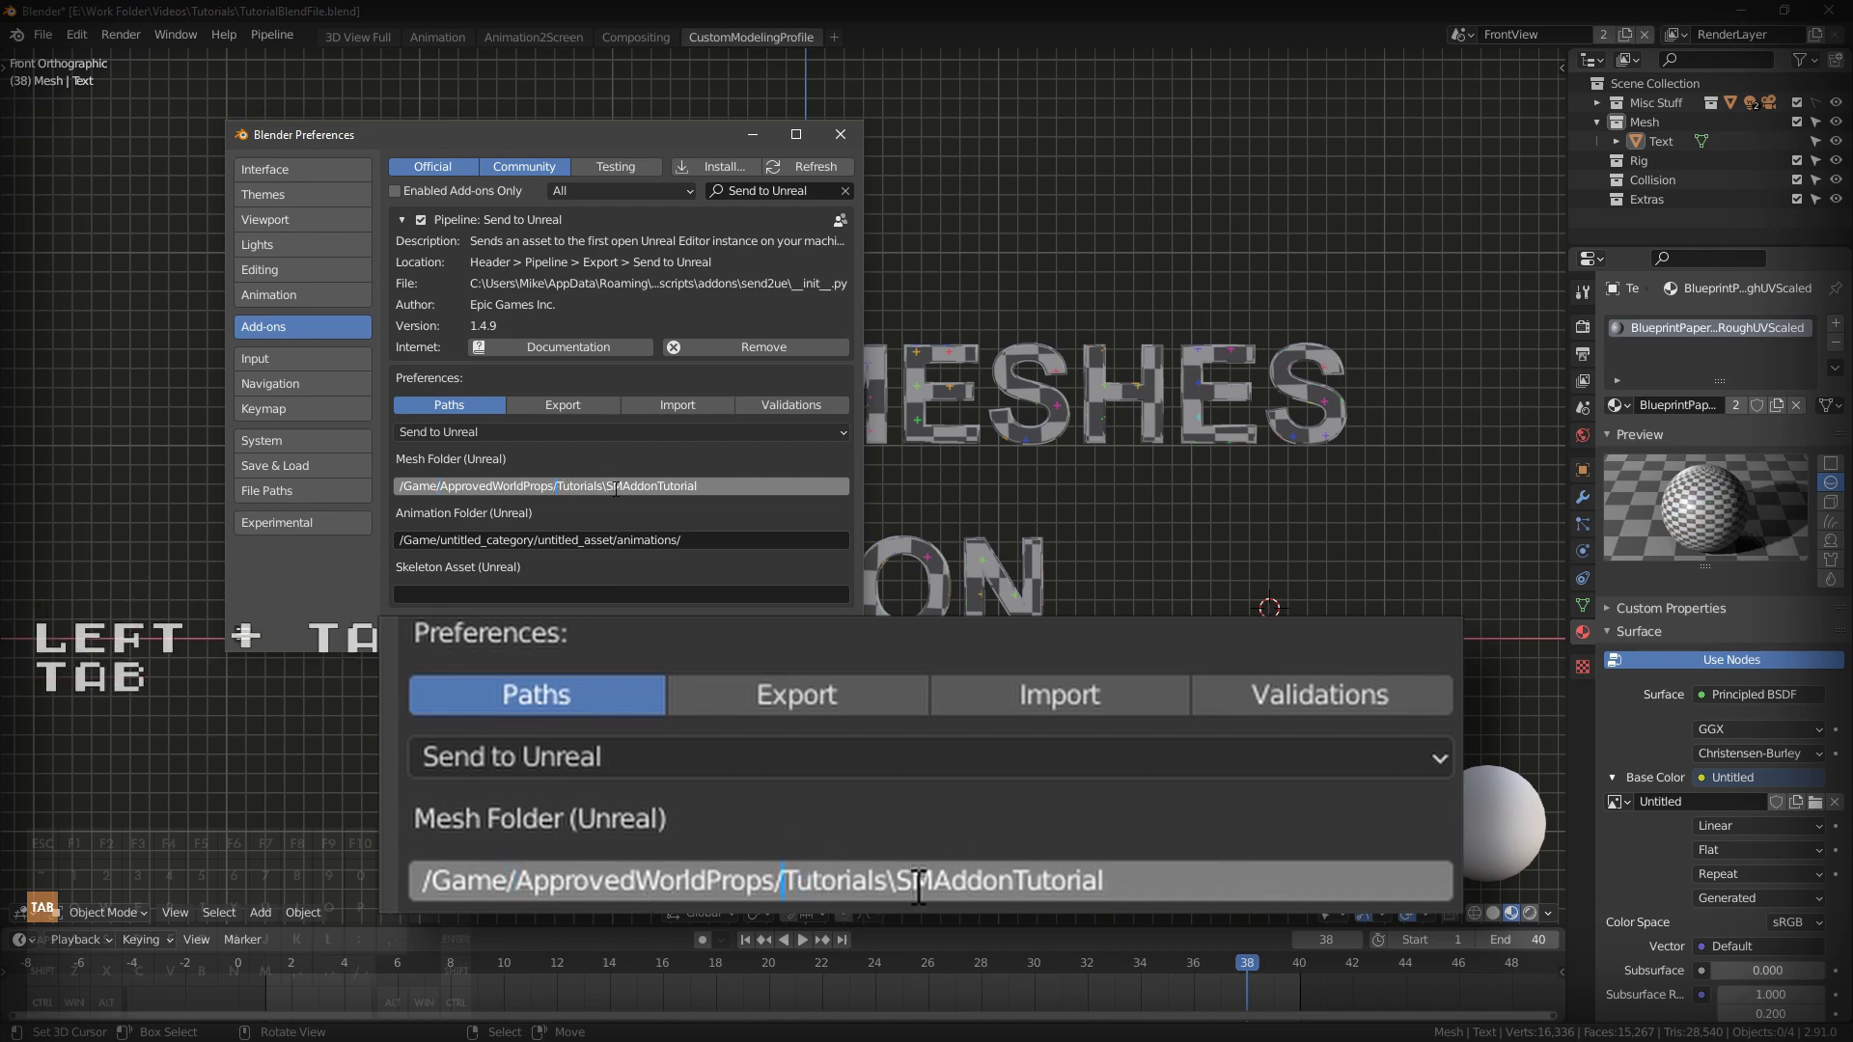
{"action": "left_click", "coordinate": [606, 488]}
{"action": "key", "text": "BackSpace"}
{"action": "type", "text": "/Game"}
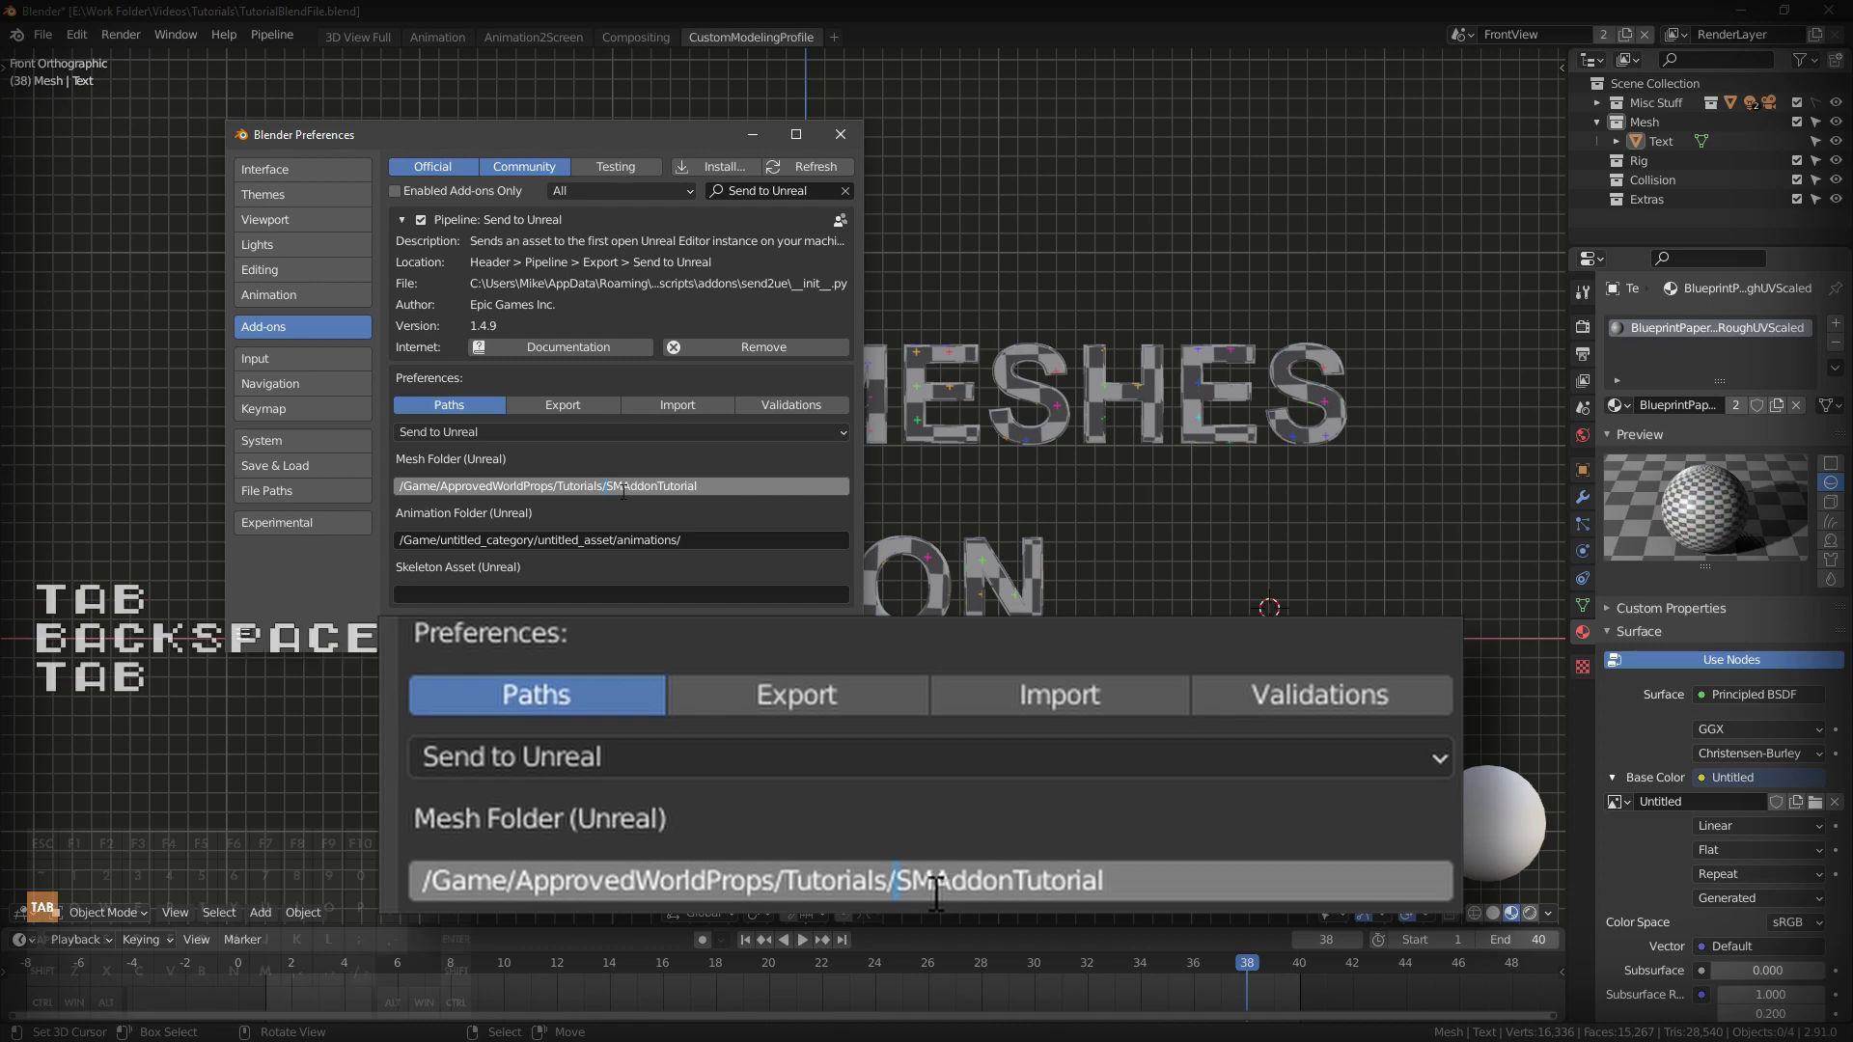
{"action": "type", "text": "/"}
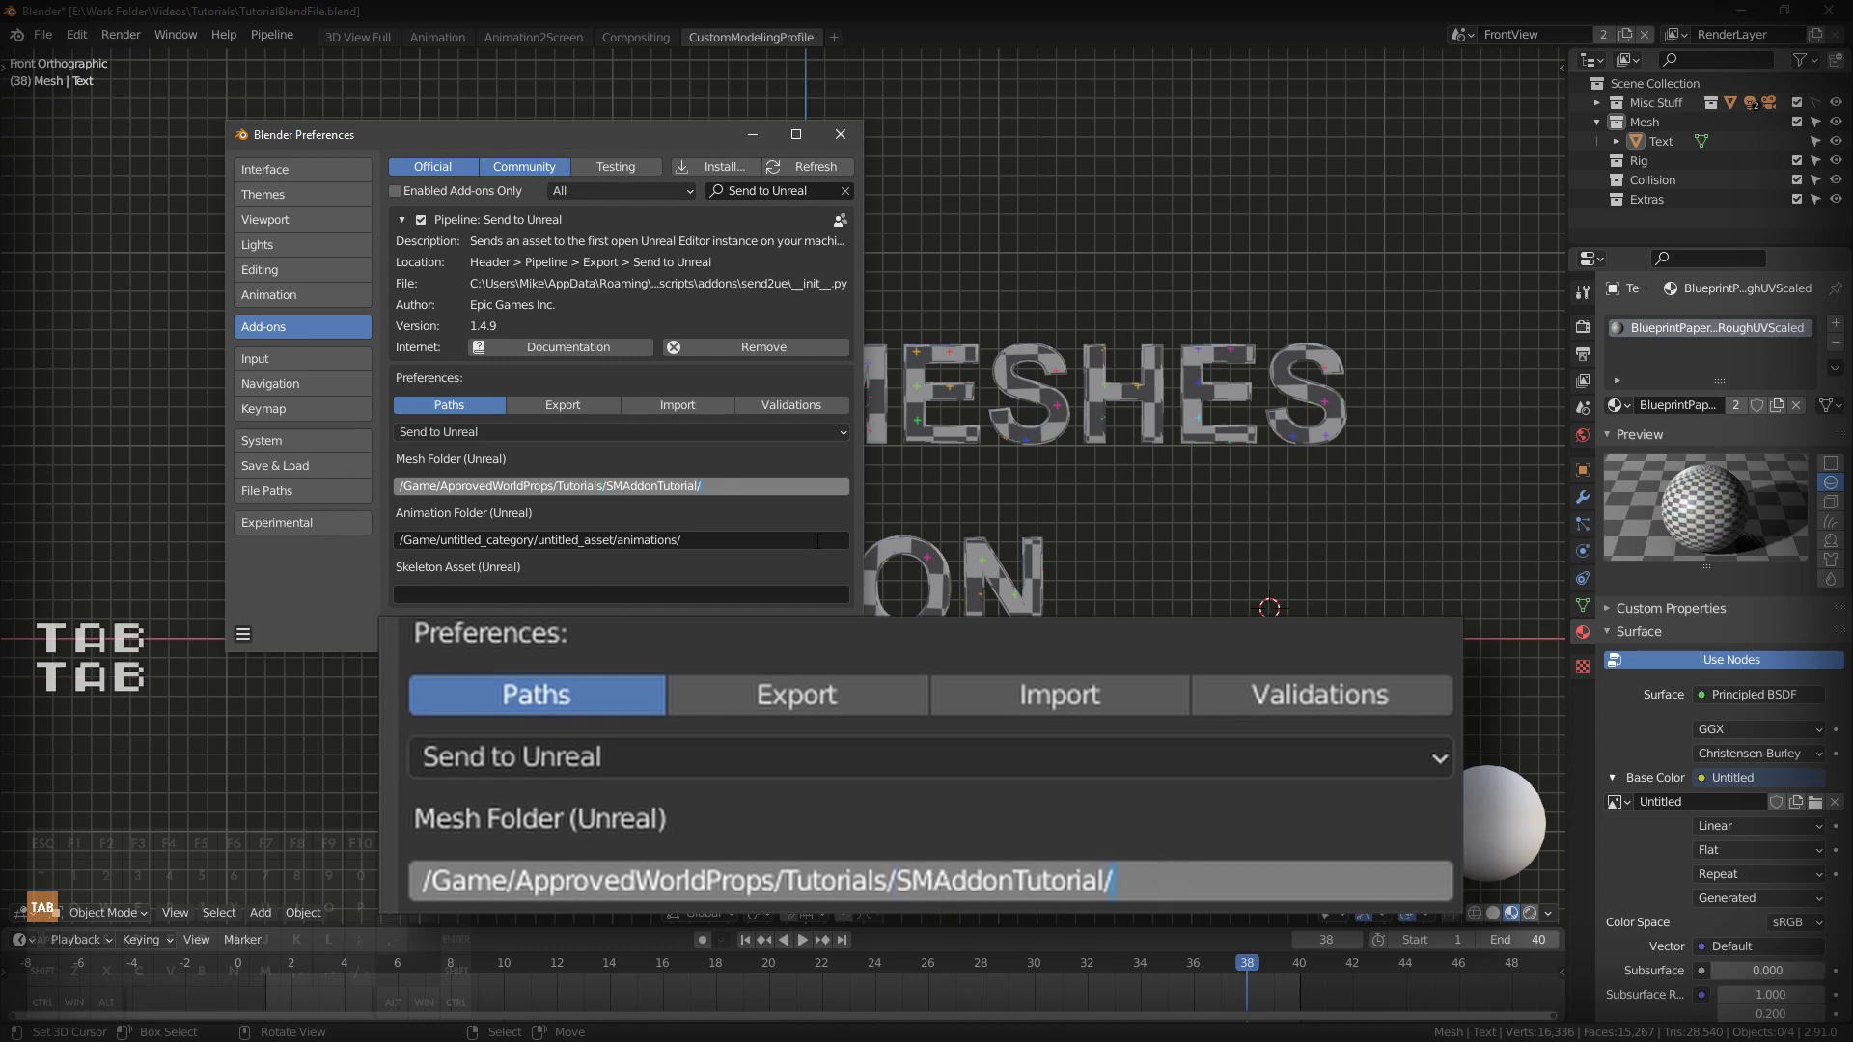
{"action": "left_click", "coordinate": [680, 543]}
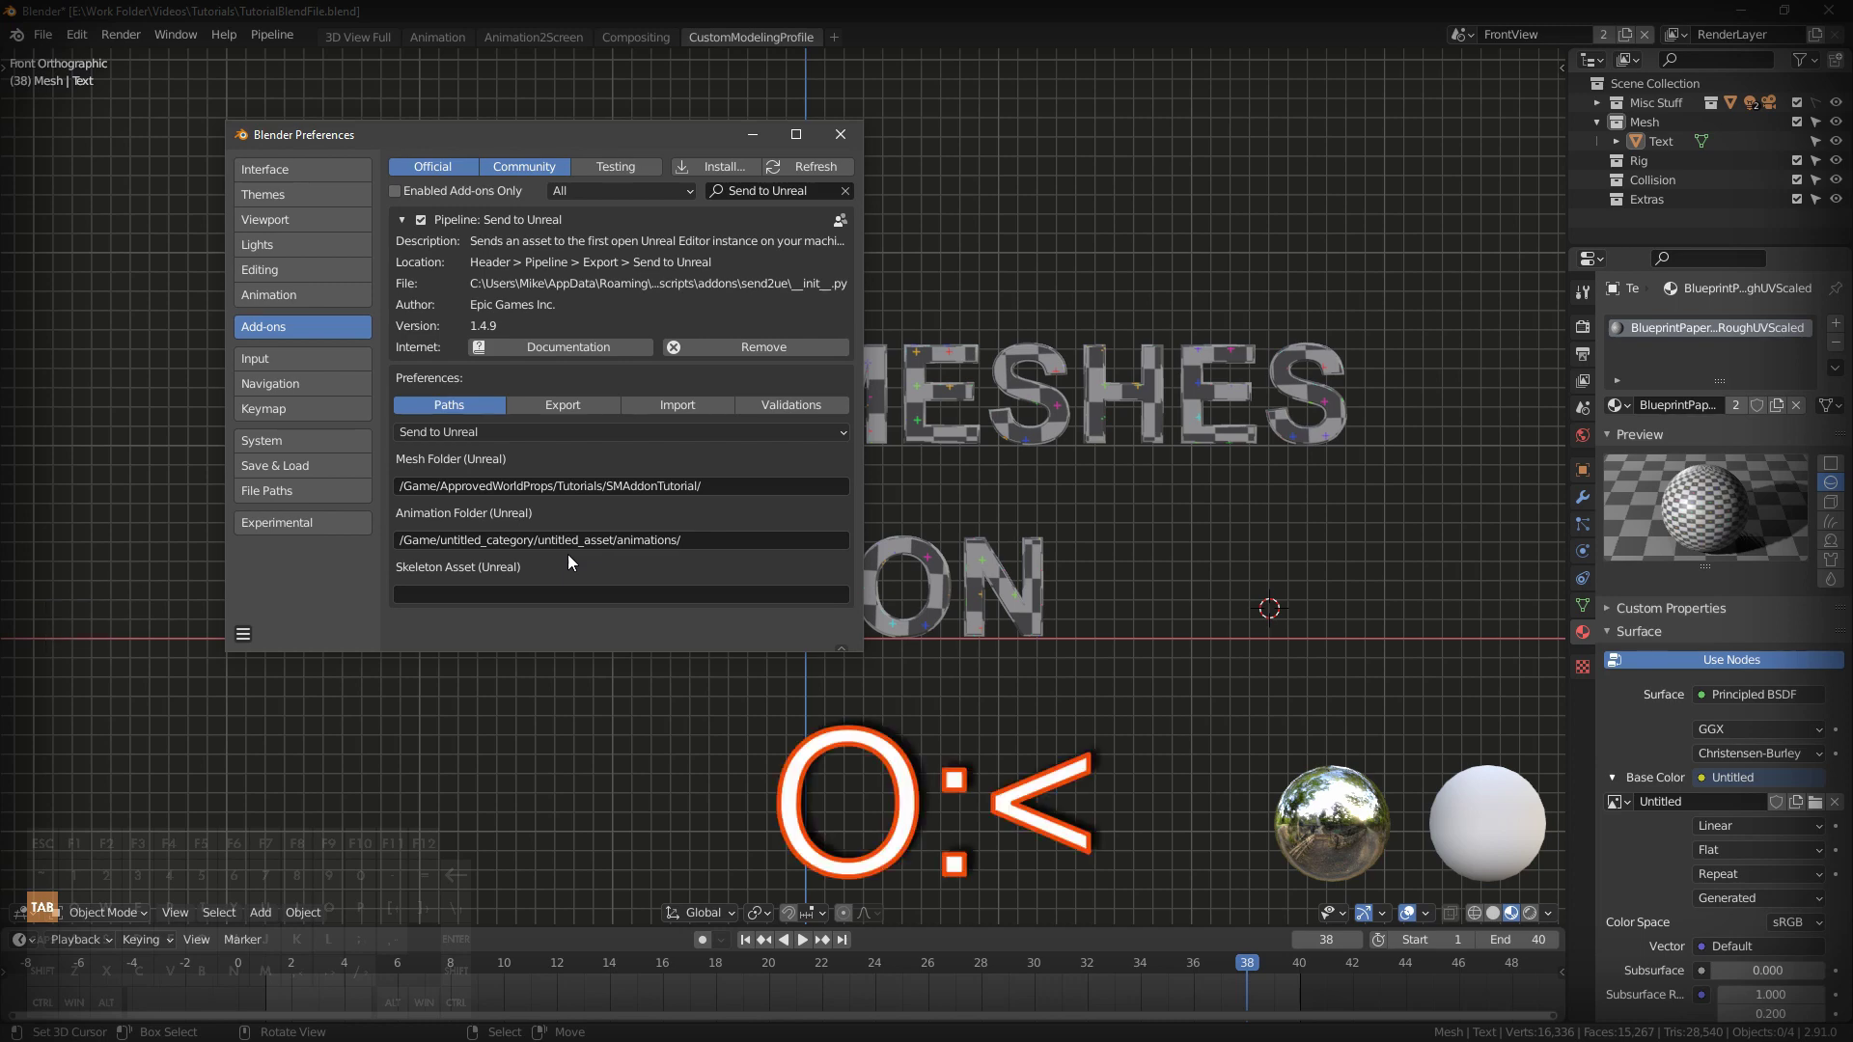
{"action": "left_click", "coordinate": [841, 135]}
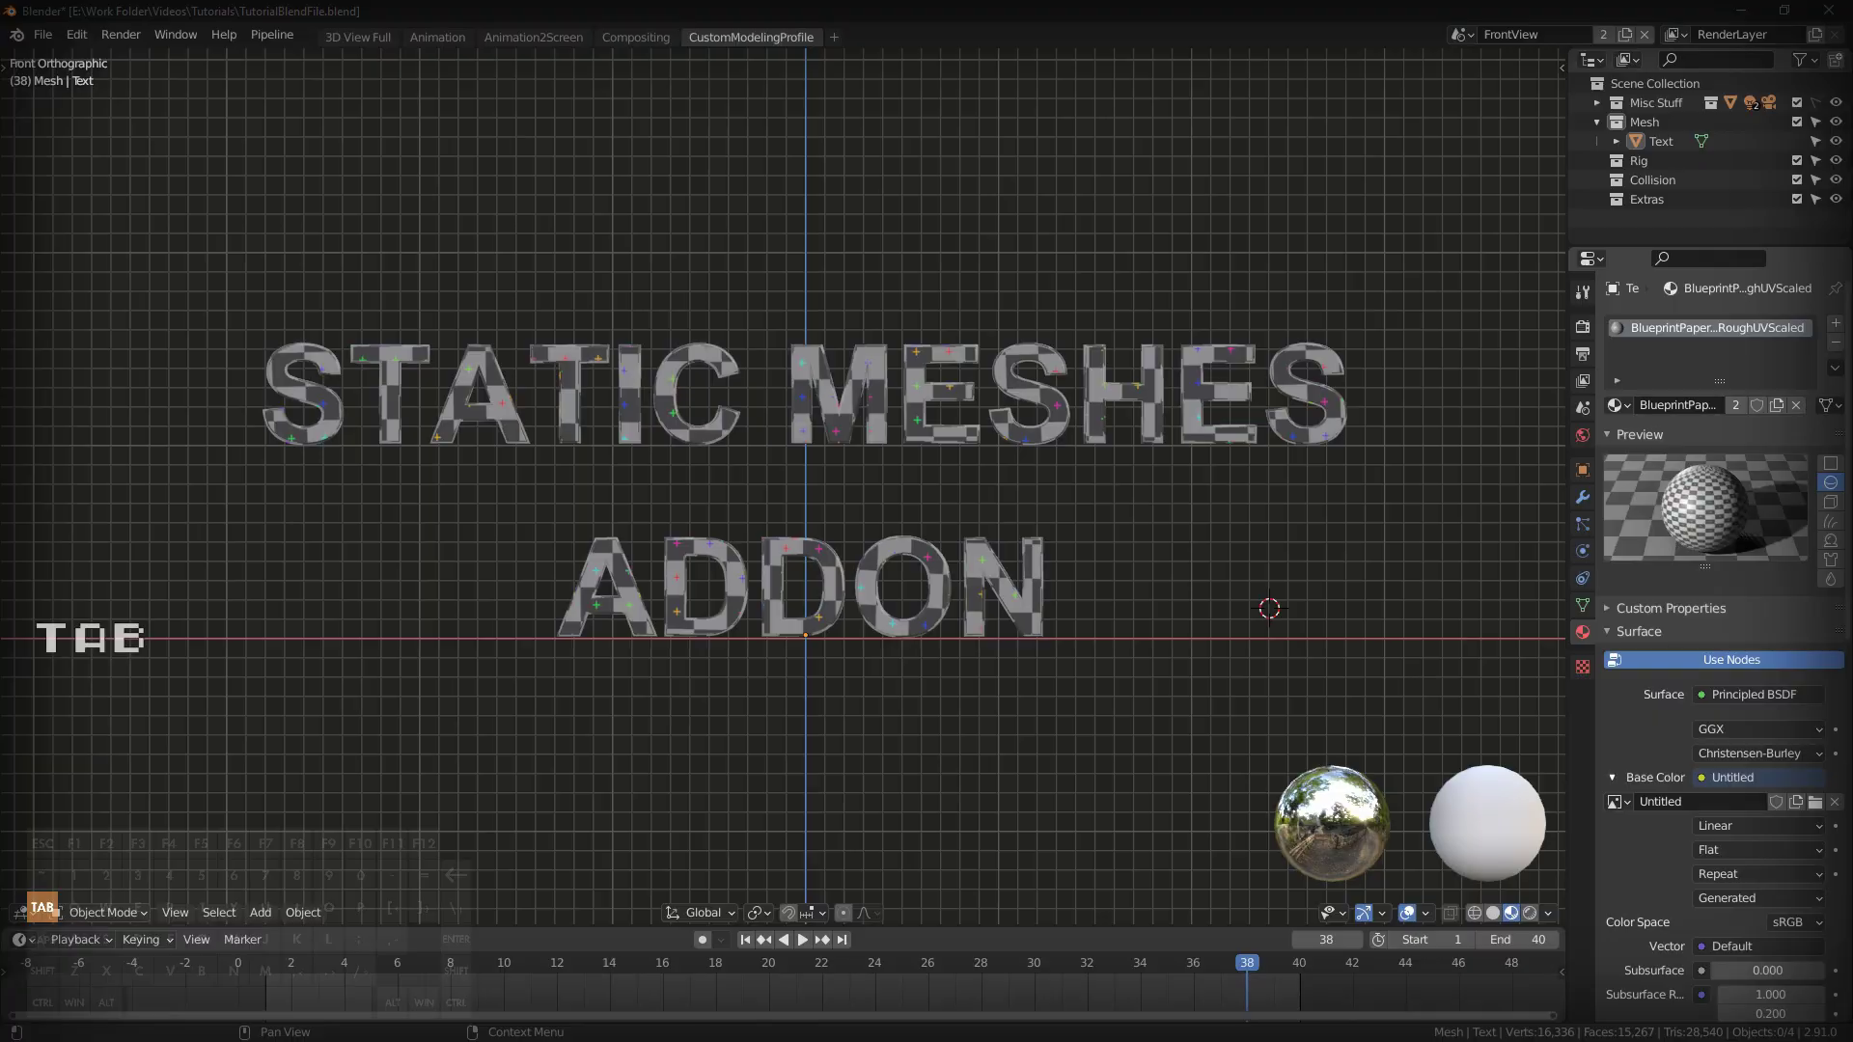
Switch to Unreal Editor and start importing Title.fbx into the SMAddonTutorial folder, opening its FBX import options.
{"action": "key", "text": "alt+Tab"}
{"action": "key", "text": "Tab"}
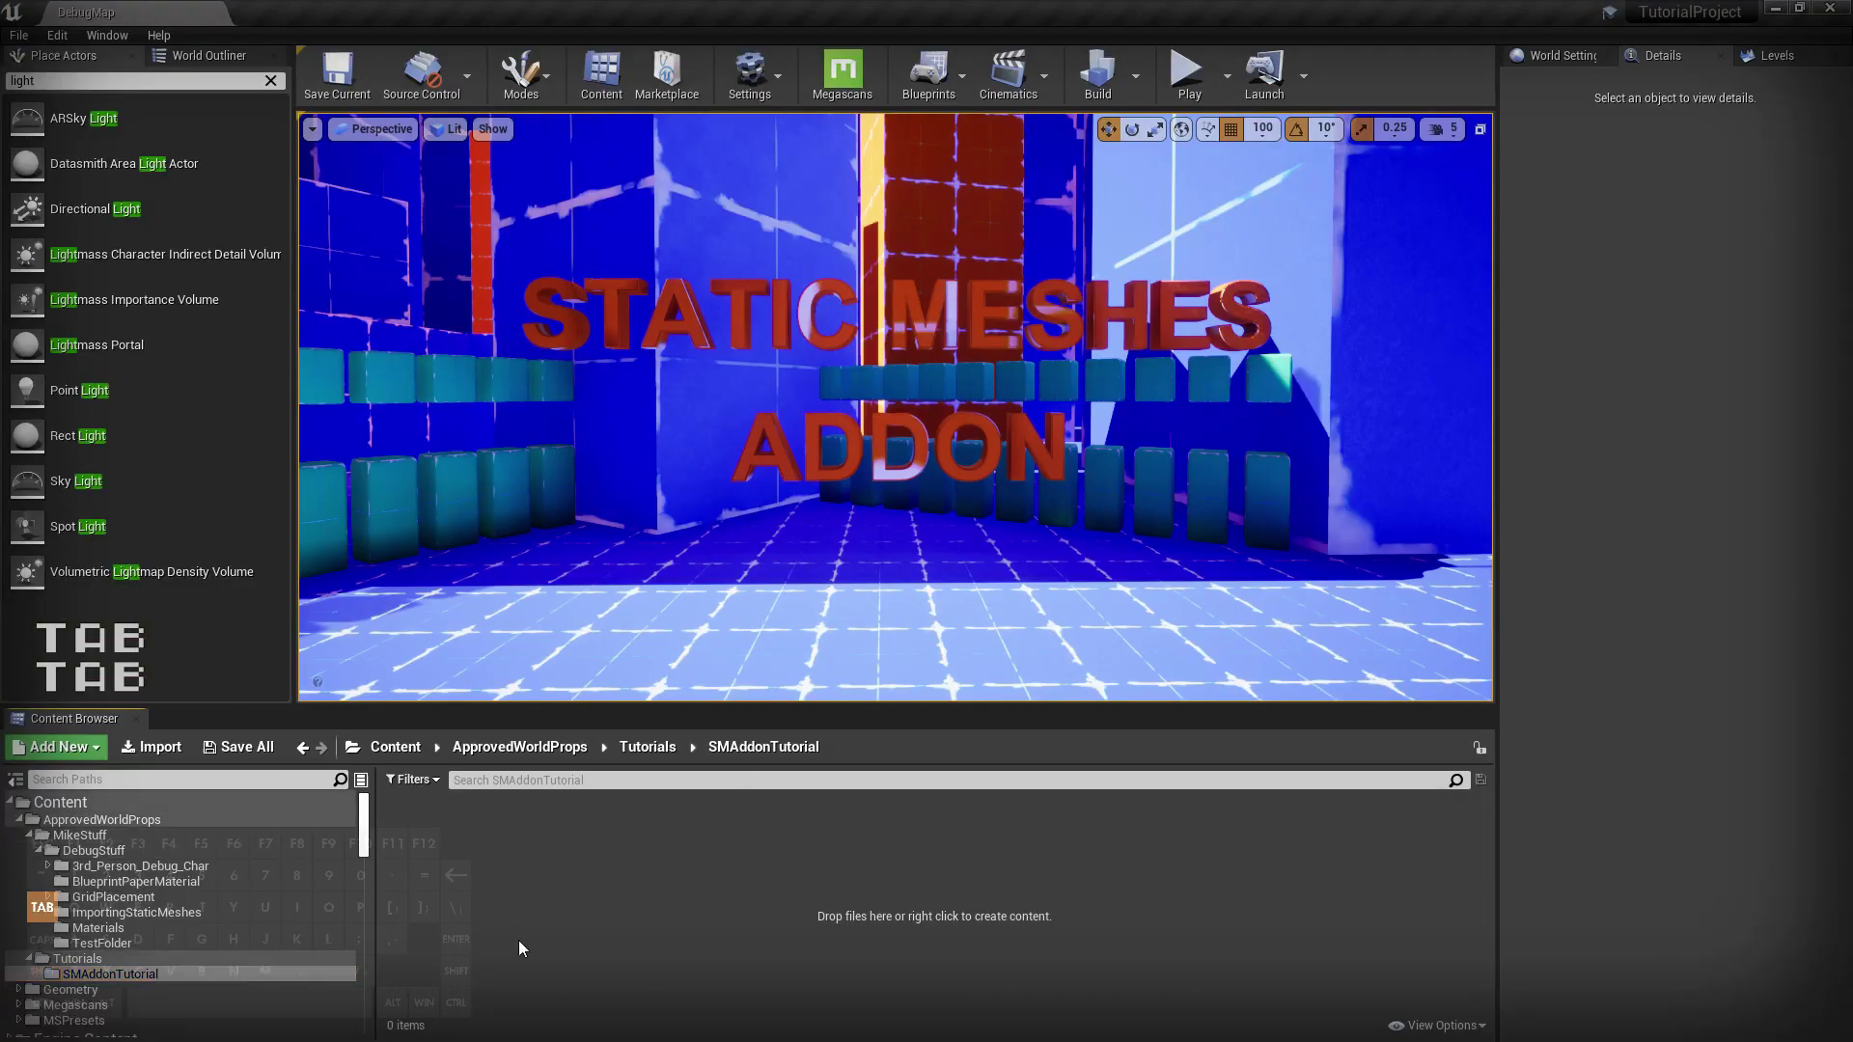
{"action": "left_click", "coordinate": [152, 746]}
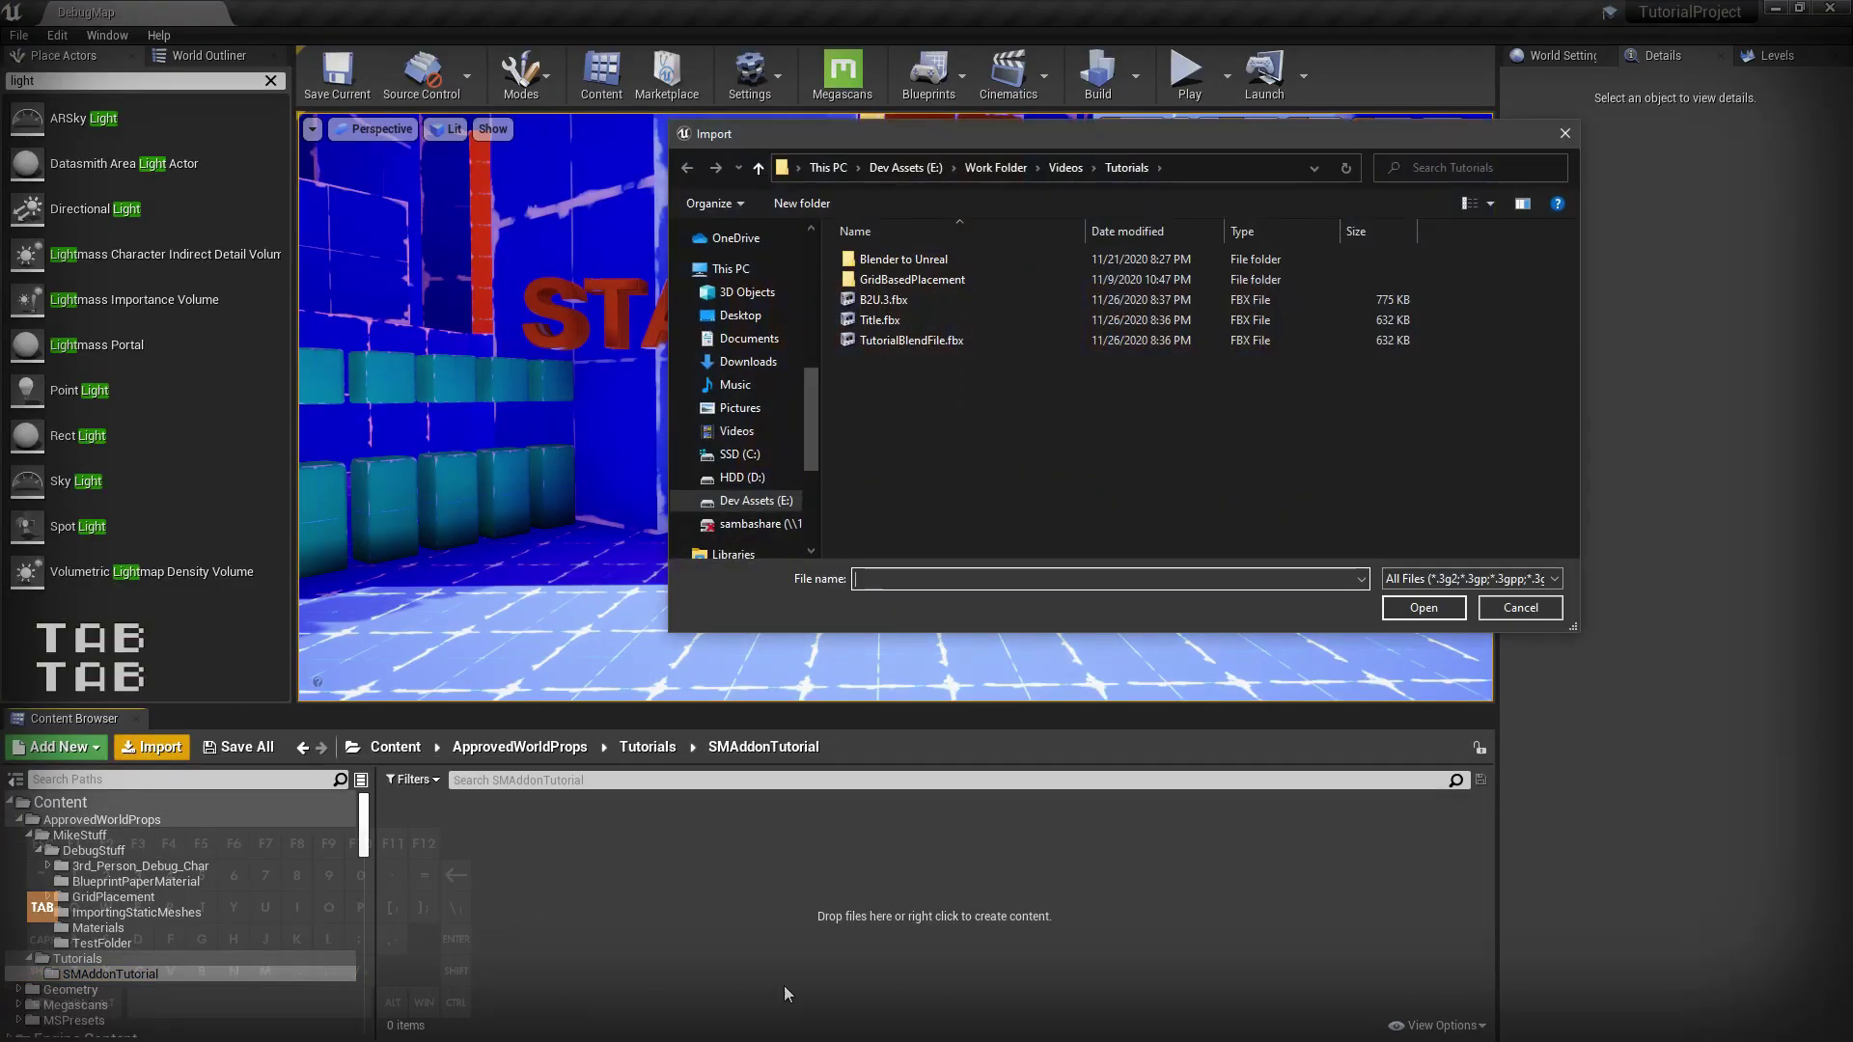
{"action": "double_click", "coordinate": [886, 322]}
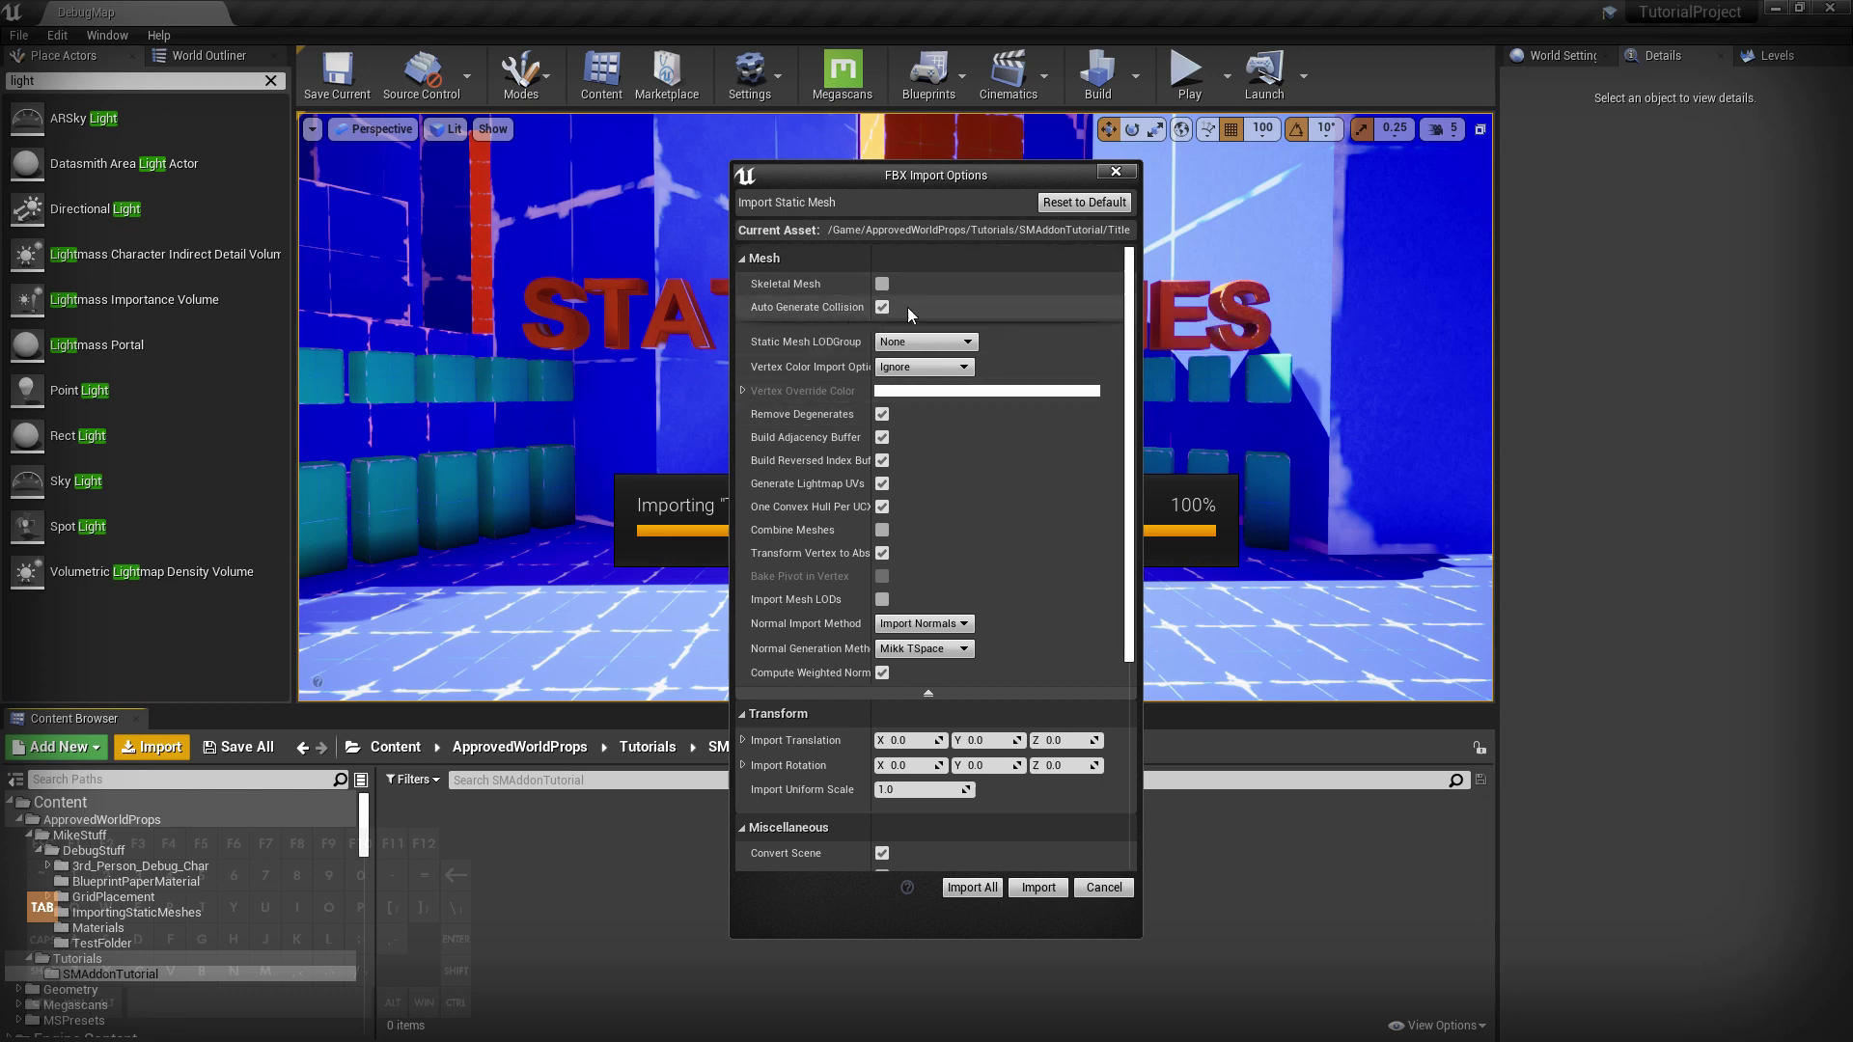
Review the mesh, transform, miscellaneous and material settings in the FBX import options, and cancel the import.
{"action": "scroll", "coordinate": [1062, 405], "scroll_direction": "down", "scroll_amount": 3}
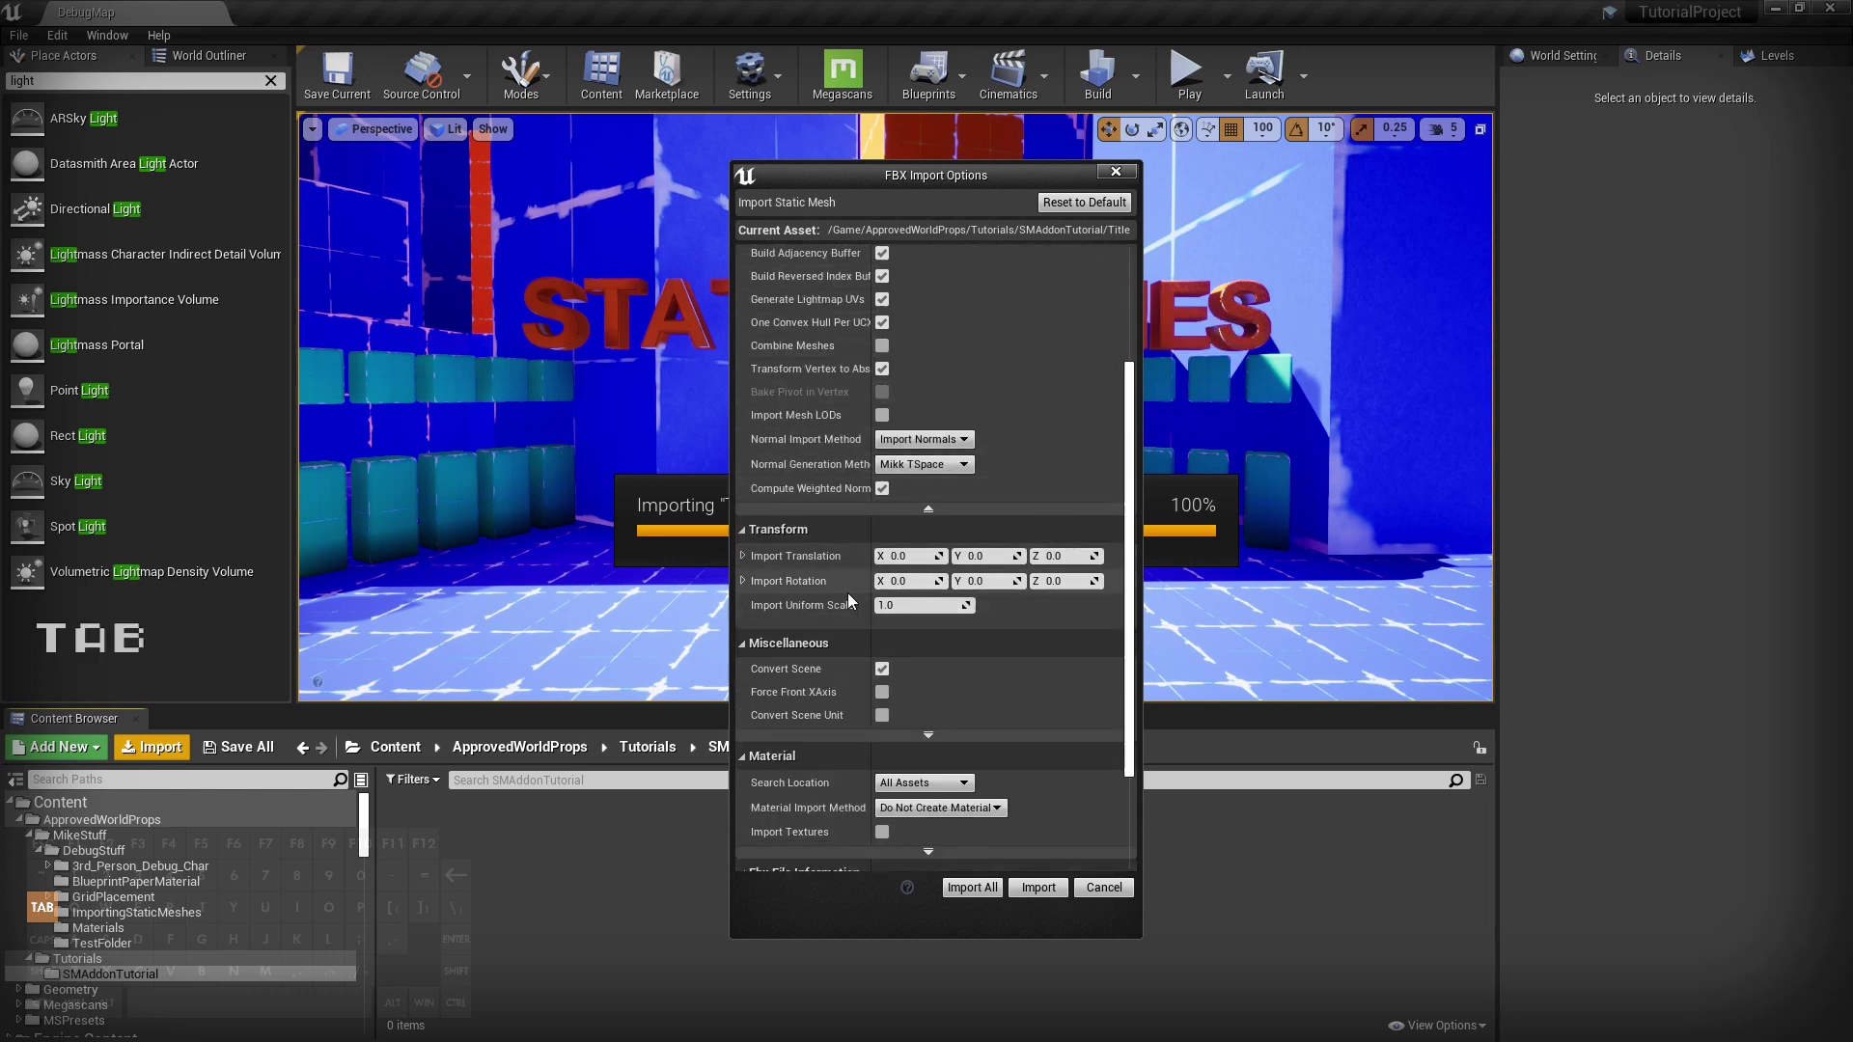
{"action": "scroll", "coordinate": [1029, 556], "scroll_direction": "up", "scroll_amount": 3}
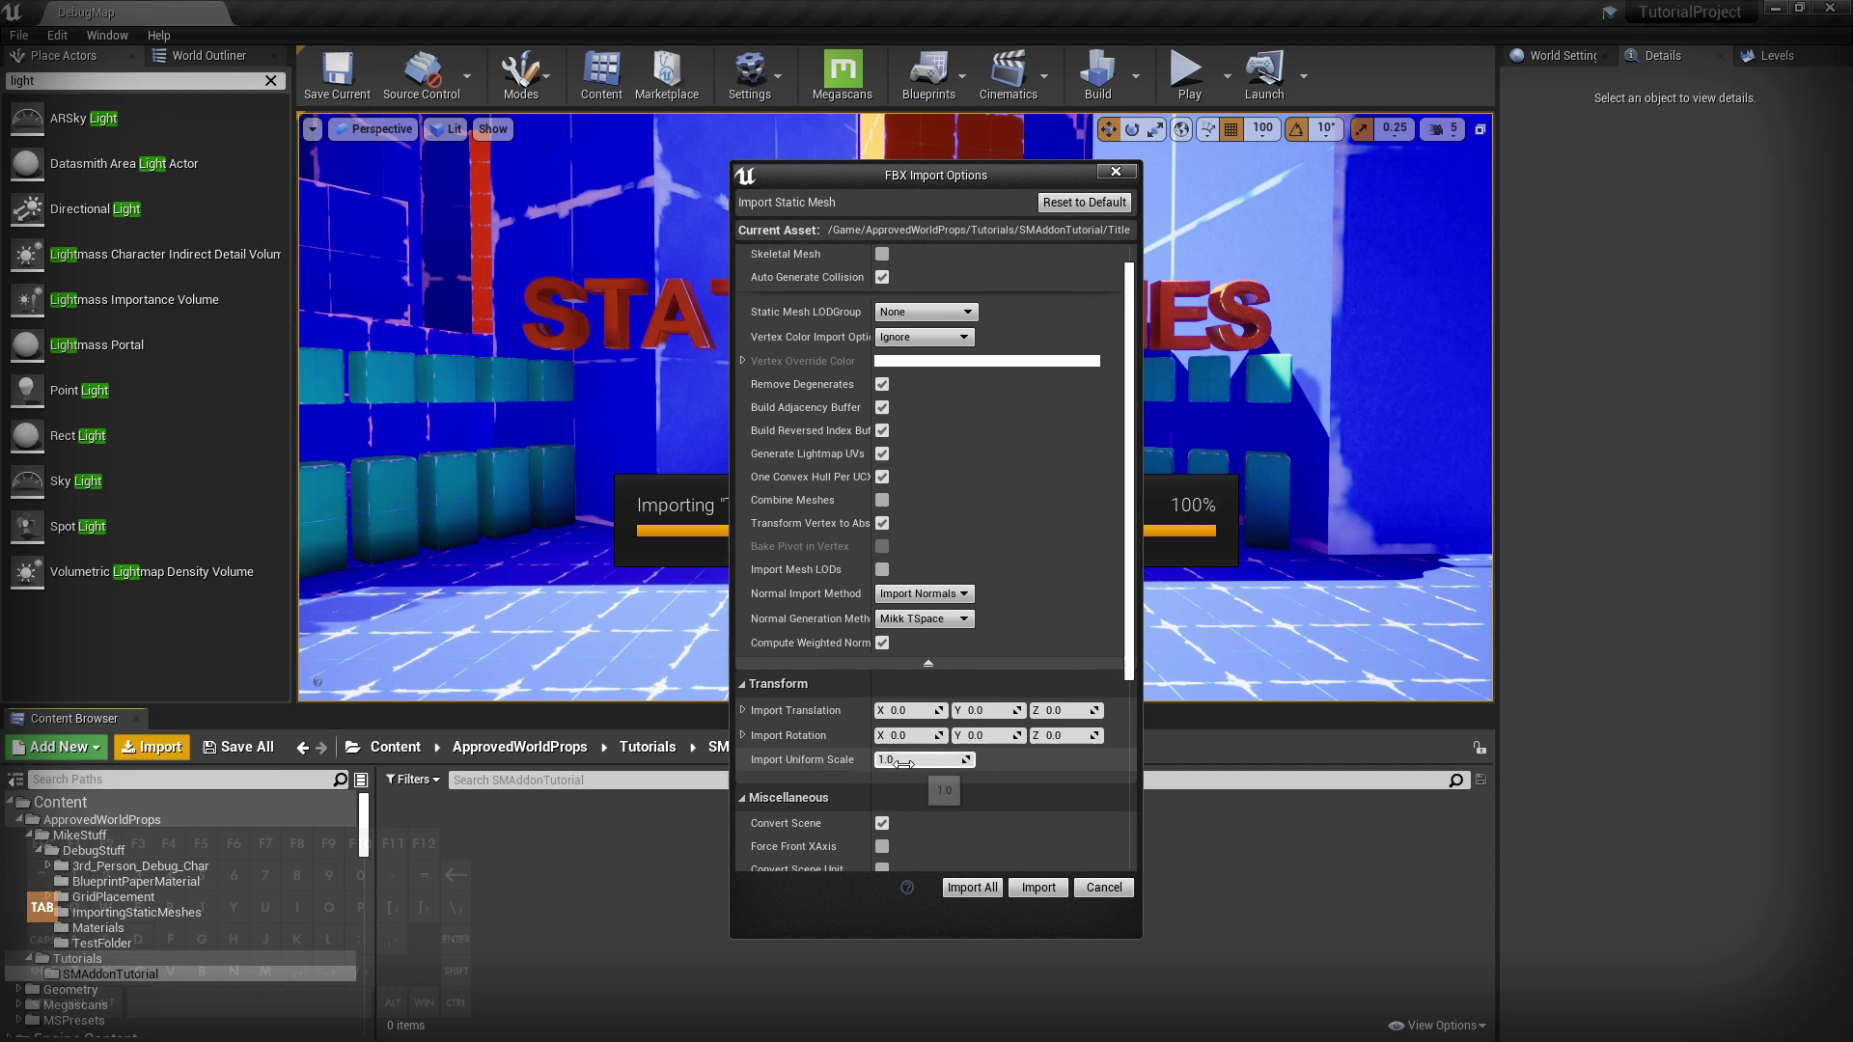
{"action": "scroll", "coordinate": [903, 765], "scroll_direction": "down", "scroll_amount": 3}
{"action": "key", "text": "Tab"}
{"action": "key", "text": "Tab"}
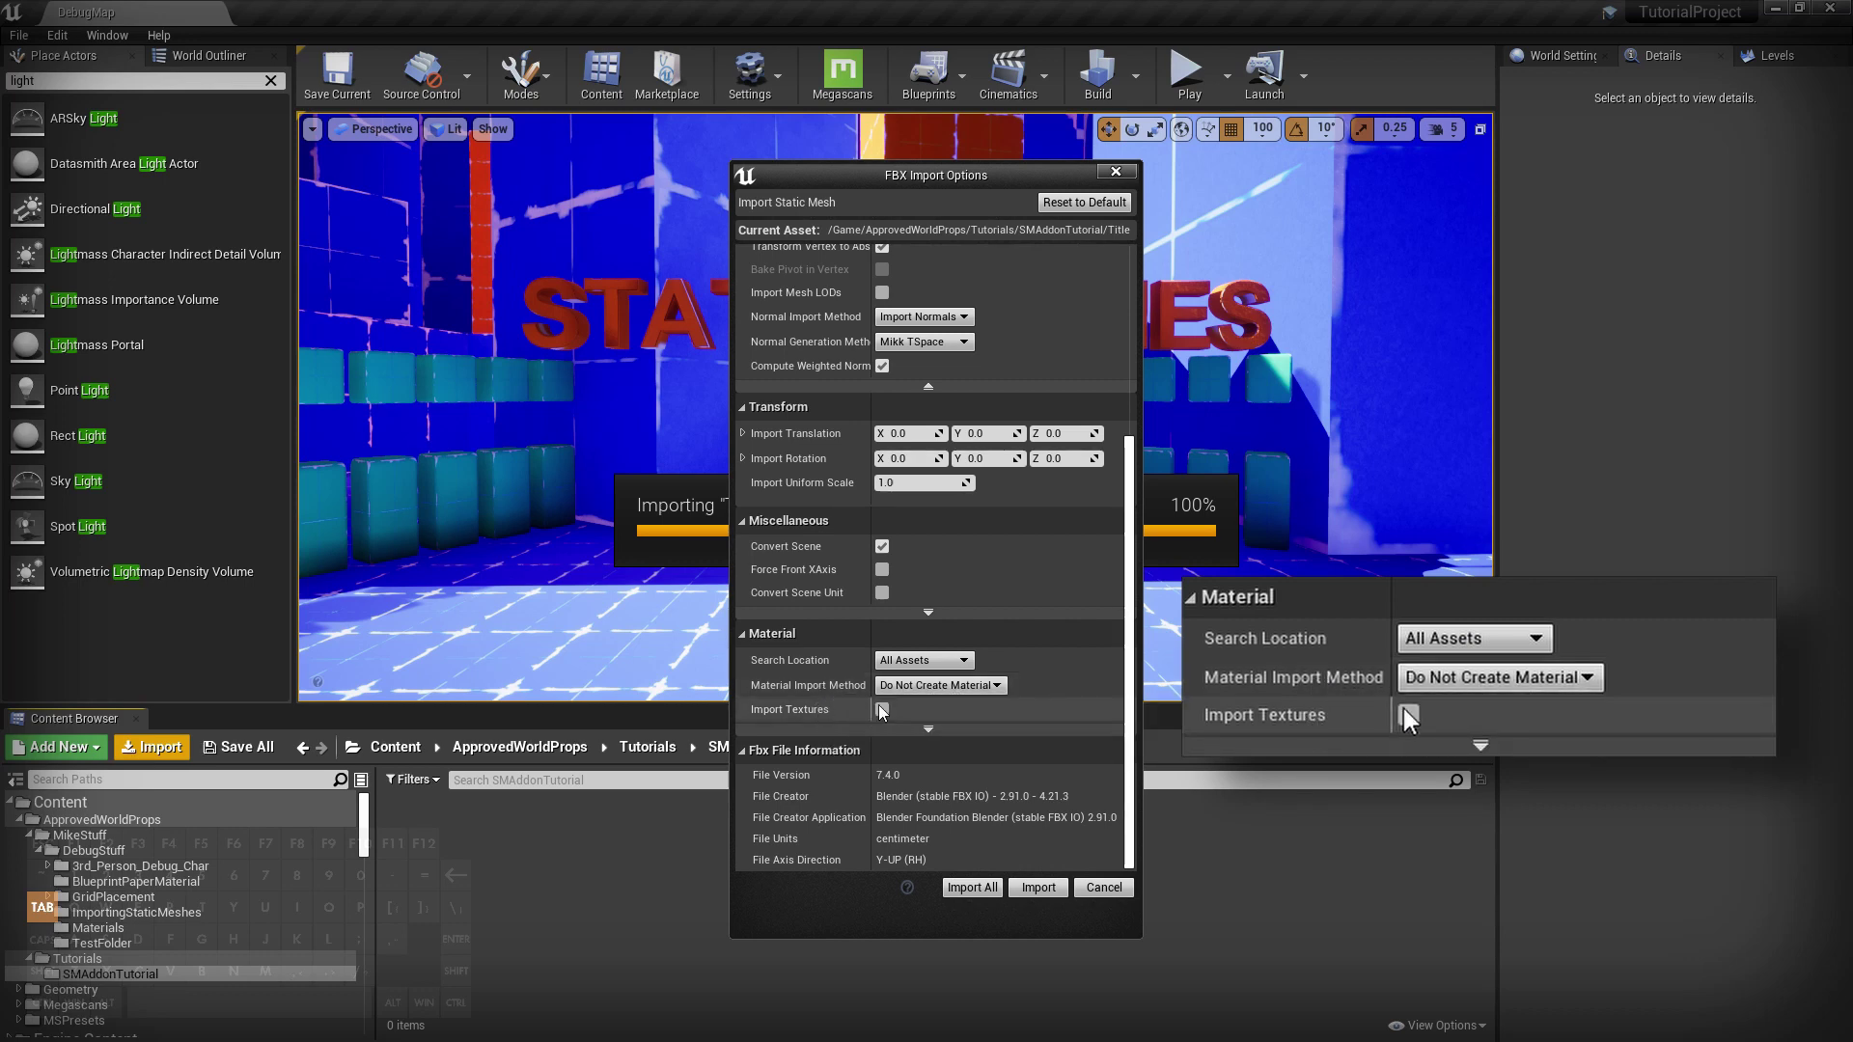
{"action": "scroll", "coordinate": [935, 626], "scroll_direction": "up", "scroll_amount": 4}
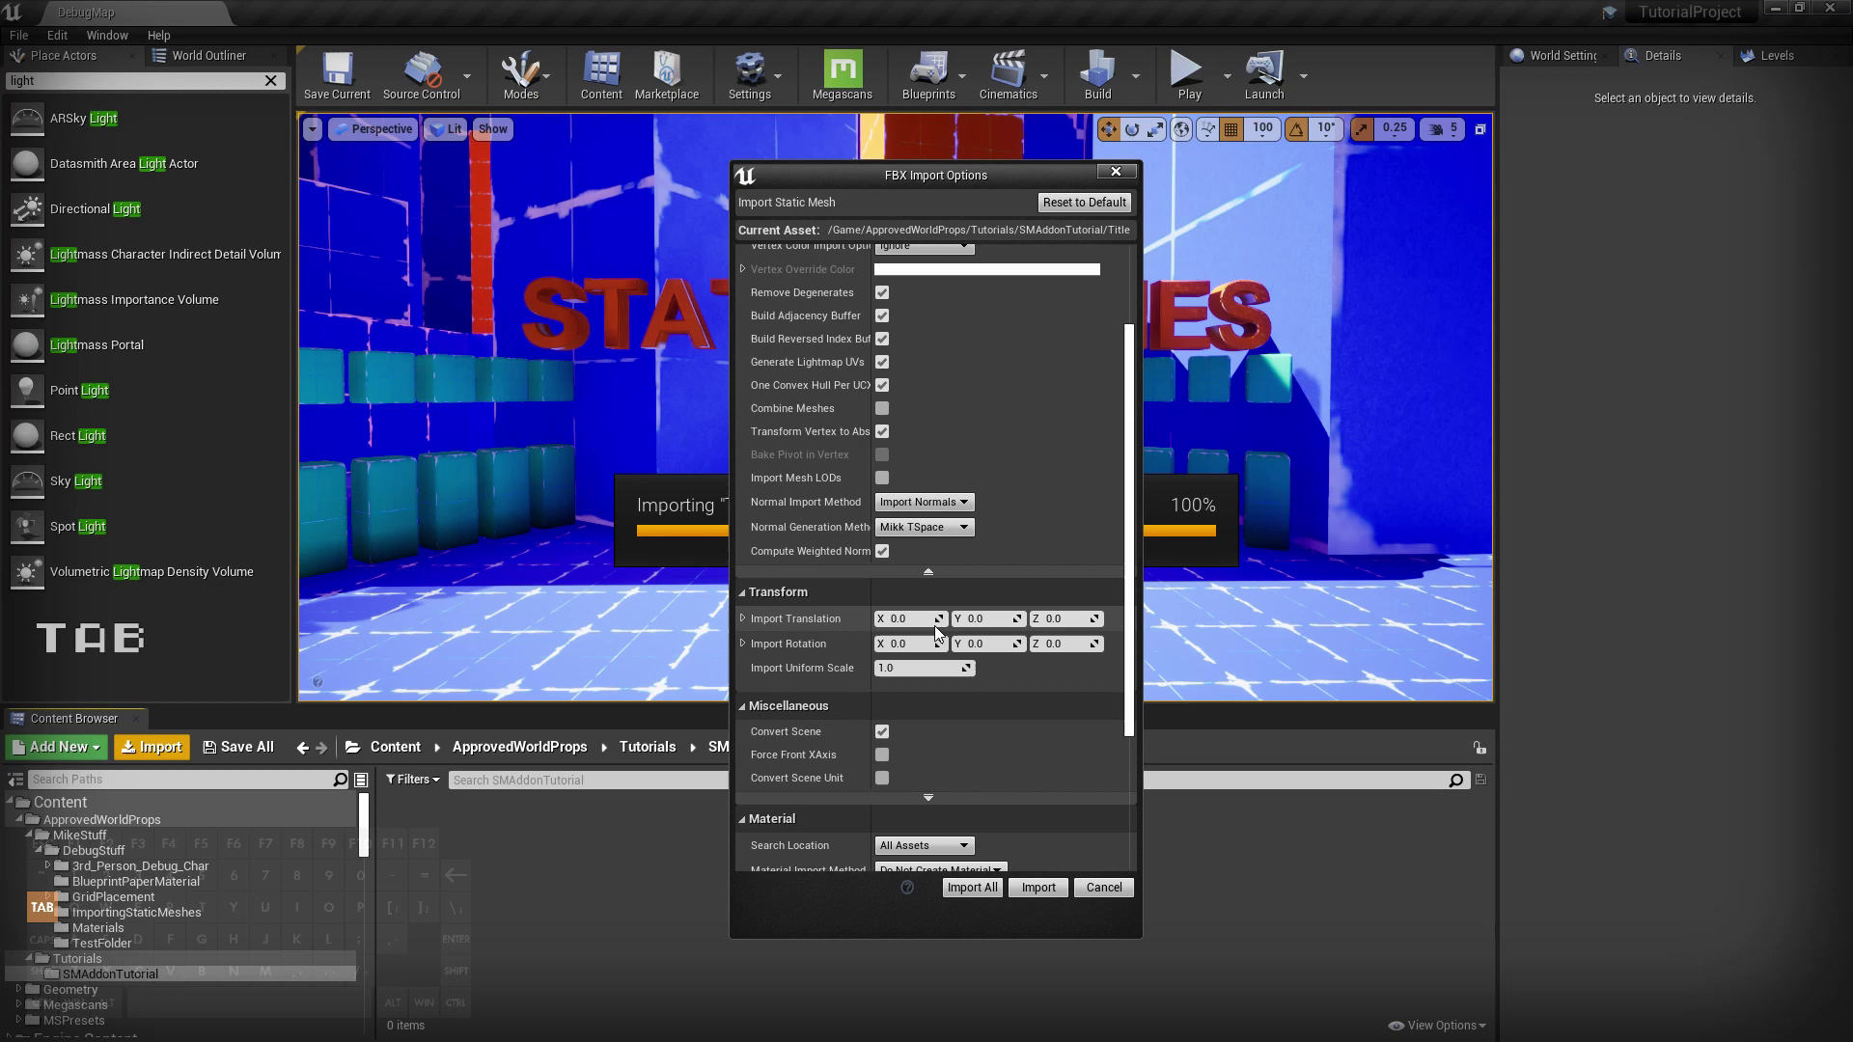
{"action": "key", "text": "Tab"}
{"action": "key", "text": "Tab"}
{"action": "key", "text": "Tab"}
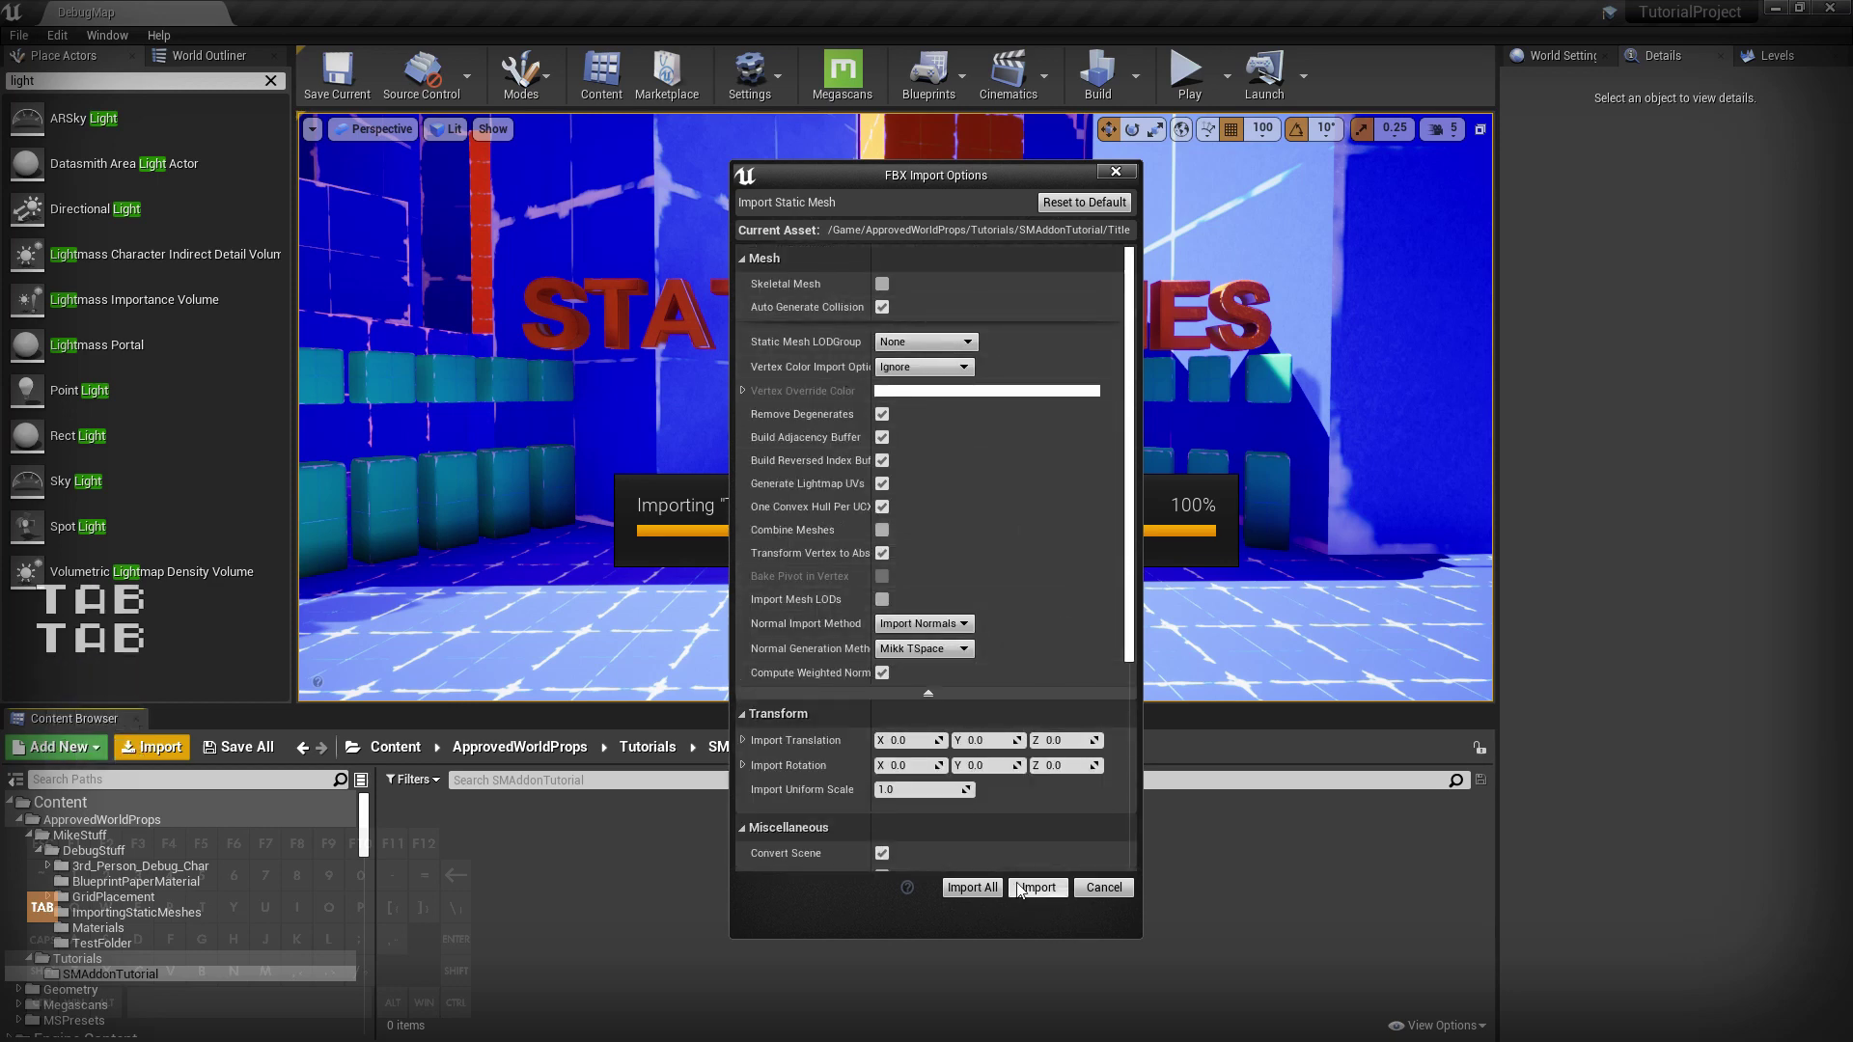
{"action": "scroll", "coordinate": [893, 666], "scroll_direction": "down", "scroll_amount": 3}
{"action": "key", "text": "Tab"}
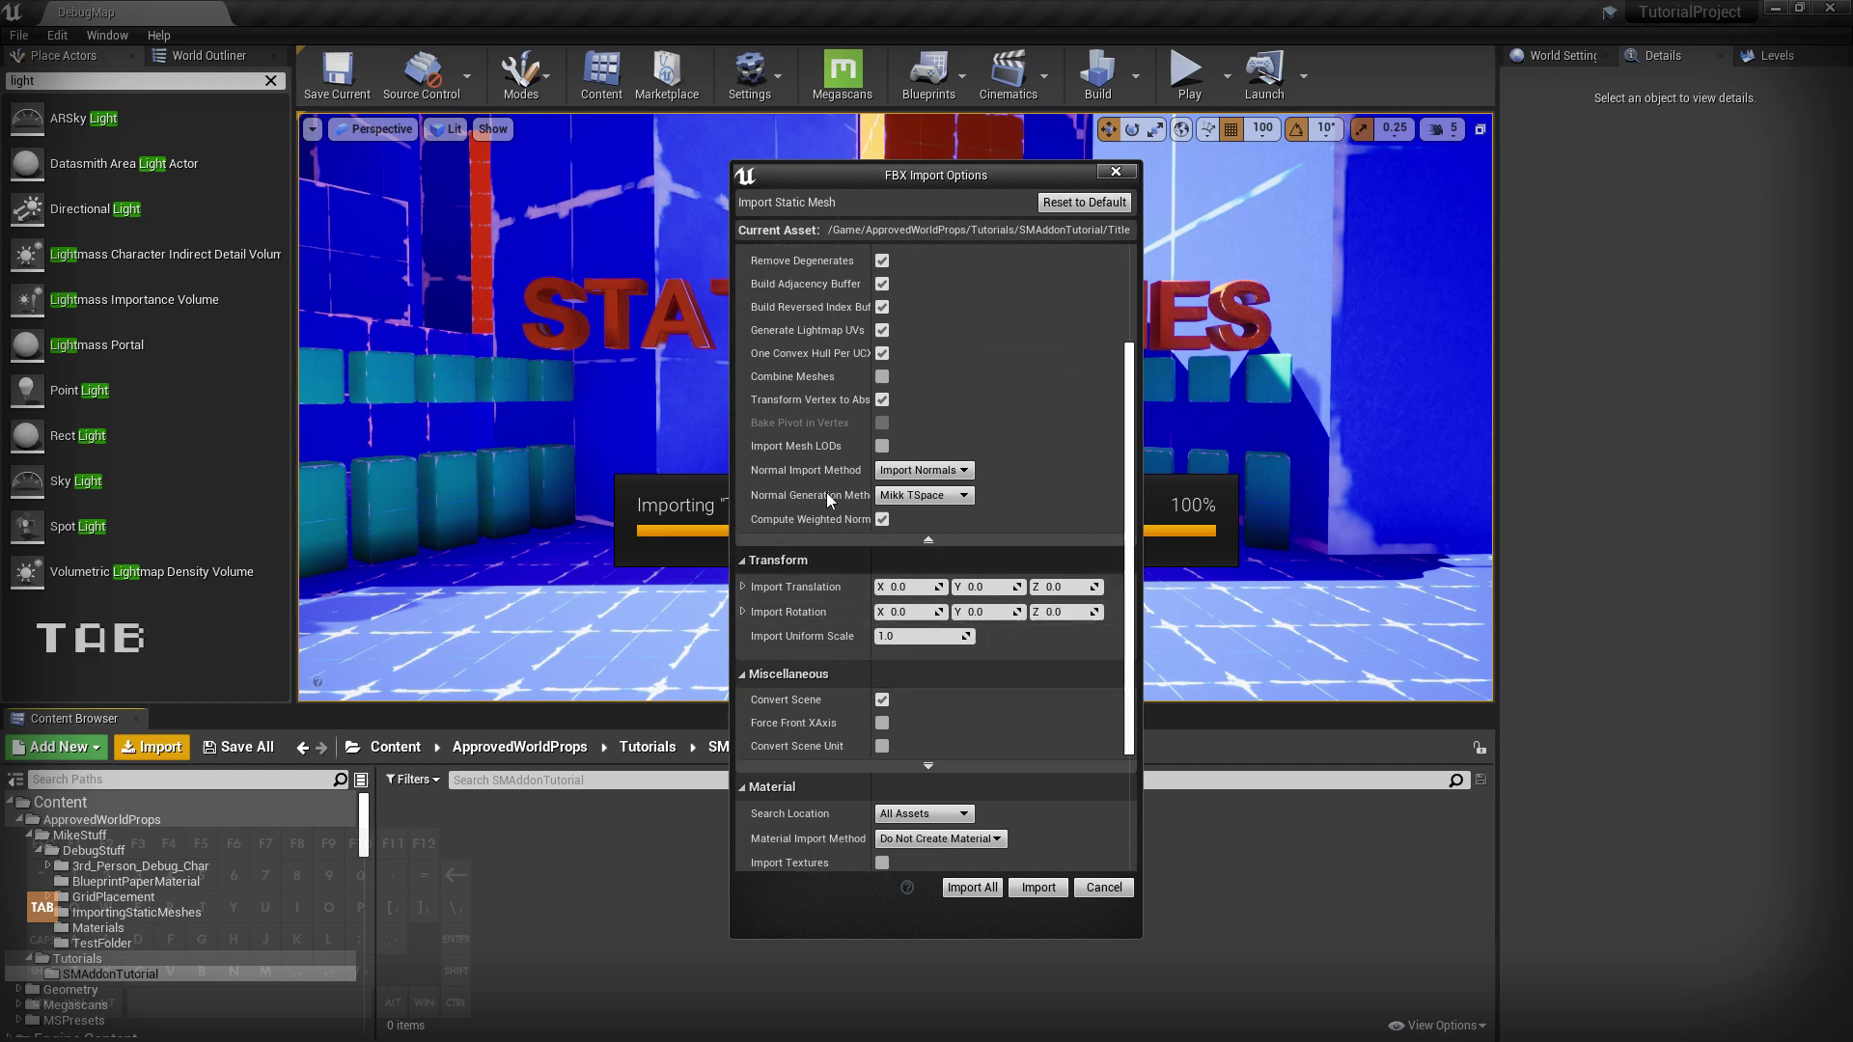
{"action": "key", "text": "Tab"}
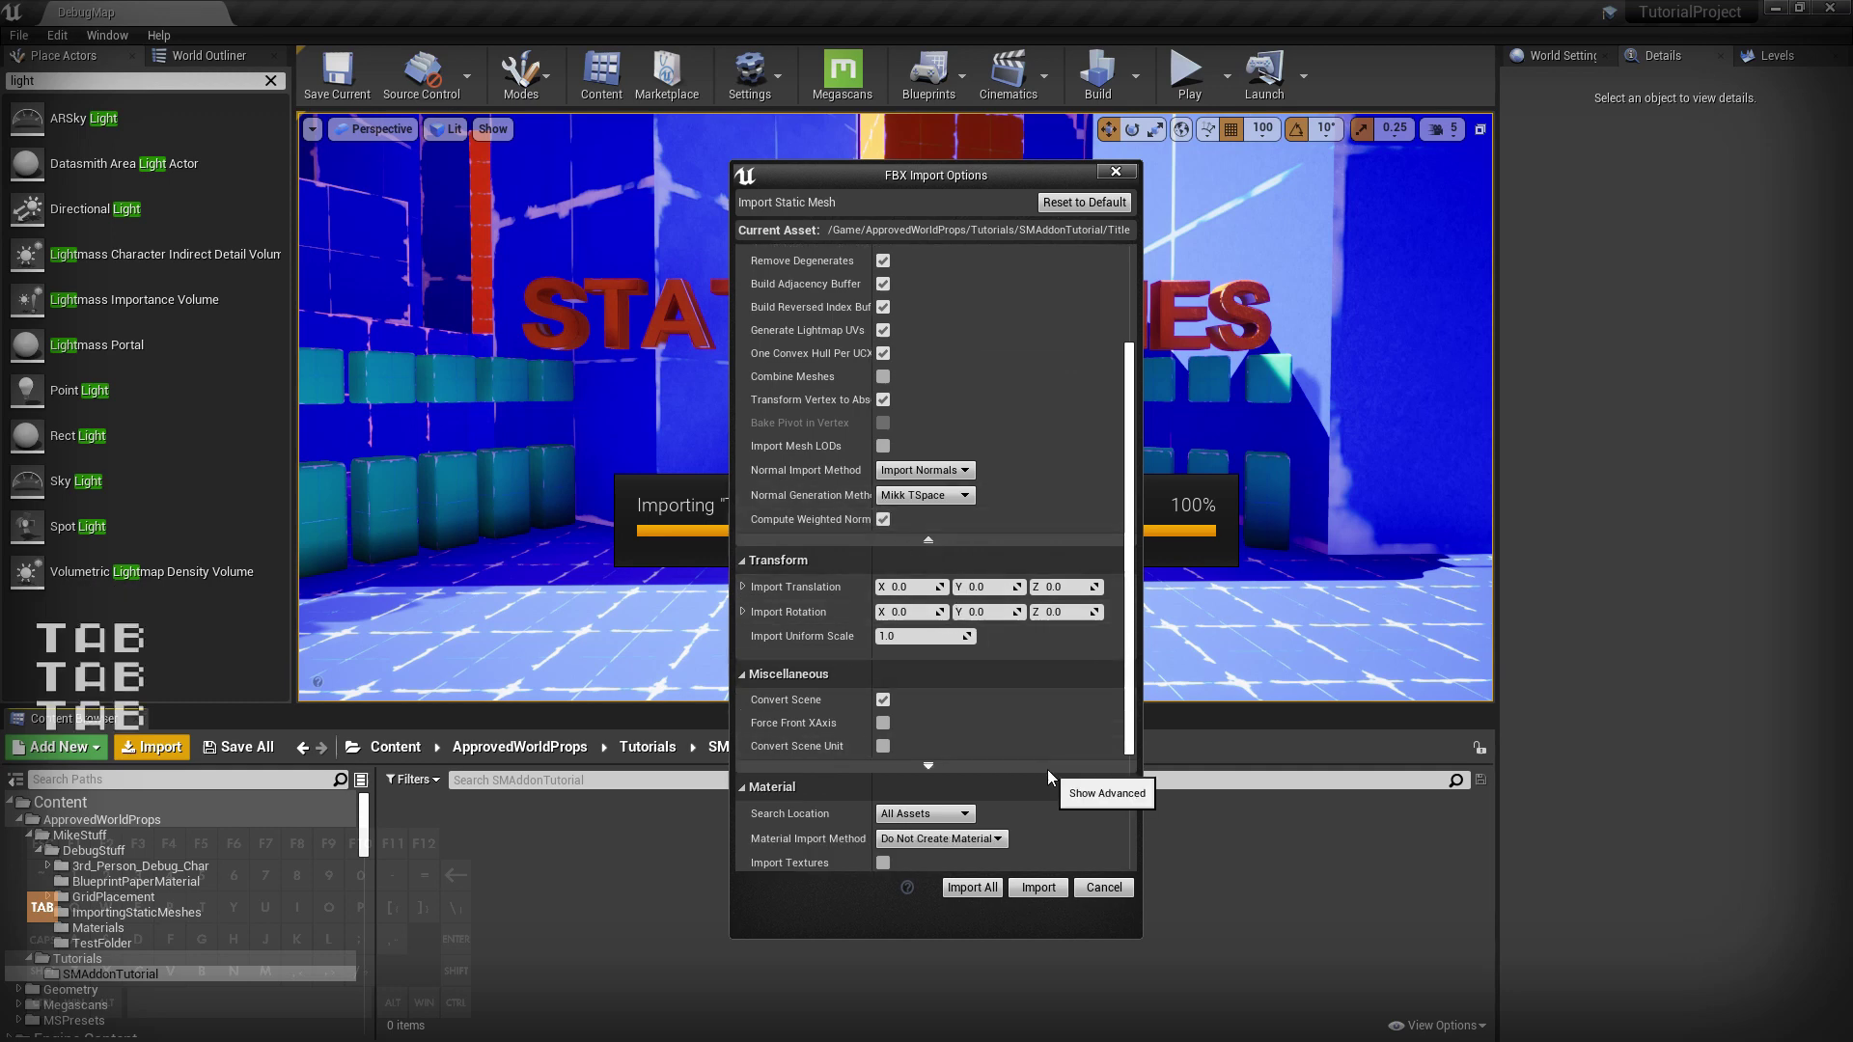
{"action": "left_click", "coordinate": [1100, 888]}
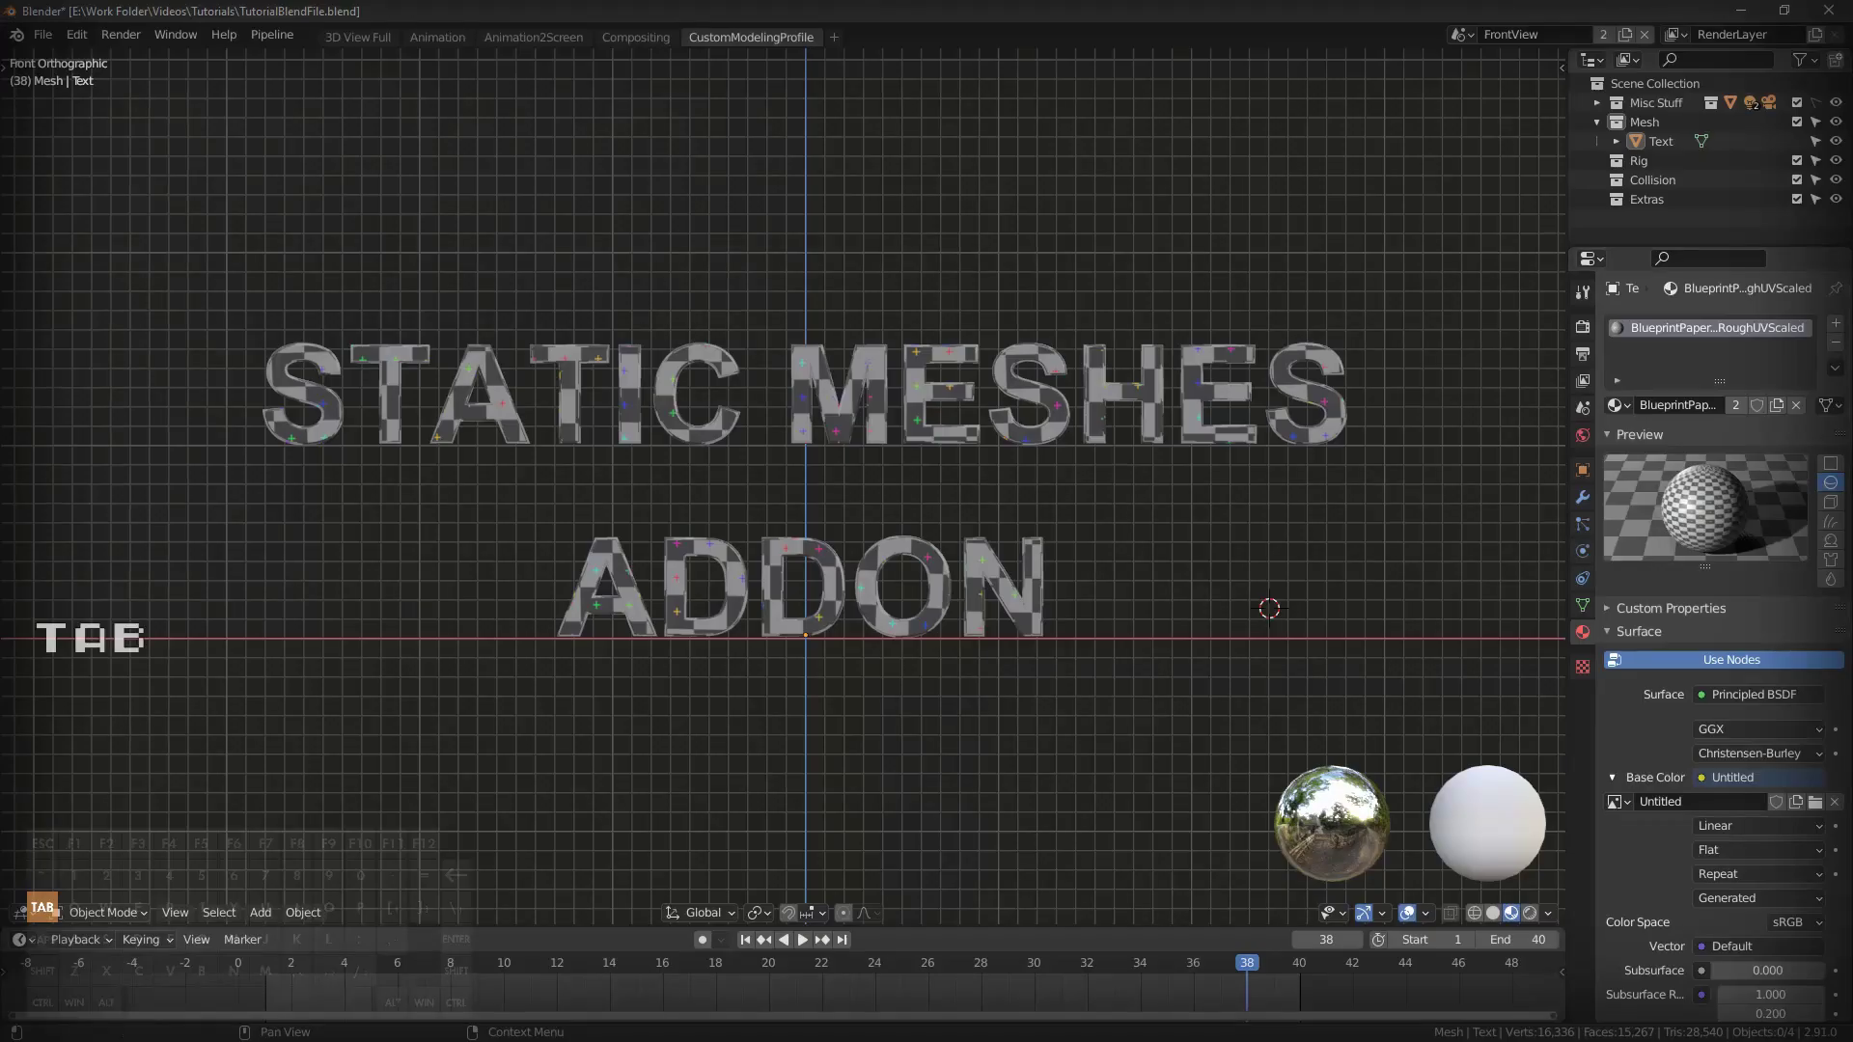
Switch to Blender and delete the STATIC MESHES ADDON text object.
{"action": "left_click", "coordinate": [936, 390]}
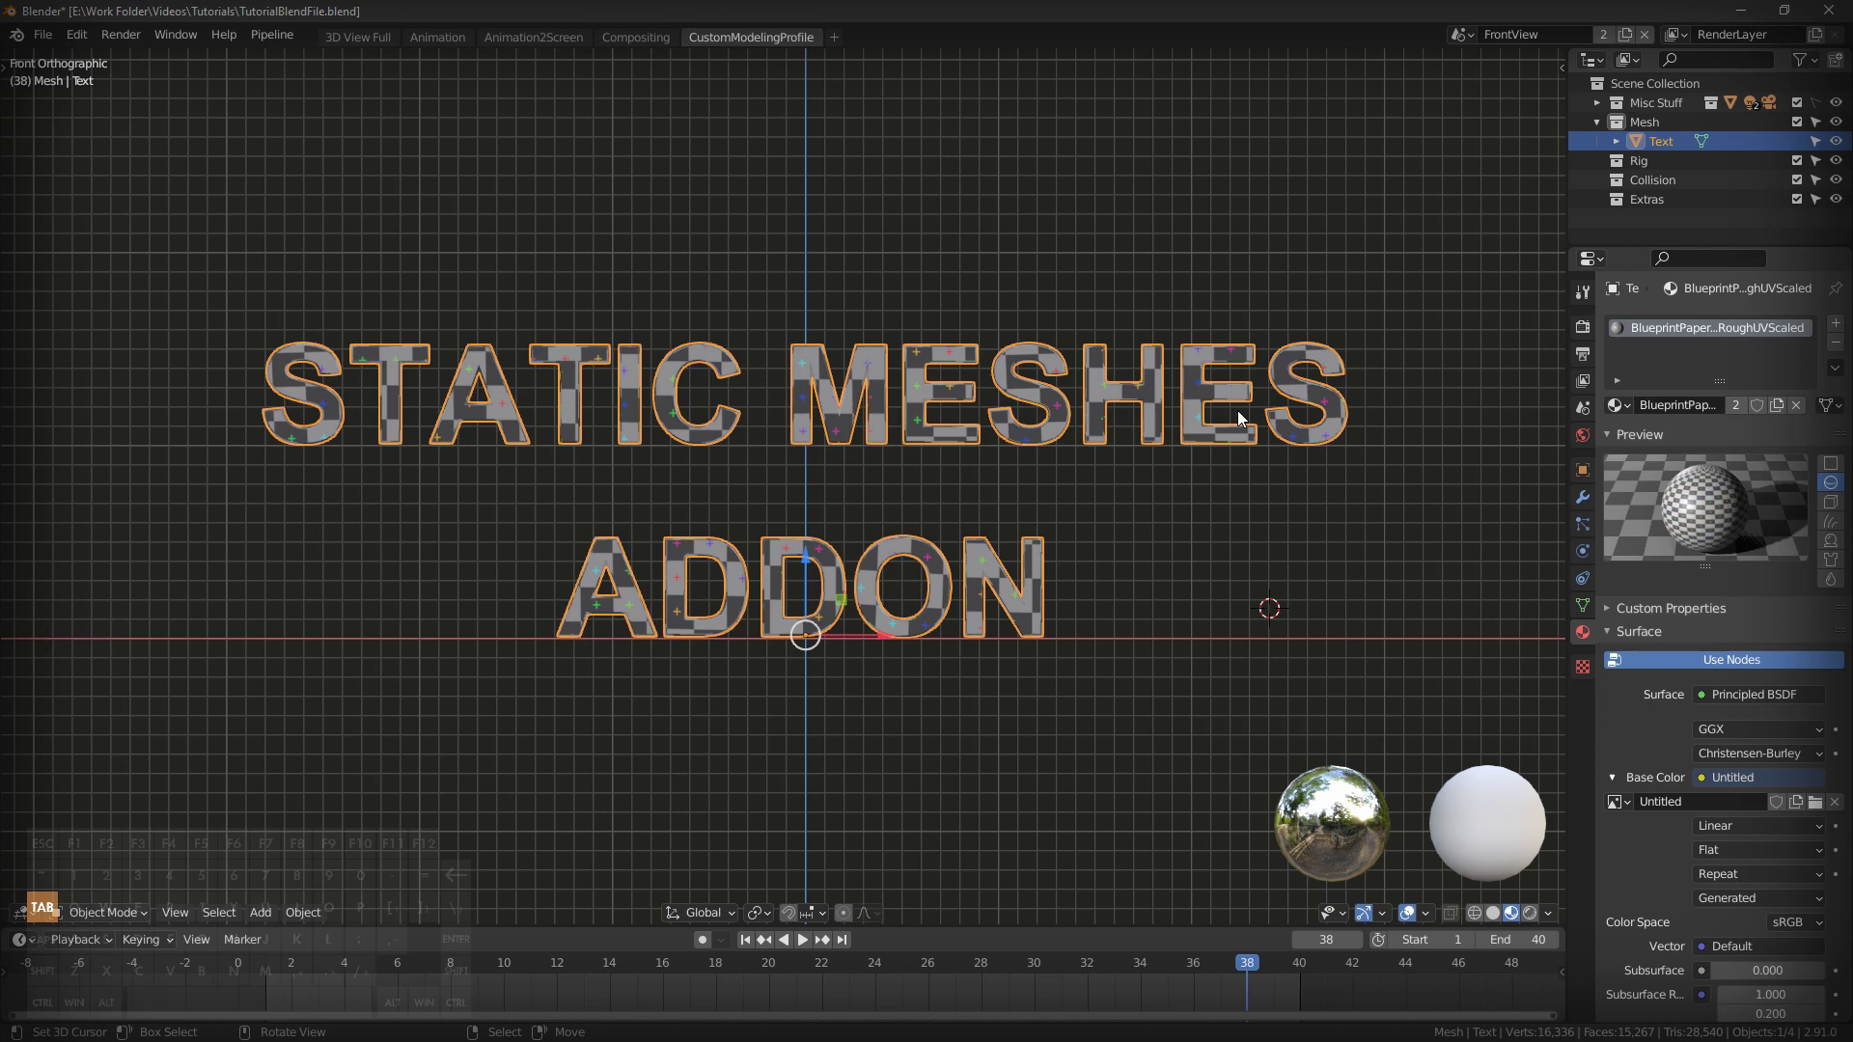
{"action": "scroll", "coordinate": [1109, 454], "scroll_direction": "up", "scroll_amount": 1}
{"action": "key", "text": "shift+Tab"}
{"action": "key", "text": "shift+Tab"}
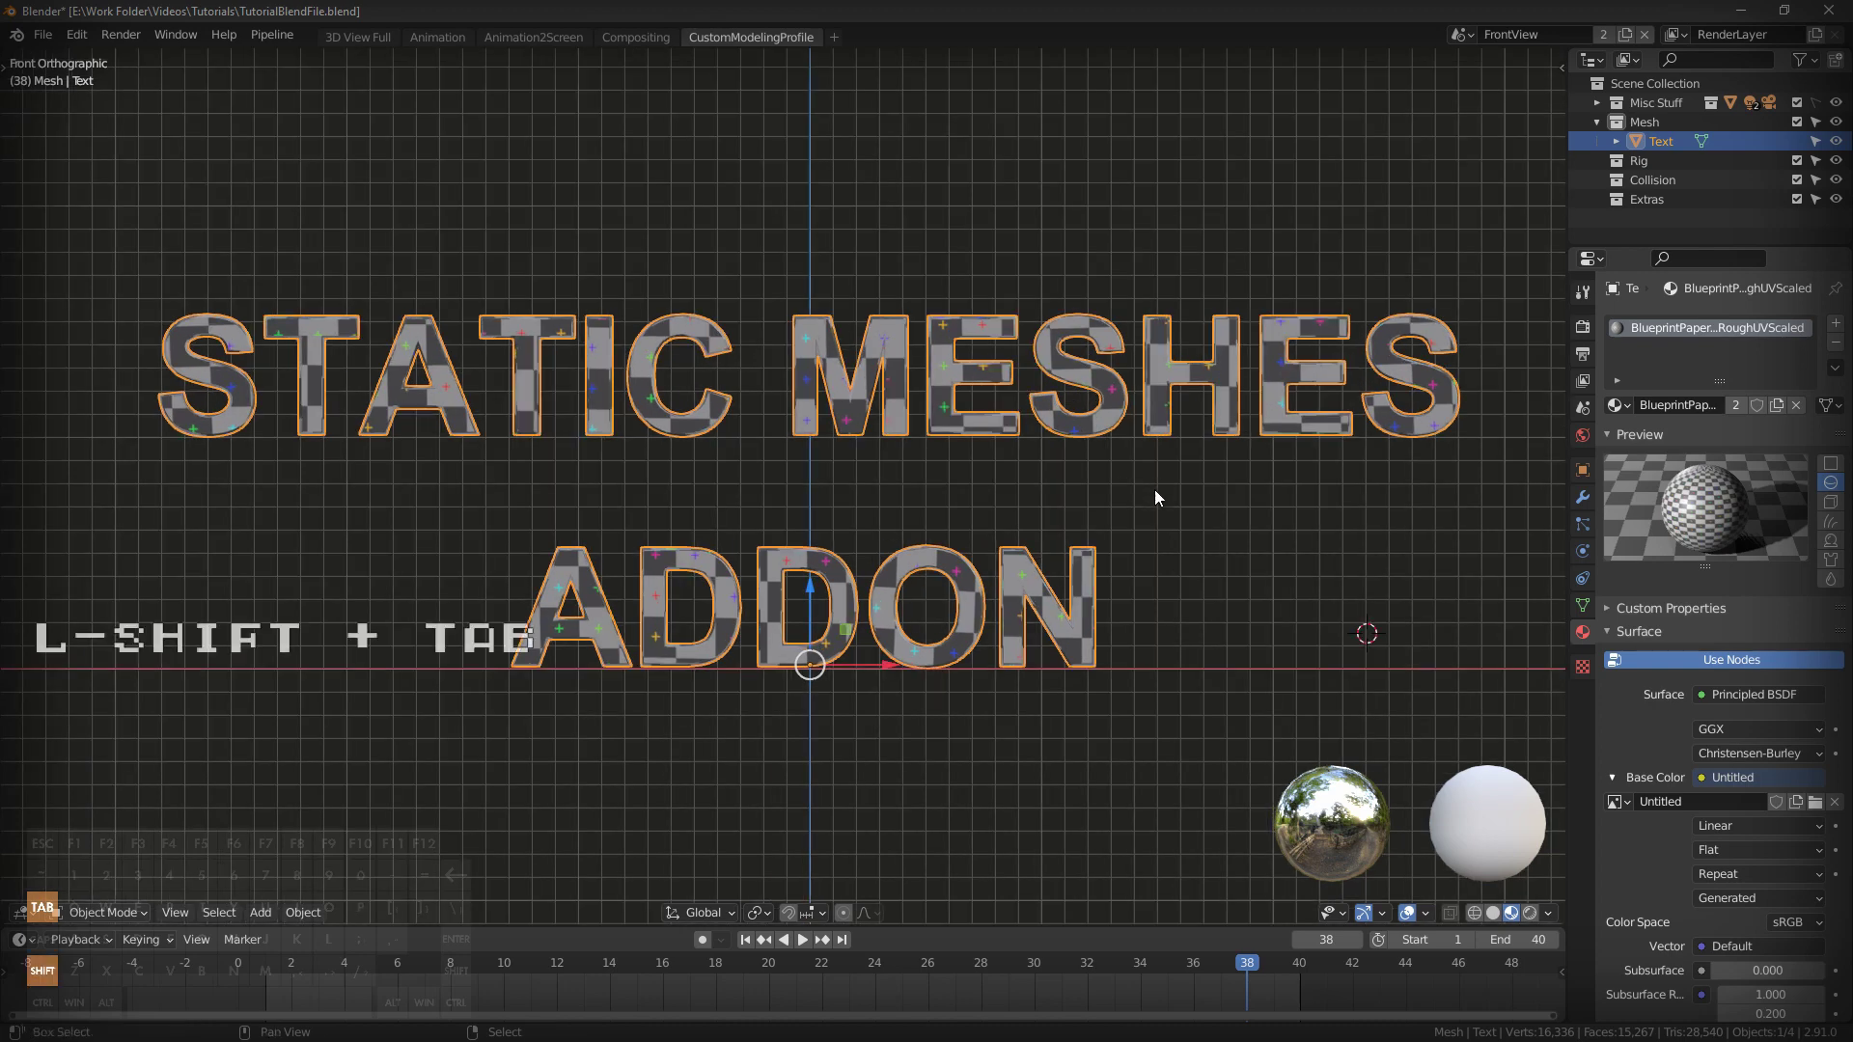
{"action": "key", "text": "Delete"}
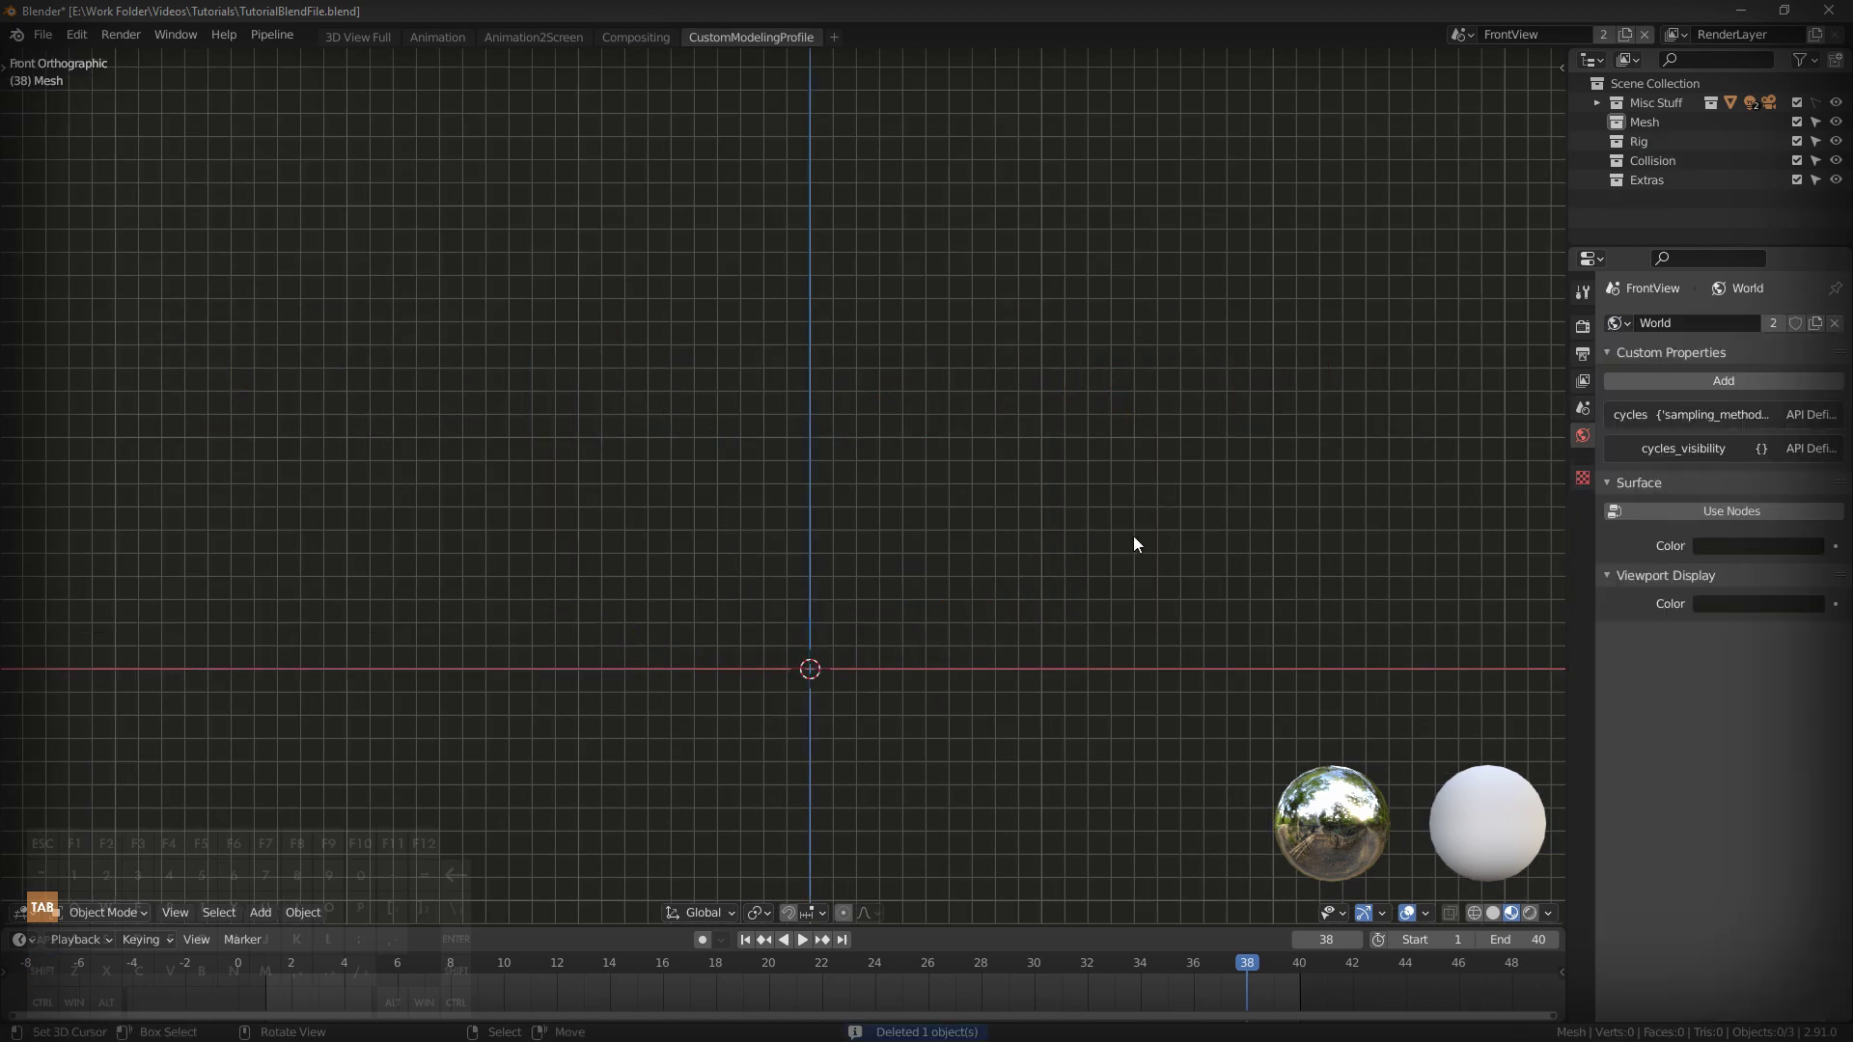
Add a cube mesh to the scene and enter edit mode with its geometry selected.
{"action": "key", "text": "Tab"}
{"action": "key", "text": "Tab"}
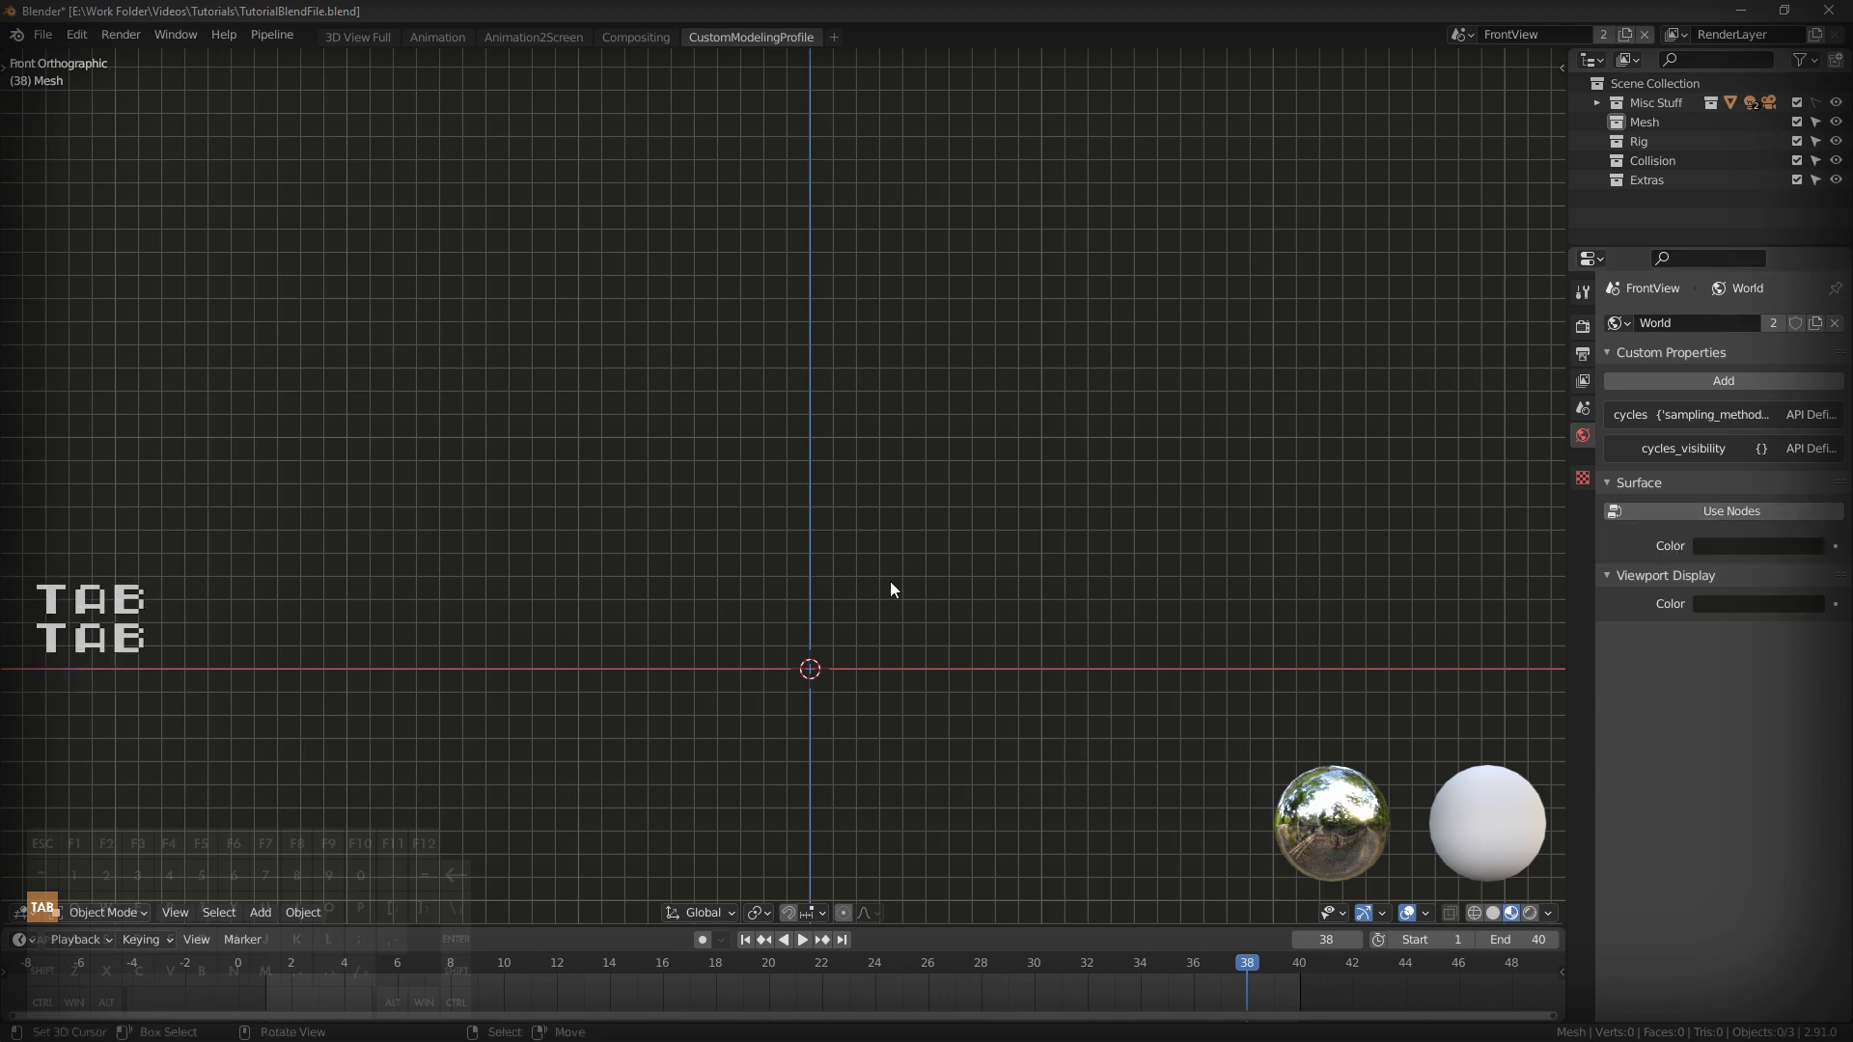
{"action": "key", "text": "shift+a"}
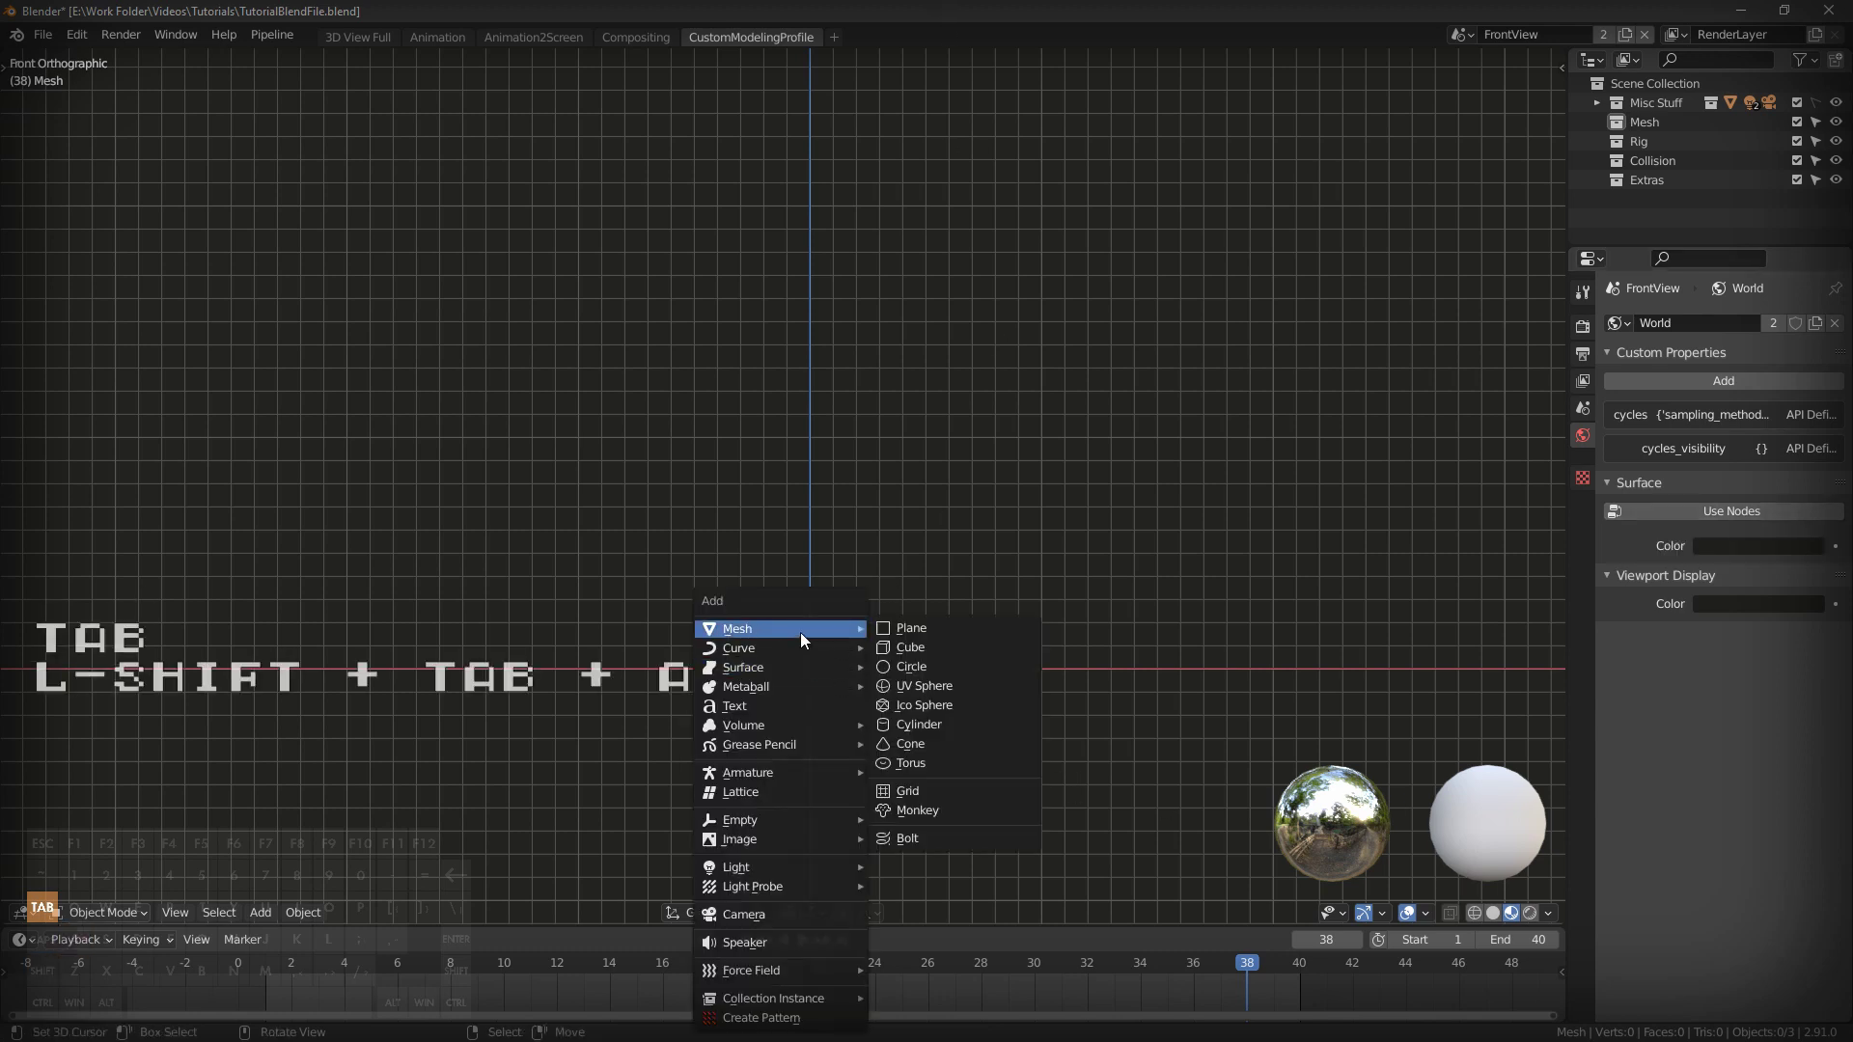
{"action": "left_click", "coordinate": [917, 662]}
{"action": "key", "text": "Tab"}
{"action": "key", "text": "a"}
Add a horizontal loop cut around the cube's middle and bevel it into a wide band.
{"action": "key", "text": "ctrl+r"}
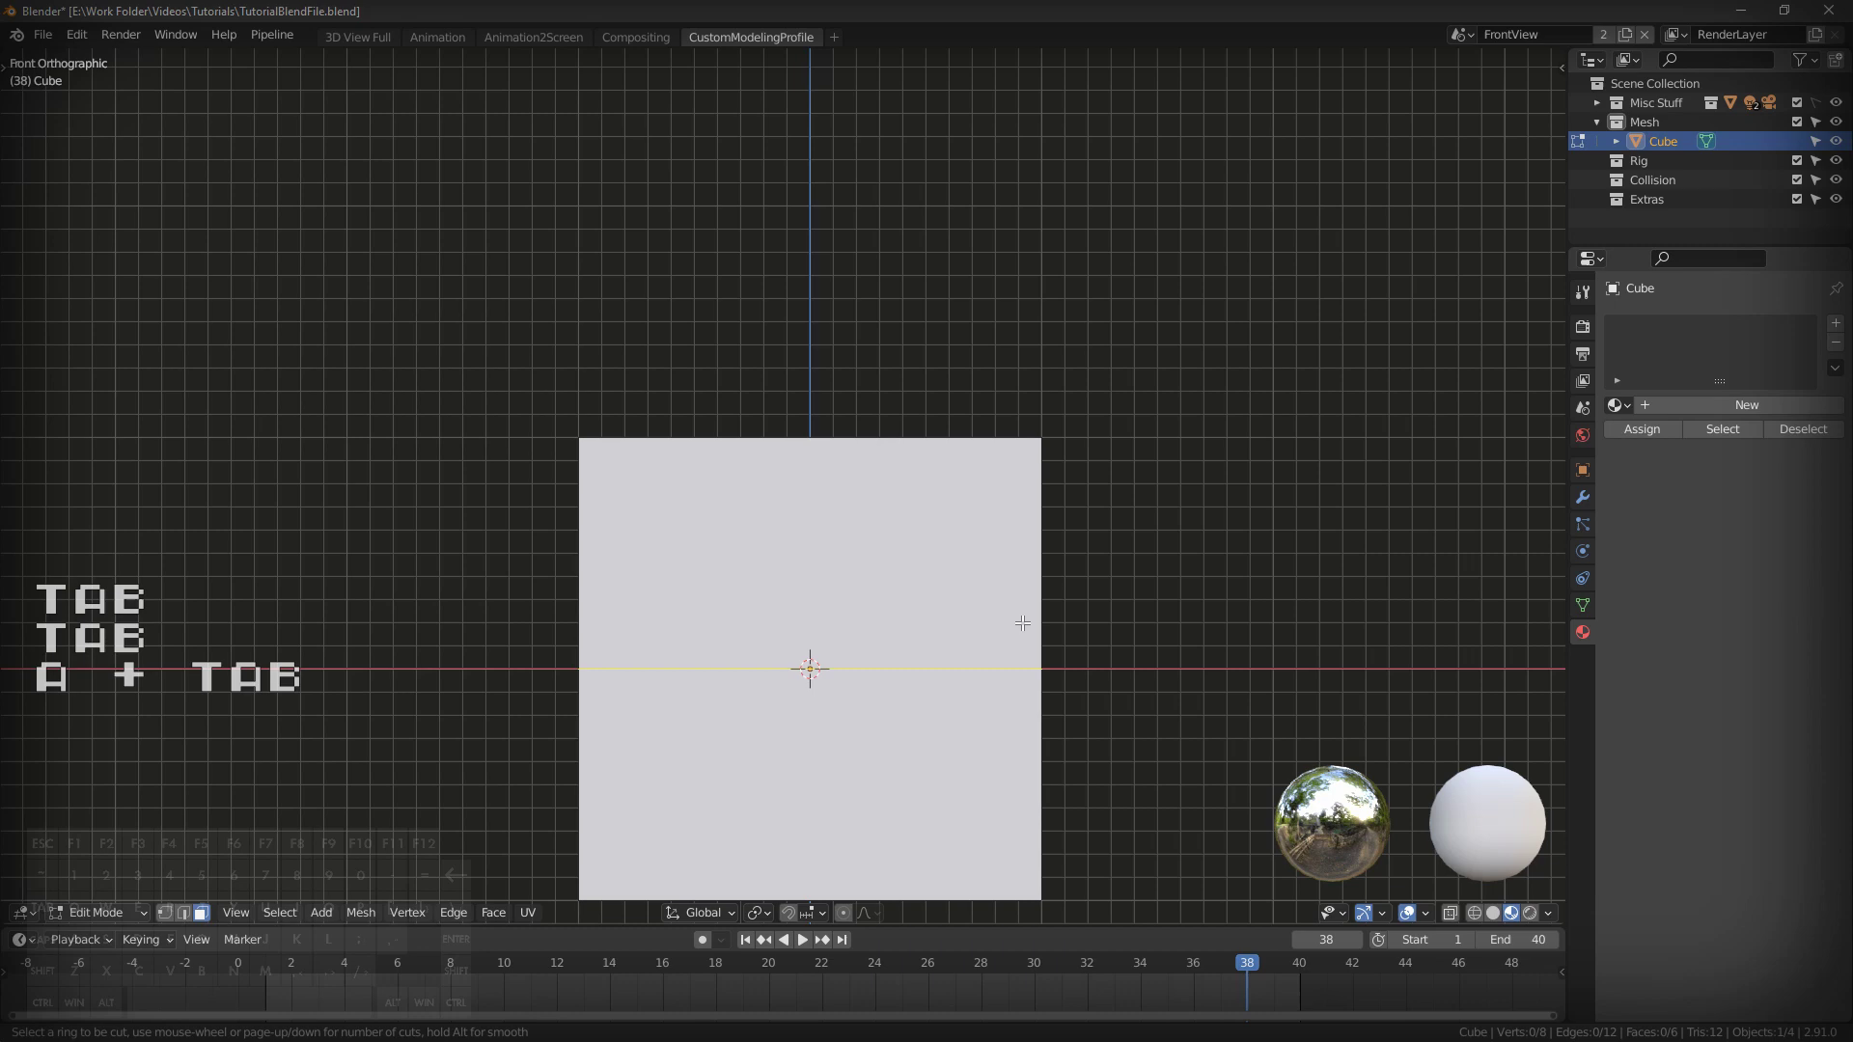
{"action": "left_click", "coordinate": [1022, 625]}
{"action": "right_click", "coordinate": [1022, 625]}
{"action": "key", "text": "ctrl+b"}
{"action": "left_click", "coordinate": [1258, 617]}
Extrude the cube's middle band and shrink it inward along its normals to form a narrow waist.
{"action": "key", "text": "e"}
{"action": "right_click", "coordinate": [1257, 618]}
{"action": "key", "text": "alt+s"}
{"action": "key", "text": "alt+s"}
{"action": "left_click", "coordinate": [1274, 663]}
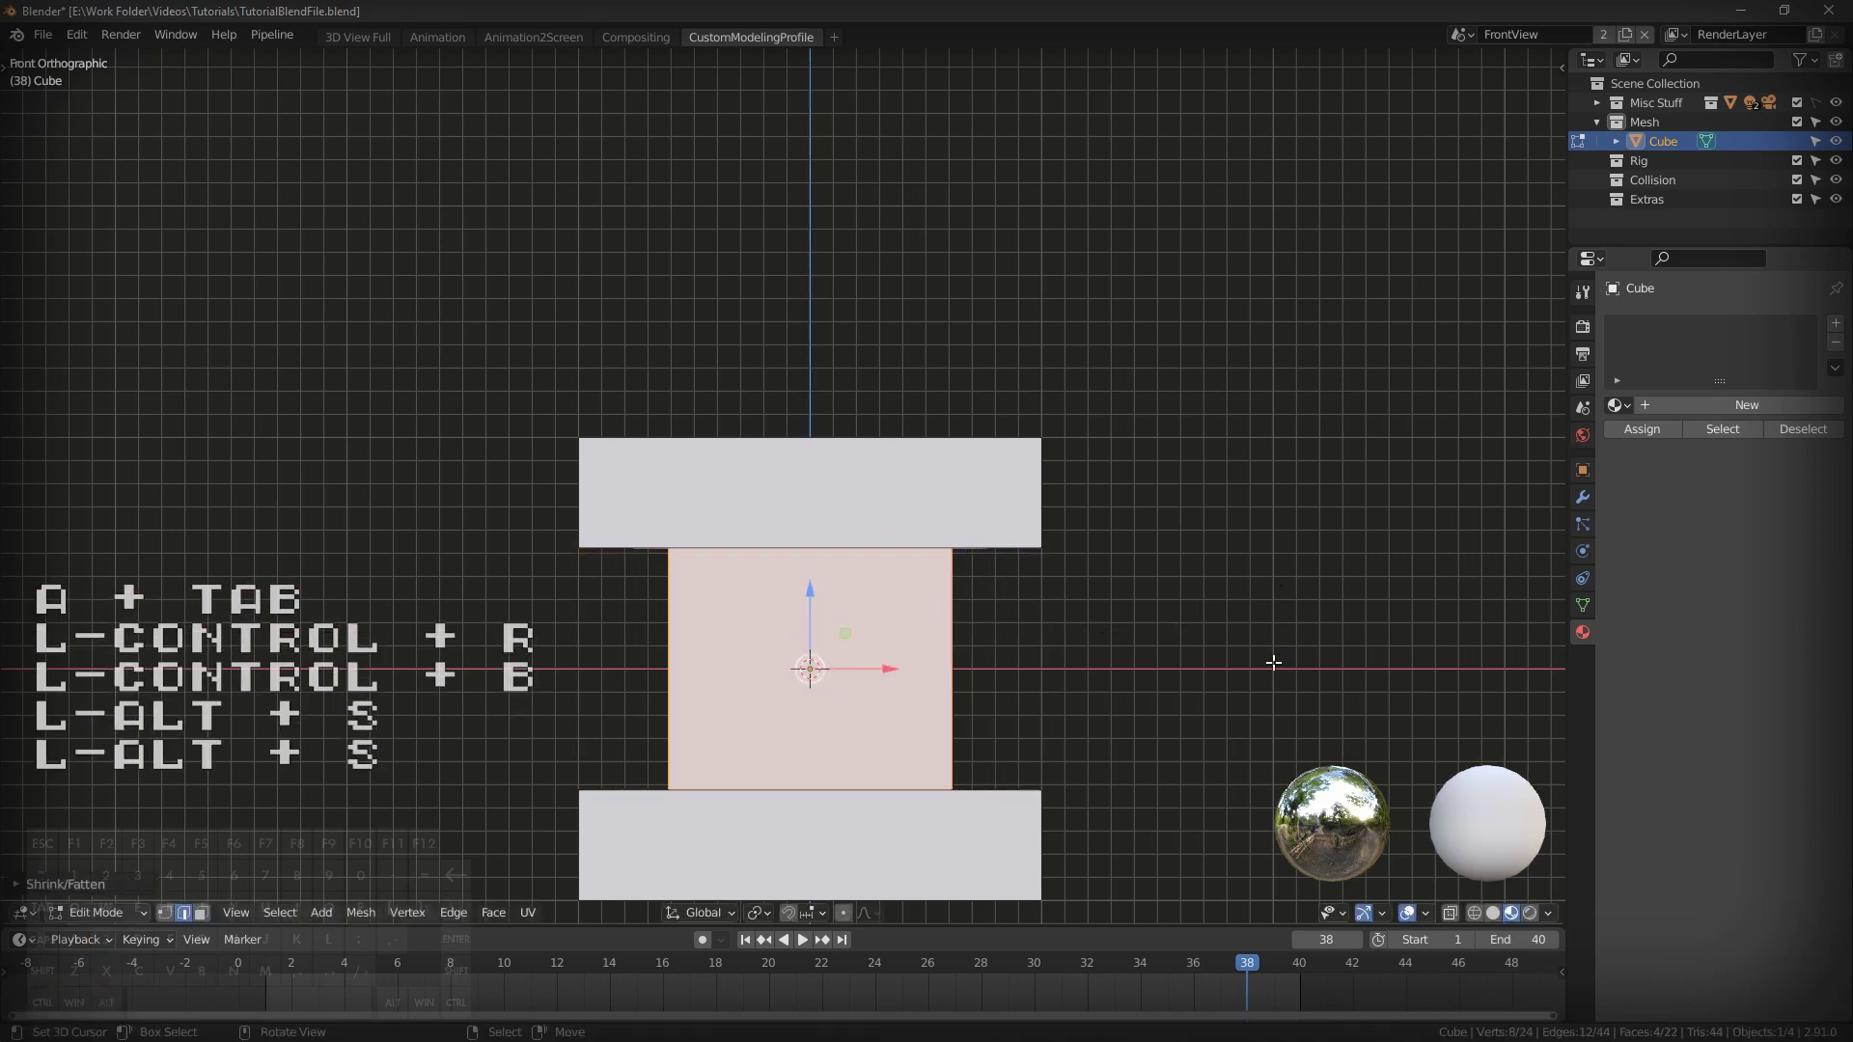
Select the cube's top and bottom faces, extrude them in place and scale them inward.
{"action": "middle_click_drag", "start_coordinate": [926, 446], "coordinate": [796, 444]}
{"action": "scroll", "coordinate": [791, 512], "scroll_direction": "down", "scroll_amount": 6}
{"action": "left_click", "coordinate": [200, 913]}
{"action": "right_click", "coordinate": [783, 477]}
{"action": "right_click", "coordinate": [832, 627], "text": "shift"}
{"action": "middle_click_drag", "start_coordinate": [795, 691], "coordinate": [878, 676]}
{"action": "key", "text": "e"}
{"action": "right_click", "coordinate": [1117, 612]}
{"action": "key", "text": "s"}
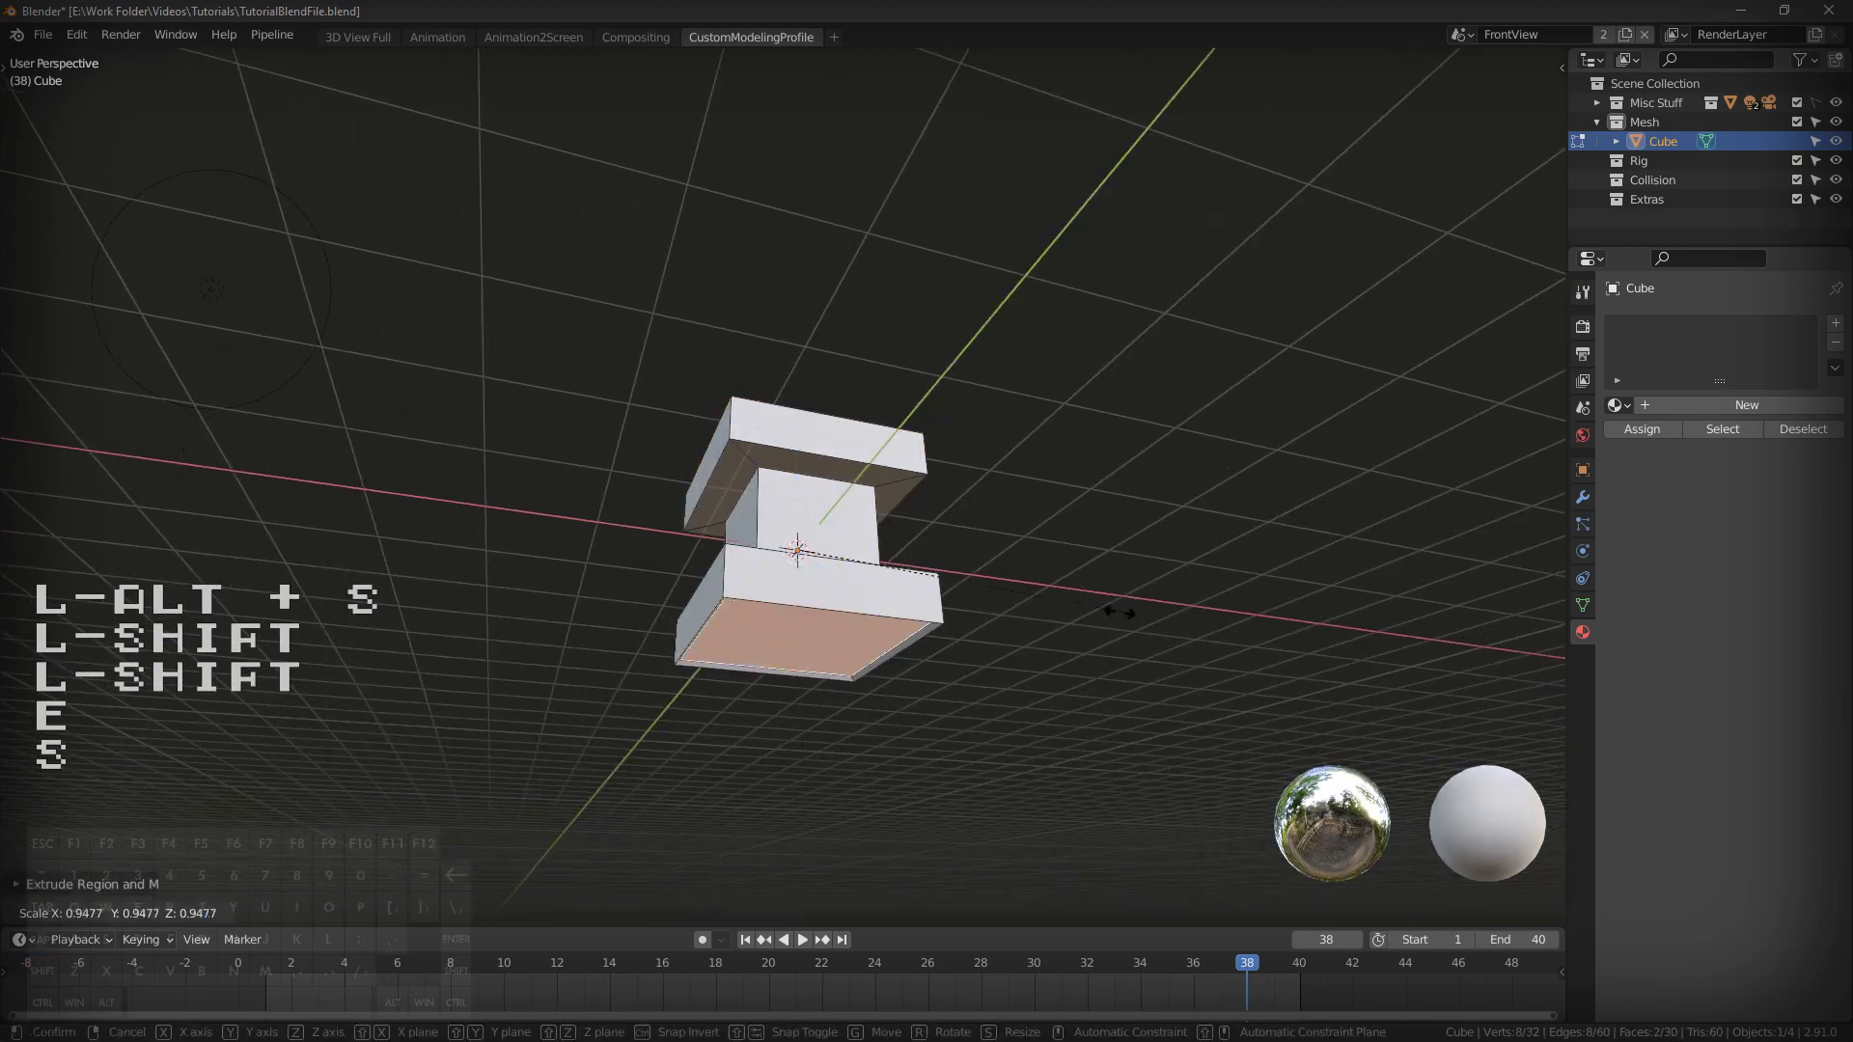
{"action": "left_click", "coordinate": [1033, 616]}
Scale the extruded end faces apart along Z to form sloped caps on both ends of the mesh.
{"action": "key", "text": "s"}
{"action": "key", "text": "z"}
{"action": "left_click", "coordinate": [859, 186]}
{"action": "key", "text": "KP_1"}
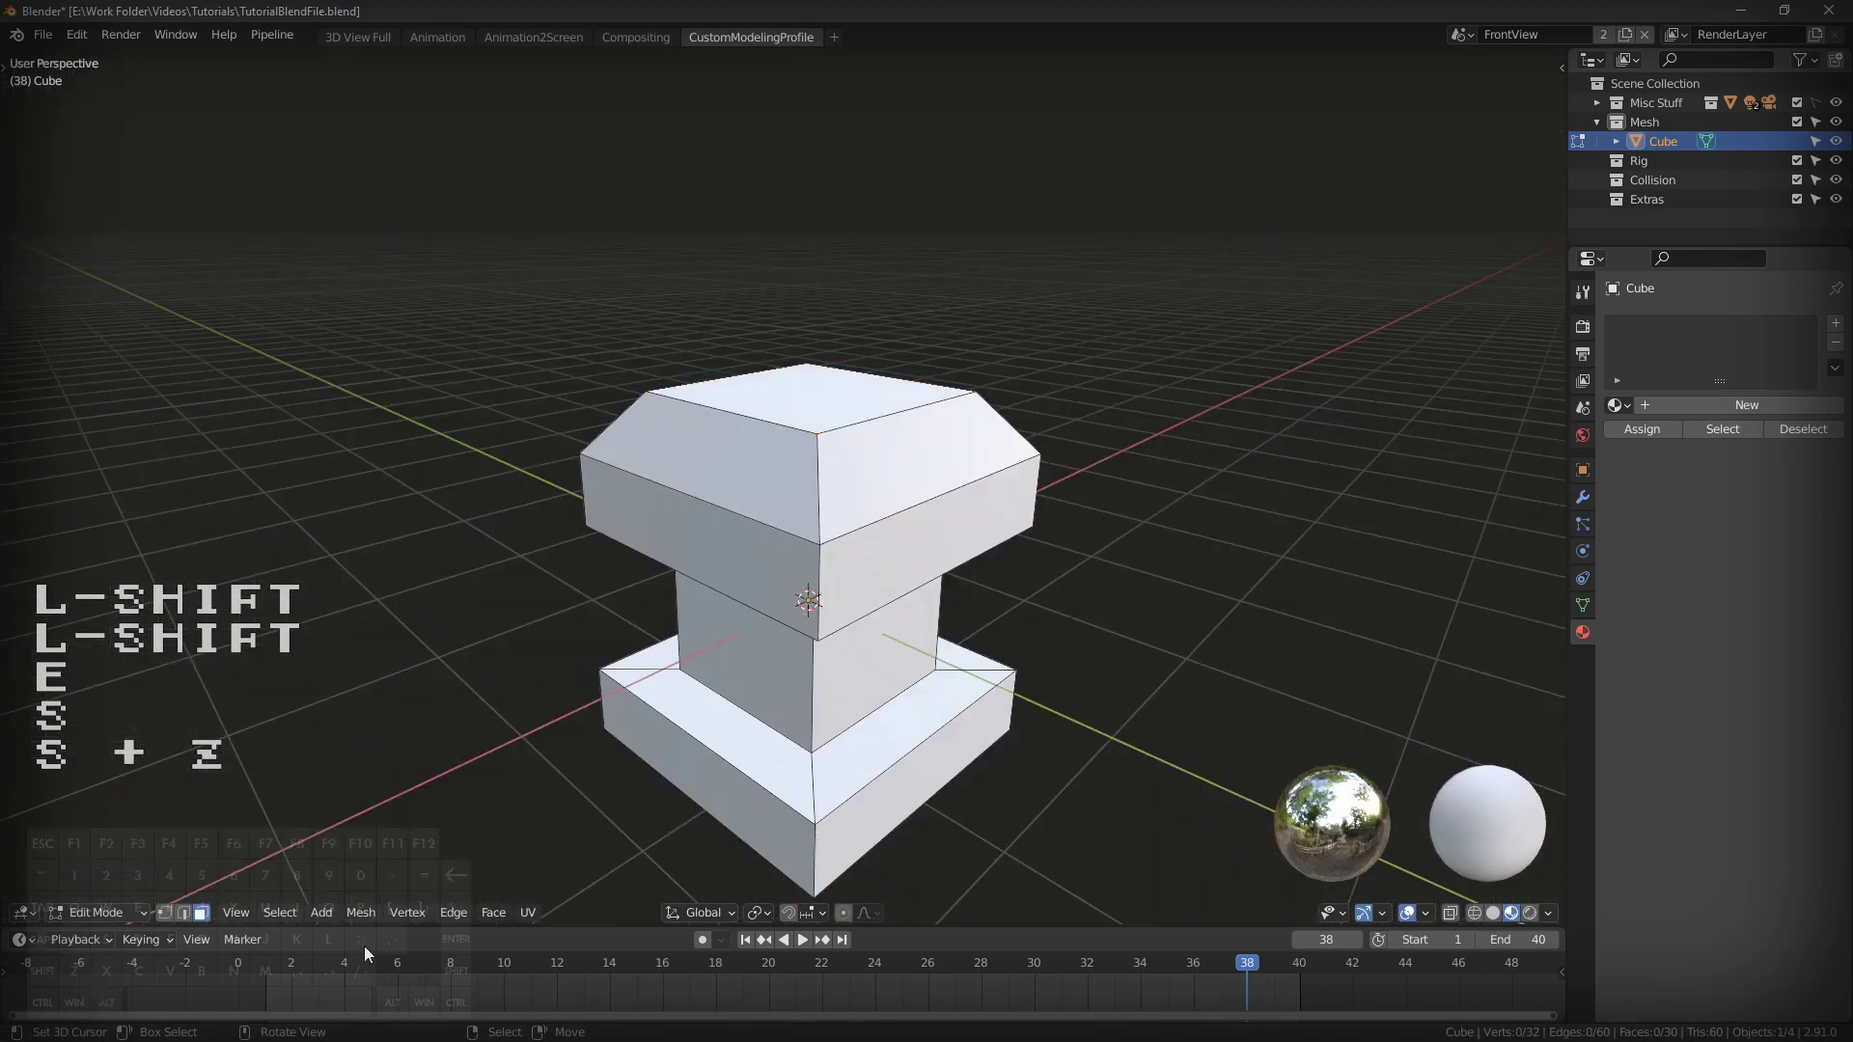
Bevel the vertical corner edges of the caps, blocks and waist to make the mesh eight-sided, and return to object mode.
{"action": "left_click", "coordinate": [183, 912]}
{"action": "key", "text": "alt+a"}
{"action": "right_click", "coordinate": [814, 687], "text": "alt+shift"}
{"action": "right_click", "coordinate": [678, 618], "text": "alt+shift"}
{"action": "middle_click_drag", "start_coordinate": [1162, 641], "coordinate": [943, 620]}
{"action": "right_click", "coordinate": [955, 735], "text": "alt+shift"}
{"action": "mouse_move", "coordinate": [1075, 558]}
{"action": "middle_mouse_down"}
{"action": "mouse_move", "coordinate": [1018, 556]}
{"action": "mouse_move", "coordinate": [1081, 540]}
{"action": "middle_mouse_up"}
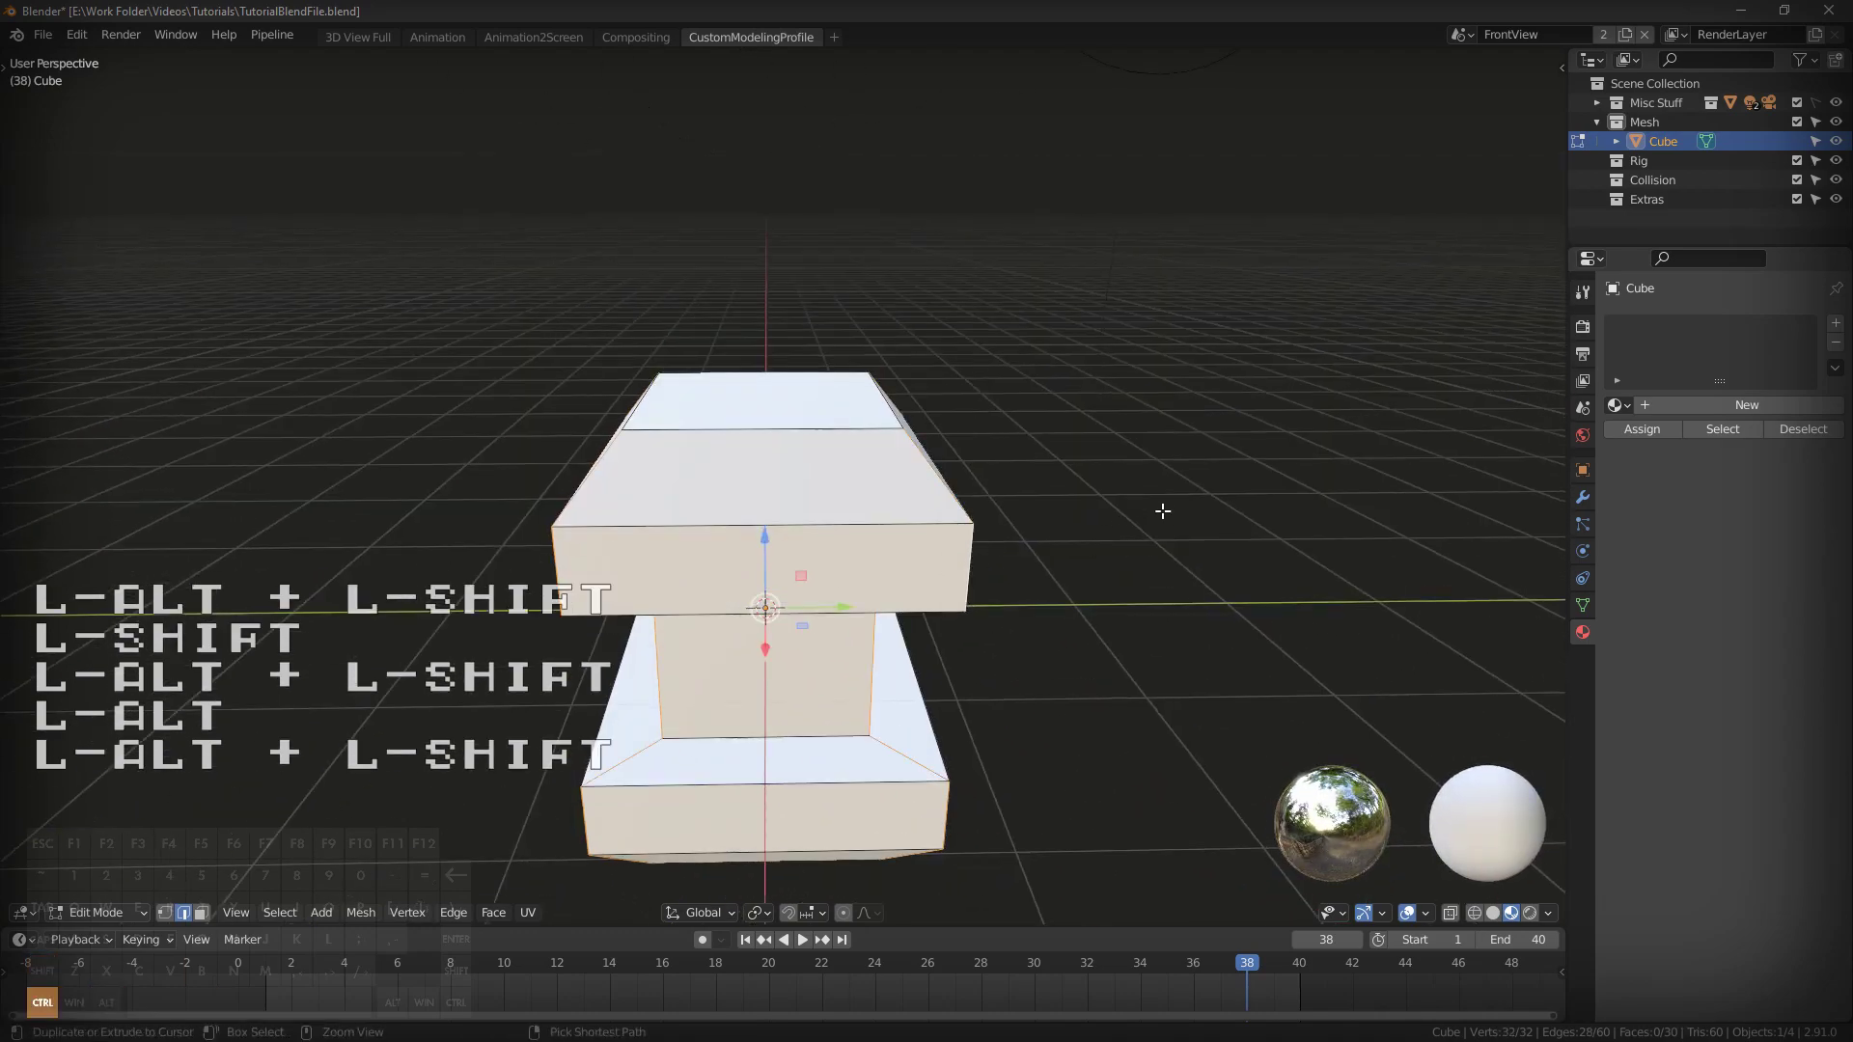
{"action": "key", "text": "ctrl+b"}
{"action": "left_click", "coordinate": [1241, 538]}
{"action": "key", "text": "Home"}
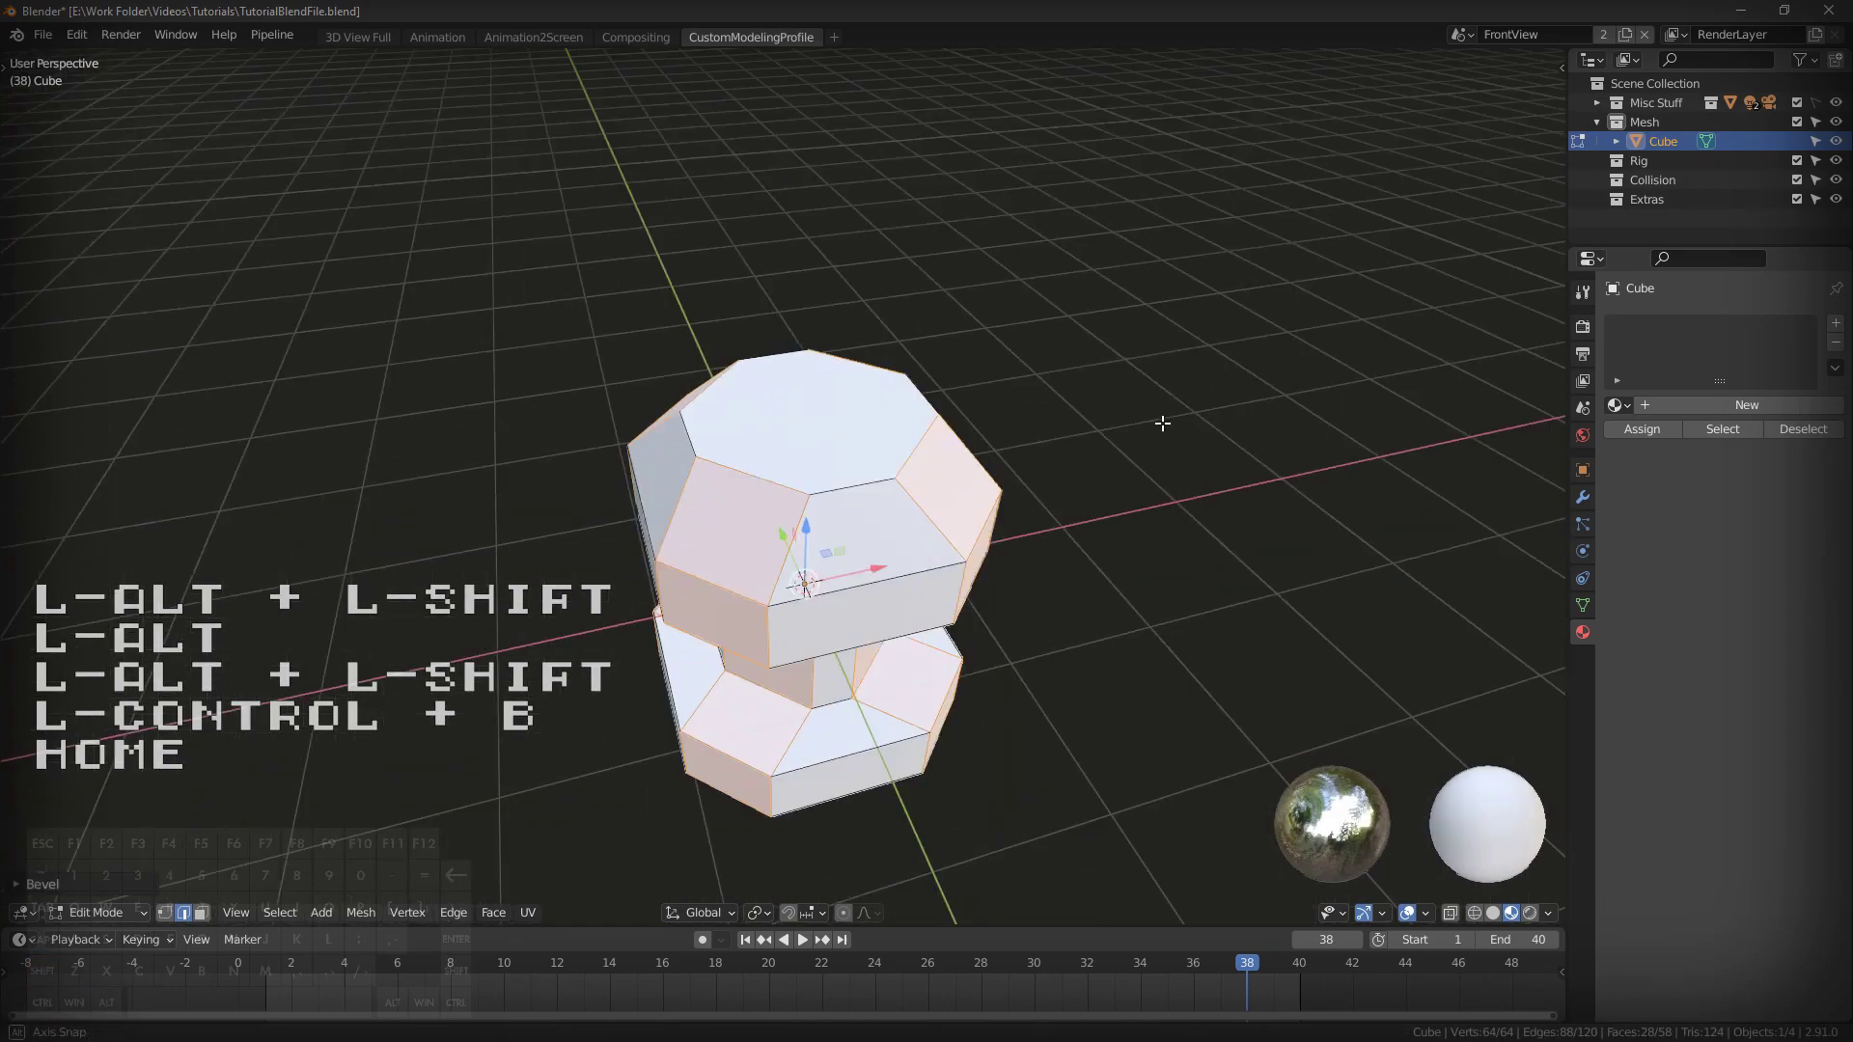
{"action": "middle_click_drag", "start_coordinate": [1162, 418], "coordinate": [1084, 401]}
{"action": "key", "text": "End"}
{"action": "key", "text": "Tab"}
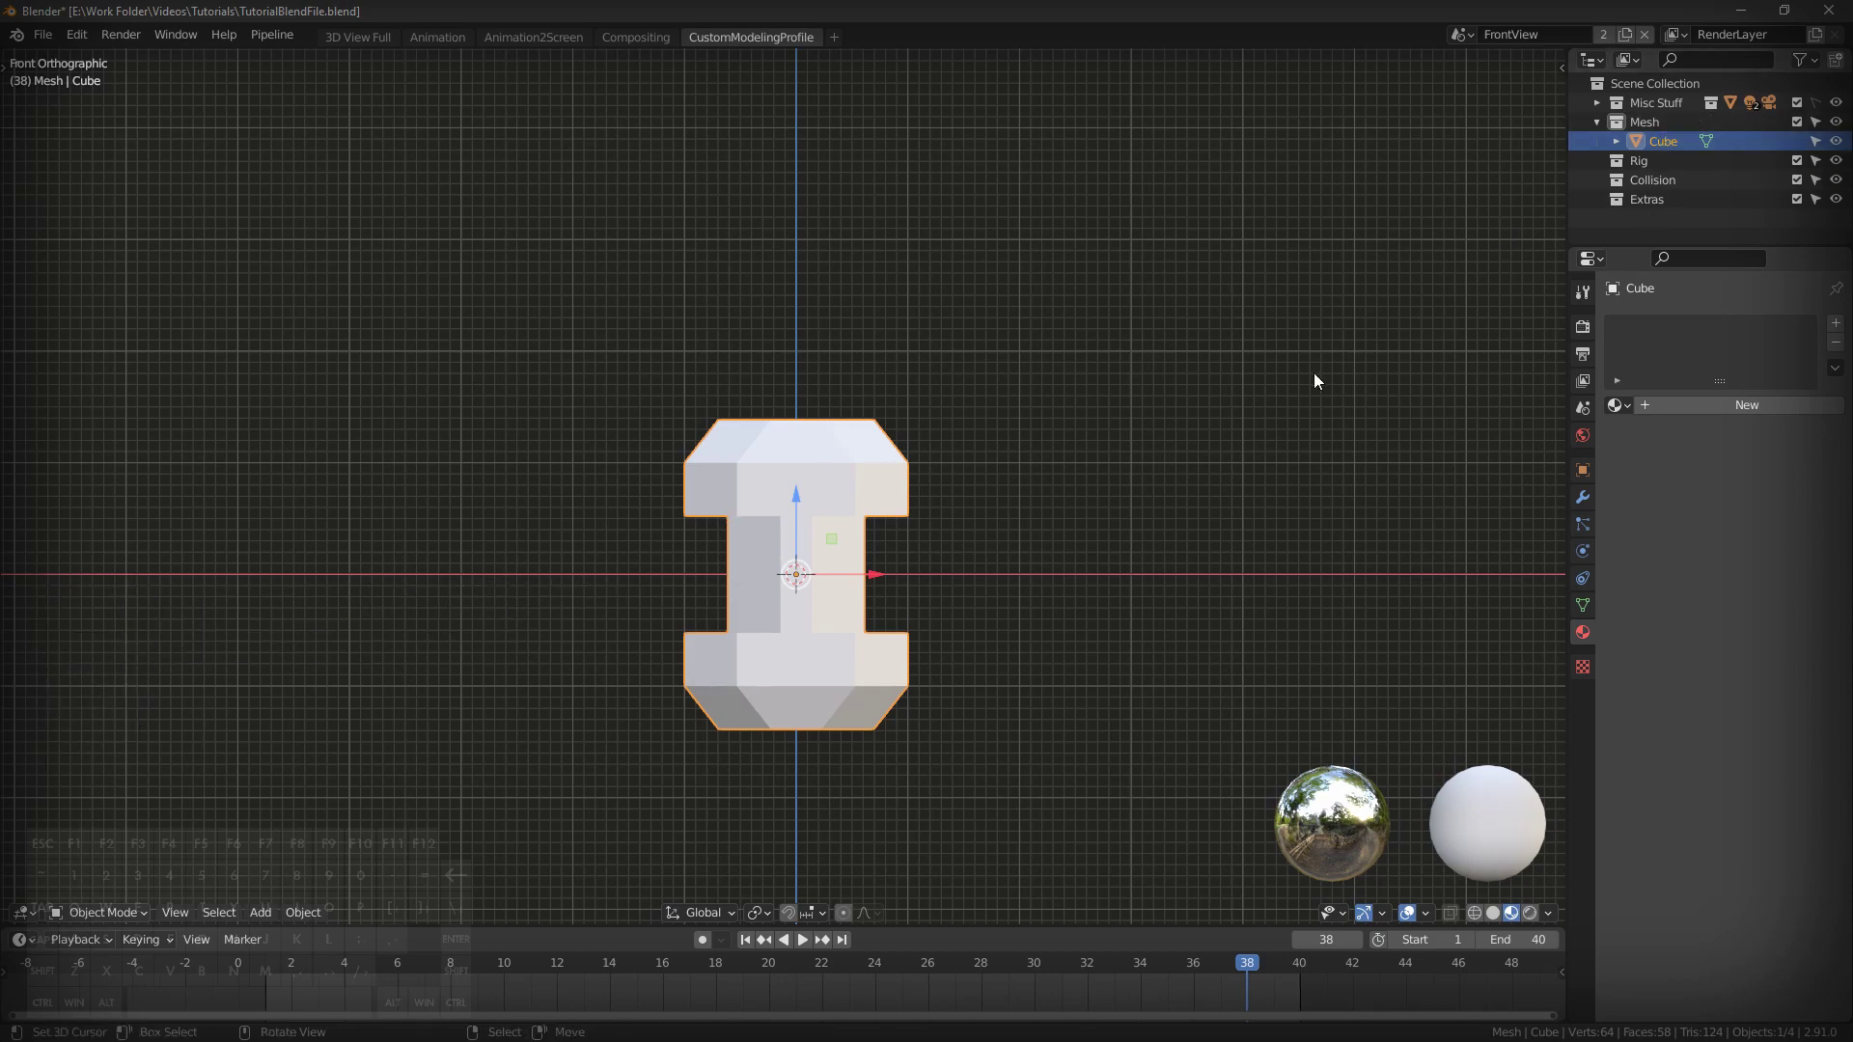
Duplicate the cube mesh in place, move the copy into the Collision collection and rename it UCX_Cube.
{"action": "key", "text": "shift+d"}
{"action": "left_click_drag", "start_coordinate": [1692, 160], "coordinate": [1663, 202]}
{"action": "double_click", "coordinate": [1672, 200]}
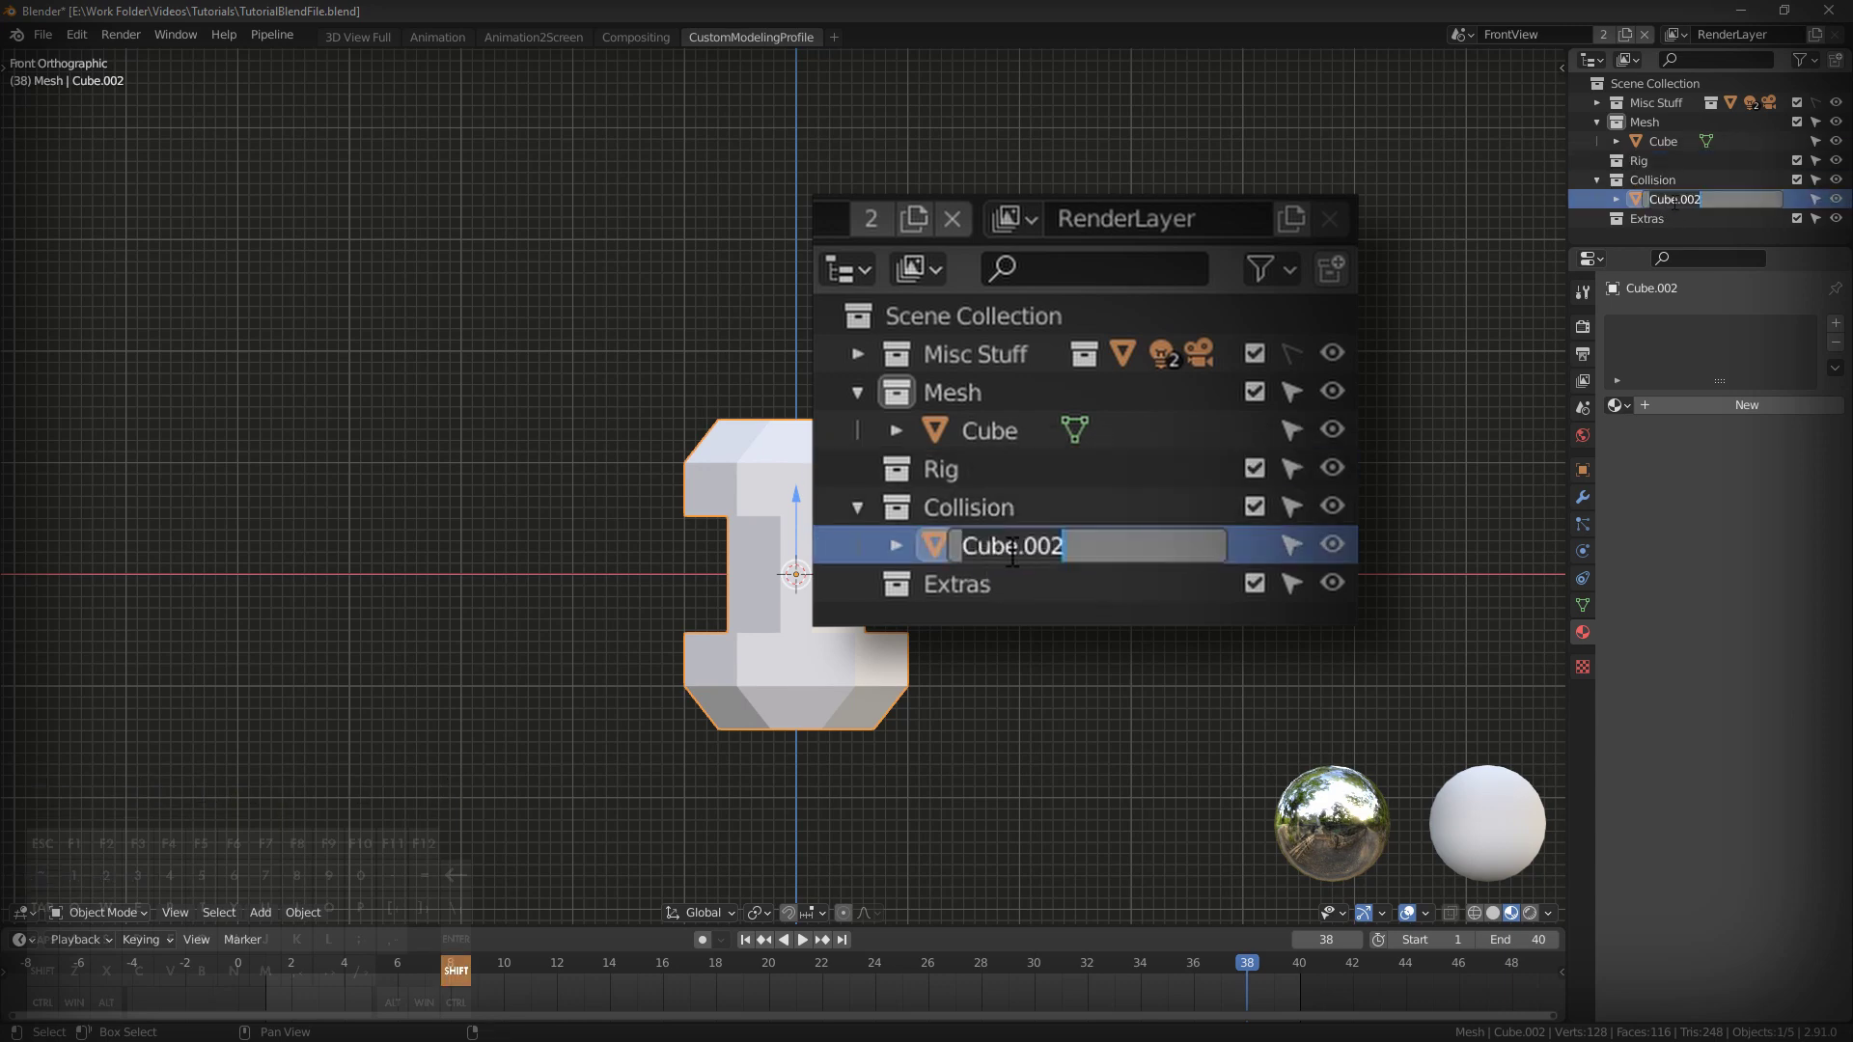
{"action": "type", "text": "UC"}
{"action": "key", "text": "shift+BackSpace"}
{"action": "type", "text": "C"}
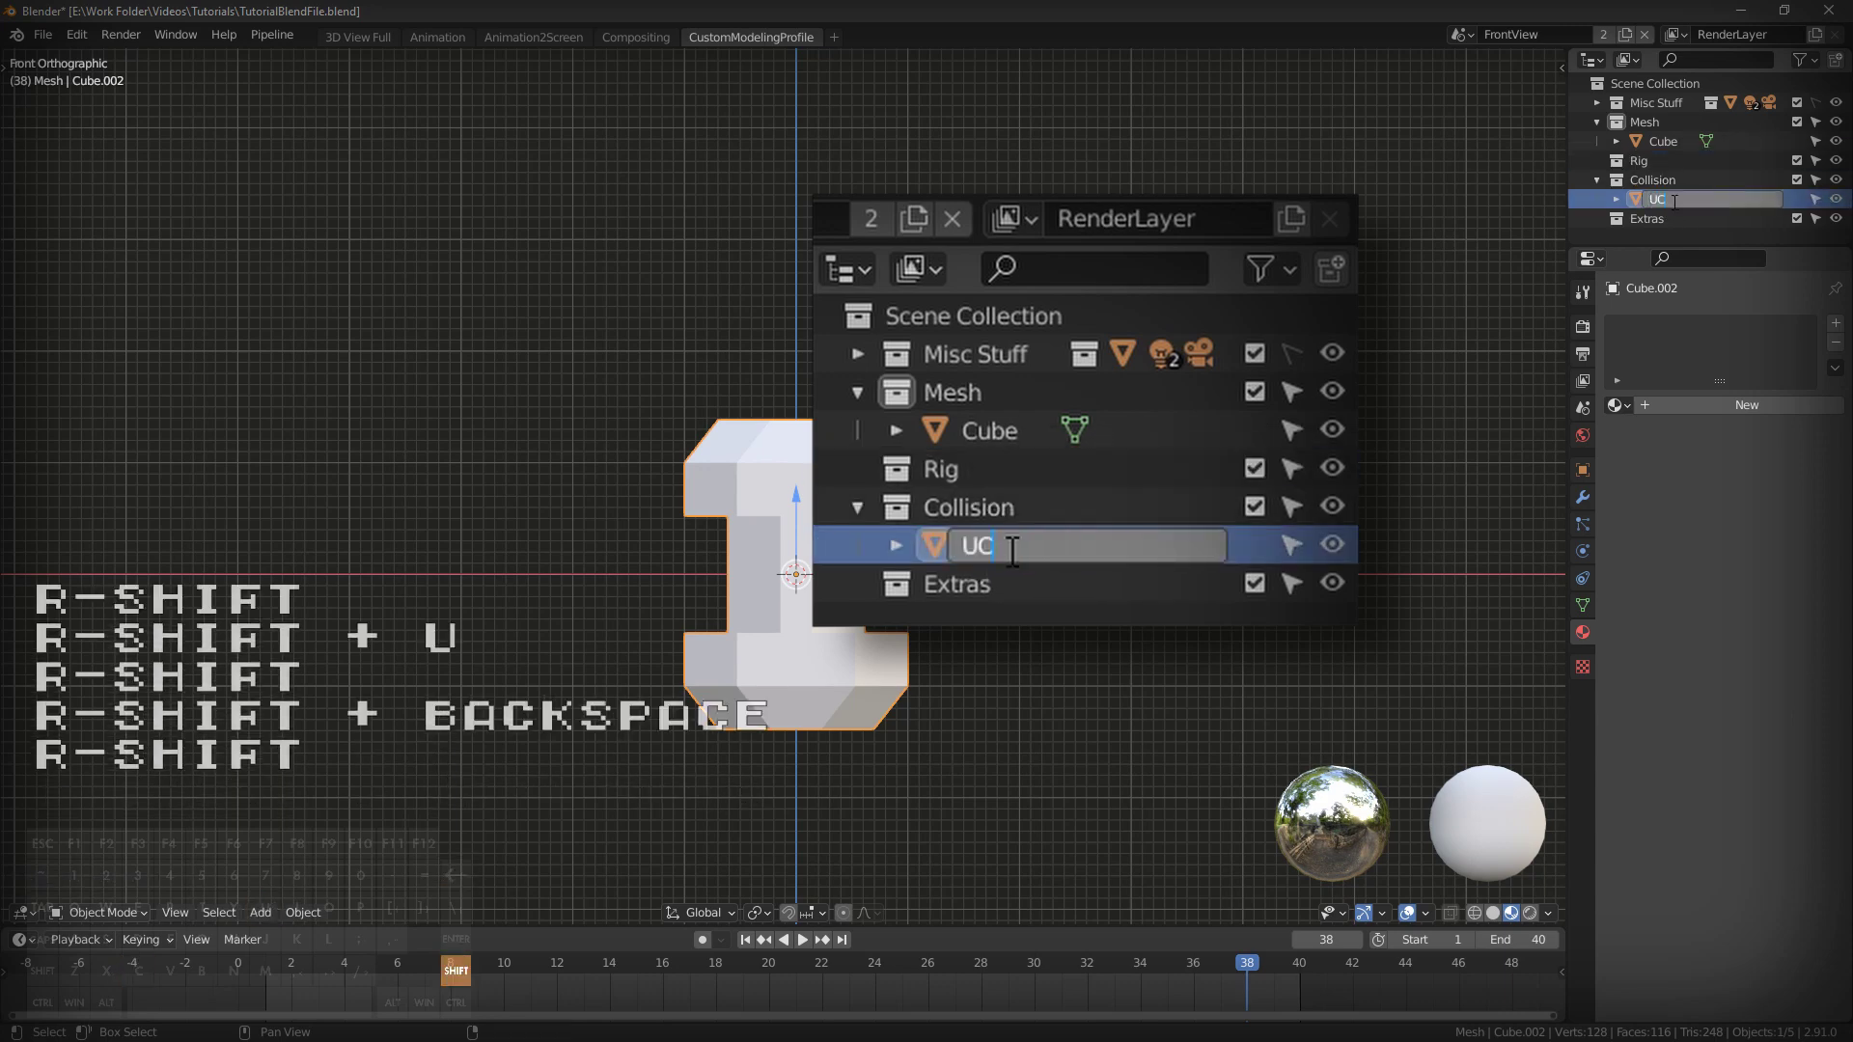
{"action": "type", "text": "X_Cube"}
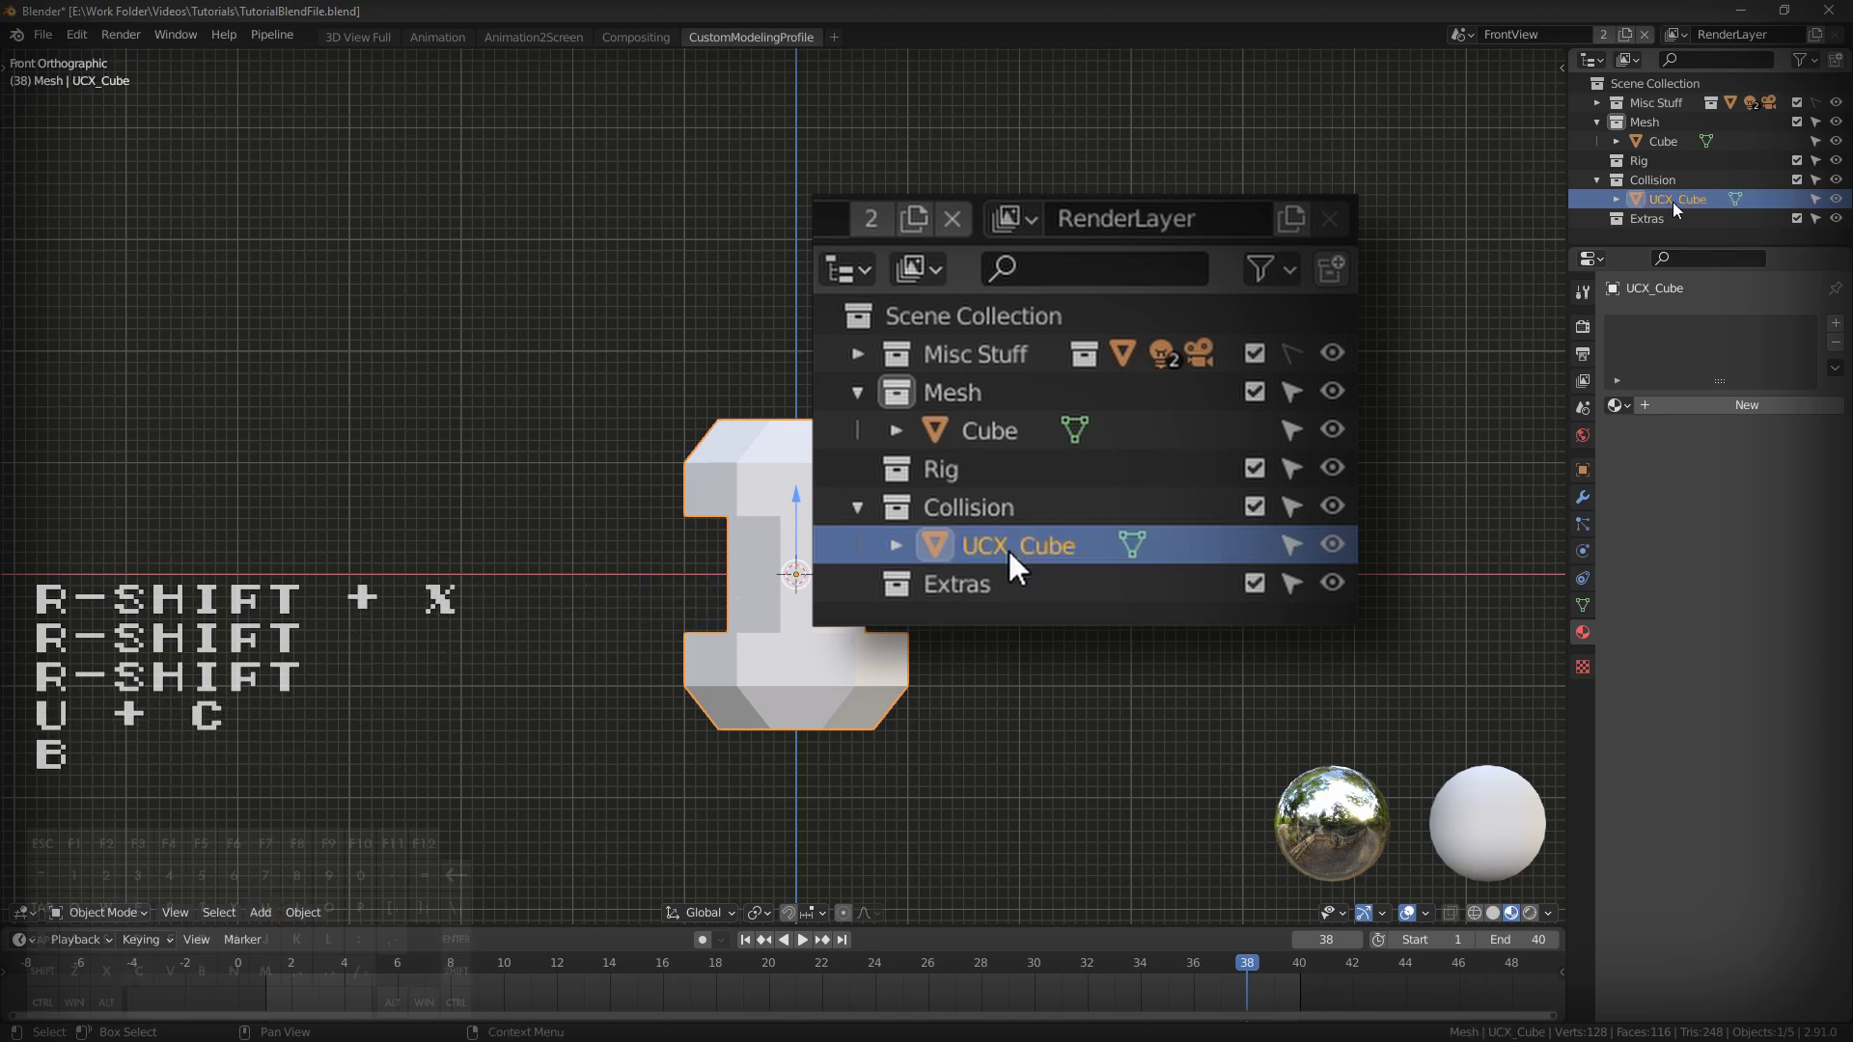
{"action": "key", "text": "Return"}
Apply Convex Hull to all of UCX_Cube's geometry and return to object mode in the front view.
{"action": "key", "text": "Tab"}
{"action": "key", "text": "a"}
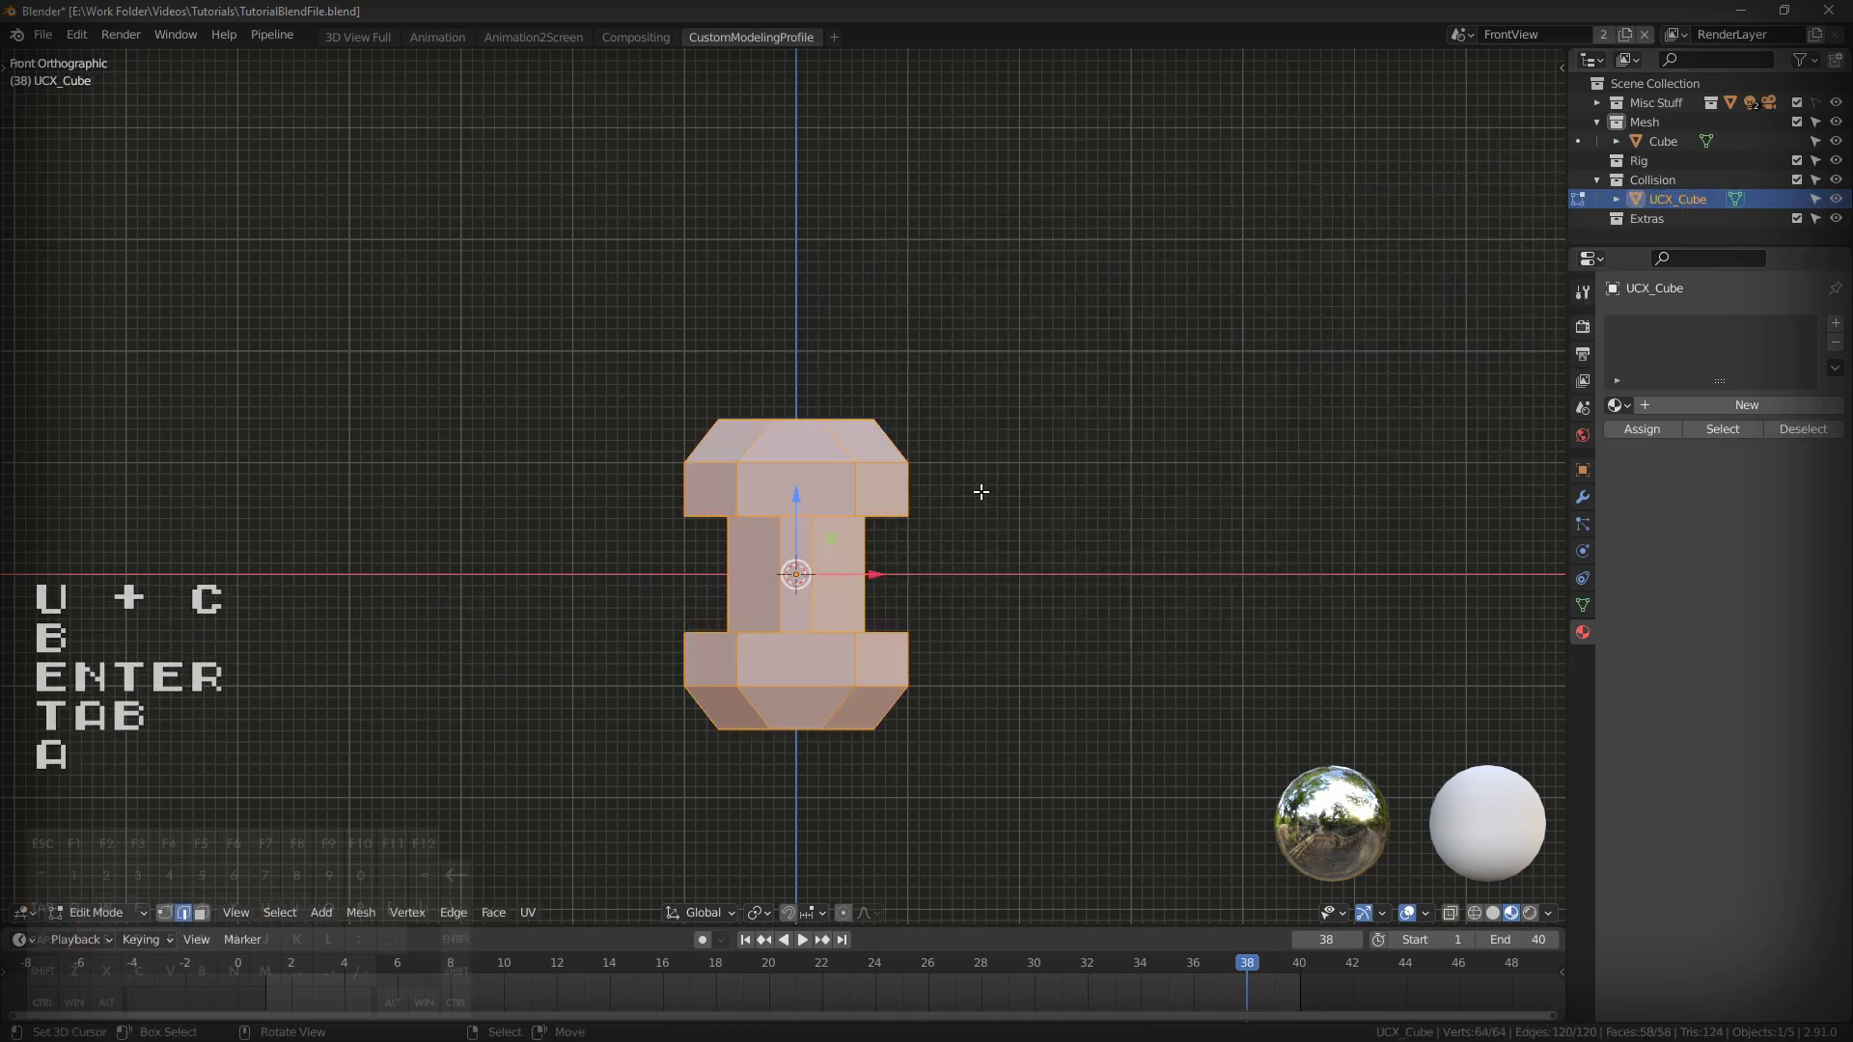
{"action": "key", "text": "space"}
{"action": "key", "text": "BackSpace"}
{"action": "type", "text": "convex"}
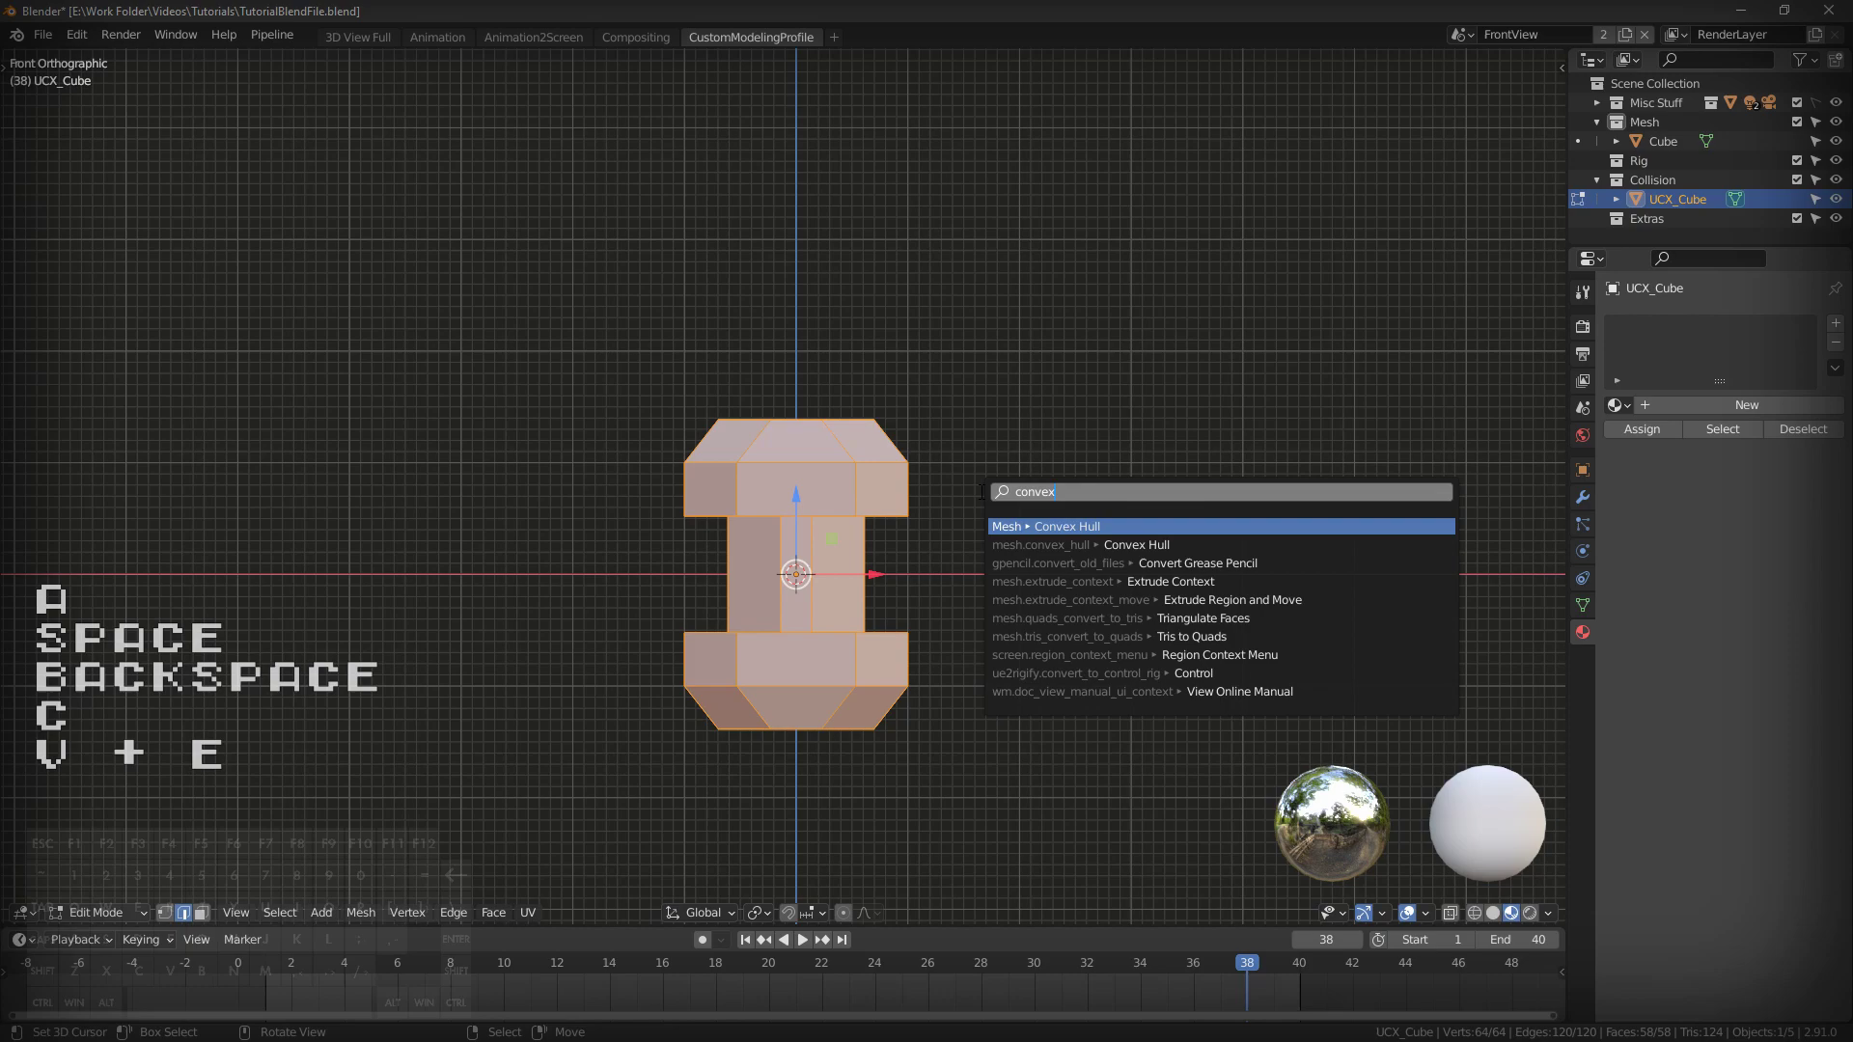
{"action": "key", "text": "Return"}
{"action": "key", "text": "Tab"}
{"action": "middle_click_drag", "start_coordinate": [1033, 392], "coordinate": [843, 558]}
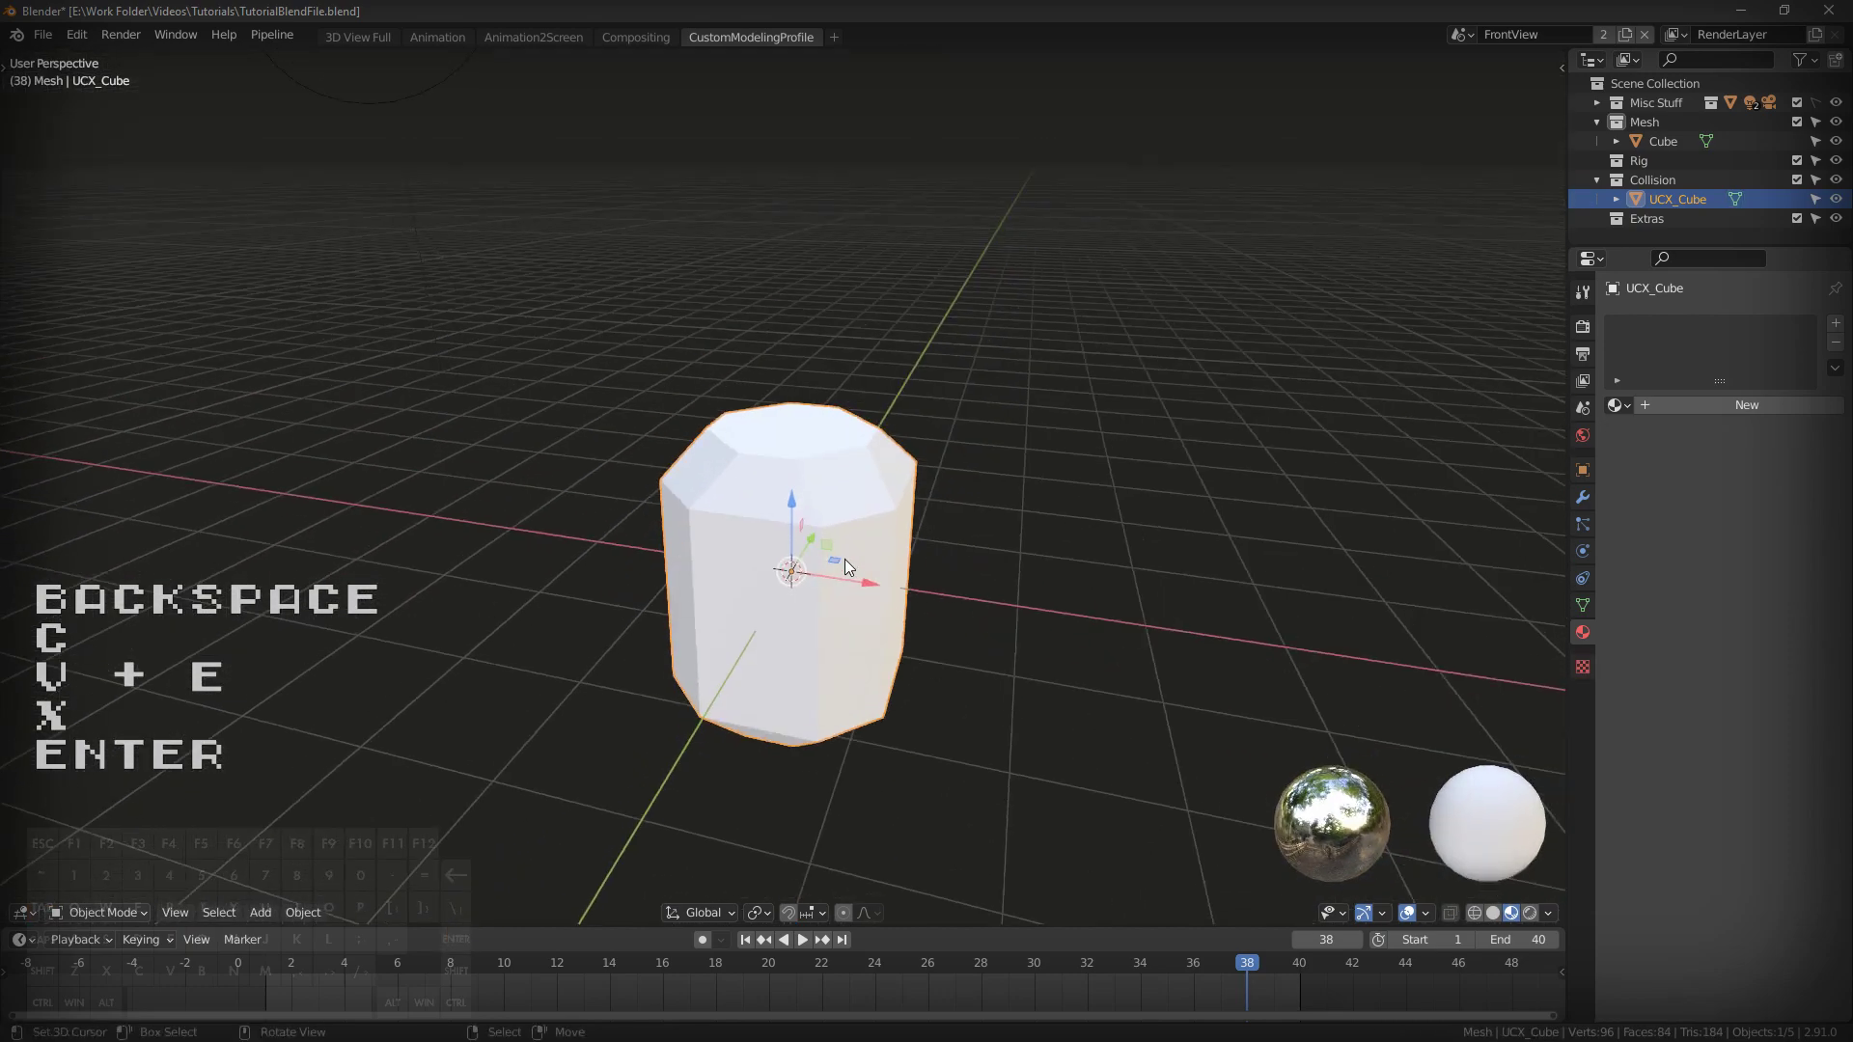
{"action": "key", "text": "KP_1"}
Select the original Cube in the Mesh collection and create a new material for it.
{"action": "left_click", "coordinate": [865, 587]}
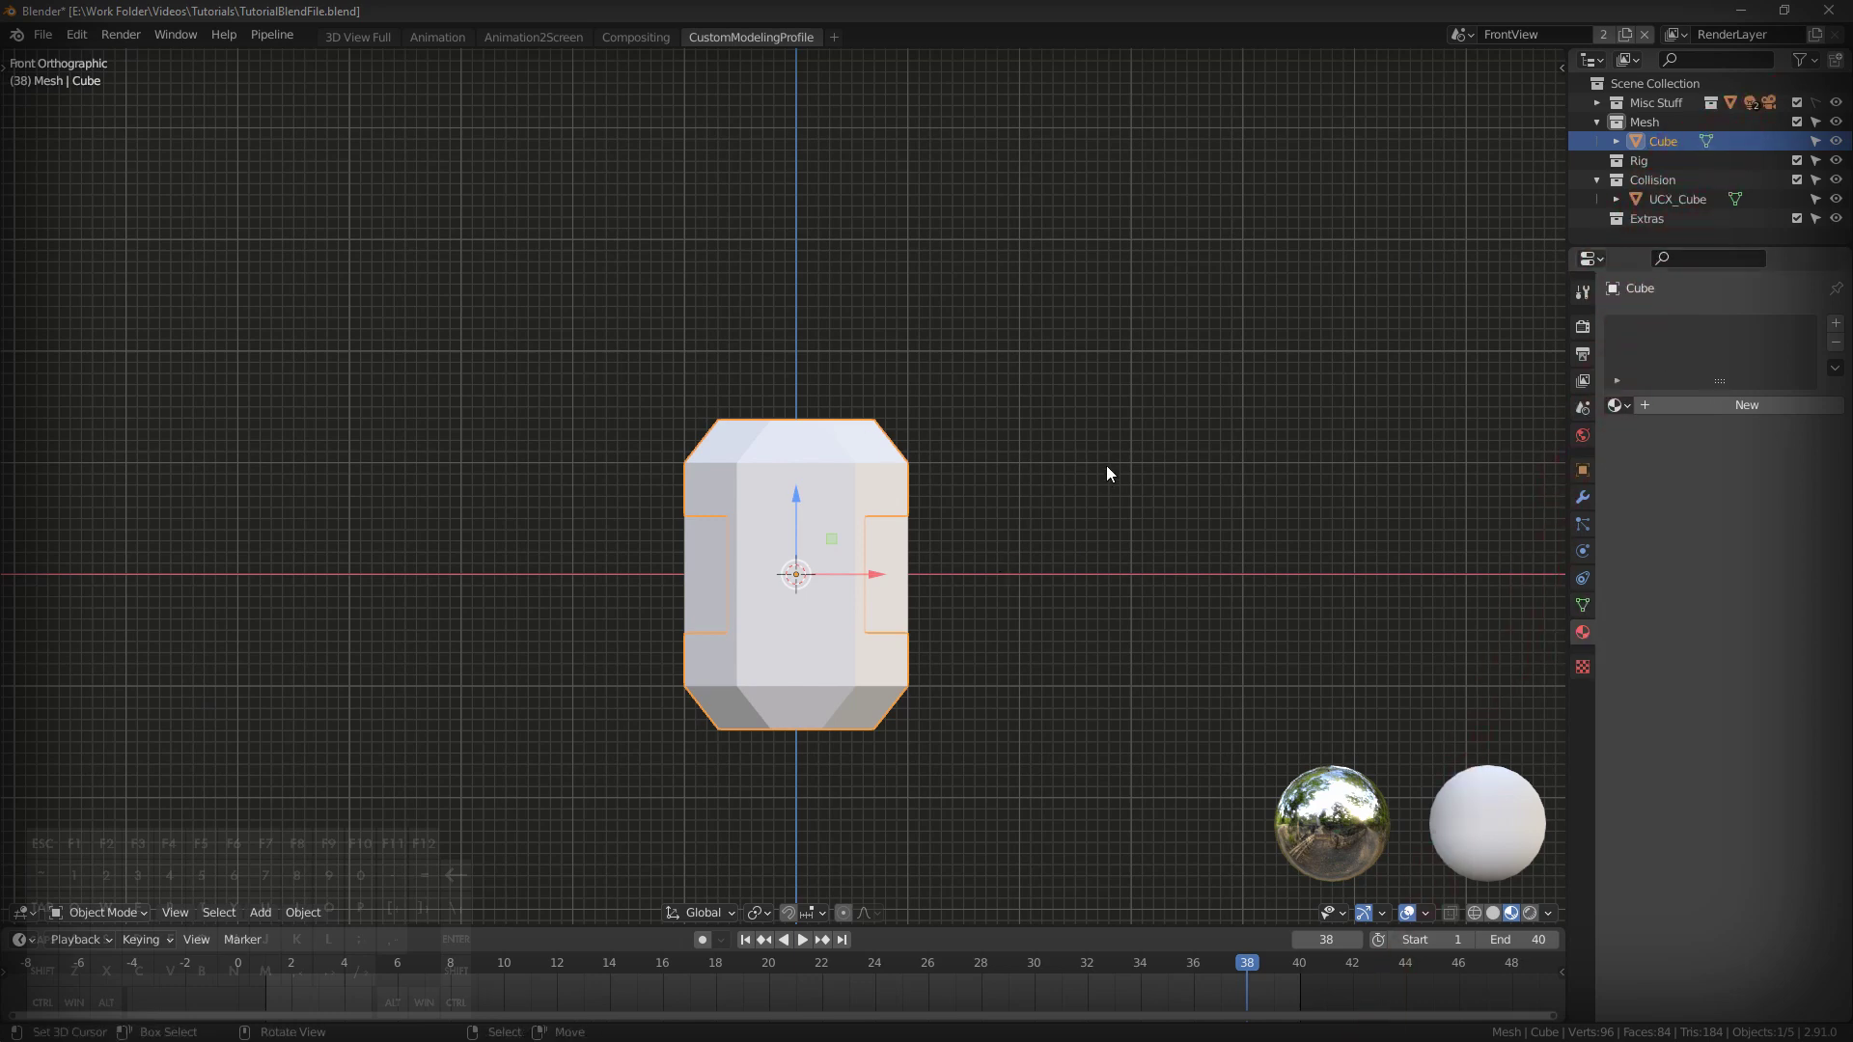
{"action": "middle_click_drag", "start_coordinate": [1107, 472], "coordinate": [1158, 453]}
{"action": "left_click", "coordinate": [1691, 407]}
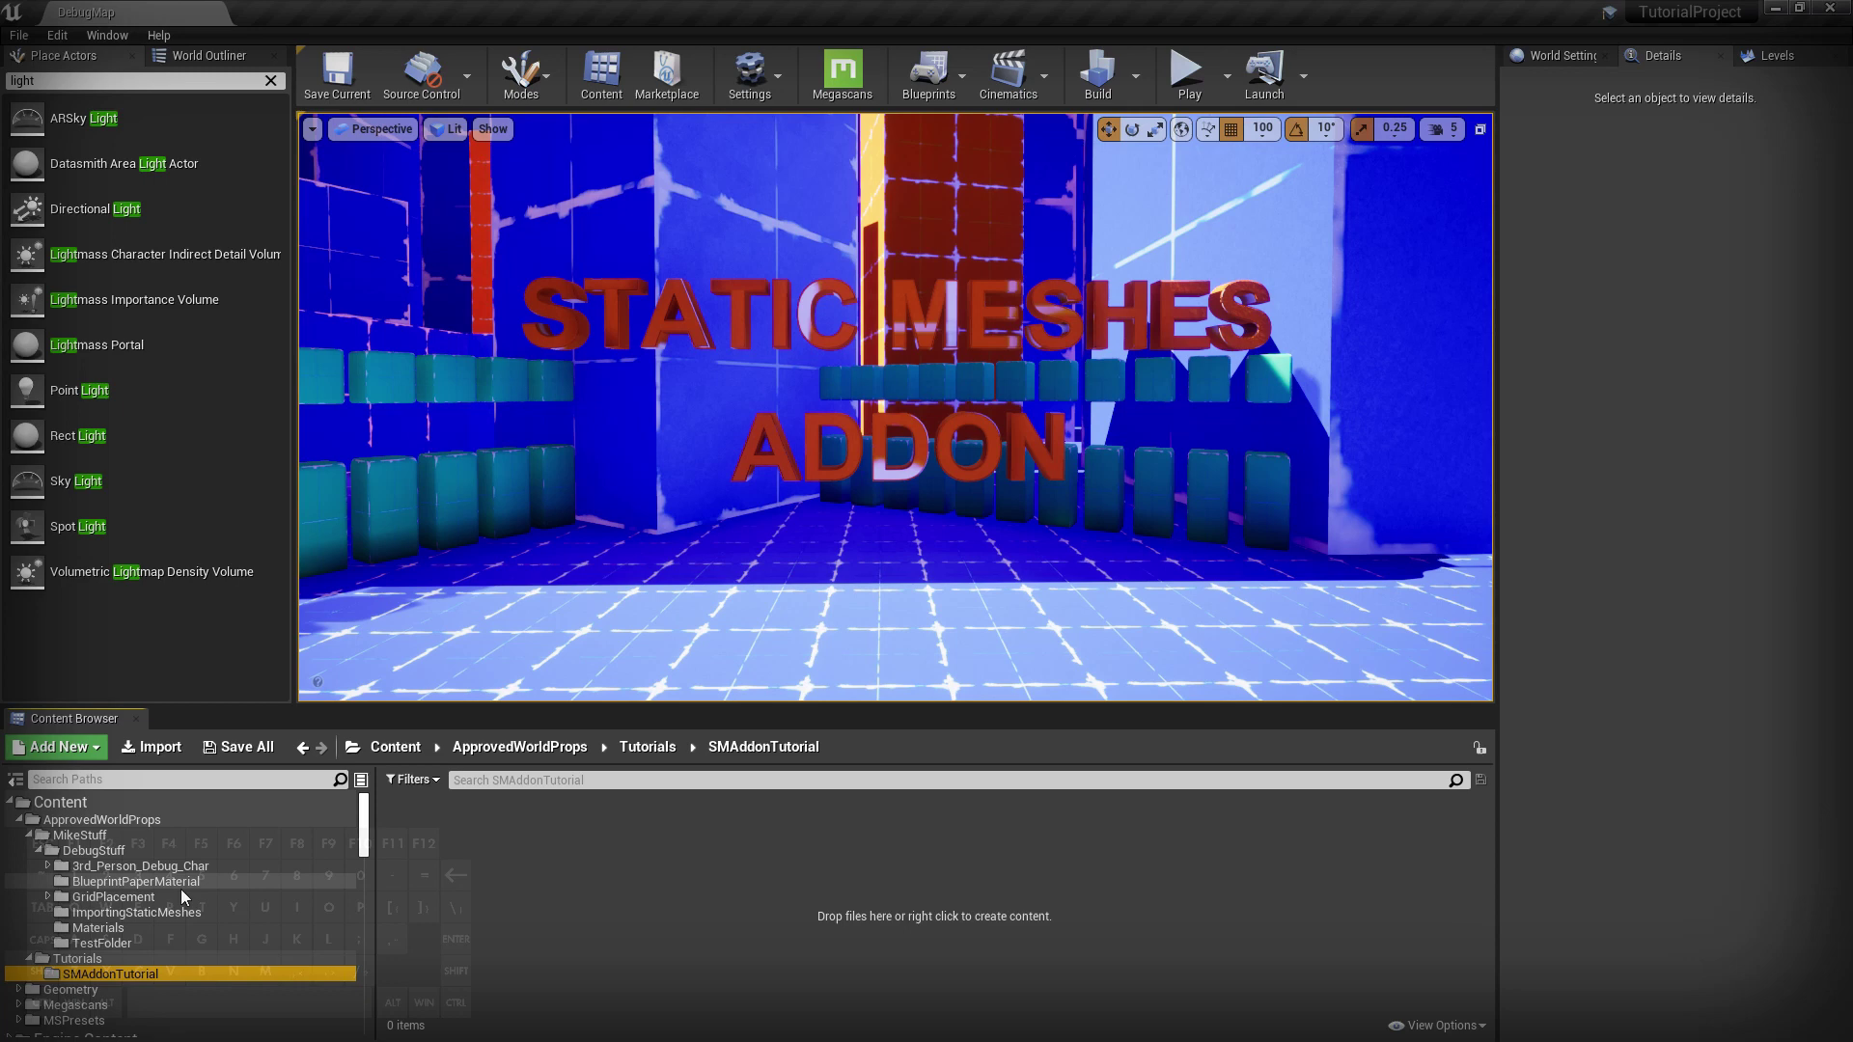
Switch to Unreal Editor, locate the title text mesh's material BlueprintPaper_OrangeRoughUVScaled in the content folders, and copy its name.
{"action": "left_click", "coordinate": [97, 927]}
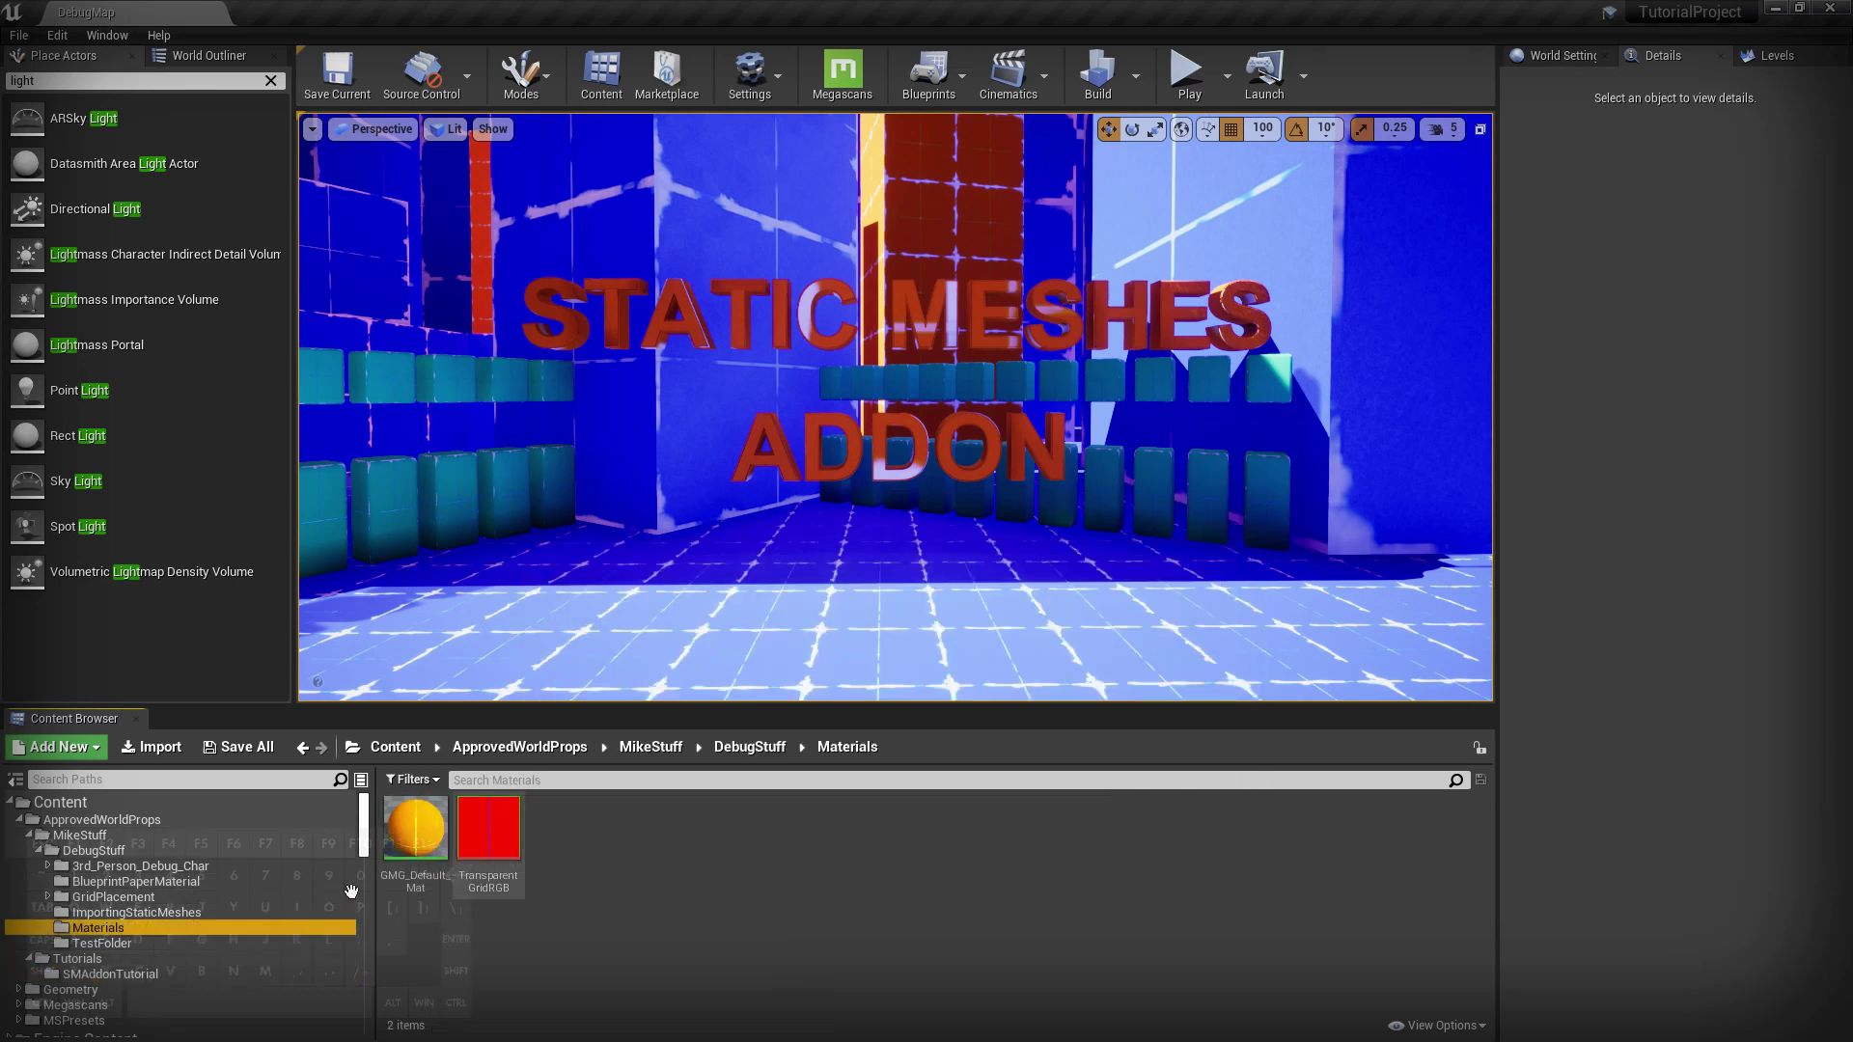
{"action": "left_click", "coordinate": [136, 912]}
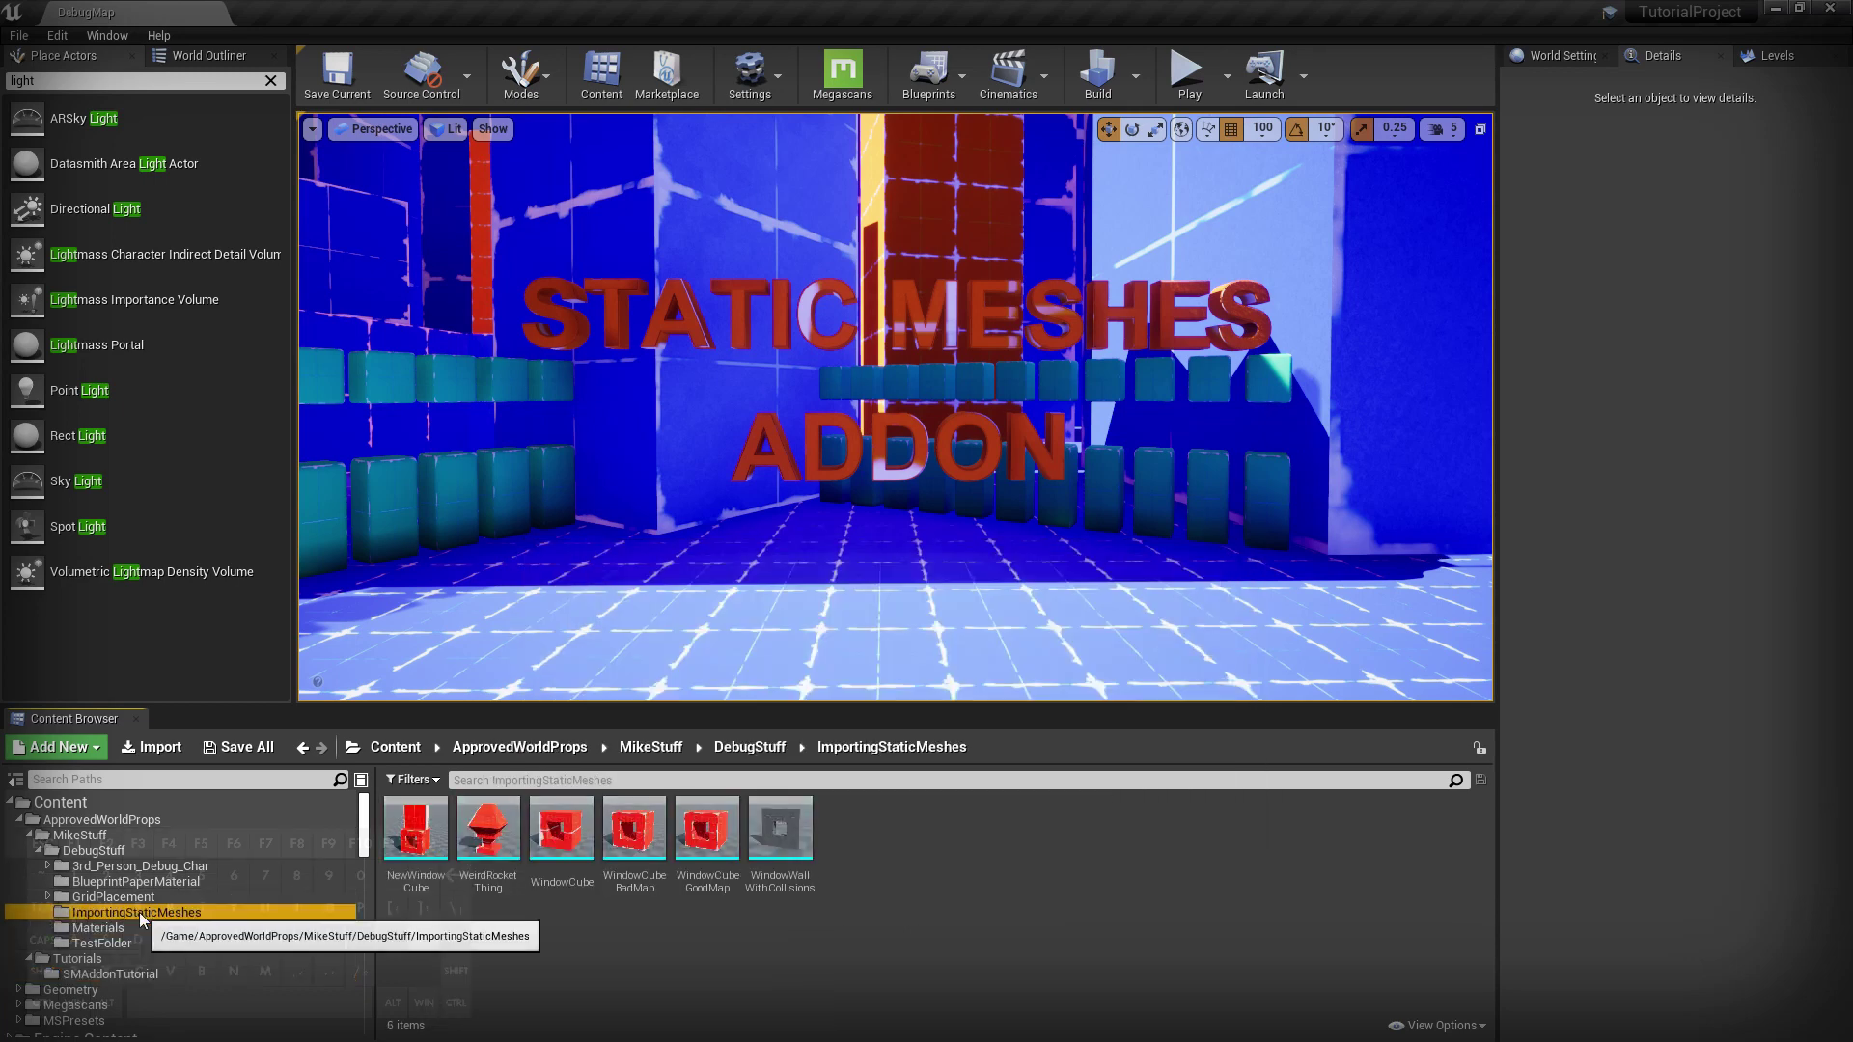
{"action": "left_click", "coordinate": [912, 324]}
{"action": "left_click", "coordinate": [1732, 596]}
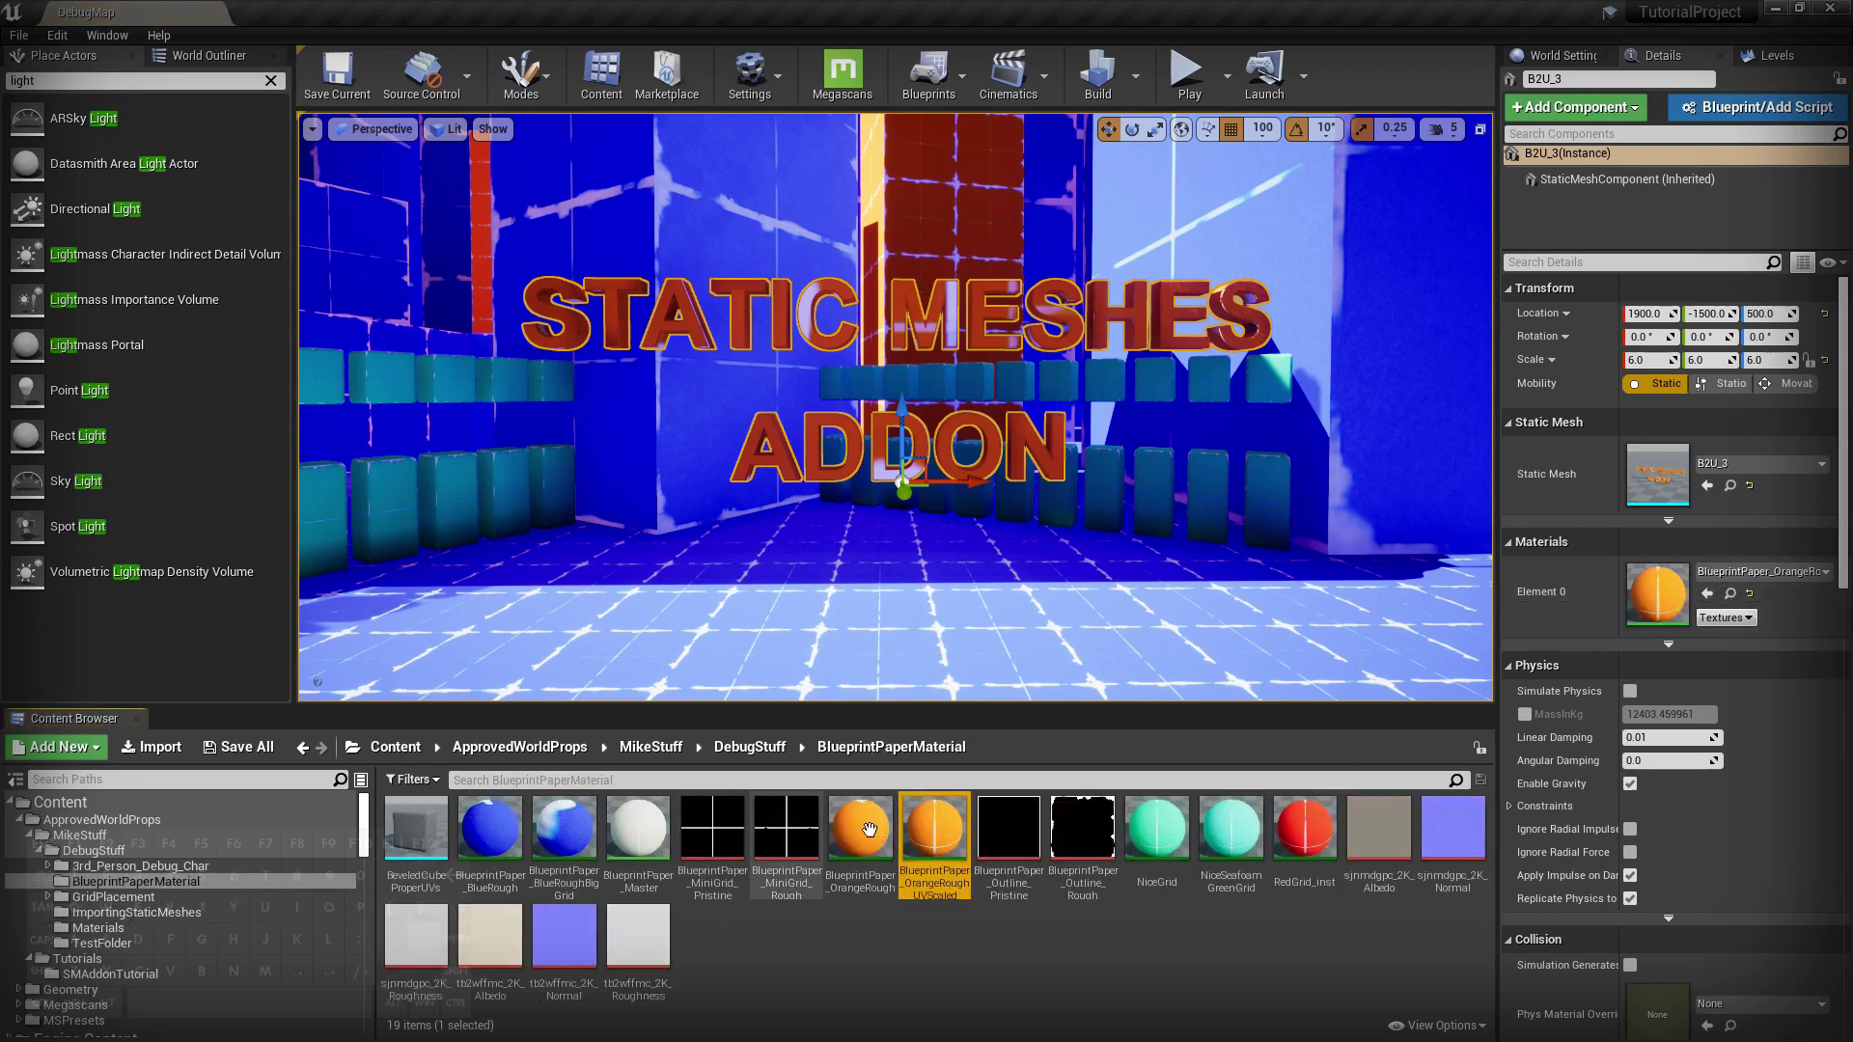
{"action": "left_click", "coordinate": [934, 883]}
{"action": "key", "text": "ctrl+c"}
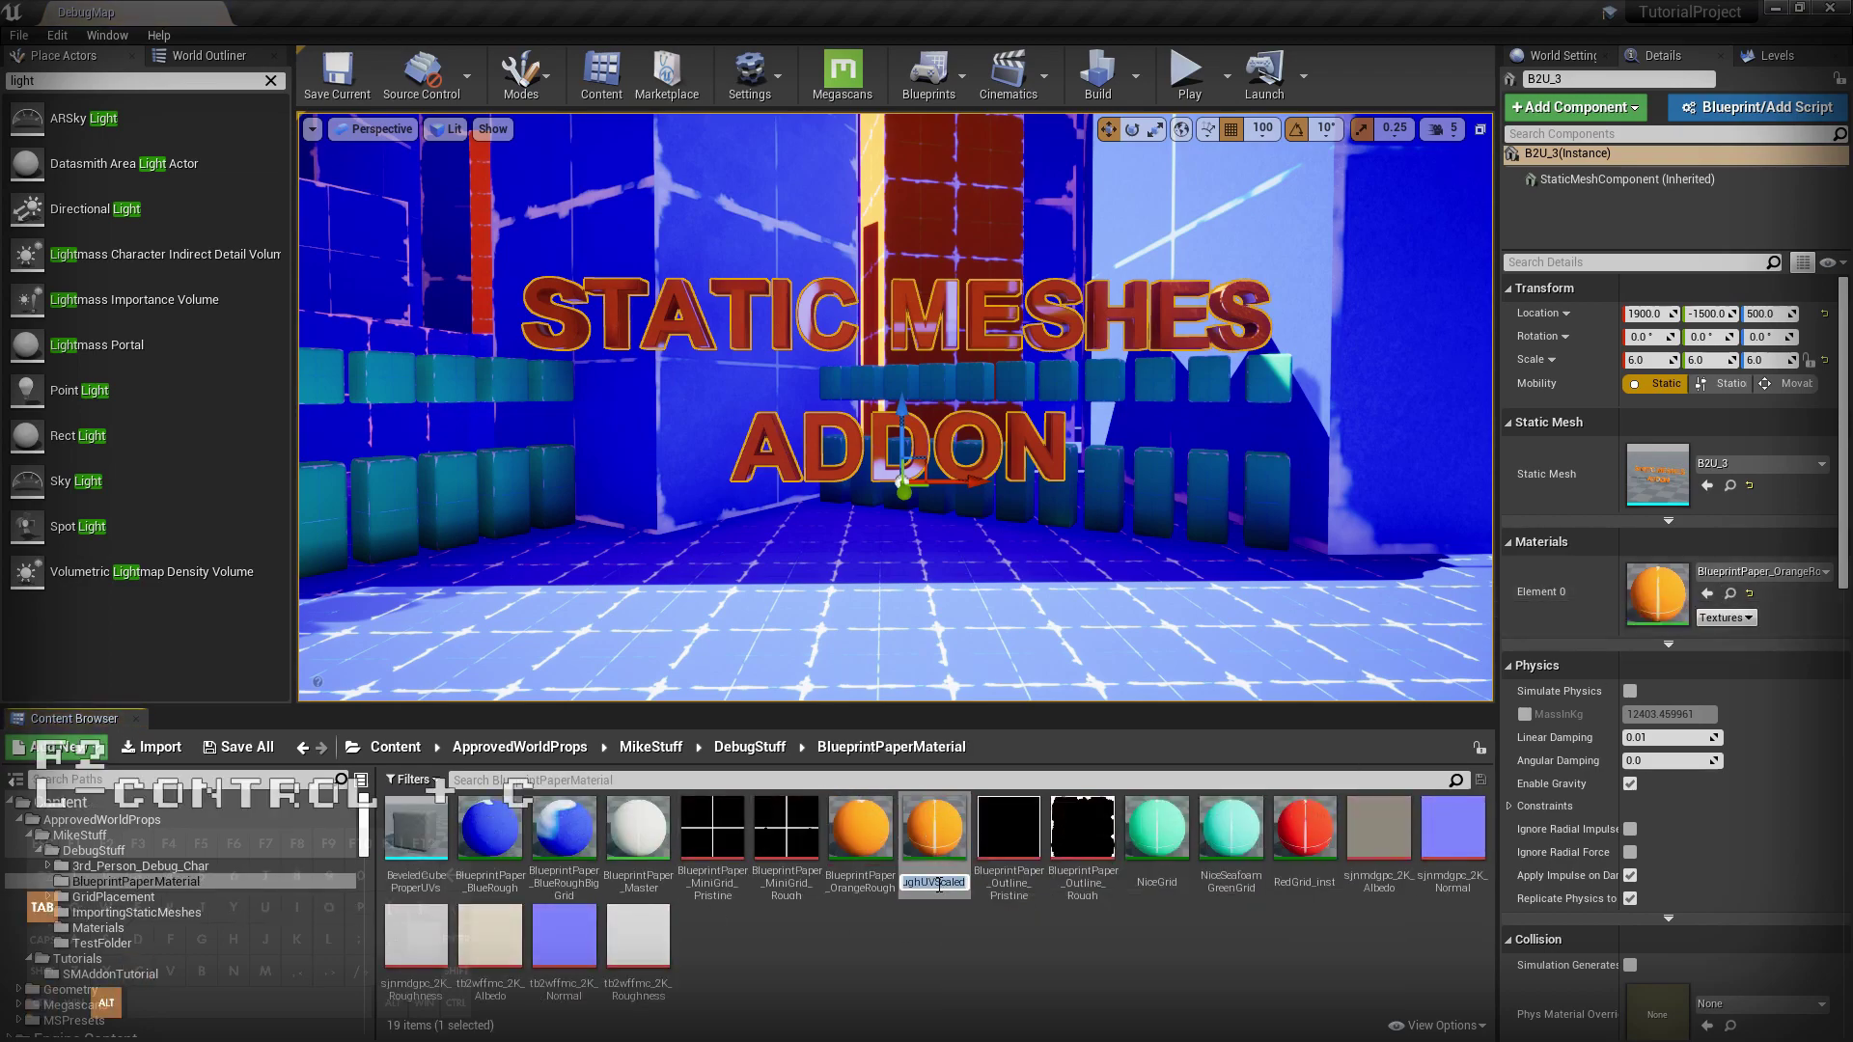
Switch to Blender, hide UCX_Cube, and rename the Cube's material with the copied name BlueprintPaper_OrangeRoughUVScaled.
{"action": "key", "text": "alt+Tab"}
{"action": "double_click", "coordinate": [1681, 328]}
{"action": "key", "text": "Tab"}
{"action": "key", "text": "Tab"}
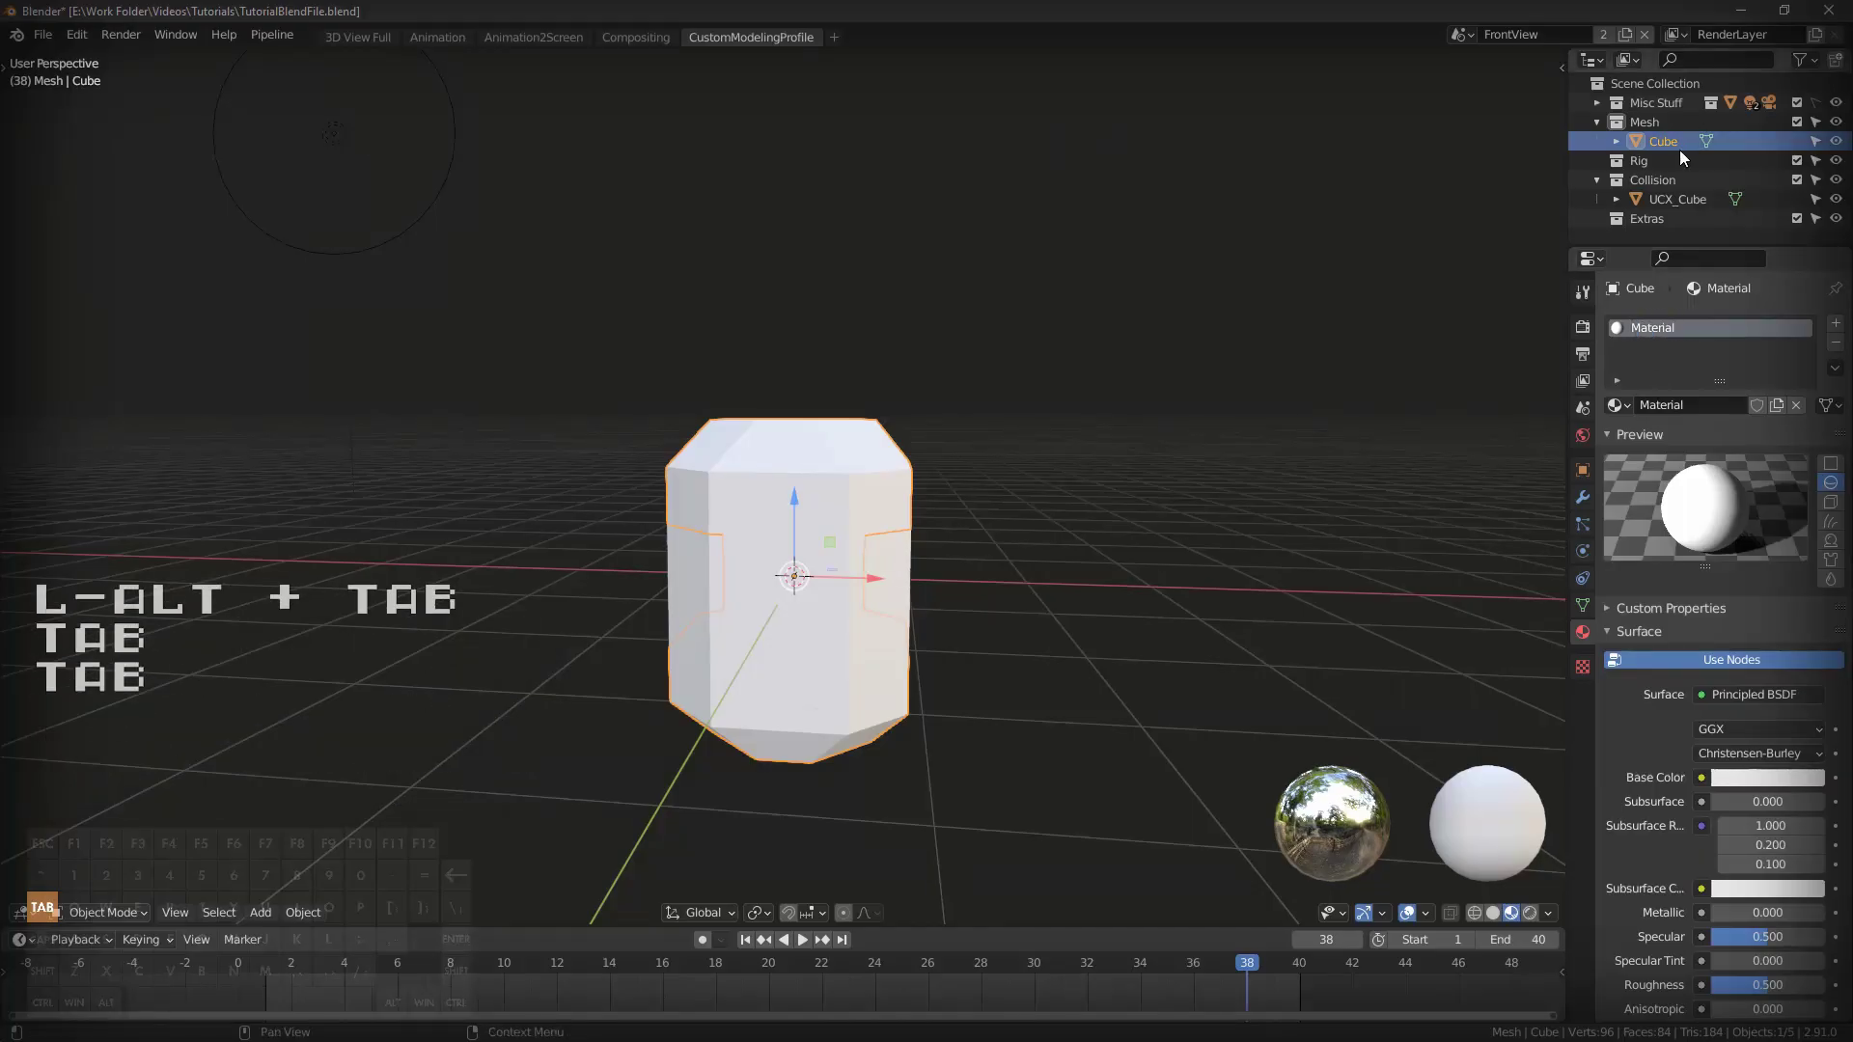
{"action": "key", "text": "Tab"}
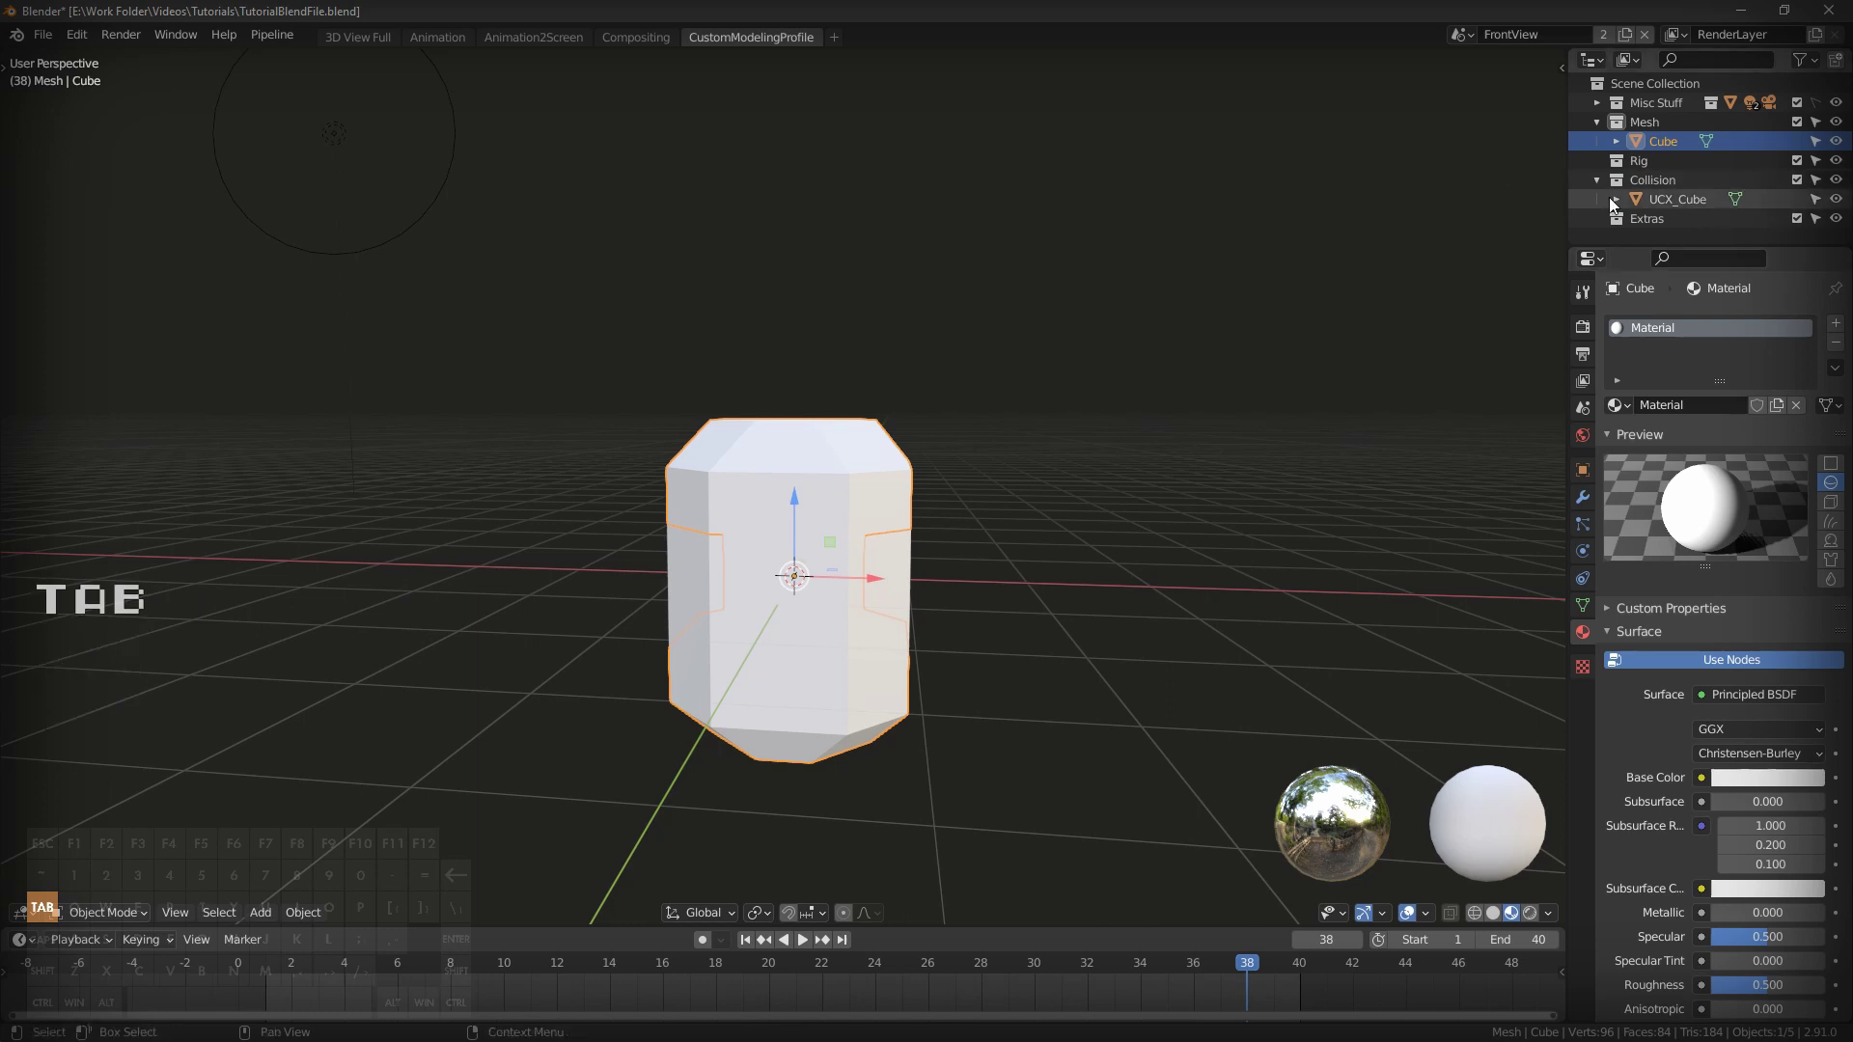
{"action": "left_click", "coordinate": [1836, 199]}
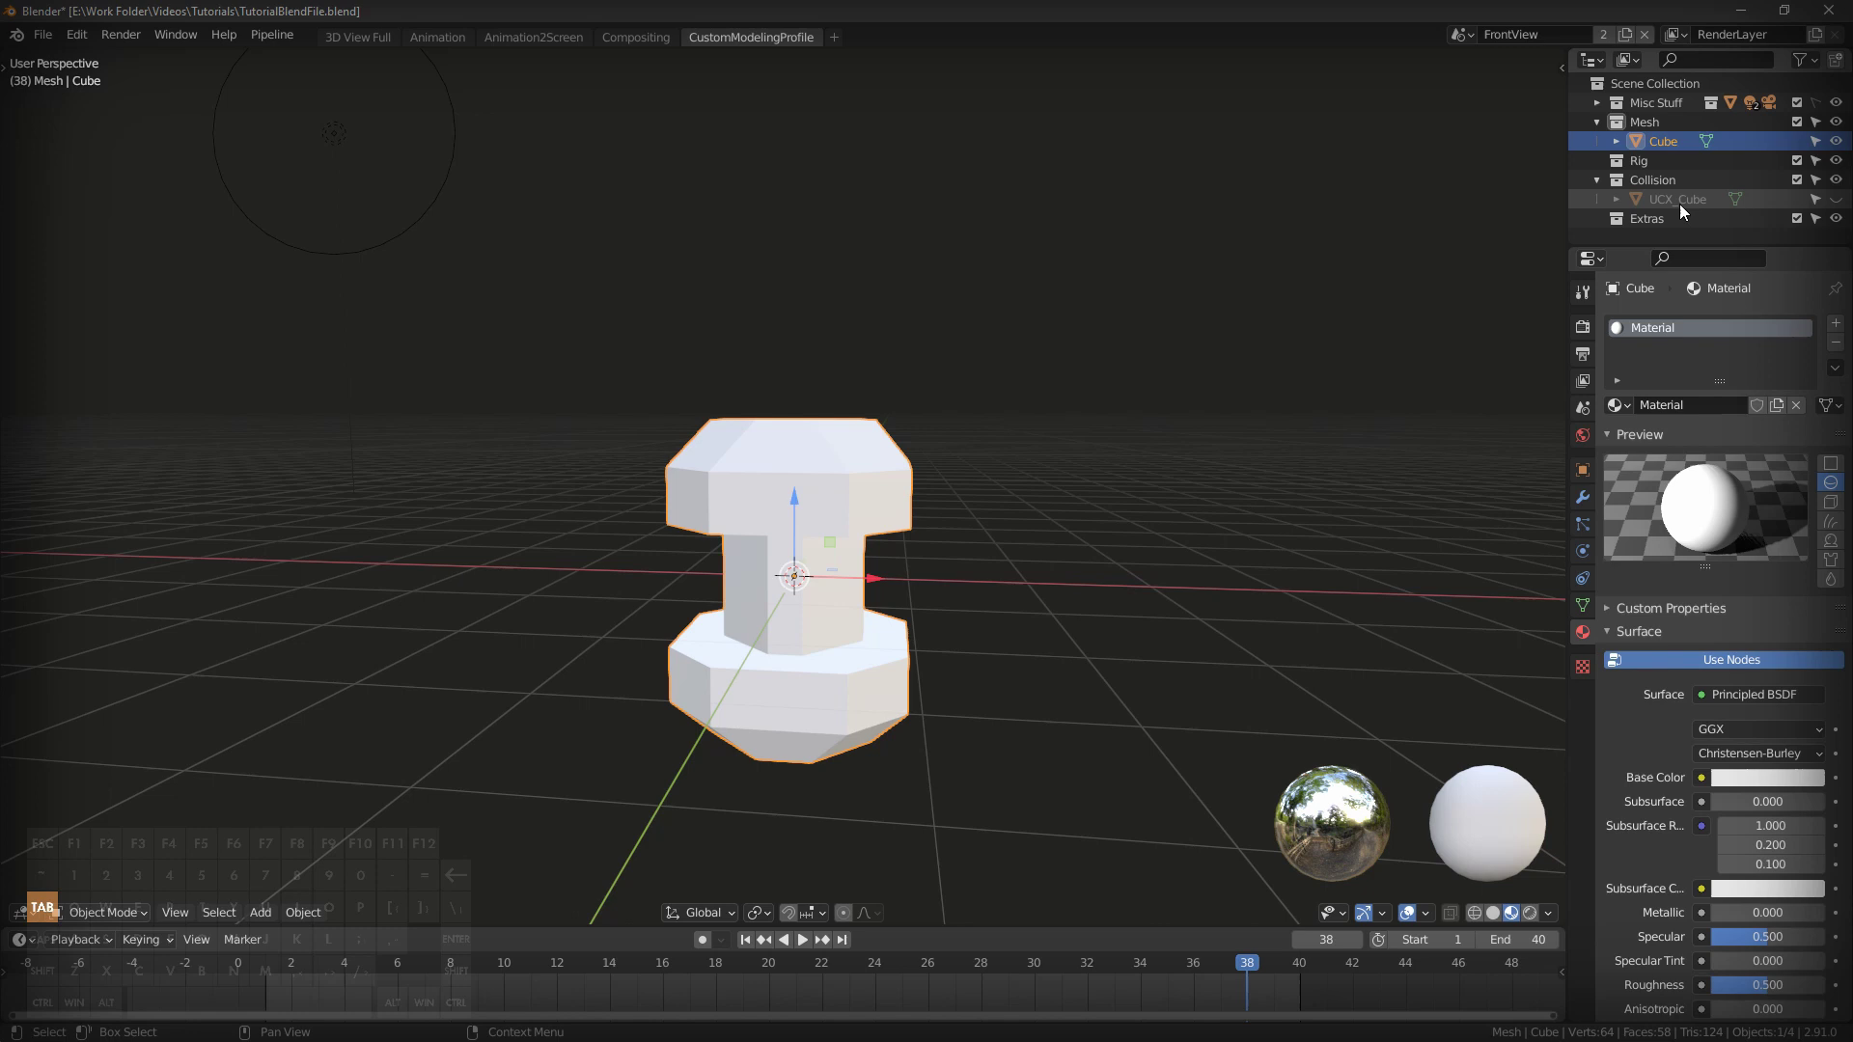
{"action": "left_click", "coordinate": [1671, 328], "text": "ctrl"}
{"action": "key", "text": "ctrl+v"}
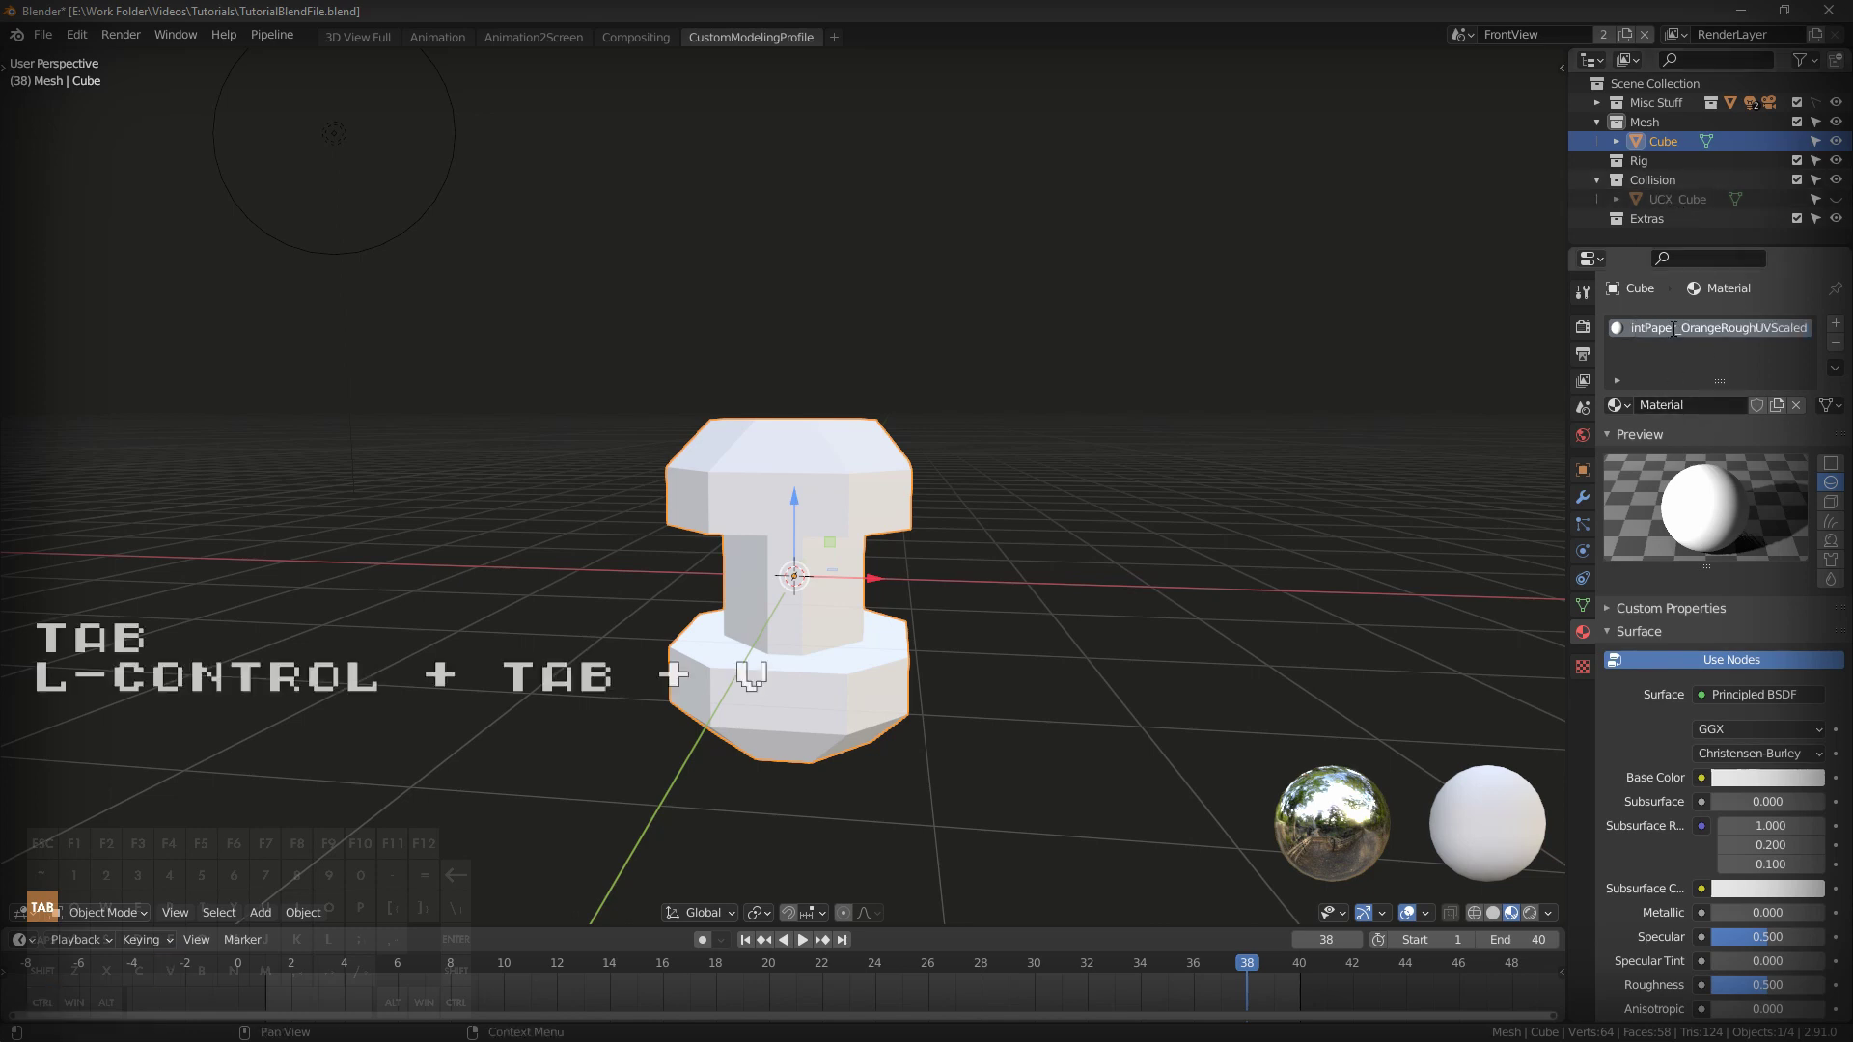
{"action": "key", "text": "Return"}
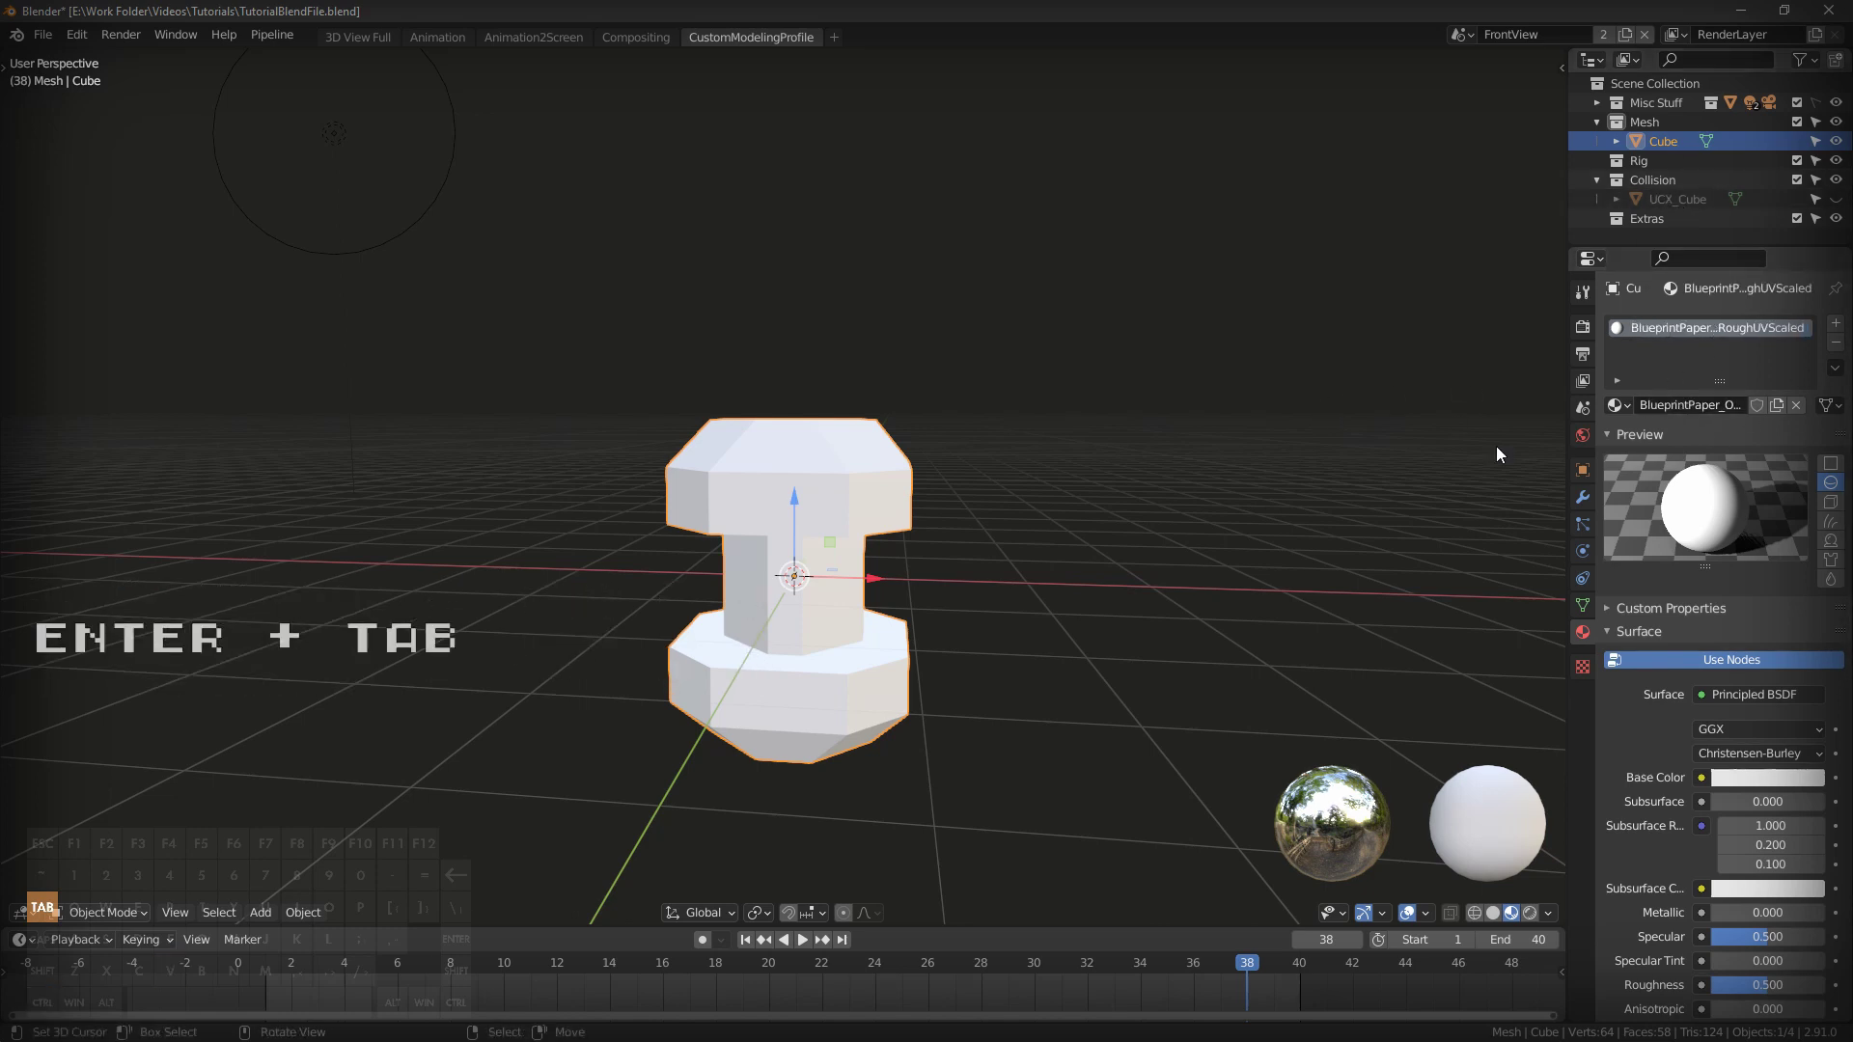
Set the base color of the Cube's material to orange and return to the front view.
{"action": "middle_click_drag", "start_coordinate": [1497, 446], "coordinate": [1124, 533]}
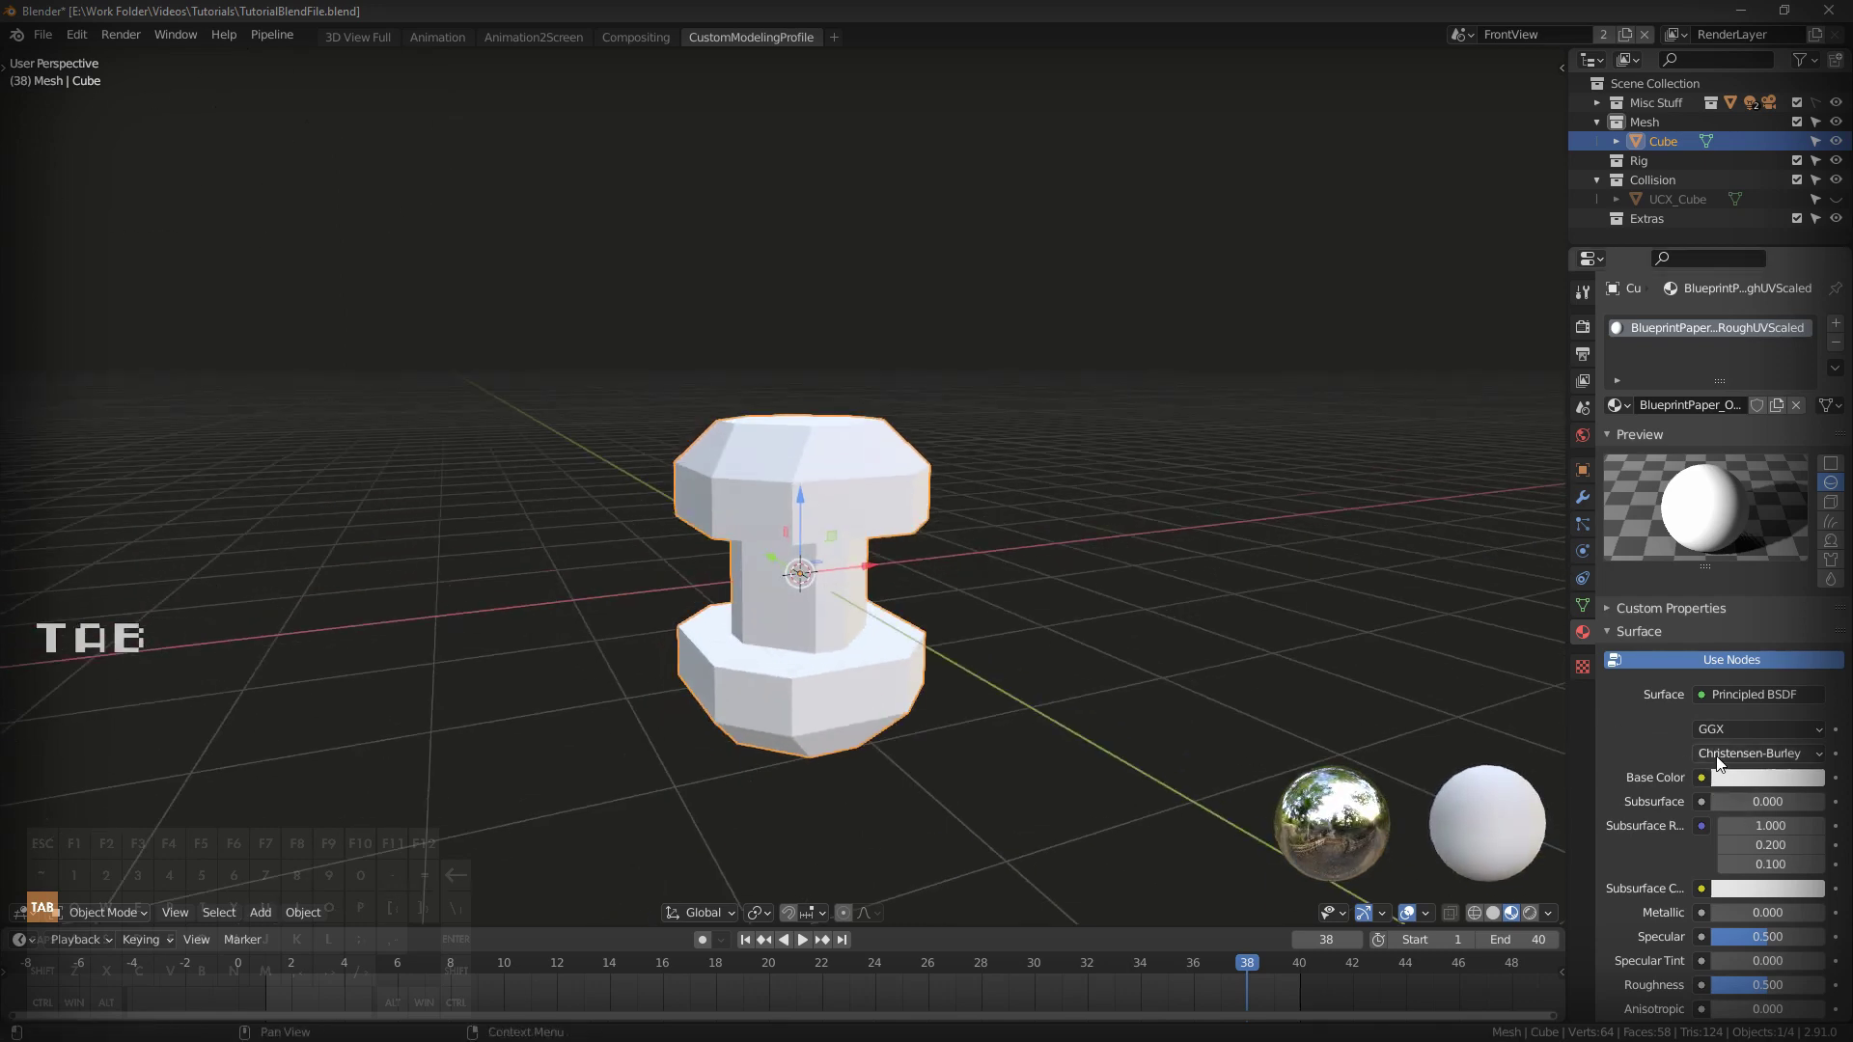
{"action": "left_click", "coordinate": [1762, 778]}
{"action": "left_click", "coordinate": [1700, 628]}
{"action": "middle_click_drag", "start_coordinate": [1396, 812], "coordinate": [1100, 666]}
{"action": "middle_click_drag", "start_coordinate": [1375, 643], "coordinate": [1253, 583]}
{"action": "key", "text": "End"}
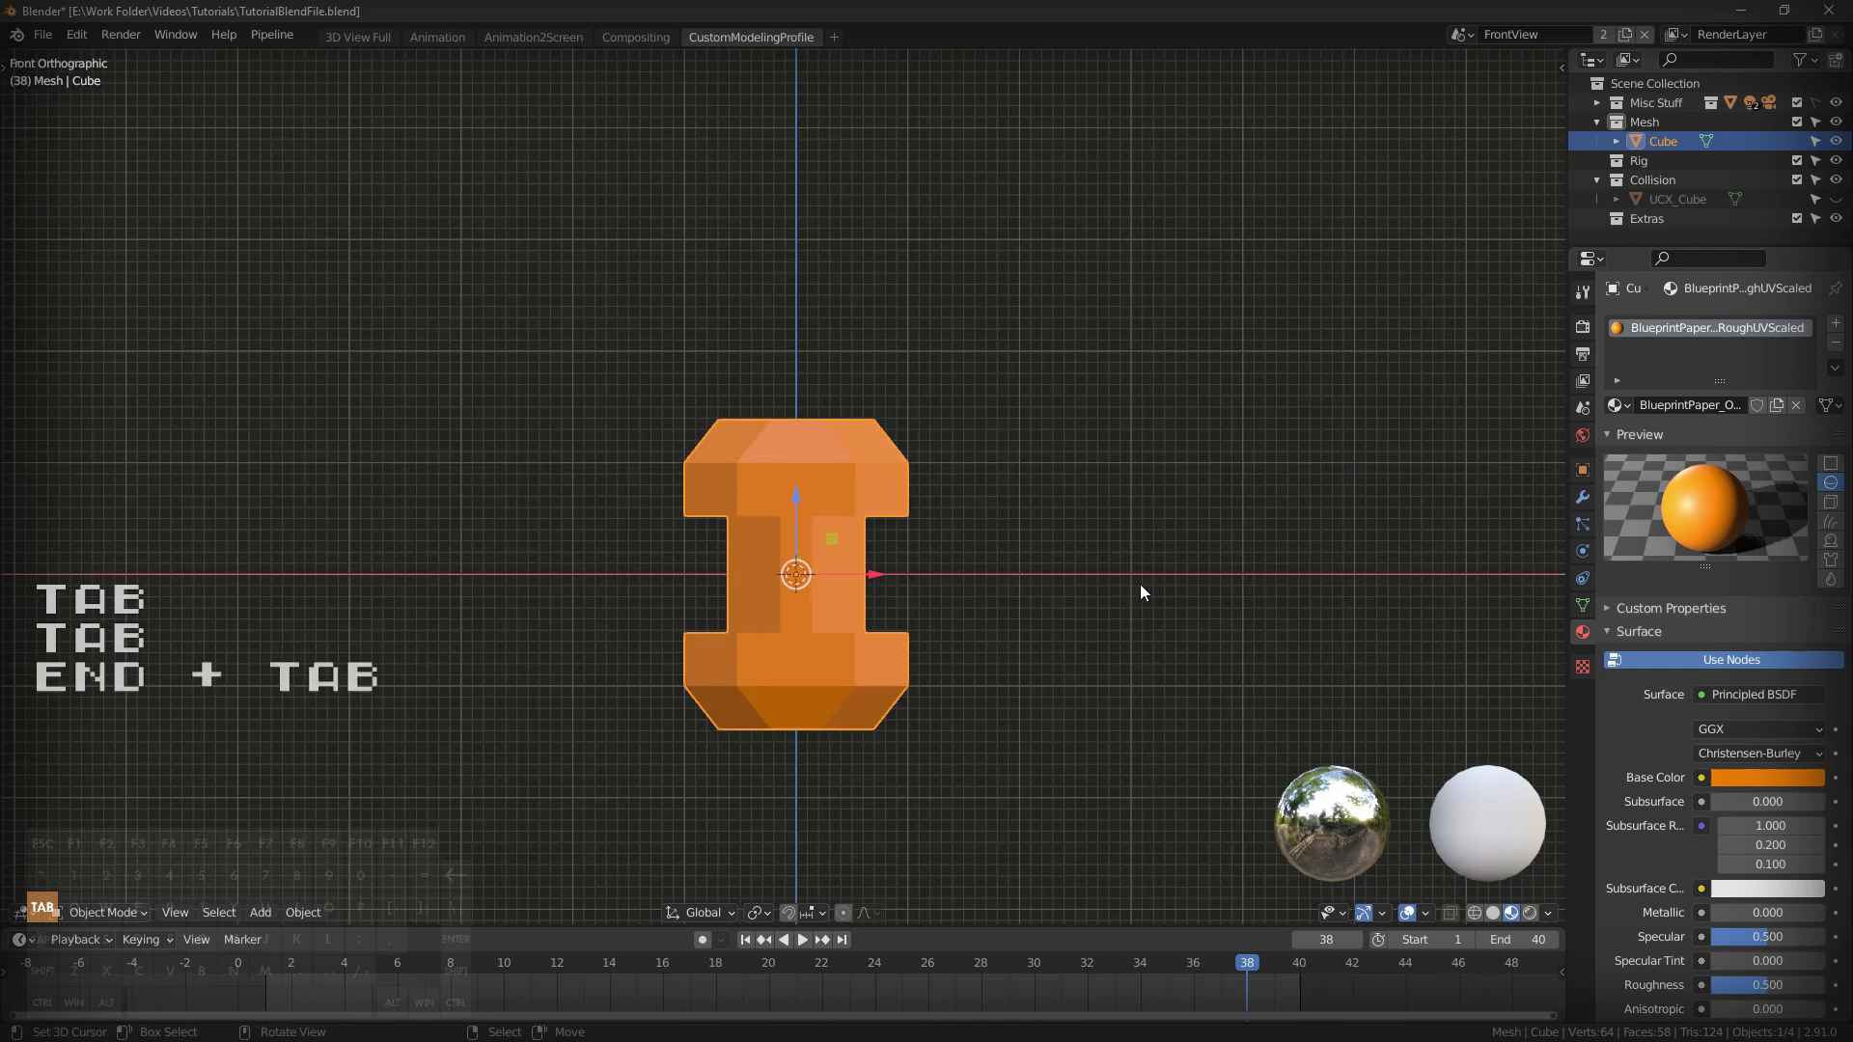
Show the scene's unit settings to check the unit system.
{"action": "scroll", "coordinate": [1218, 560], "scroll_direction": "up", "scroll_amount": 1}
{"action": "left_click", "coordinate": [1582, 294]}
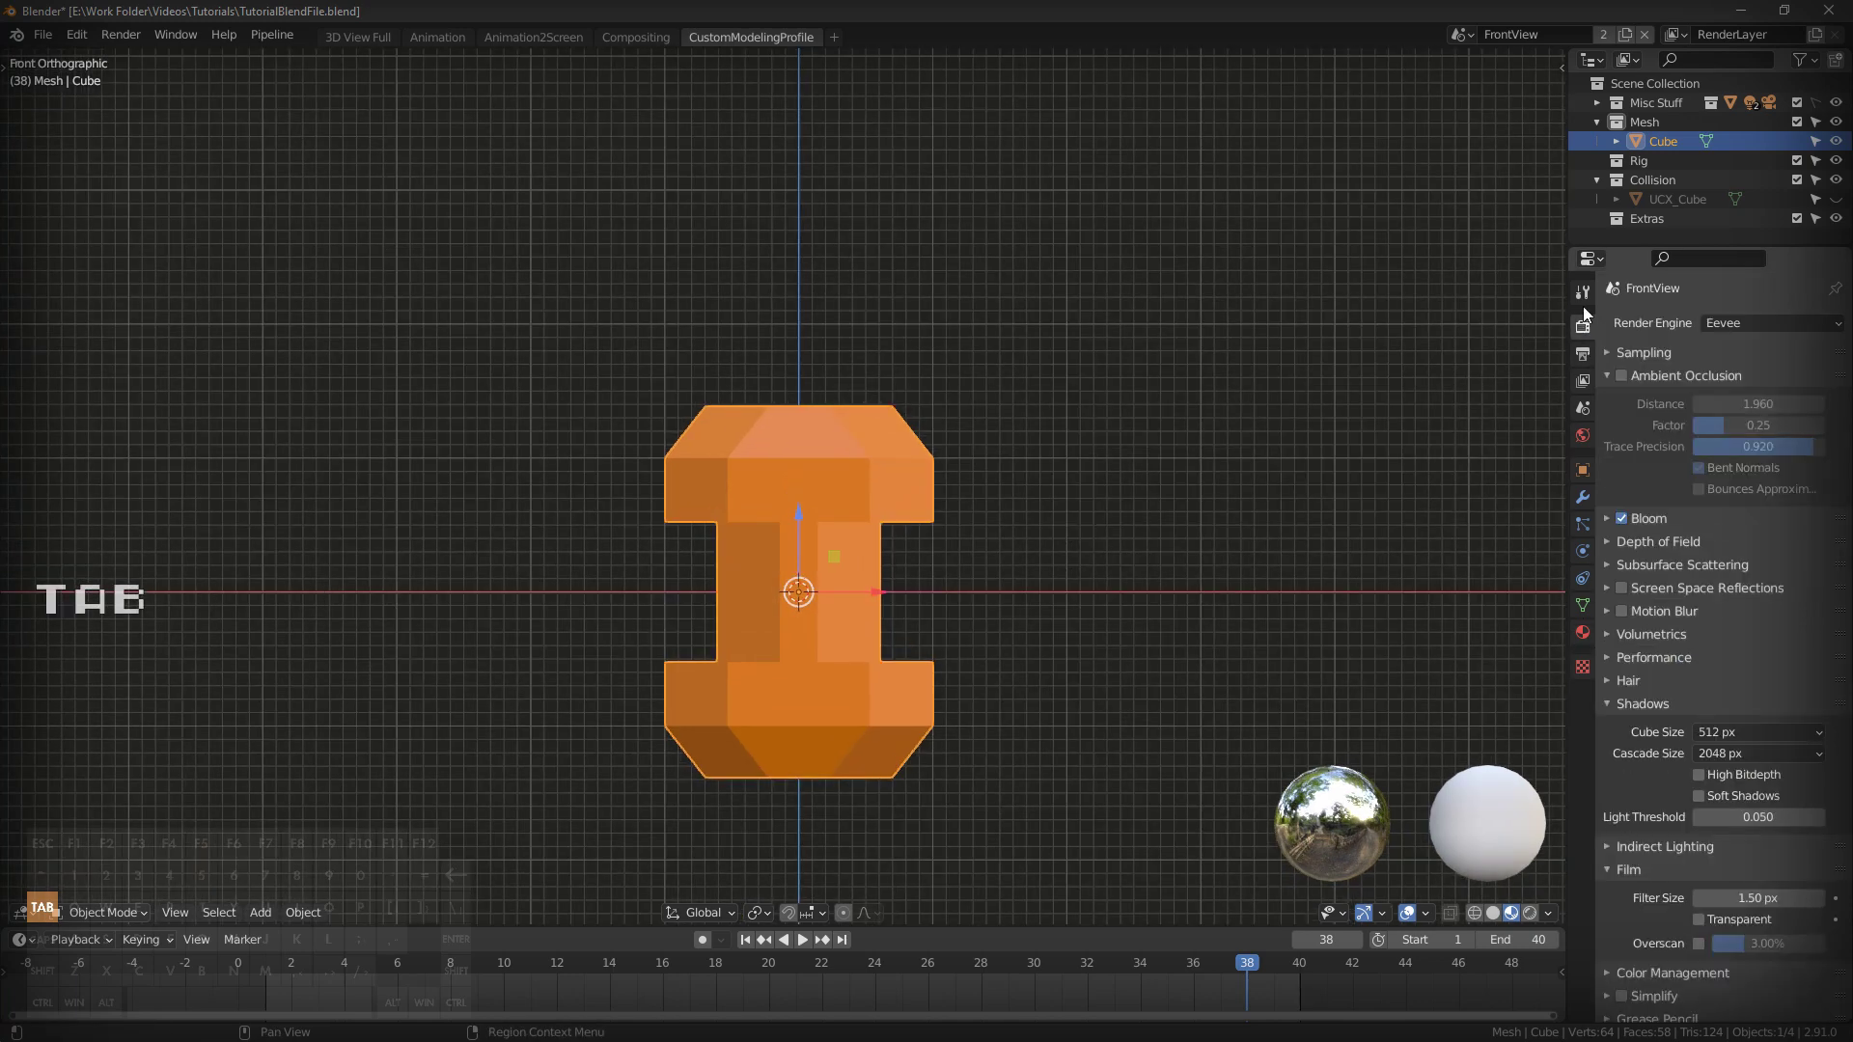
{"action": "left_click", "coordinate": [1581, 378]}
{"action": "left_click", "coordinate": [1583, 410]}
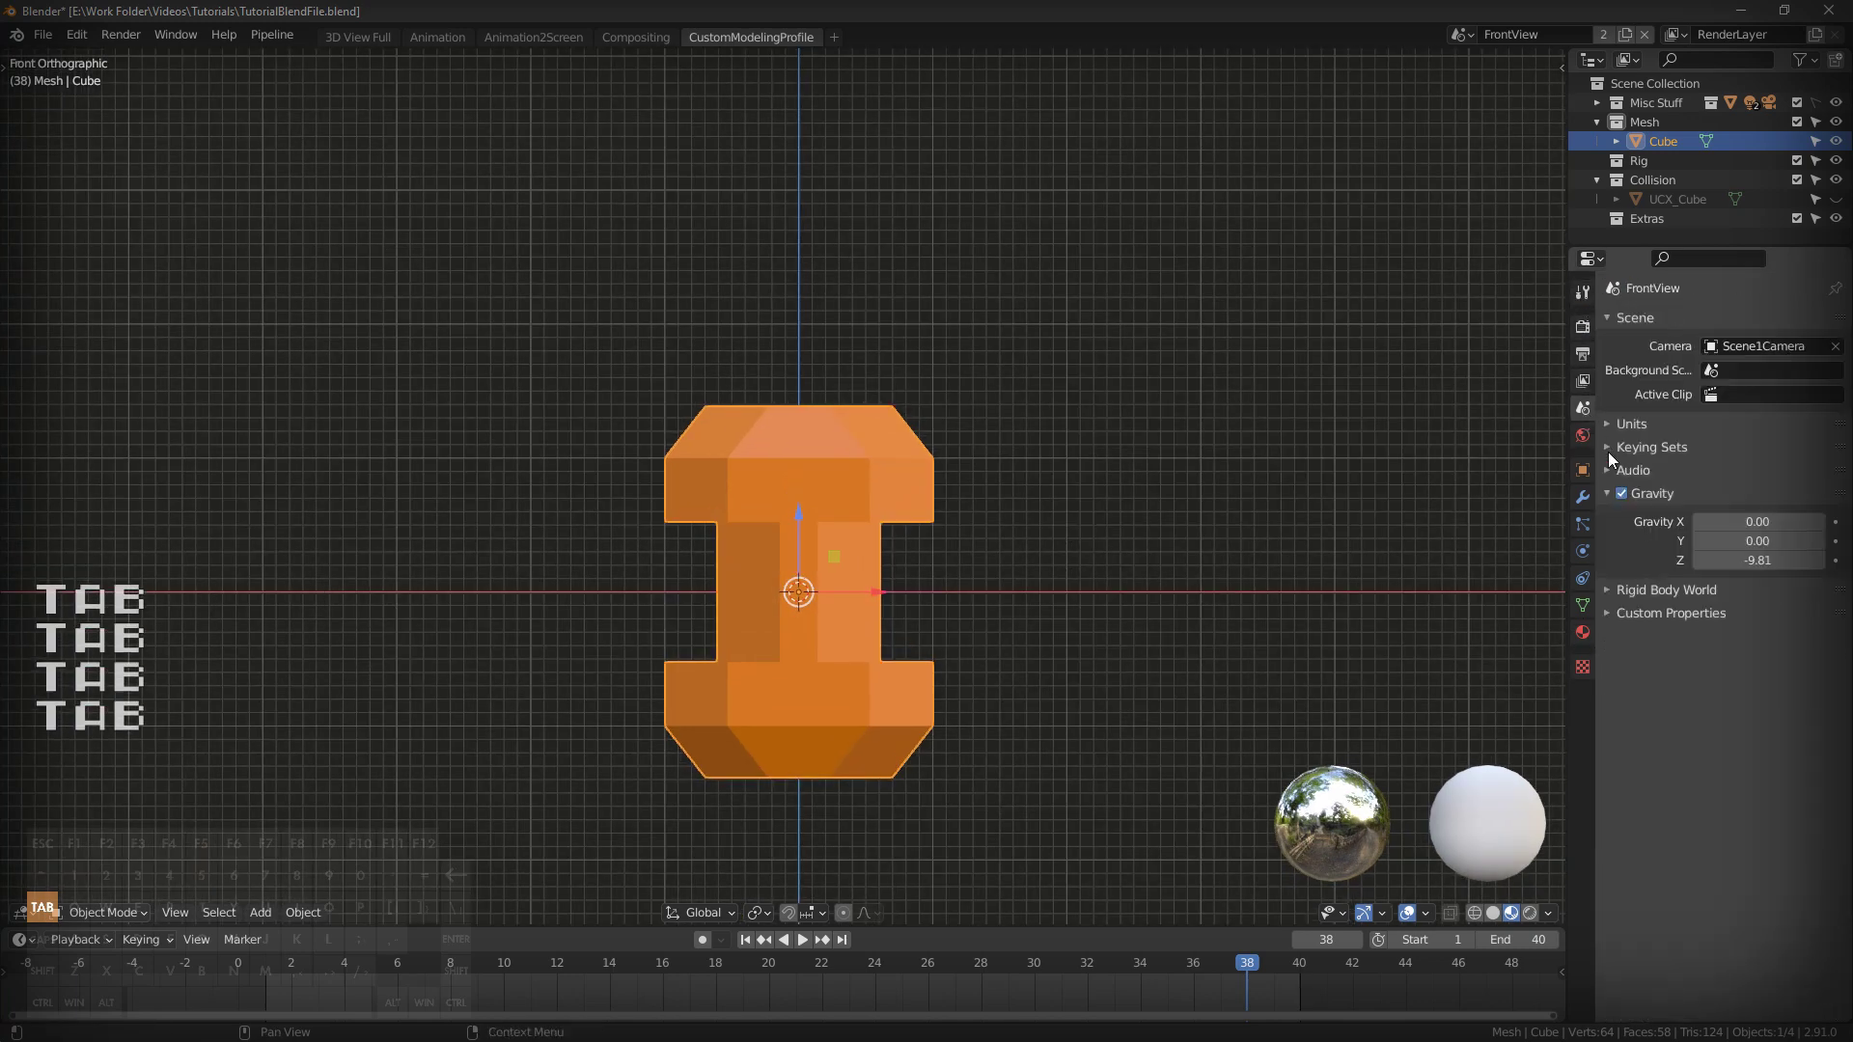
{"action": "left_click", "coordinate": [1606, 428]}
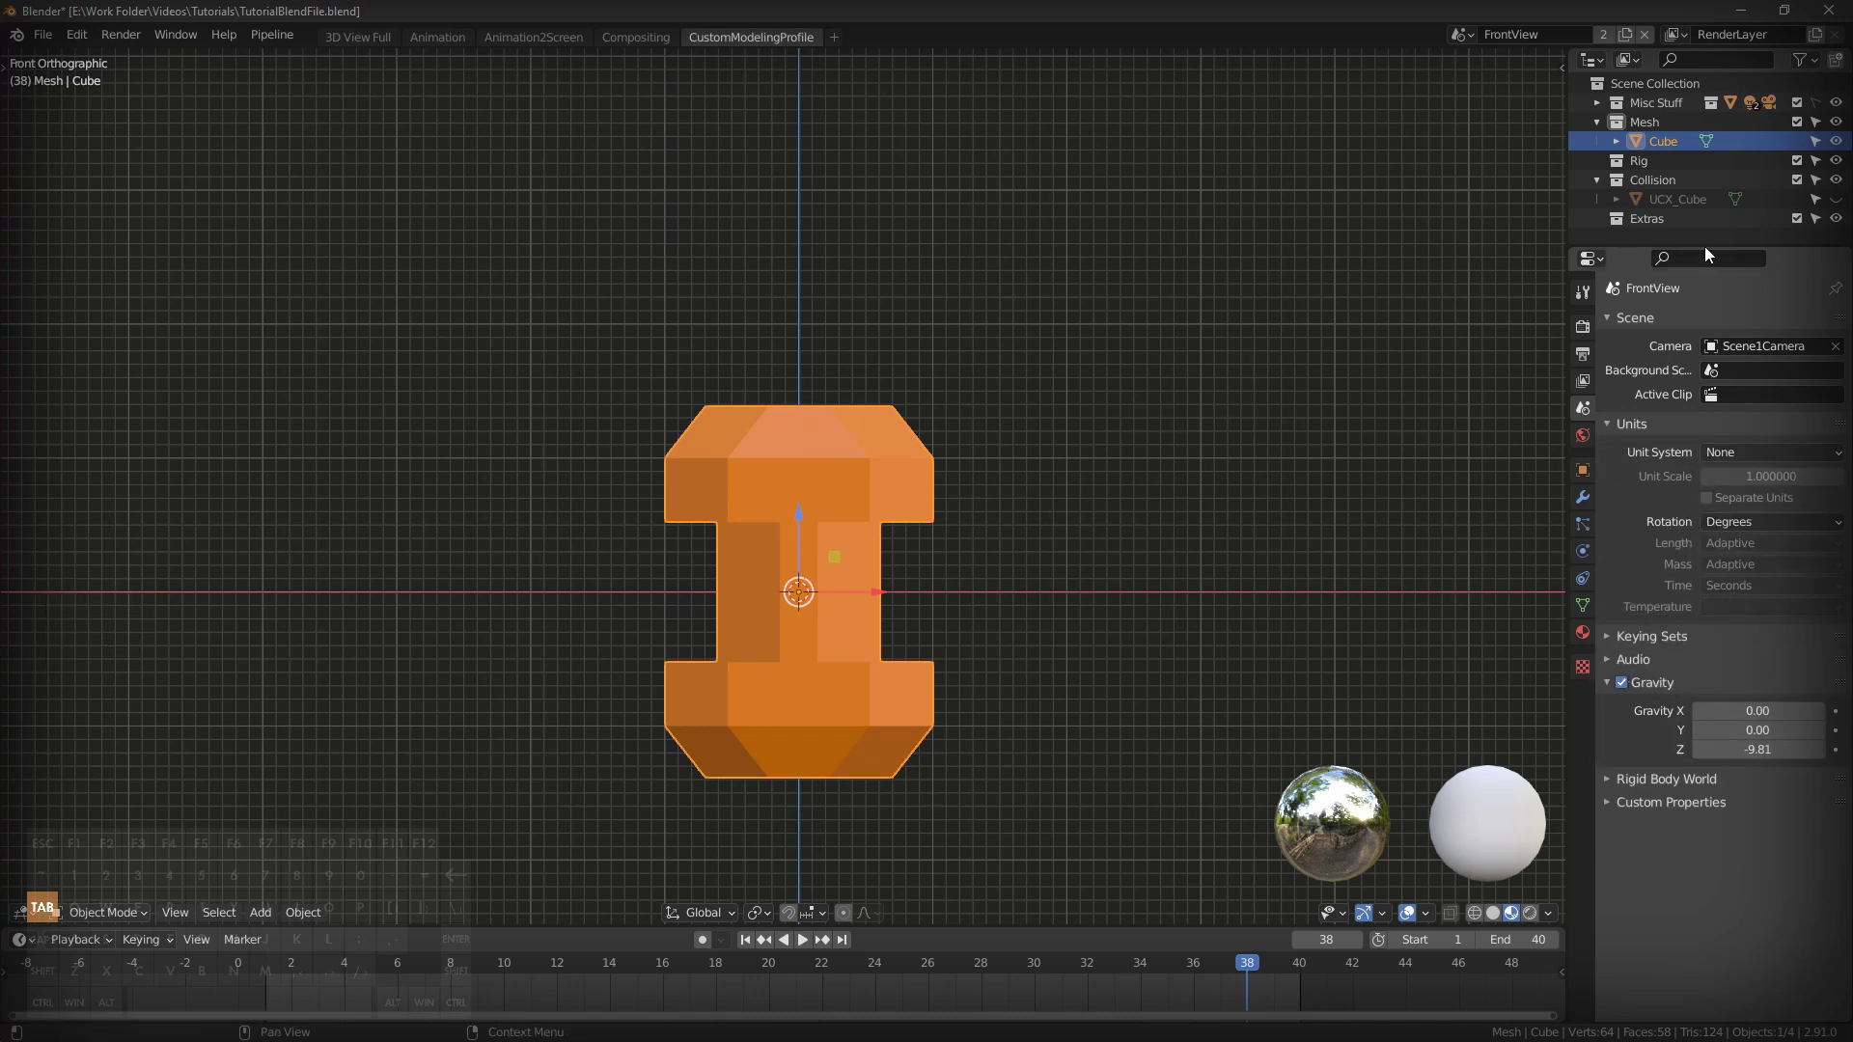
Unhide UCX_Cube and export the Cube together with its collision mesh using Send to Unreal.
{"action": "left_click", "coordinate": [1836, 199]}
{"action": "key", "text": "Tab"}
{"action": "middle_click_drag", "start_coordinate": [1536, 304], "coordinate": [1187, 377]}
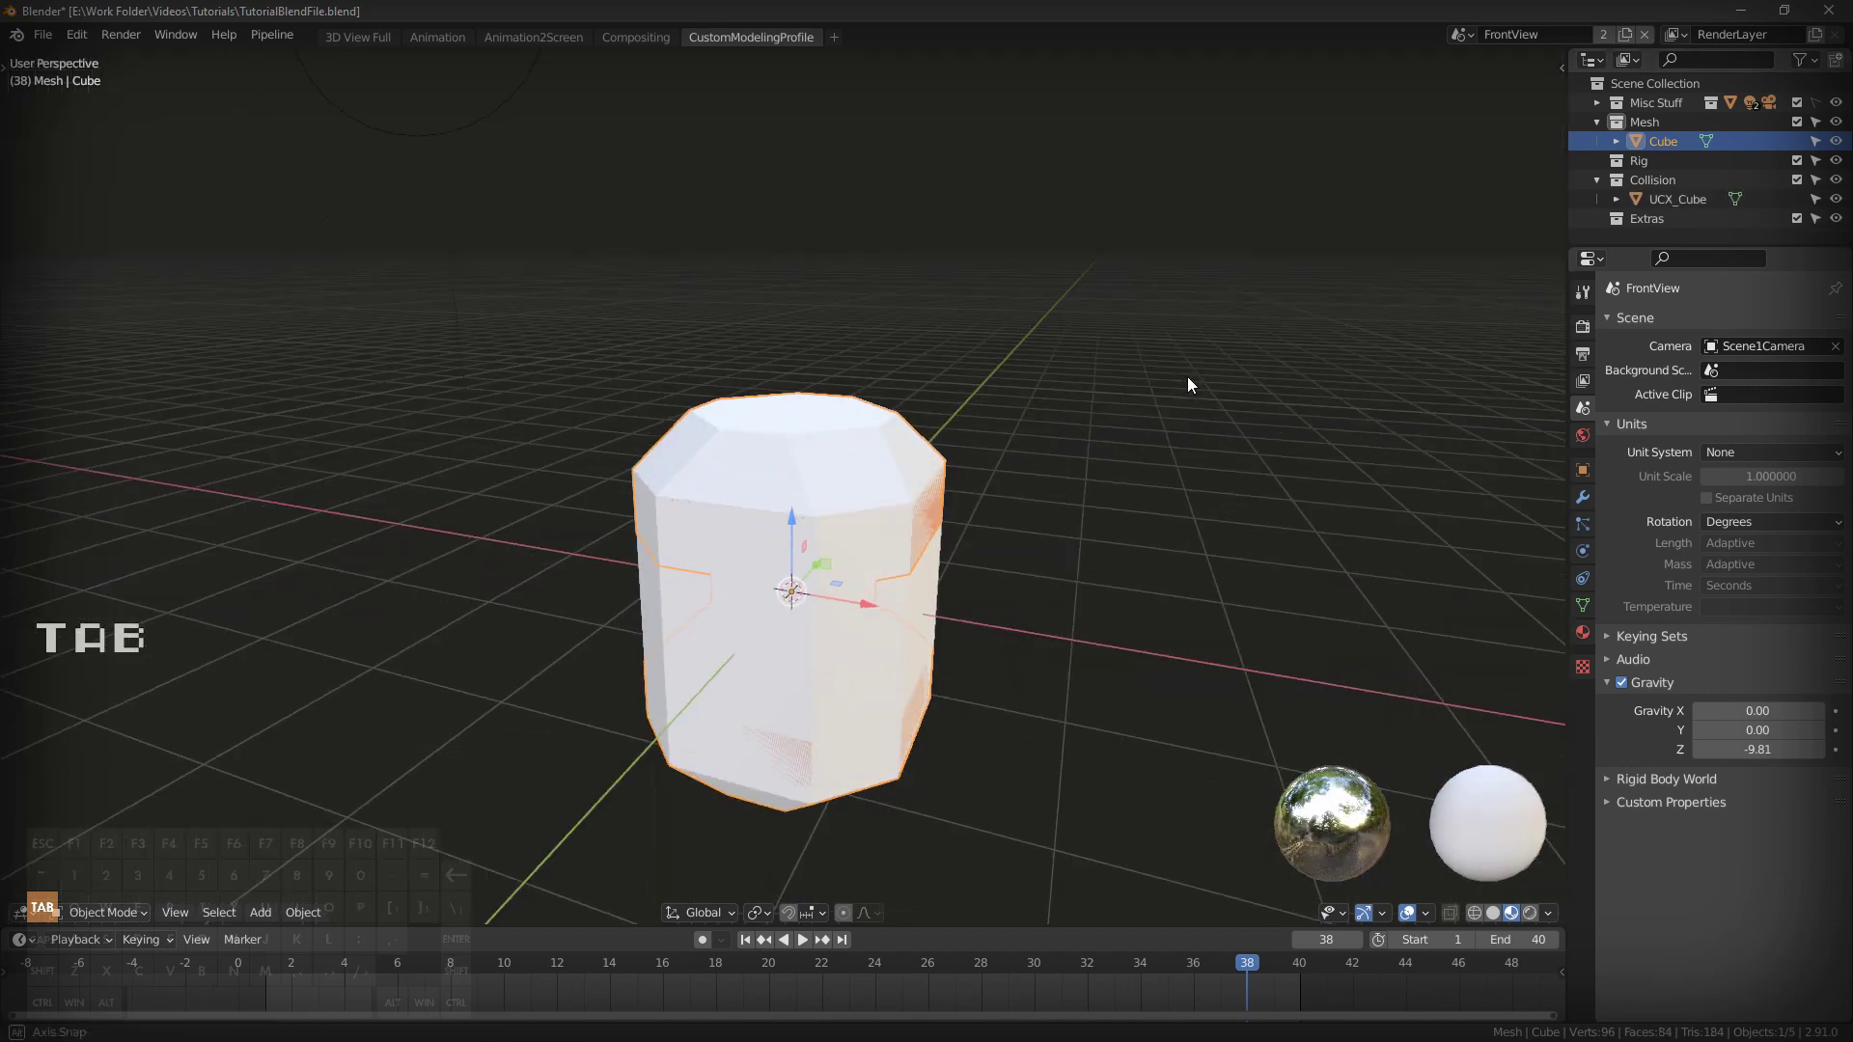
{"action": "key", "text": "Tab"}
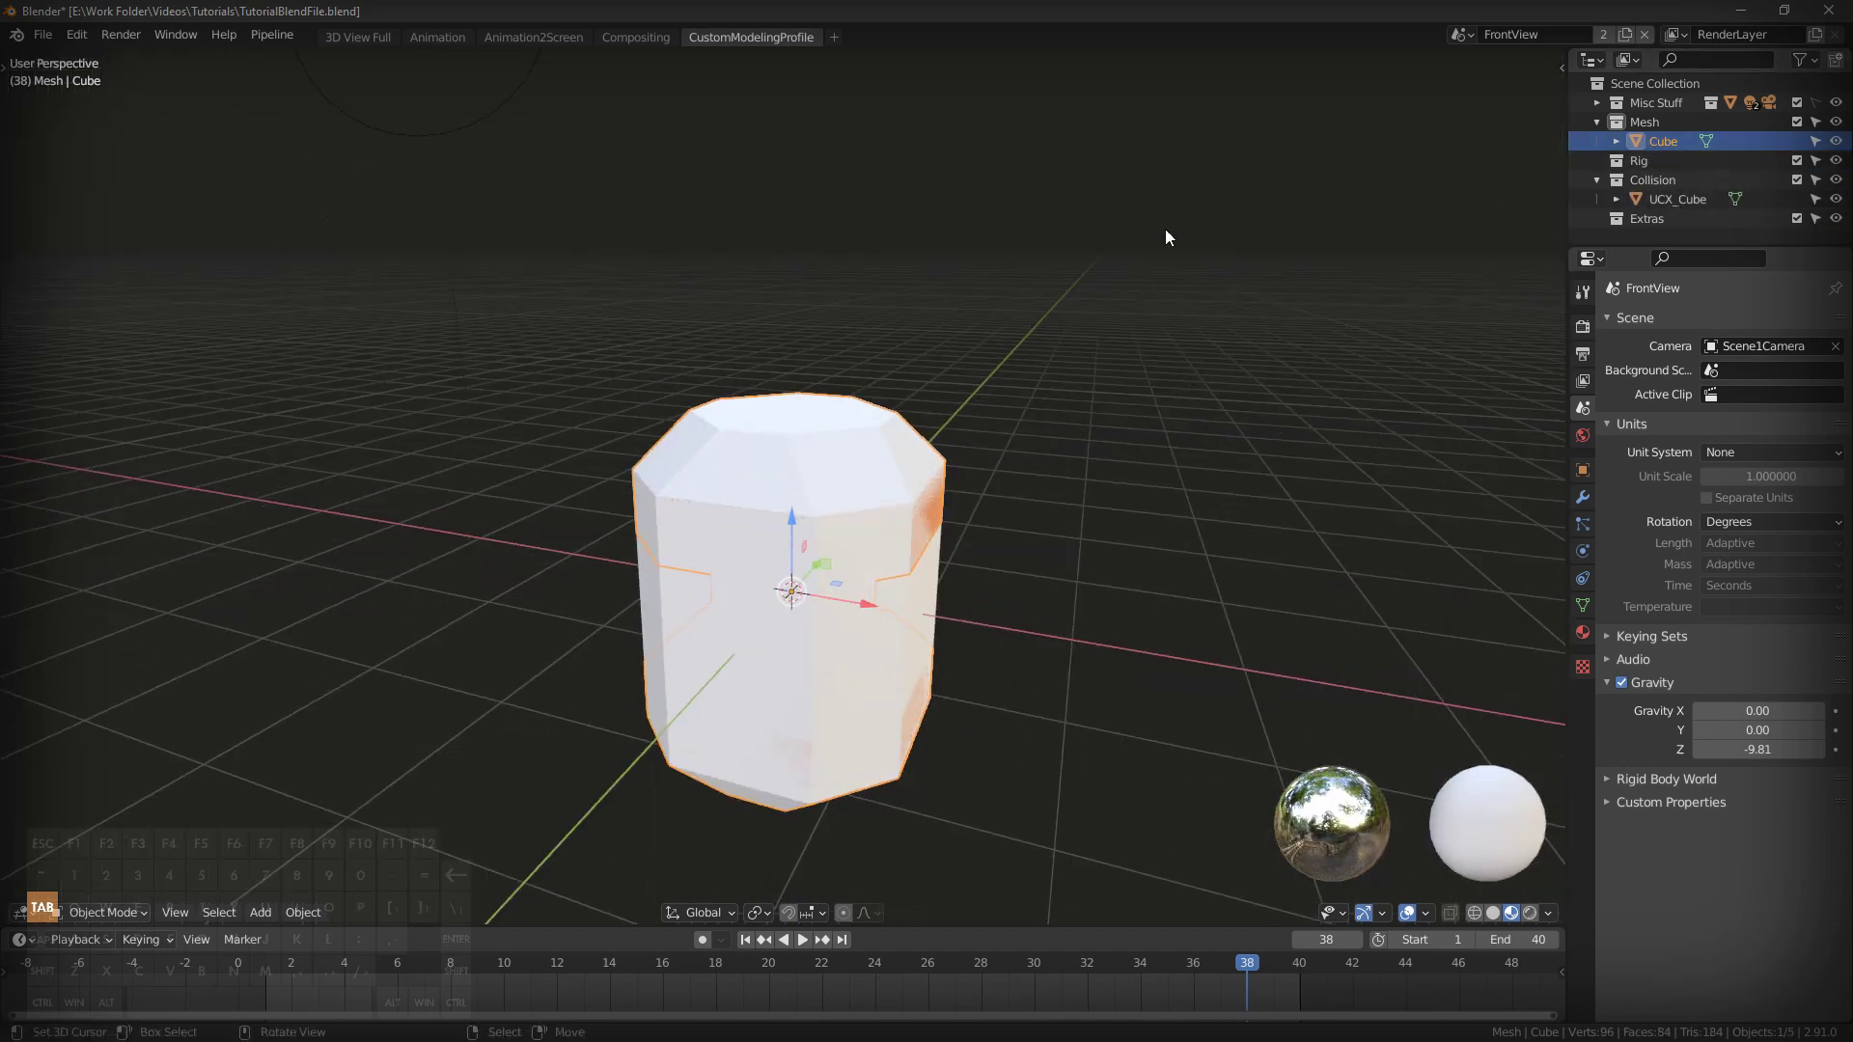
{"action": "left_click", "coordinate": [266, 38]}
{"action": "mouse_move", "coordinate": [275, 77]}
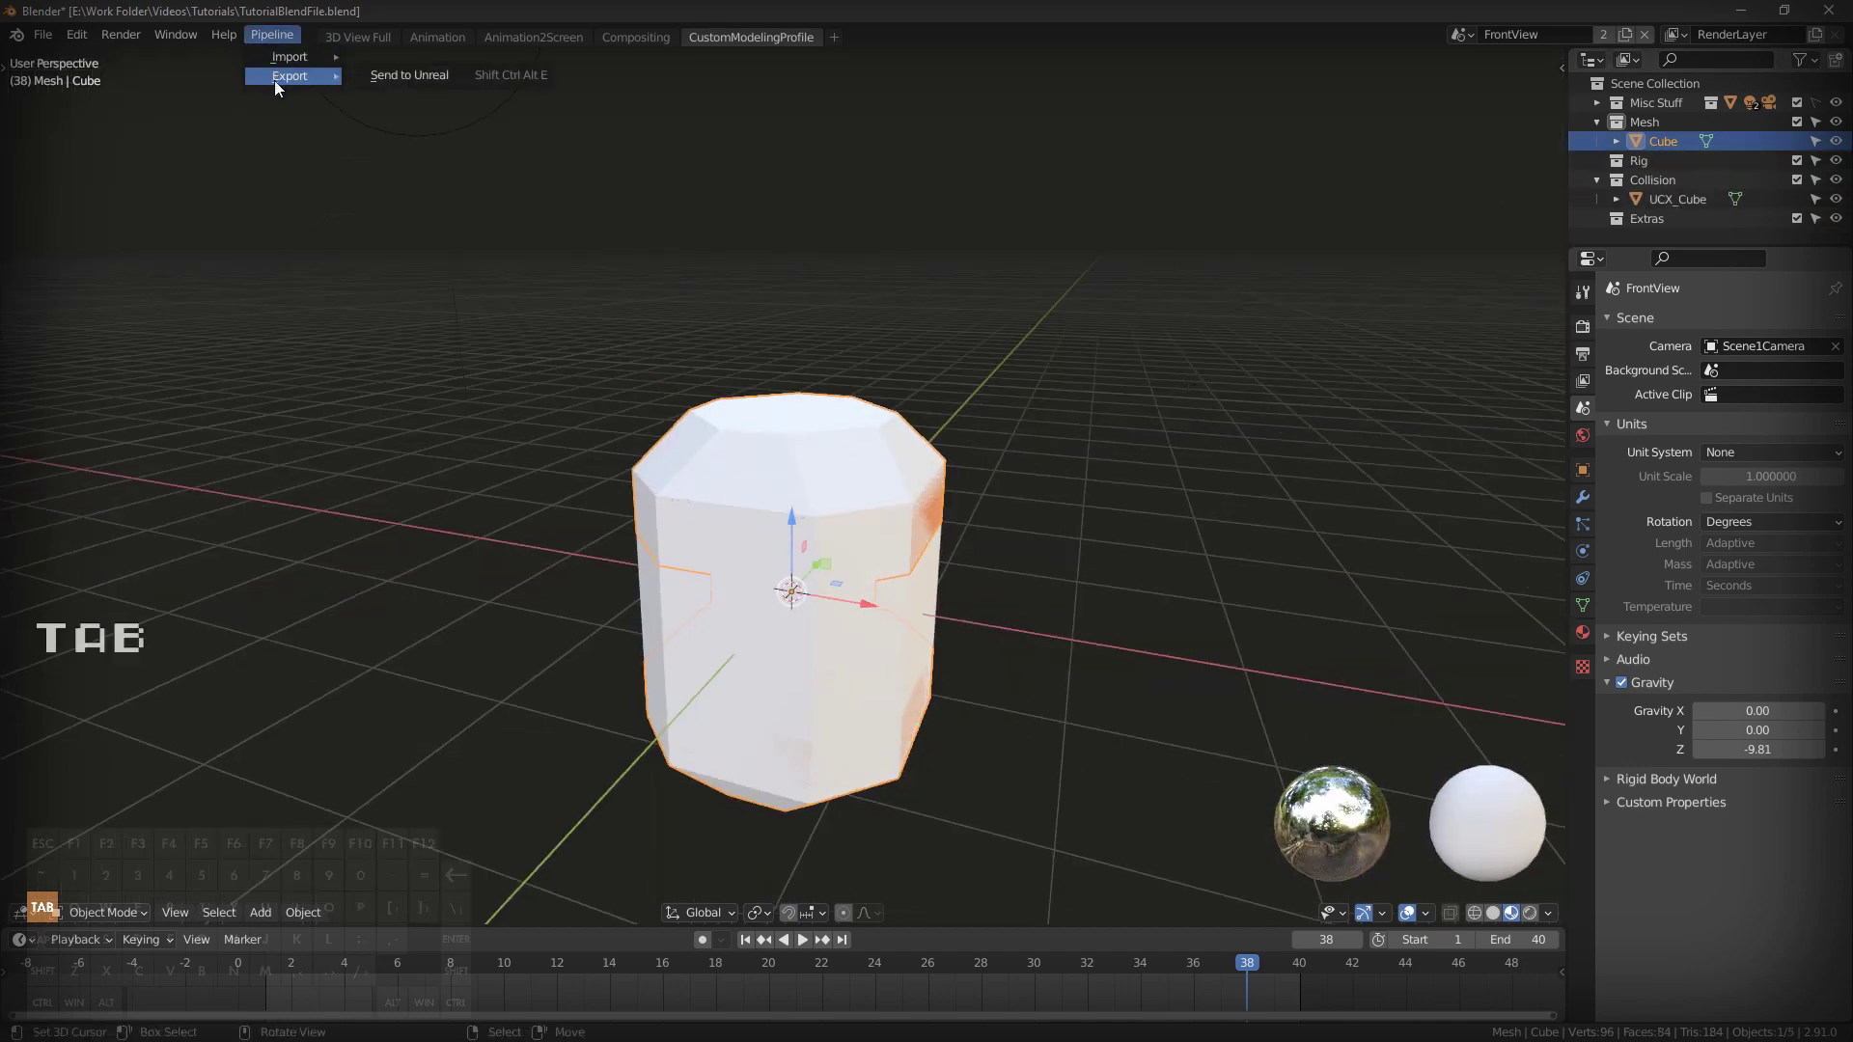
{"action": "left_click", "coordinate": [412, 74]}
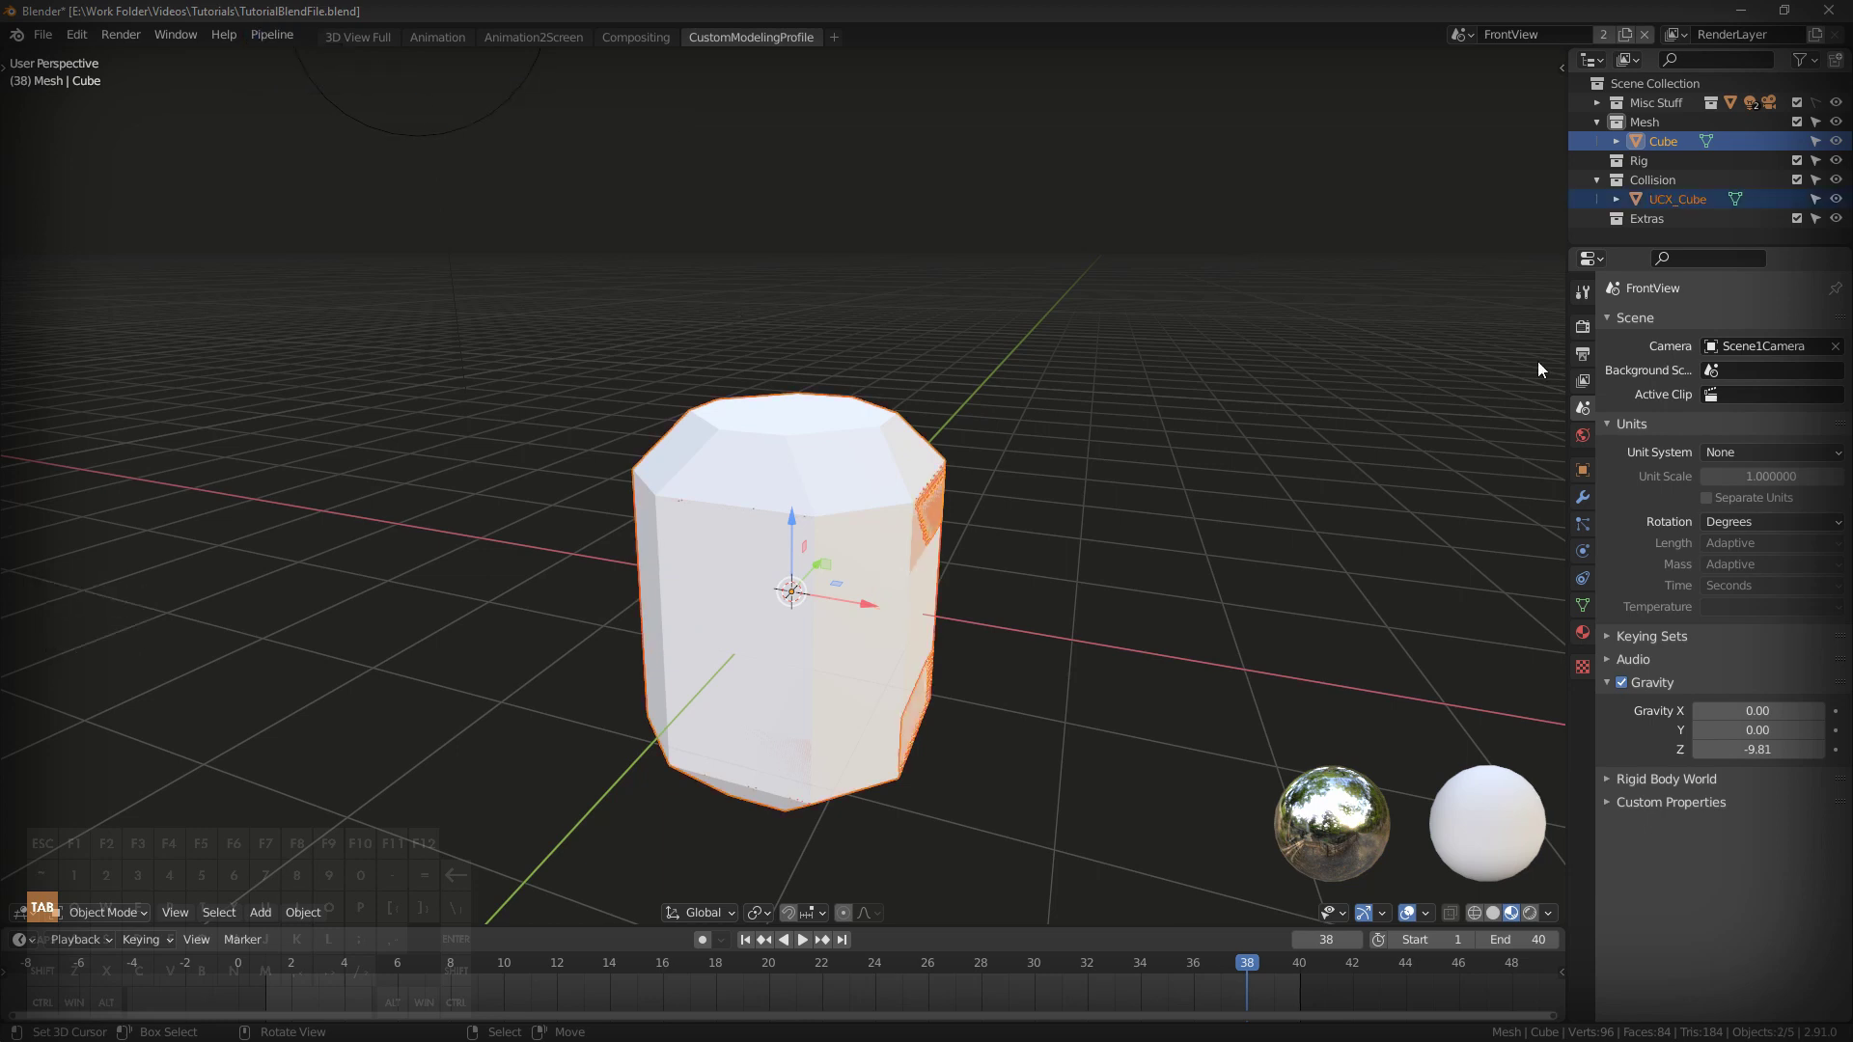
{"action": "middle_click_drag", "start_coordinate": [951, 513], "coordinate": [899, 543]}
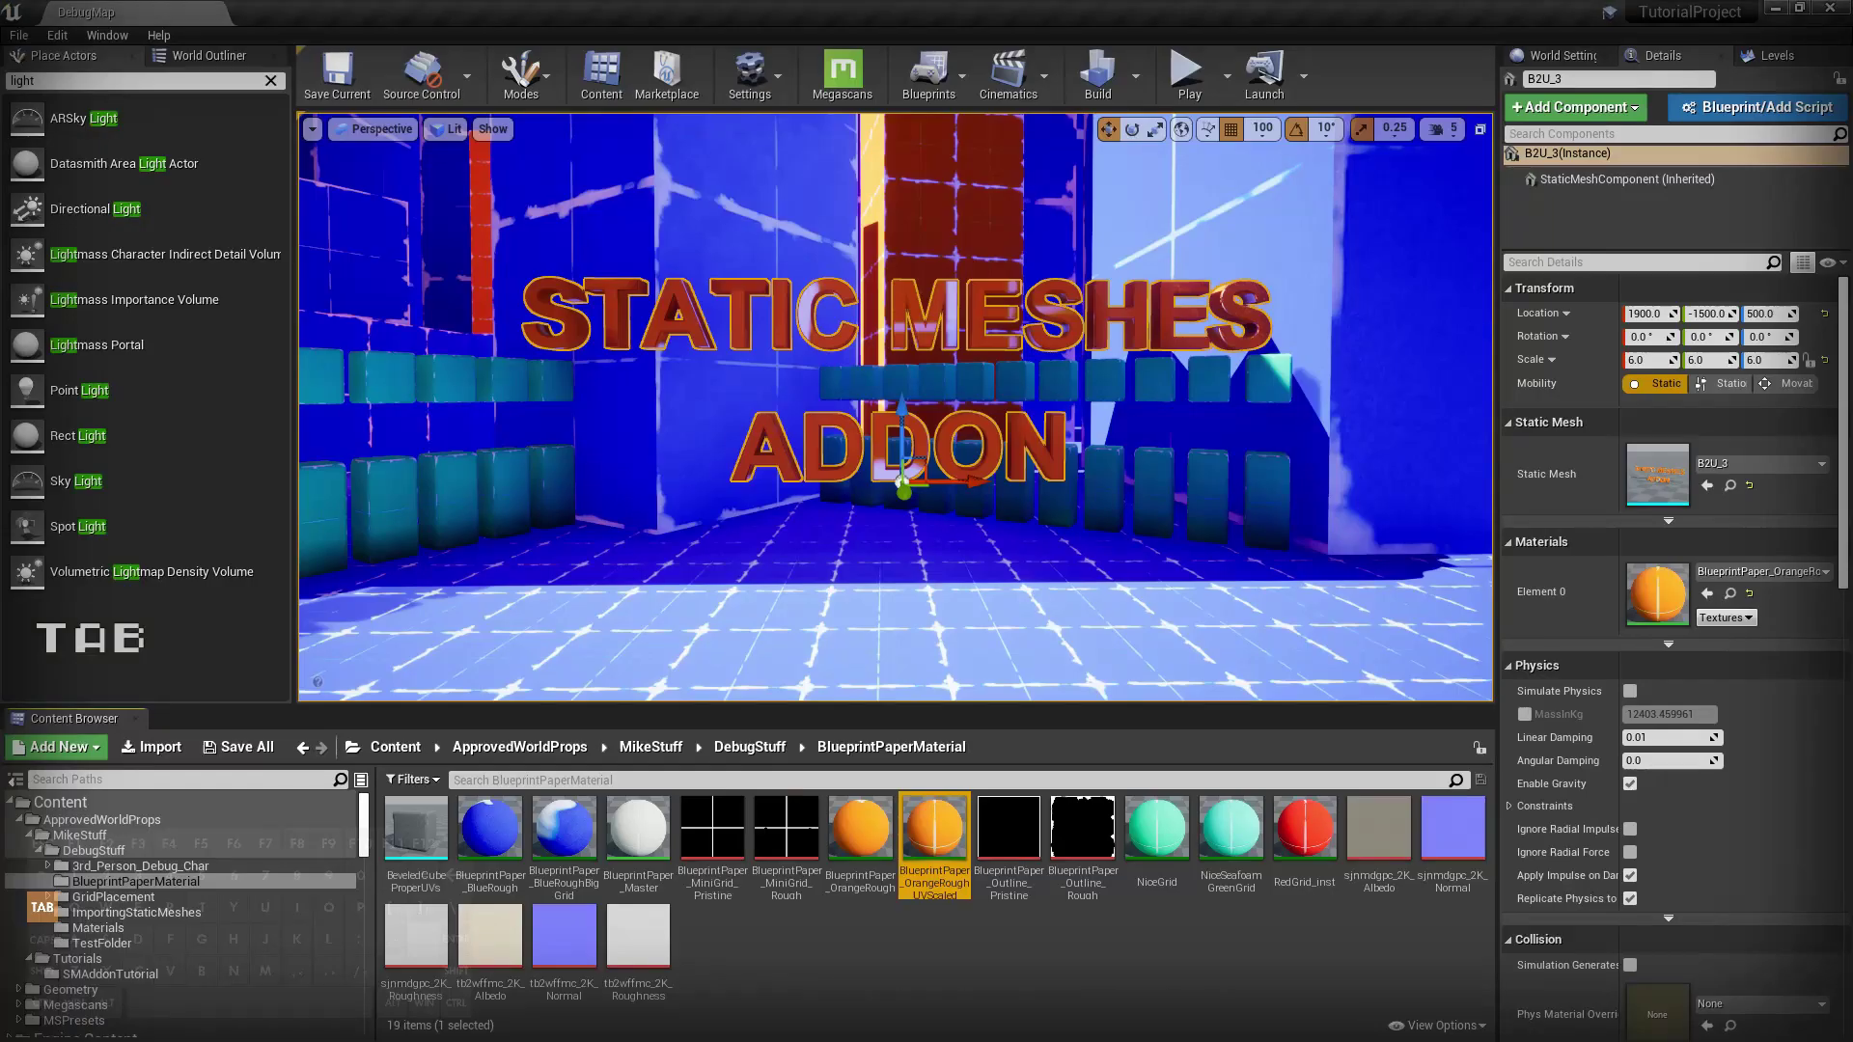
In Unreal Editor, open the SMAddonTutorial folder and place the imported Cube static mesh in the level in front of the title text.
{"action": "key", "text": "Tab"}
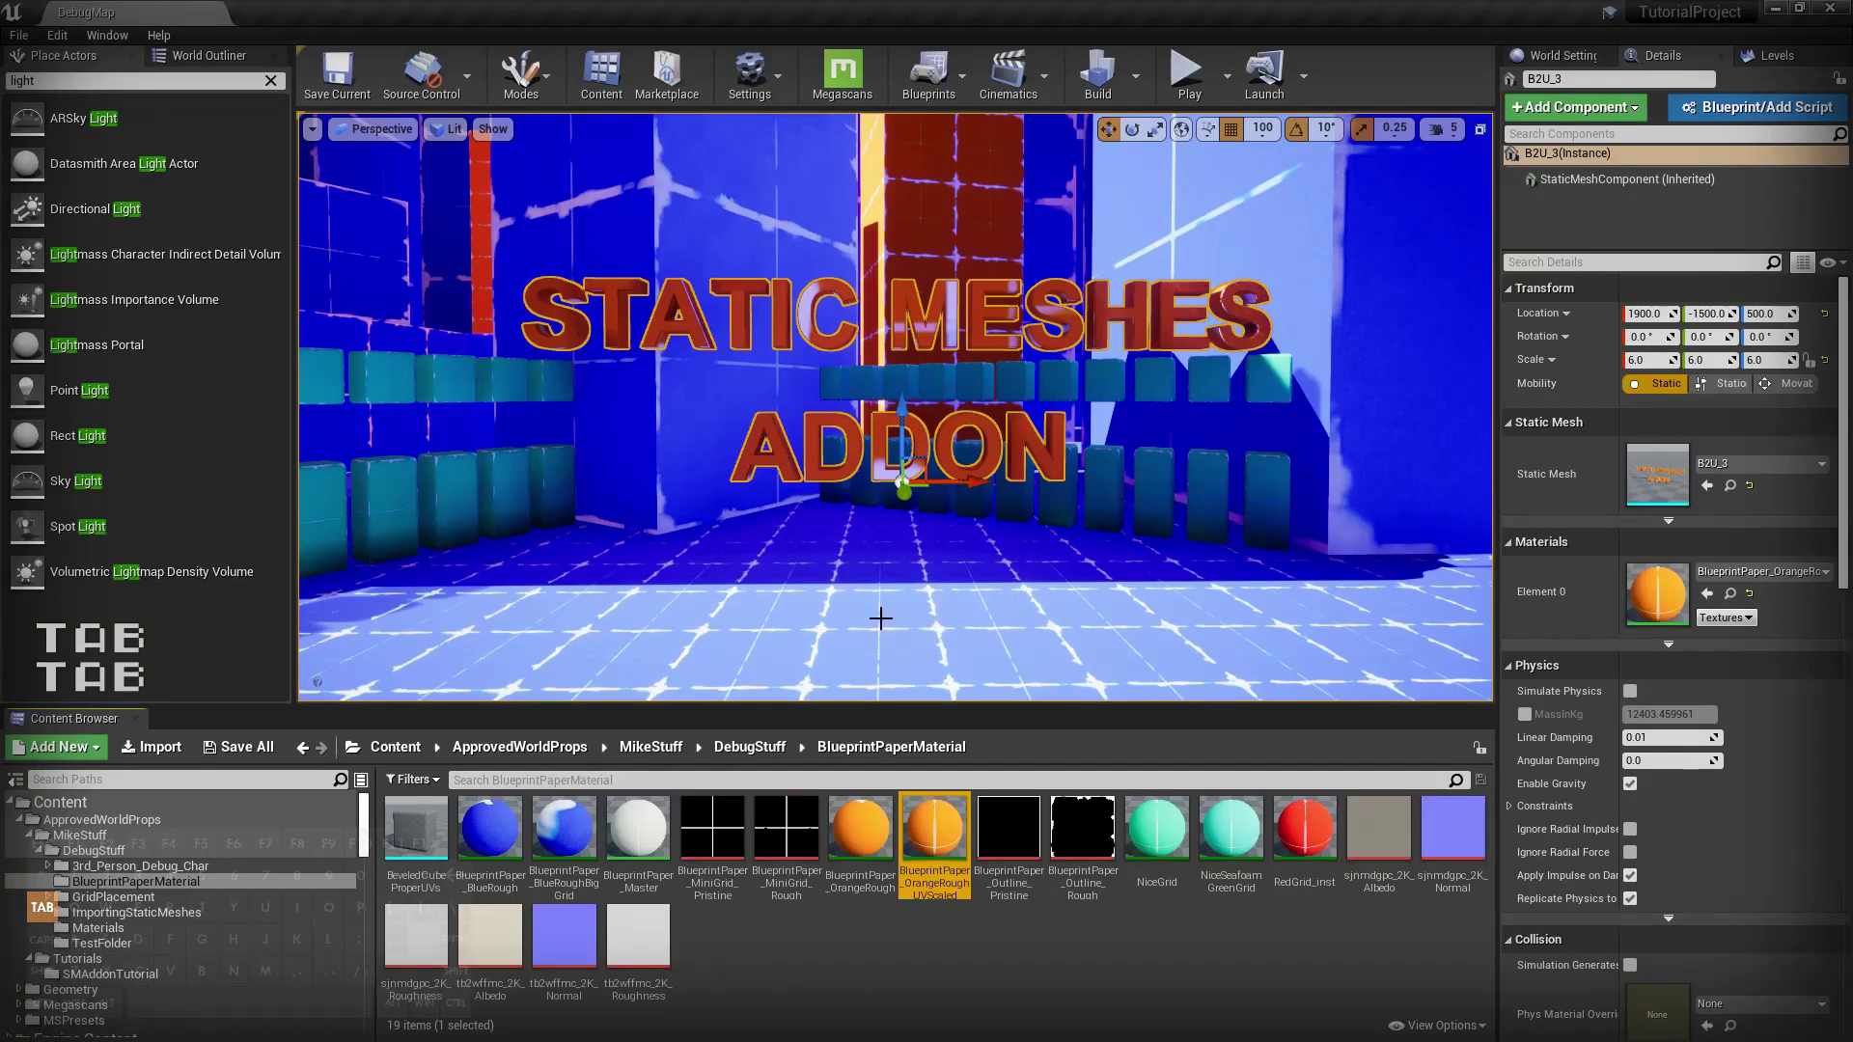
{"action": "left_click", "coordinate": [103, 974]}
{"action": "right_click_drag", "start_coordinate": [521, 627], "coordinate": [521, 675]}
{"action": "key", "text": "s"}
{"action": "left_click_drag", "start_coordinate": [405, 843], "coordinate": [687, 439]}
{"action": "right_click_drag", "start_coordinate": [687, 439], "coordinate": [618, 502]}
{"action": "key", "text": "w"}
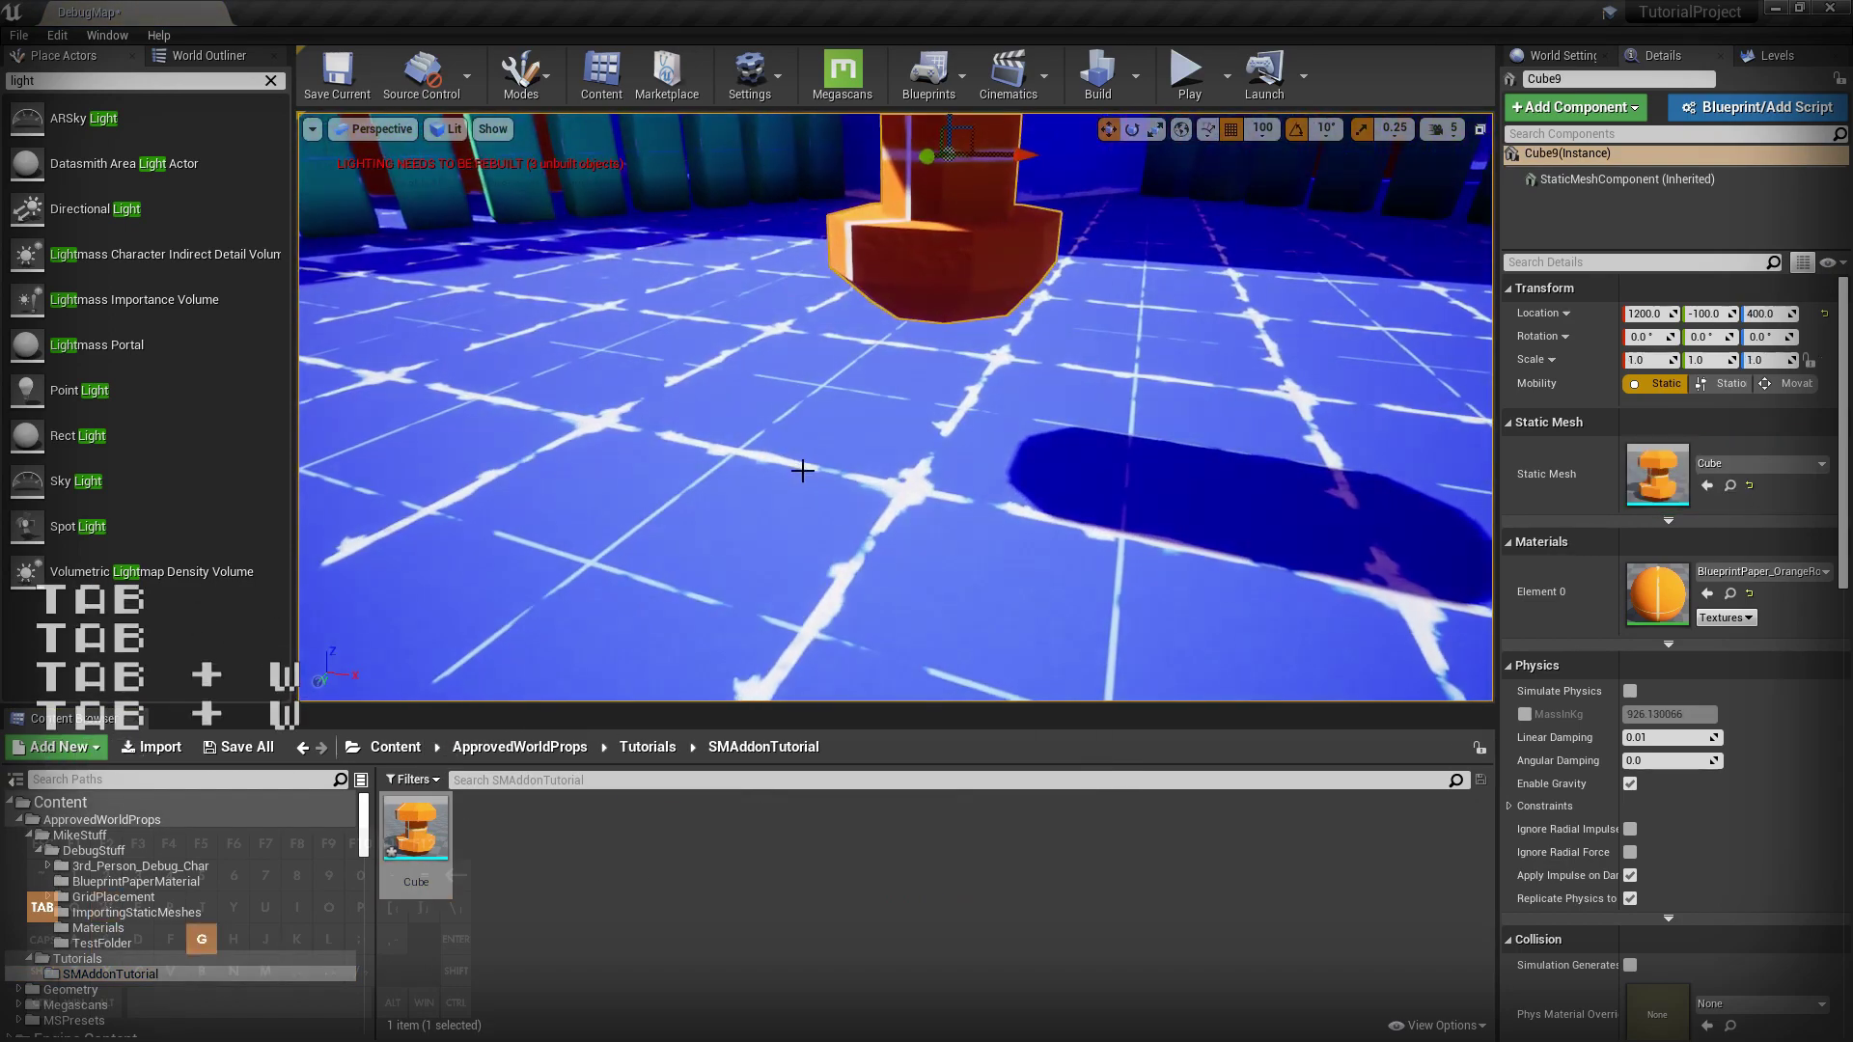
Switch to Blender, isolate the Cube in local view, and add a second UV map named lm.
{"action": "key", "text": "alt+Tab"}
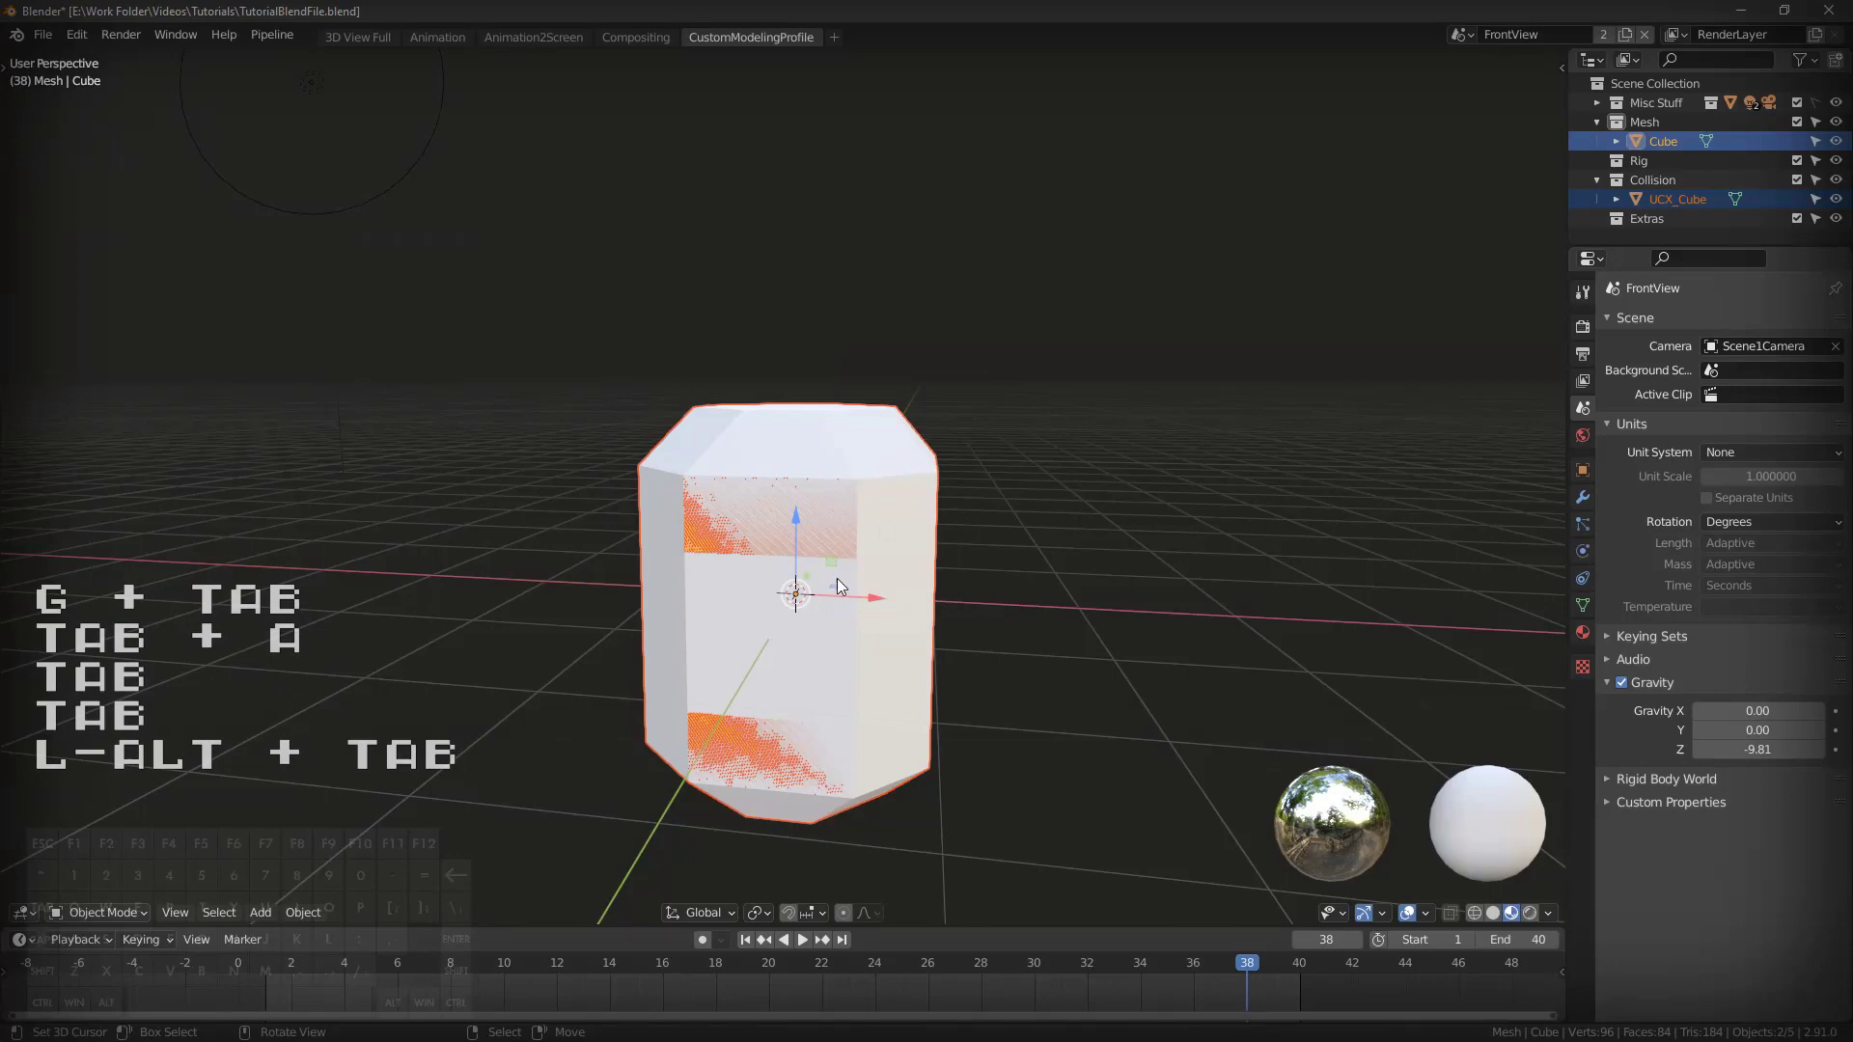
{"action": "left_click", "coordinate": [774, 504]}
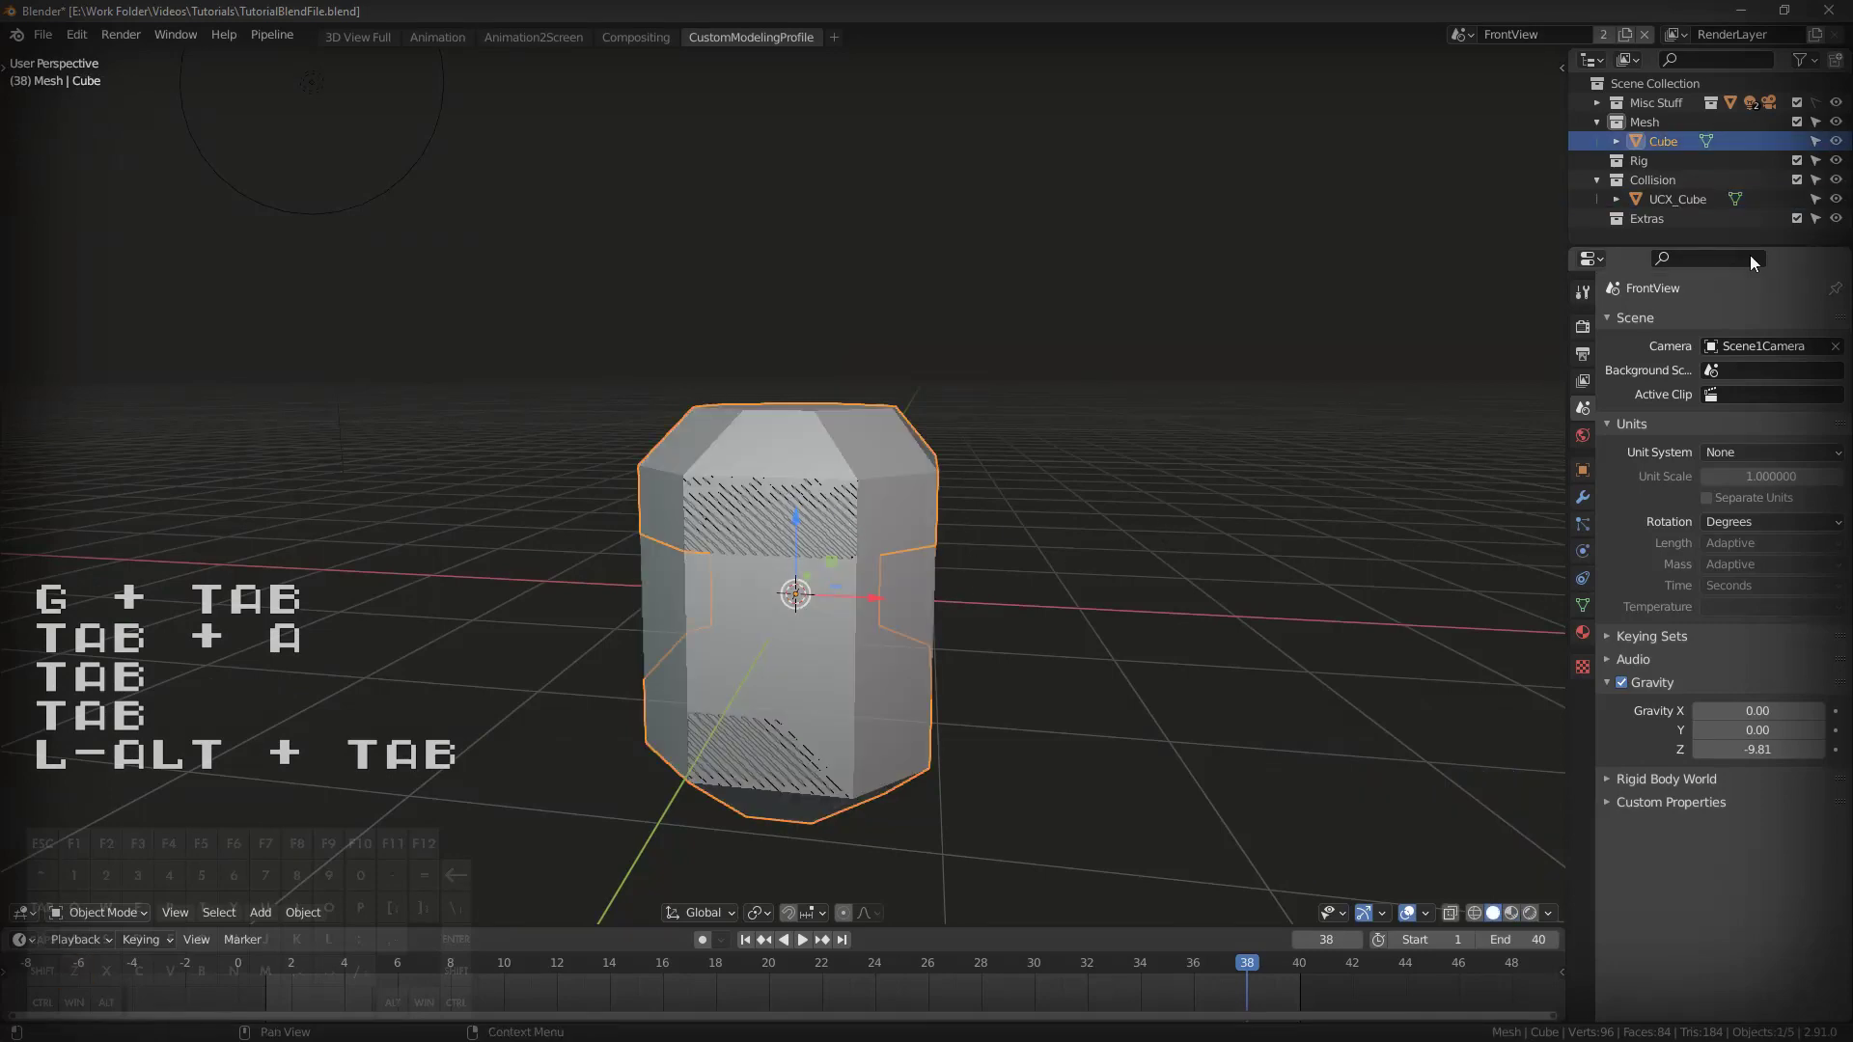
{"action": "key", "text": "KP_Divide"}
{"action": "scroll", "coordinate": [1012, 343], "scroll_direction": "down", "scroll_amount": 3}
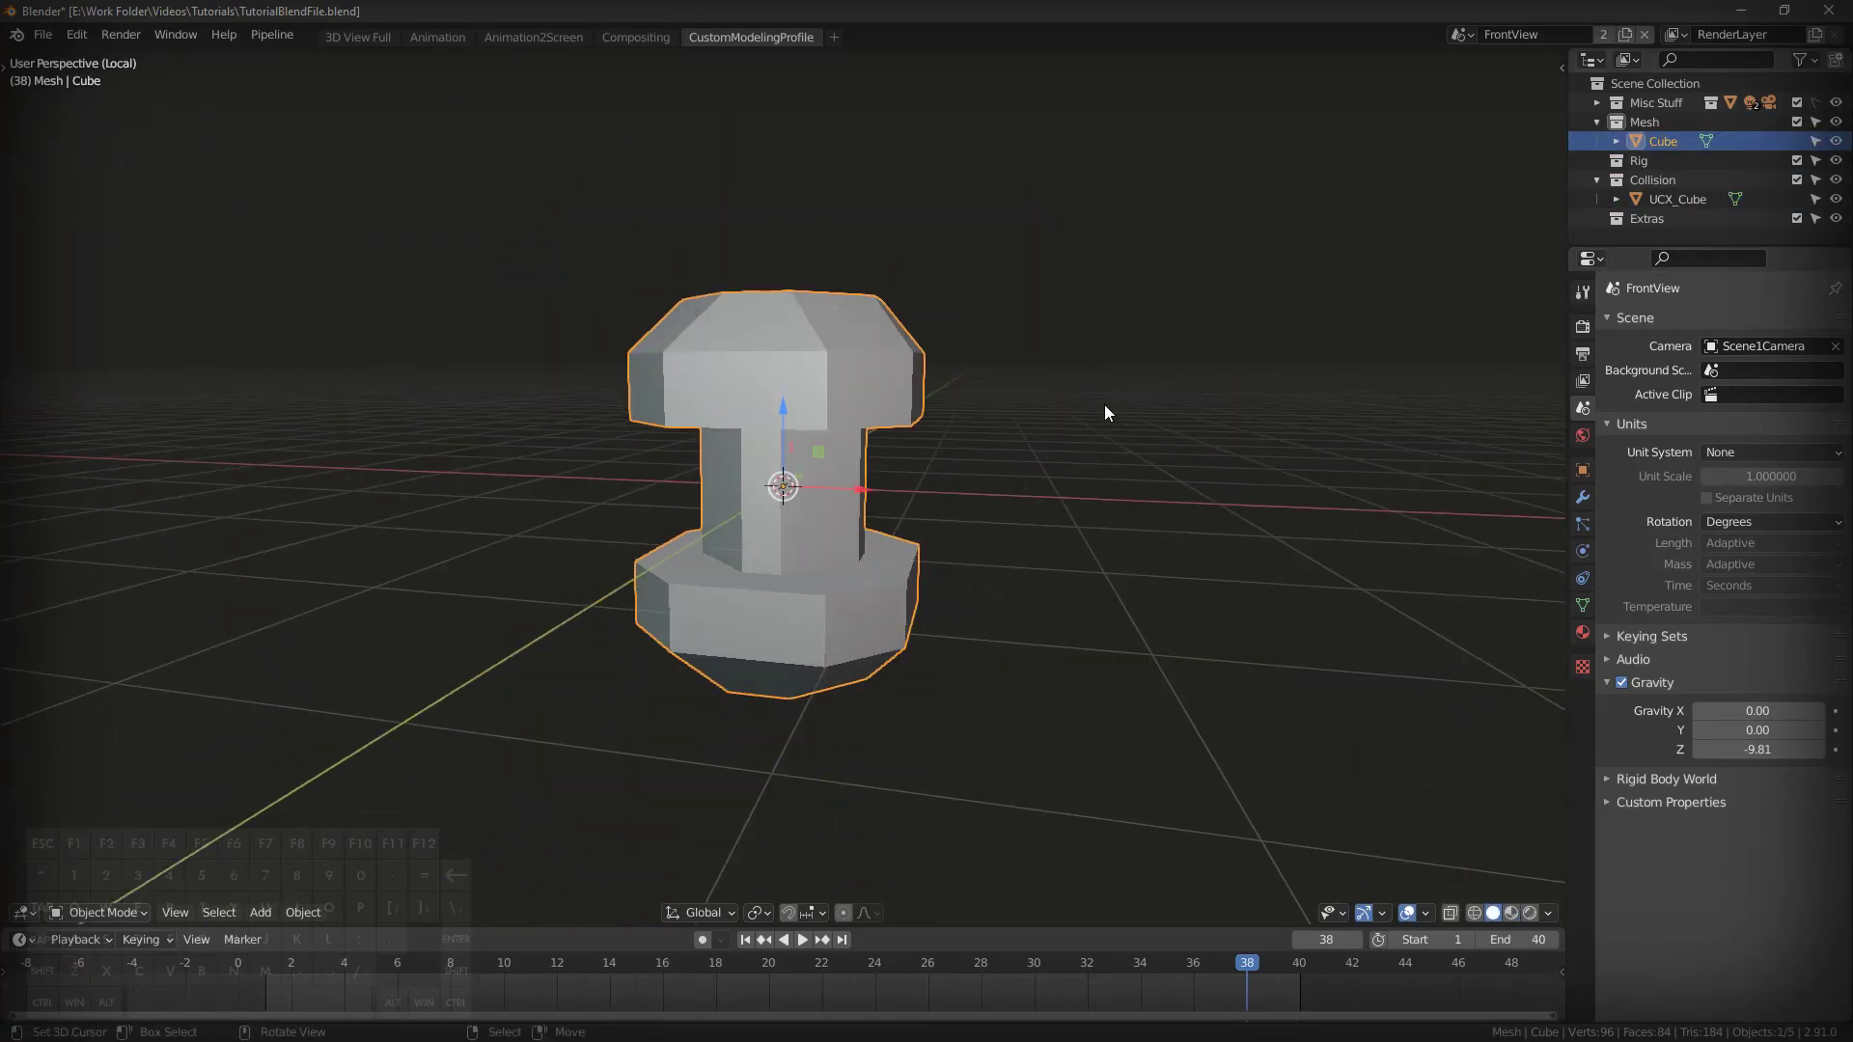
{"action": "left_click", "coordinate": [1582, 606]}
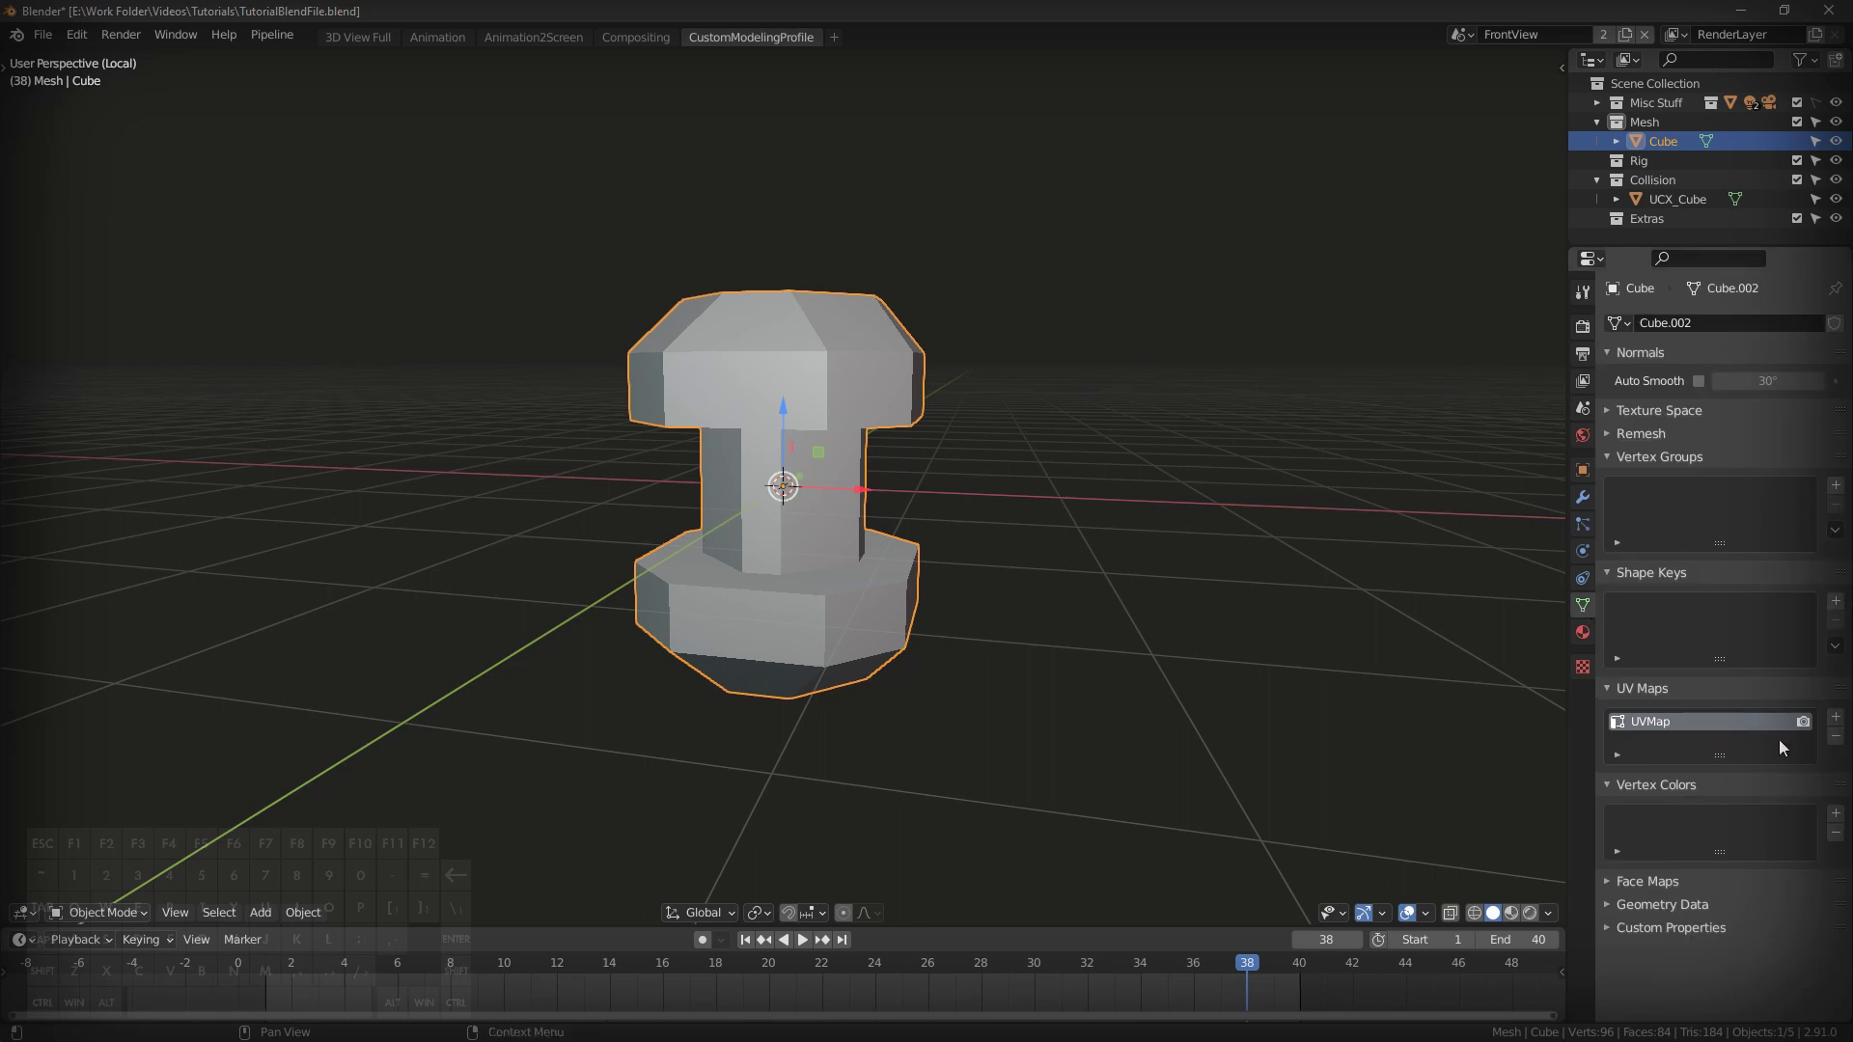
{"action": "left_click", "coordinate": [1835, 718]}
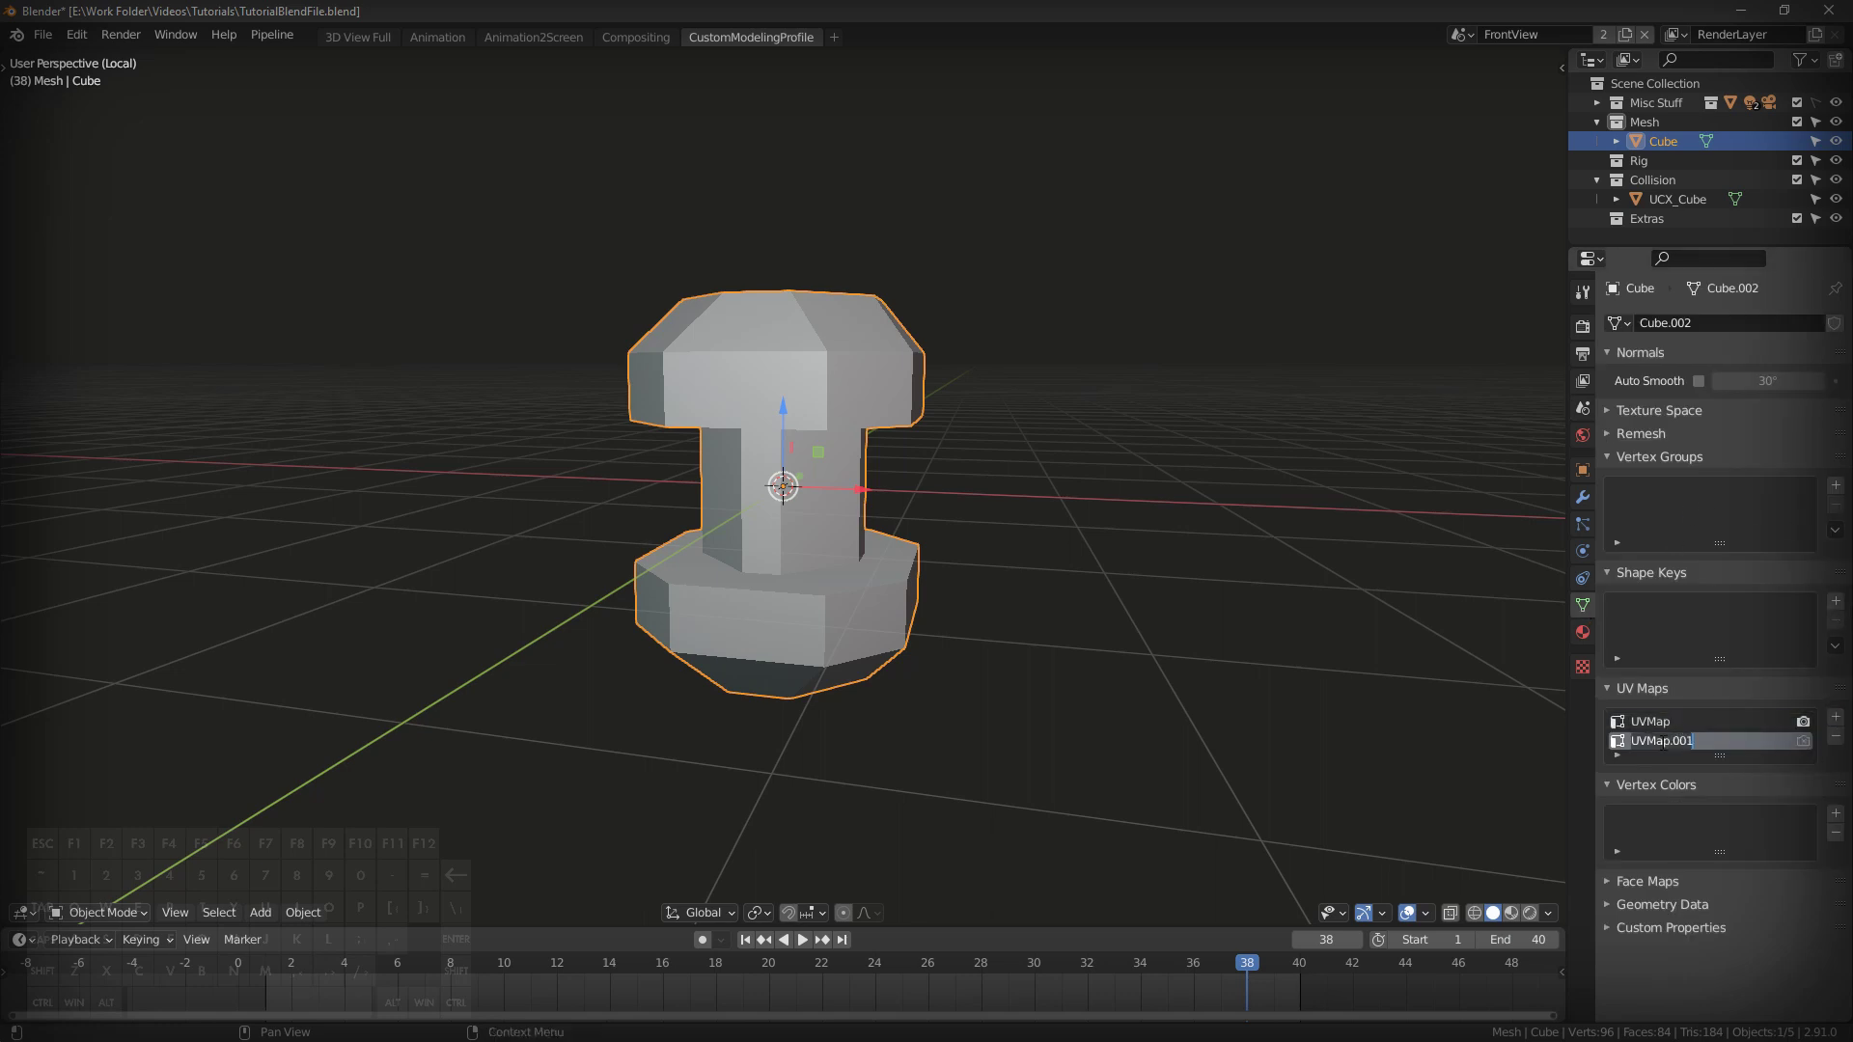
Unwrap all of the Cube's geometry with Smart UV Project at a 66° angle limit and return to object mode.
{"action": "key", "text": "Tab"}
{"action": "key", "text": "a"}
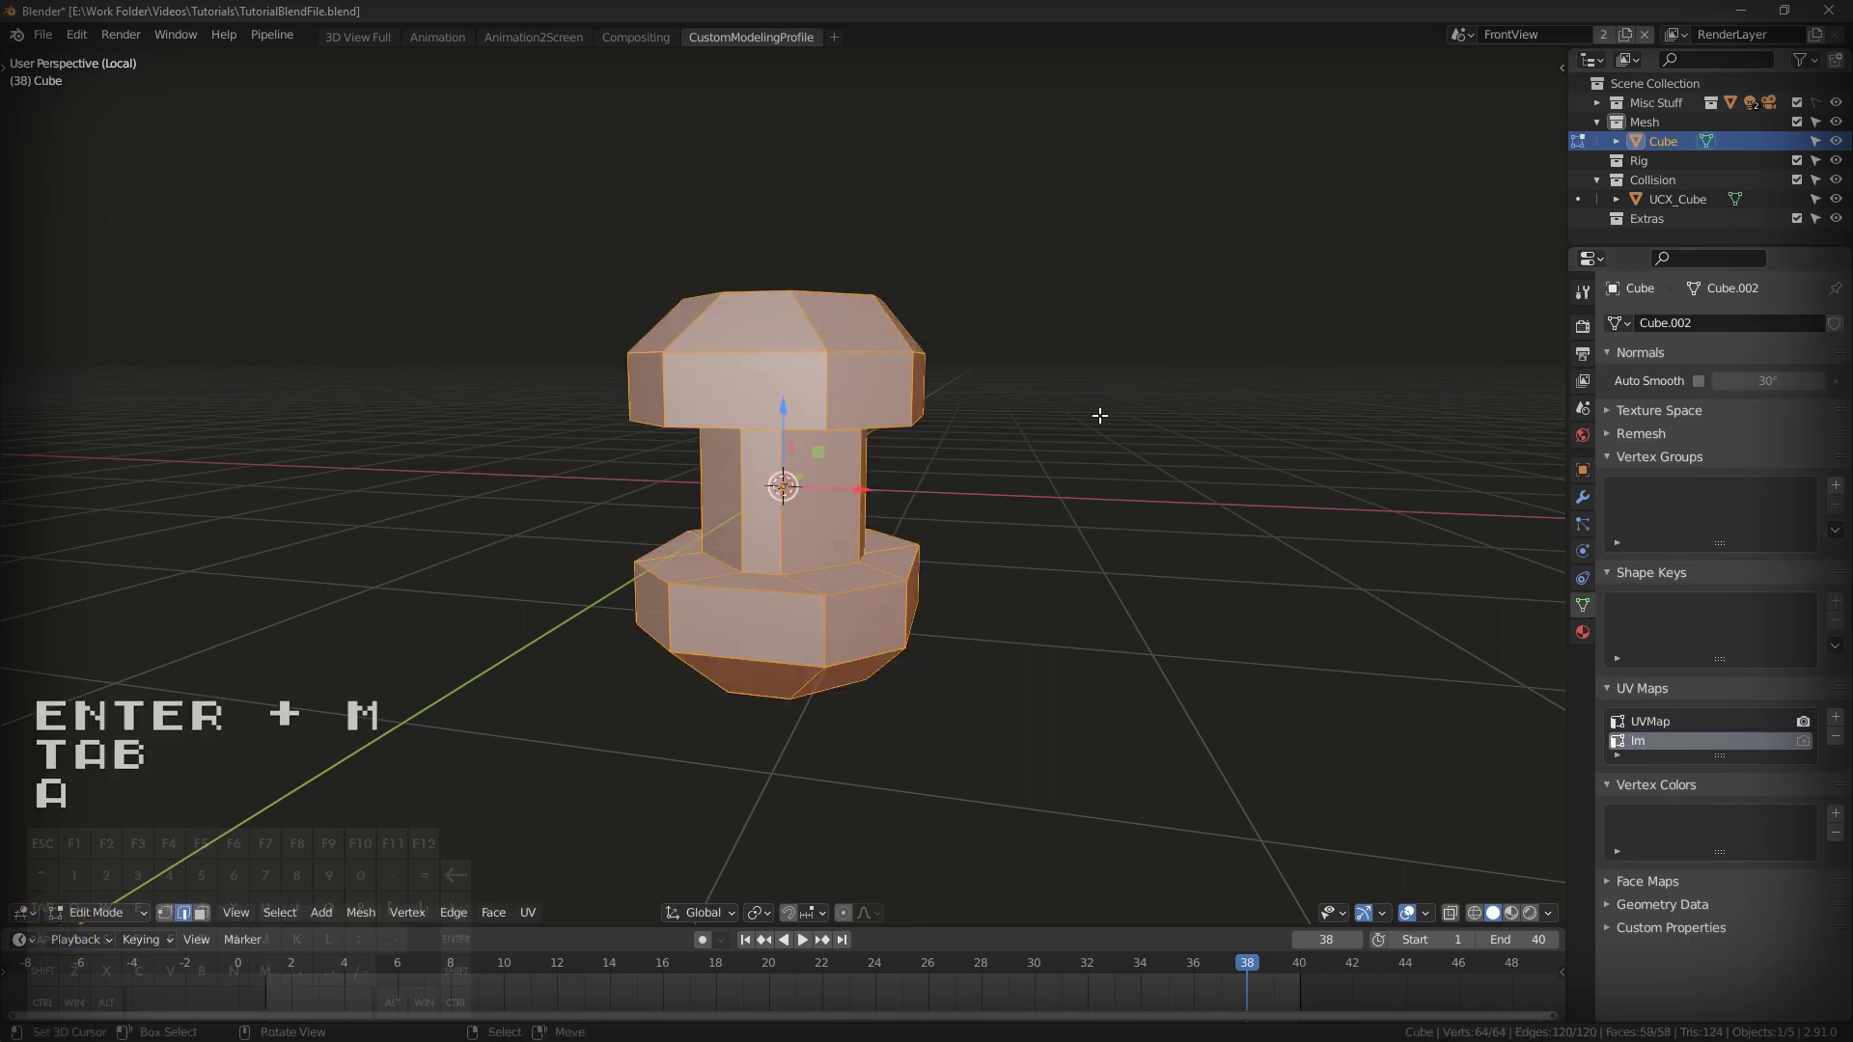
{"action": "key", "text": "u"}
{"action": "left_click", "coordinate": [1035, 388]}
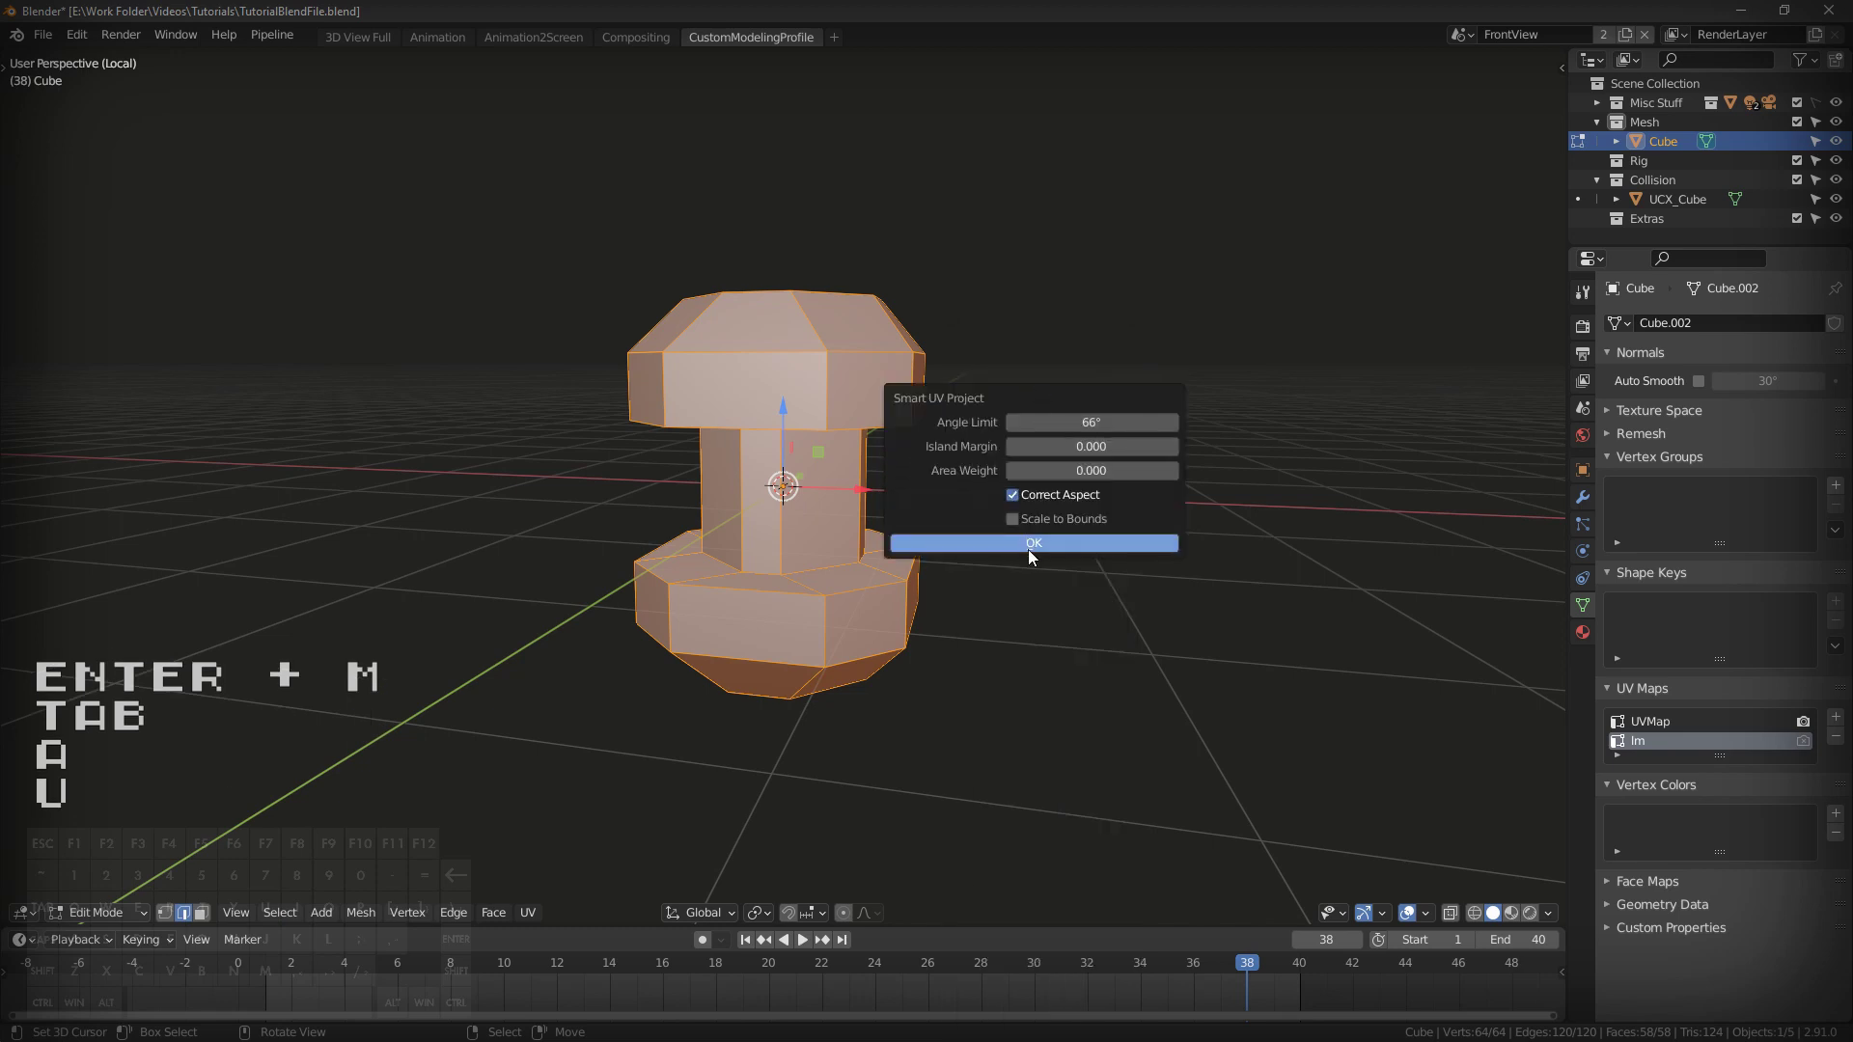
{"action": "left_click", "coordinate": [1028, 543]}
{"action": "key", "text": "Tab"}
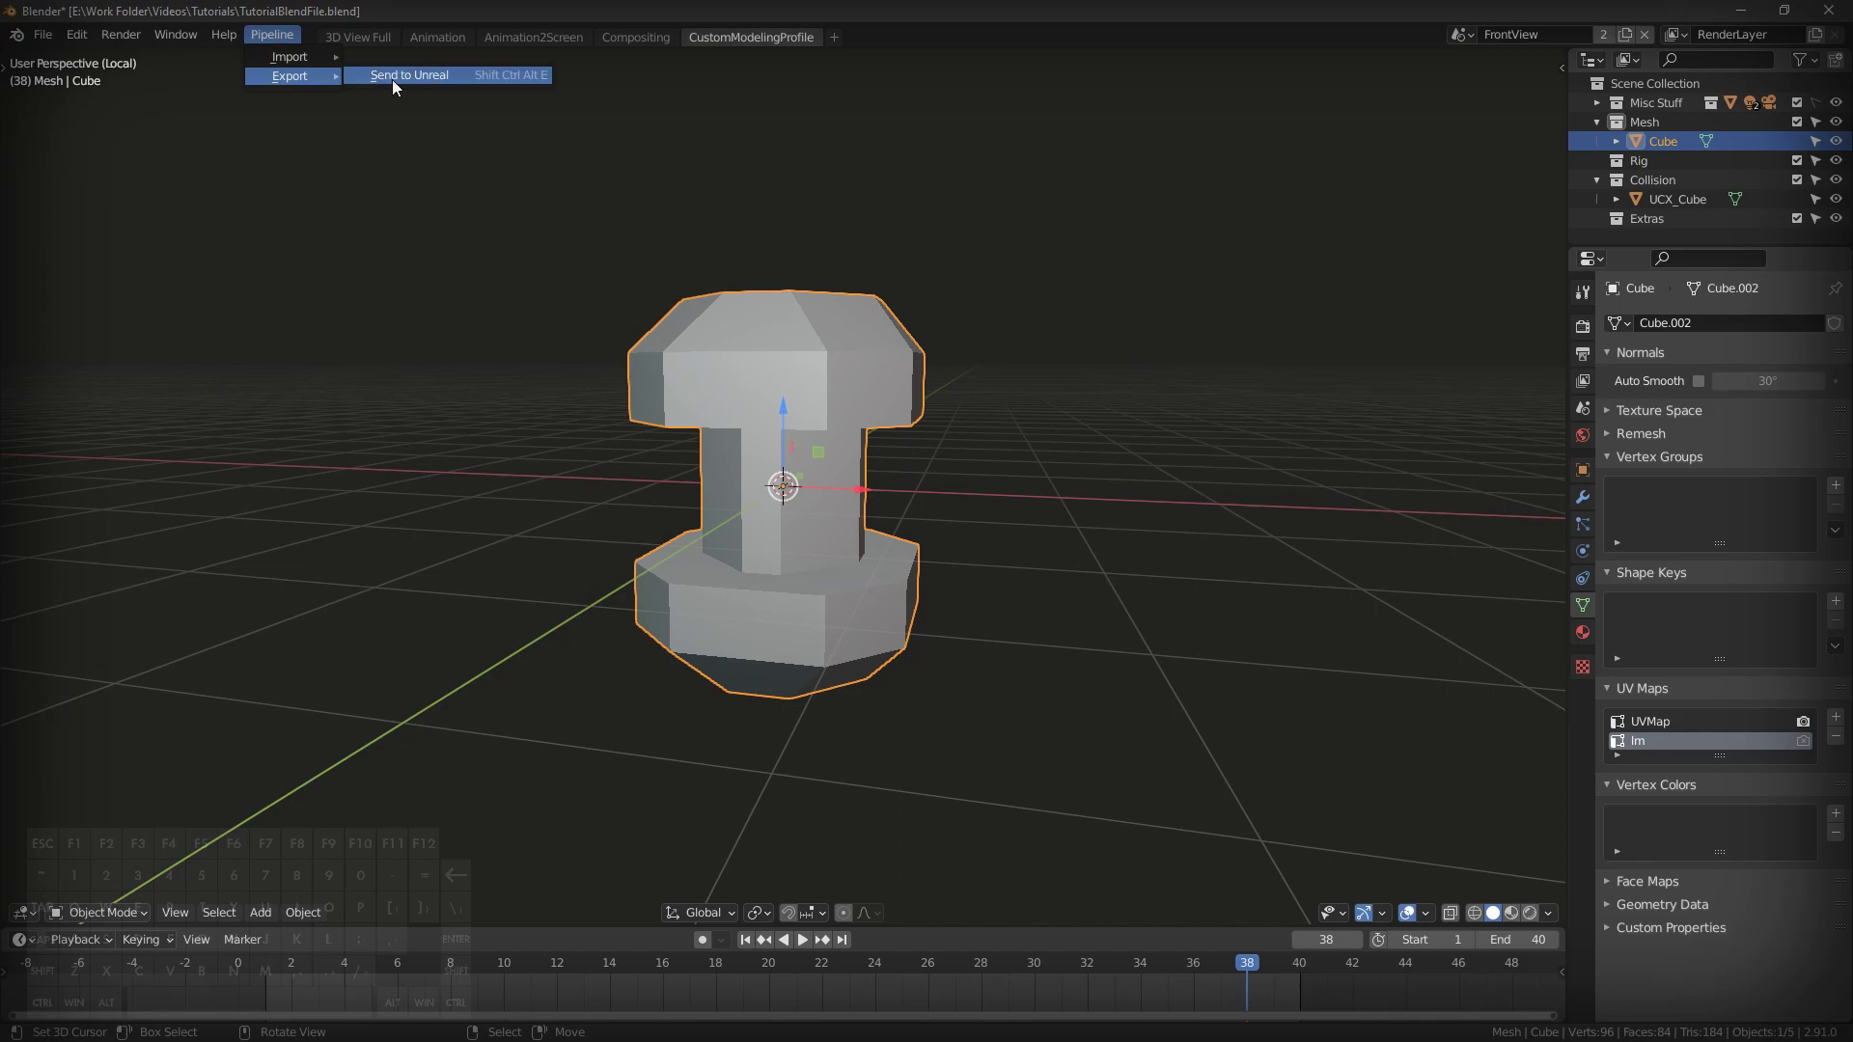
Send the Cube with its second UV map to Unreal and view the updated mesh in the level.
{"action": "left_click", "coordinate": [396, 76]}
{"action": "key", "text": "alt+Tab"}
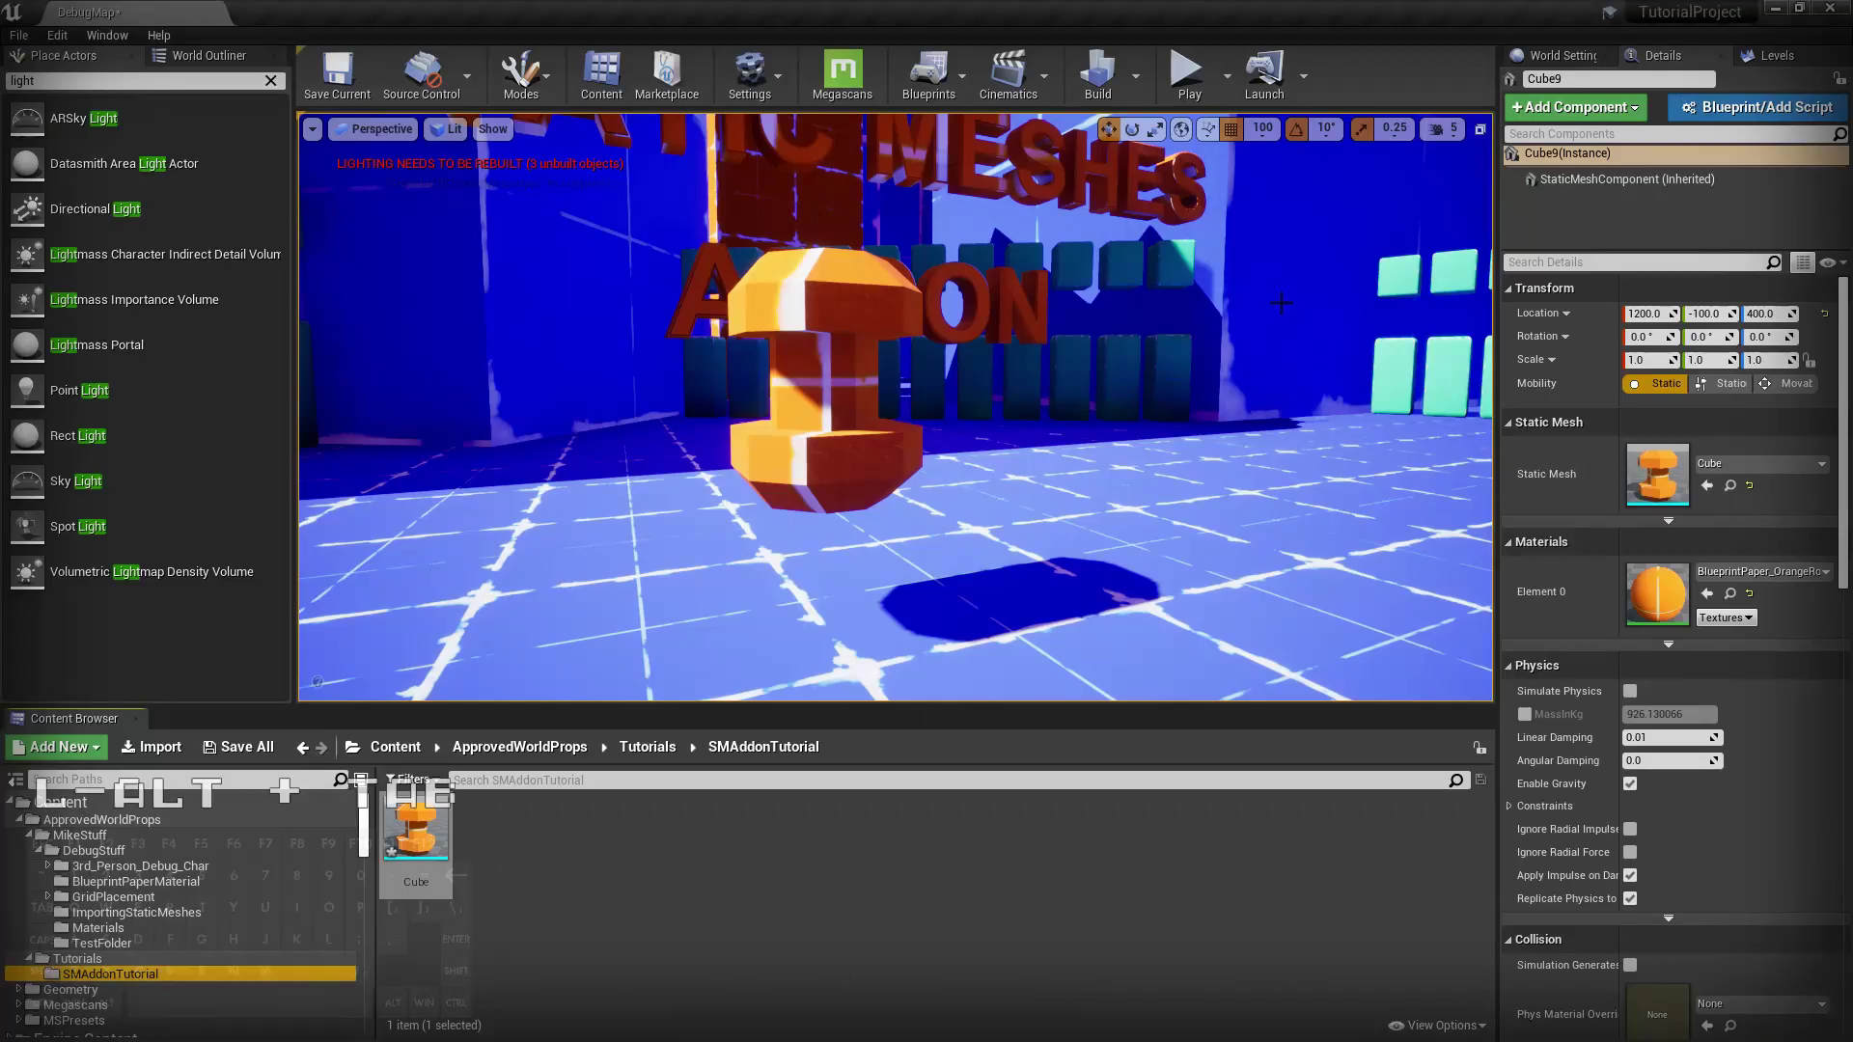
{"action": "key", "text": "s"}
Return to Blender, leave local view, and isolate only the Cube from the Mesh collection again.
{"action": "key", "text": "alt+Tab"}
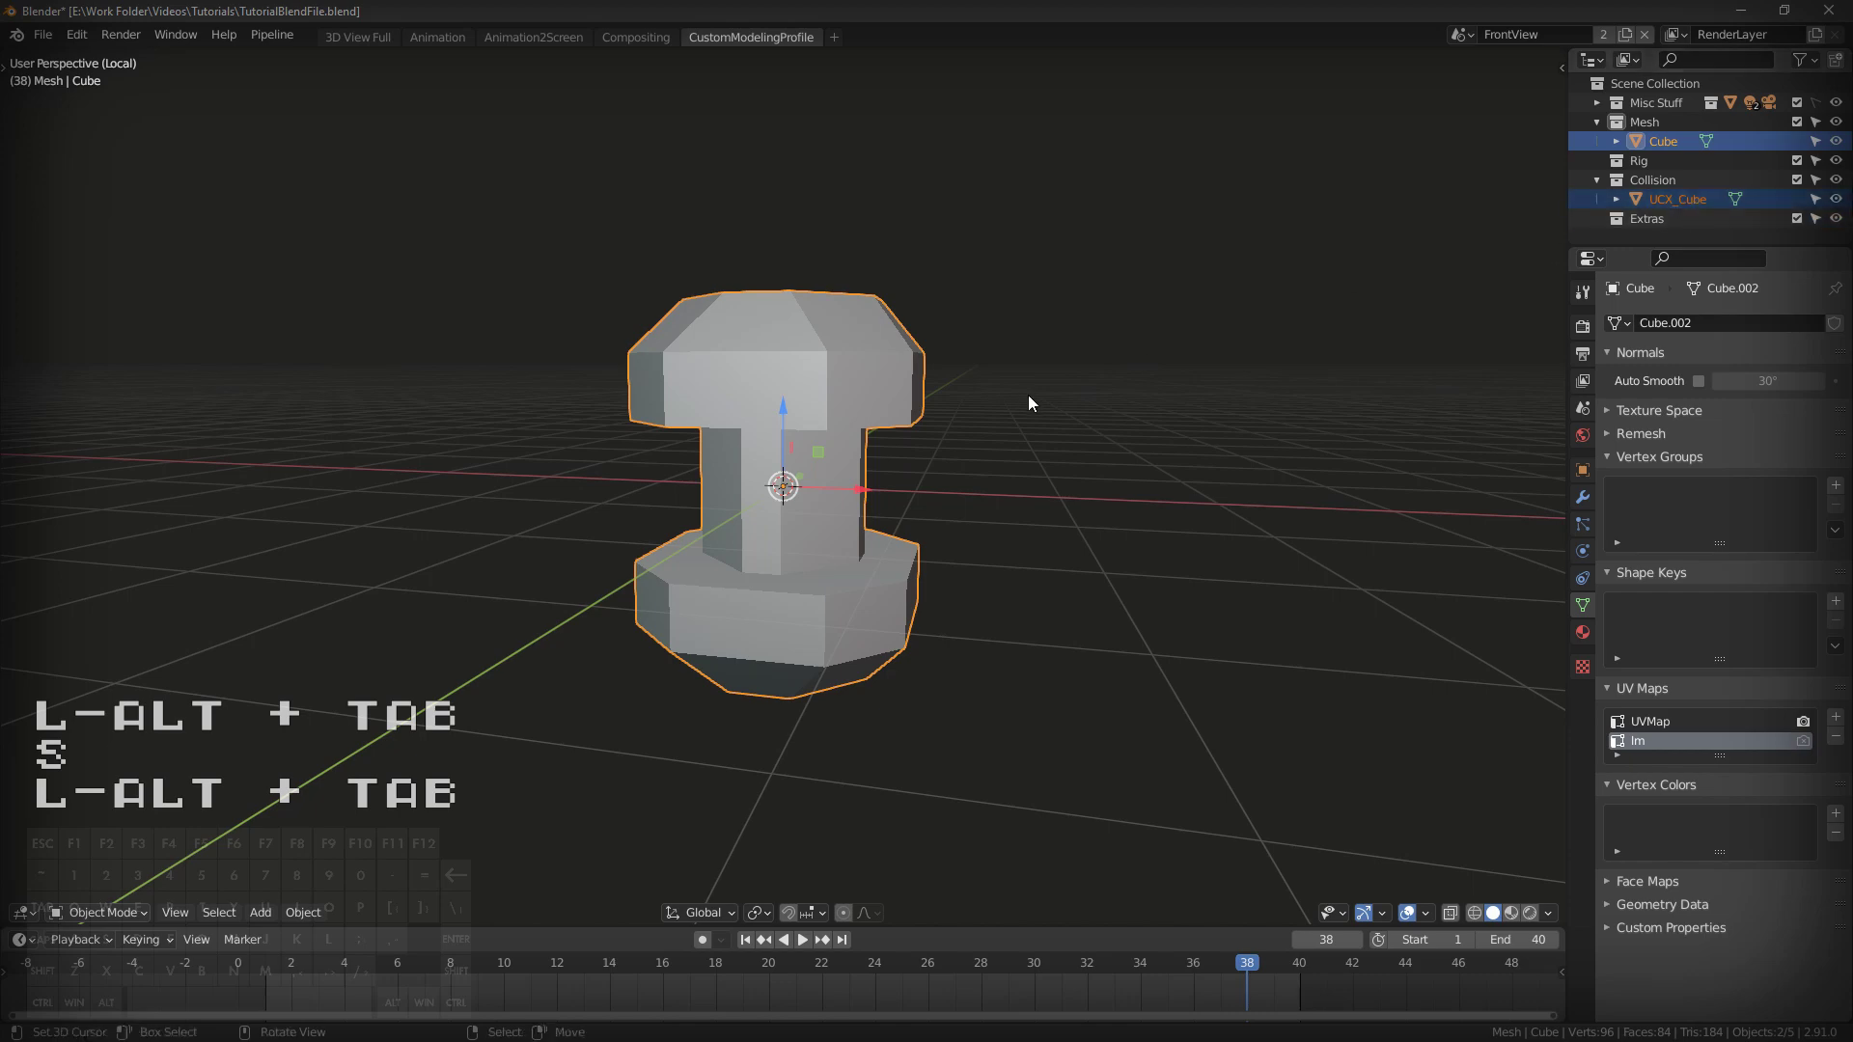
{"action": "scroll", "coordinate": [895, 397], "scroll_direction": "up", "scroll_amount": 5}
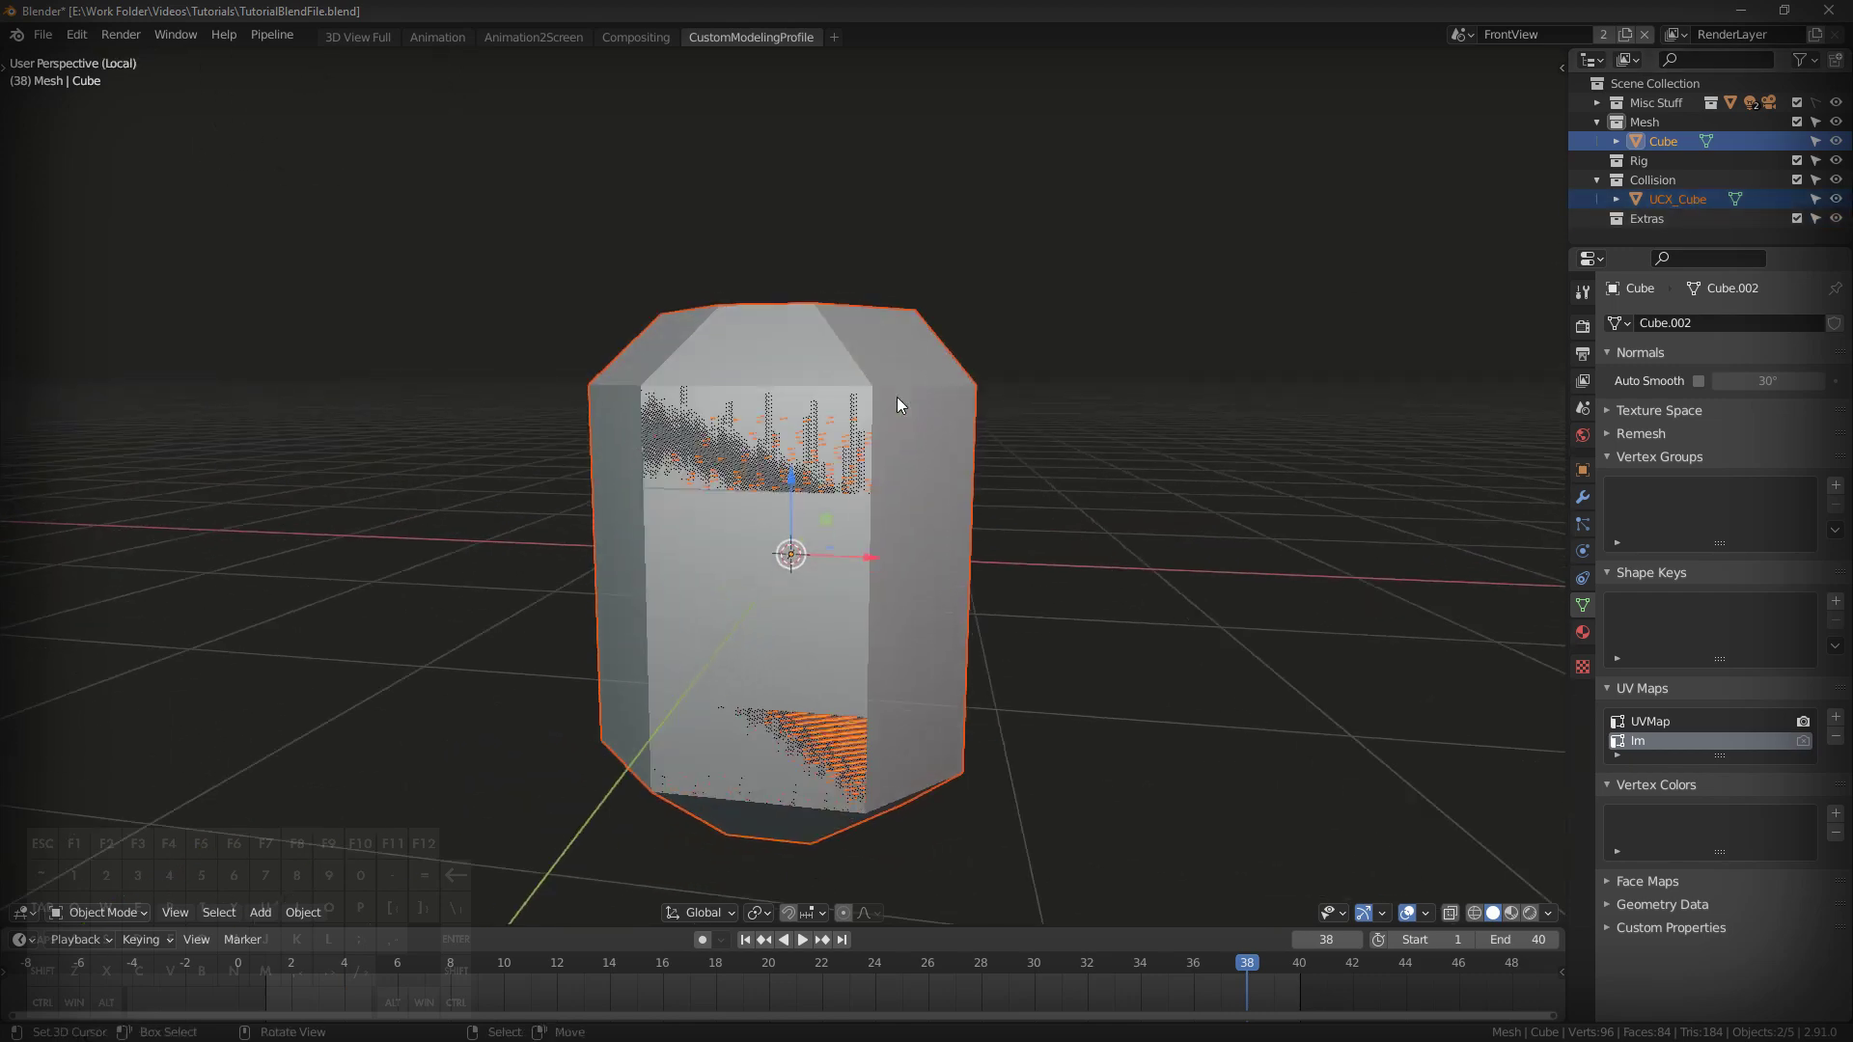
{"action": "key", "text": "slash"}
{"action": "left_click", "coordinate": [1653, 143]}
{"action": "key", "text": "slash"}
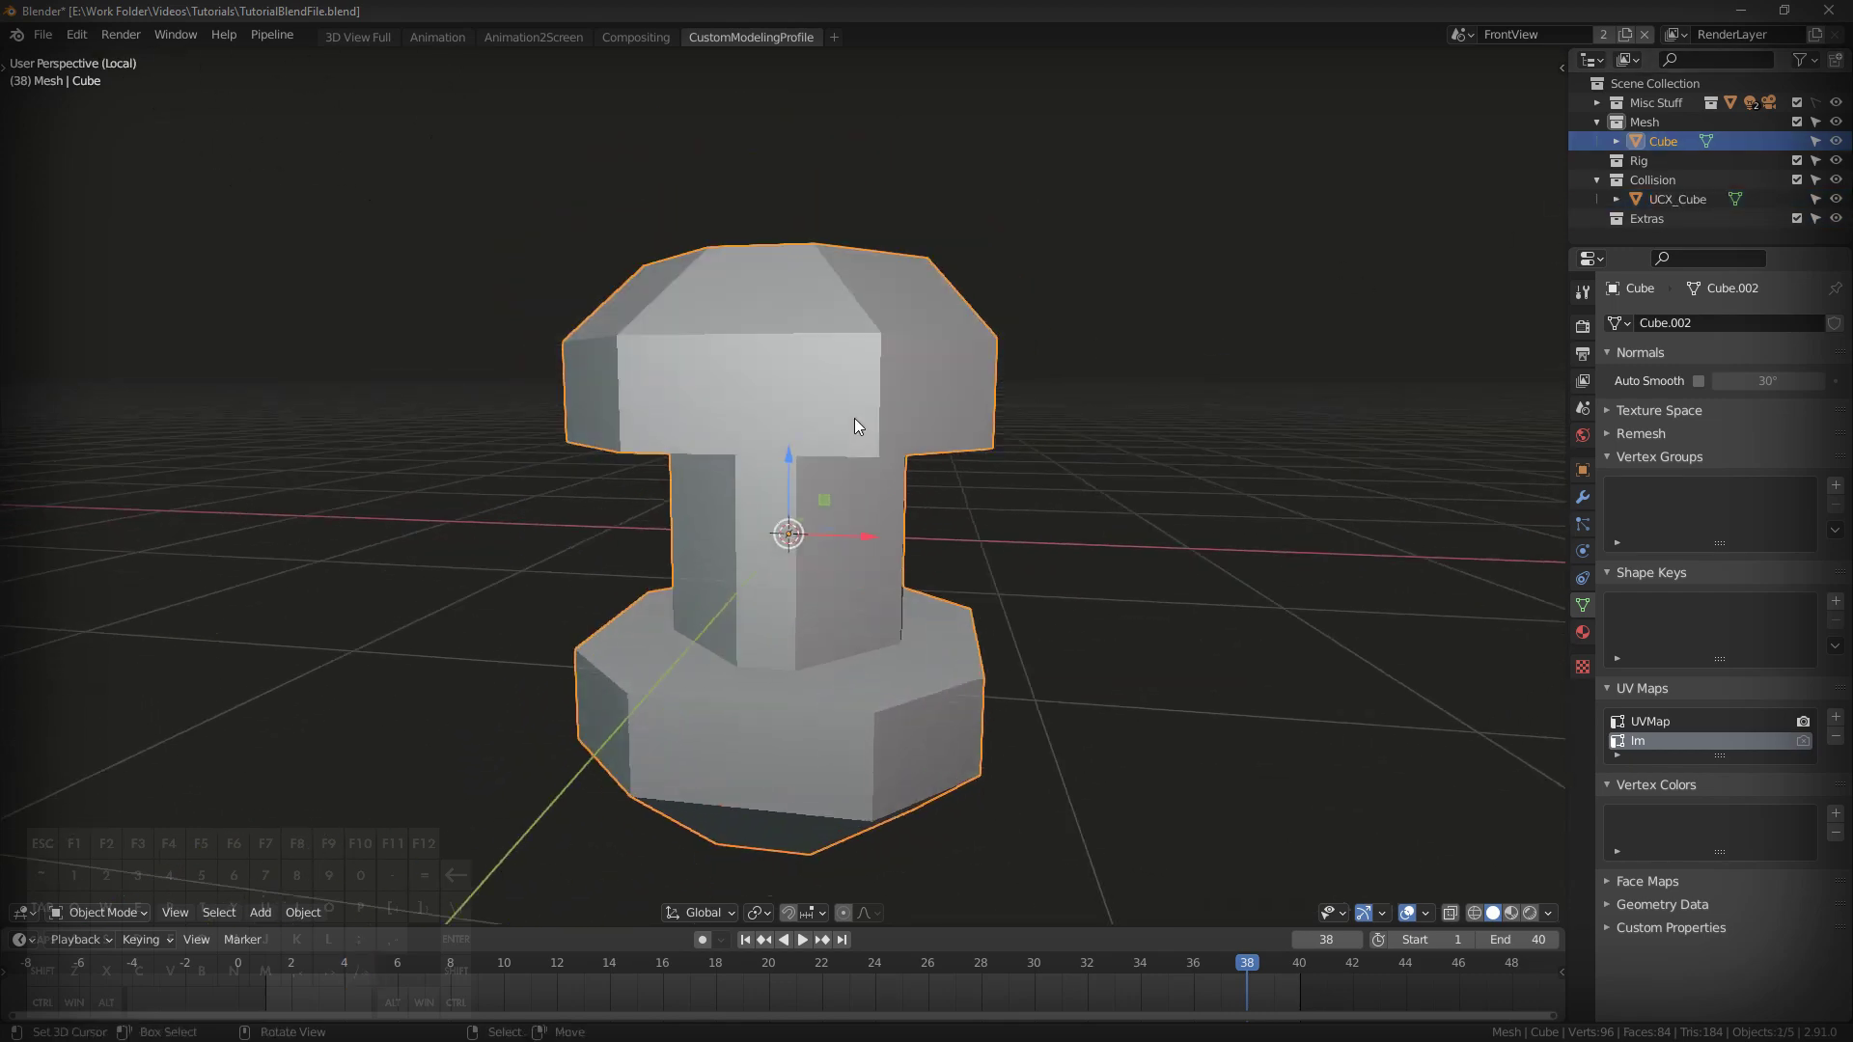
Switch to Unreal Editor and lower the placed Cube to a Z location of 300.
{"action": "key", "text": "alt+Tab"}
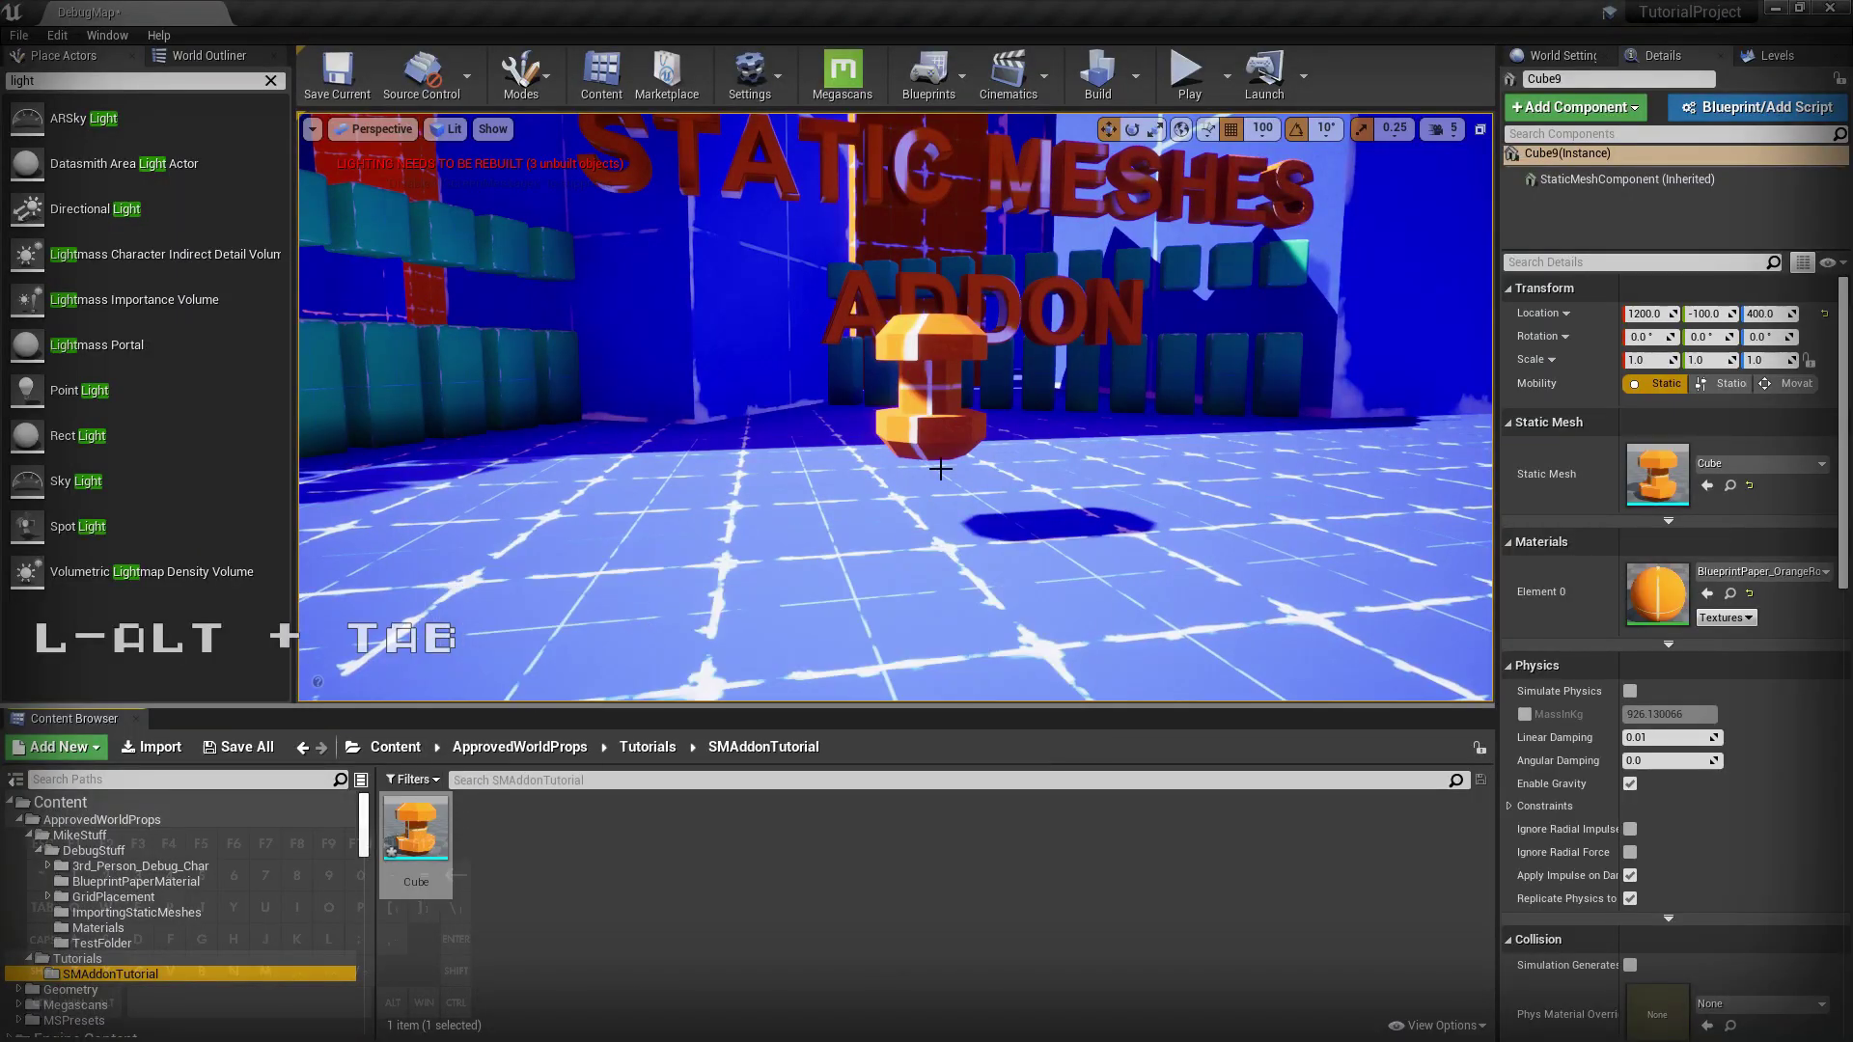
{"action": "right_click_drag", "start_coordinate": [941, 469], "coordinate": [974, 453]}
{"action": "left_click_drag", "start_coordinate": [901, 398], "coordinate": [898, 450]}
{"action": "key", "text": "w"}
{"action": "right_click_drag", "start_coordinate": [898, 451], "coordinate": [912, 487]}
{"action": "key", "text": "s"}
{"action": "key", "text": "w"}
Locate the teal blocks' material in the content folders, select the full name of the neighbouring NiceSeaFoamGreenGrid material, and switch to Blender.
{"action": "left_click", "coordinate": [98, 927]}
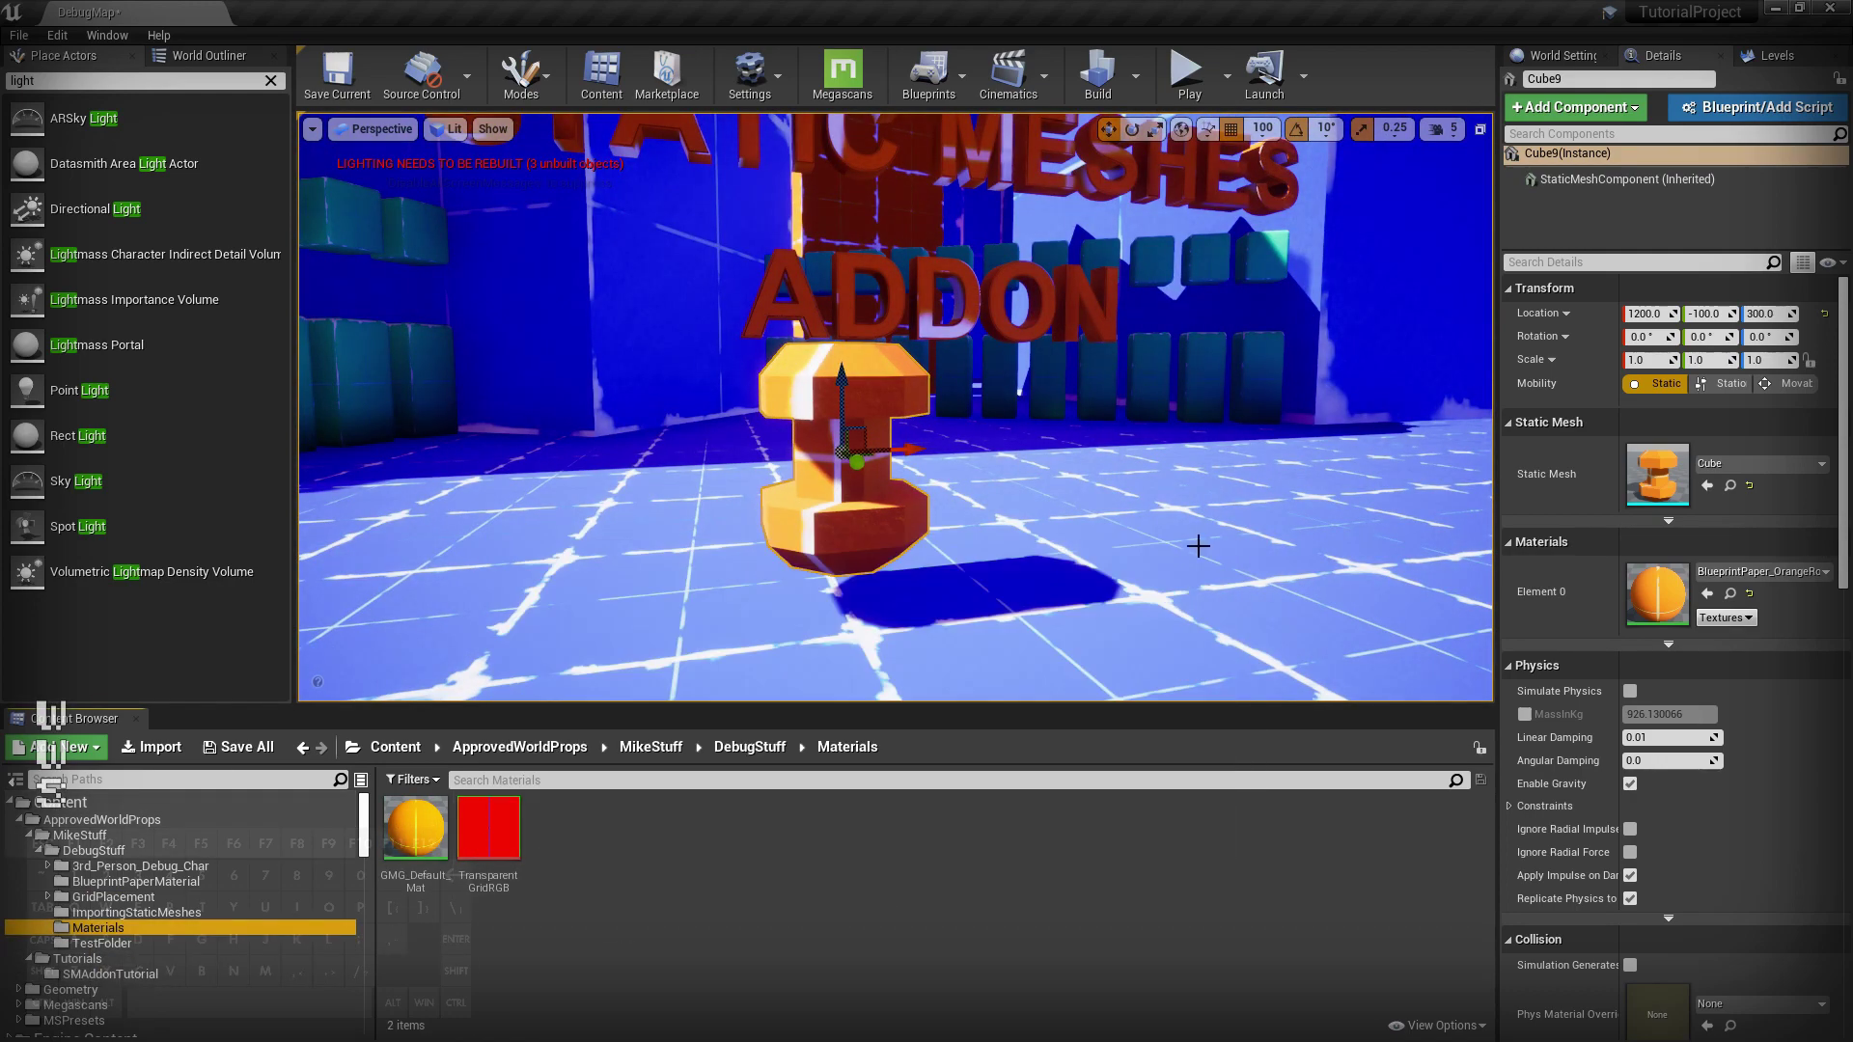
{"action": "left_click", "coordinate": [1052, 376]}
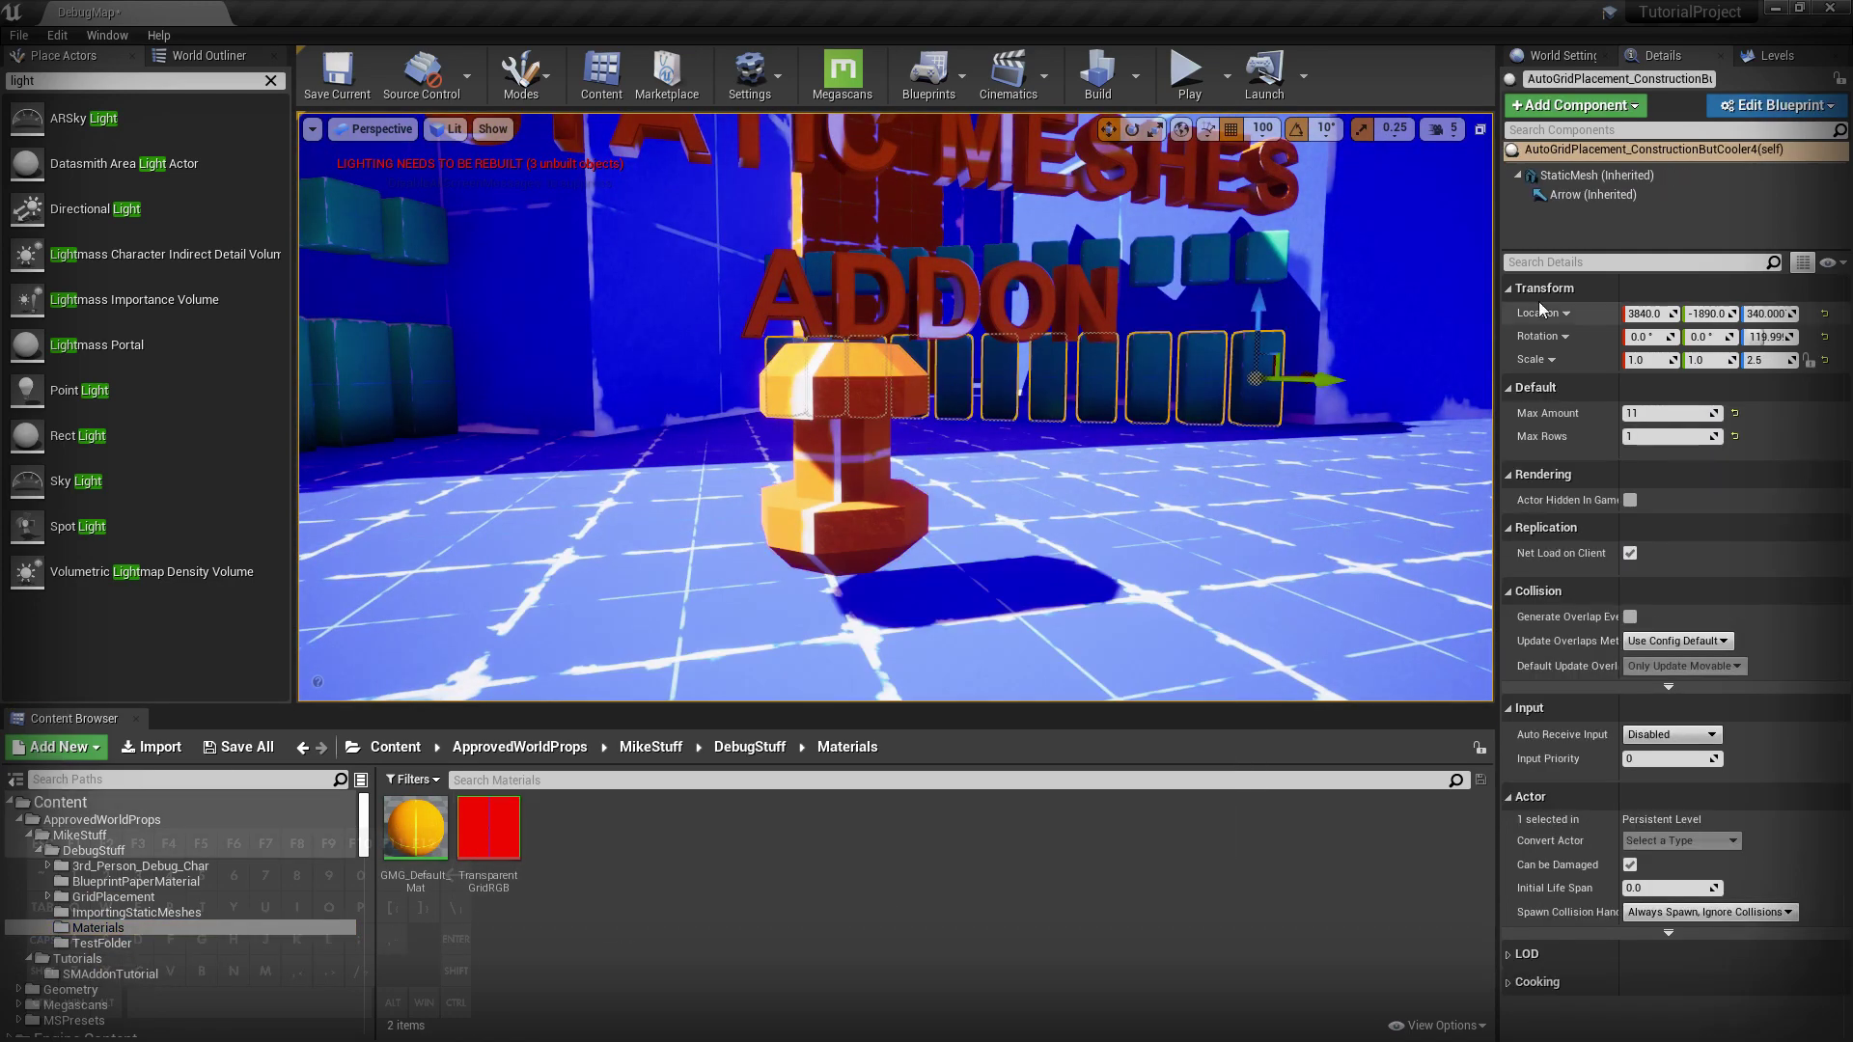
{"action": "left_click", "coordinate": [1588, 176]}
{"action": "left_click", "coordinate": [1730, 590]}
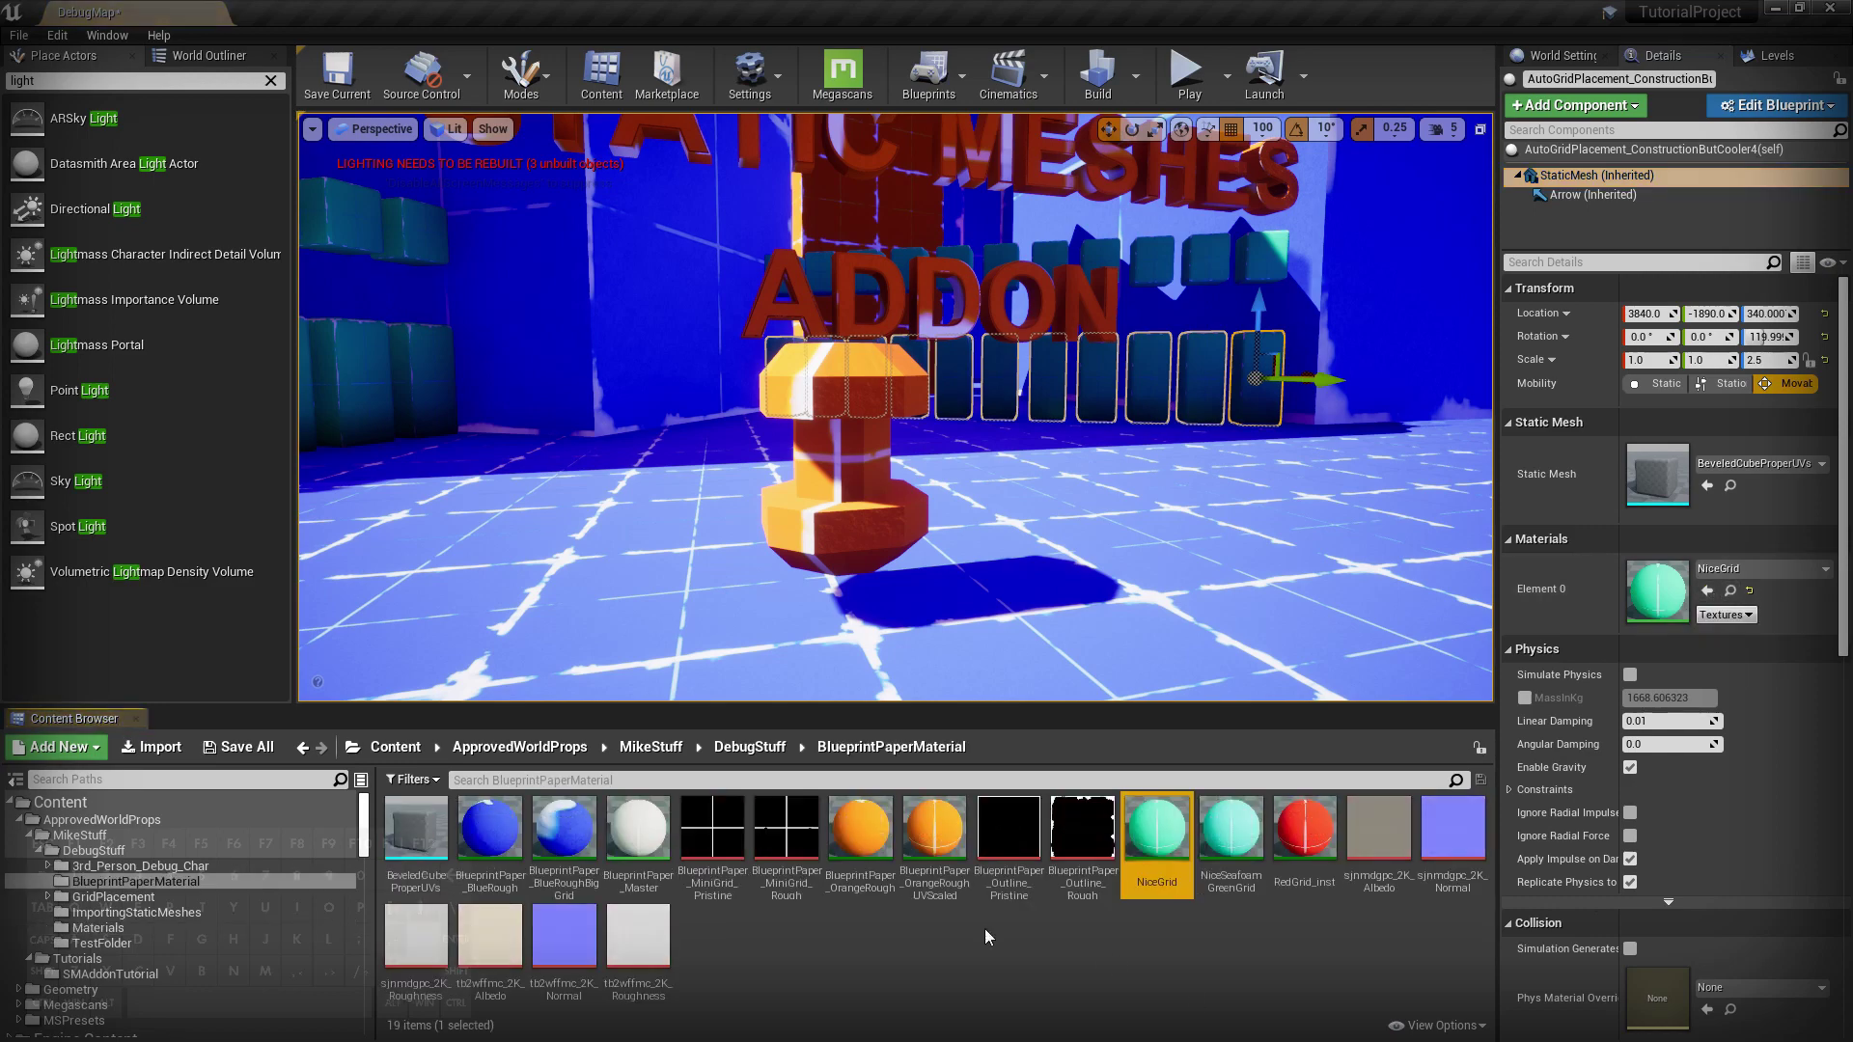
{"action": "left_click", "coordinate": [1227, 873]}
{"action": "key", "text": "F2"}
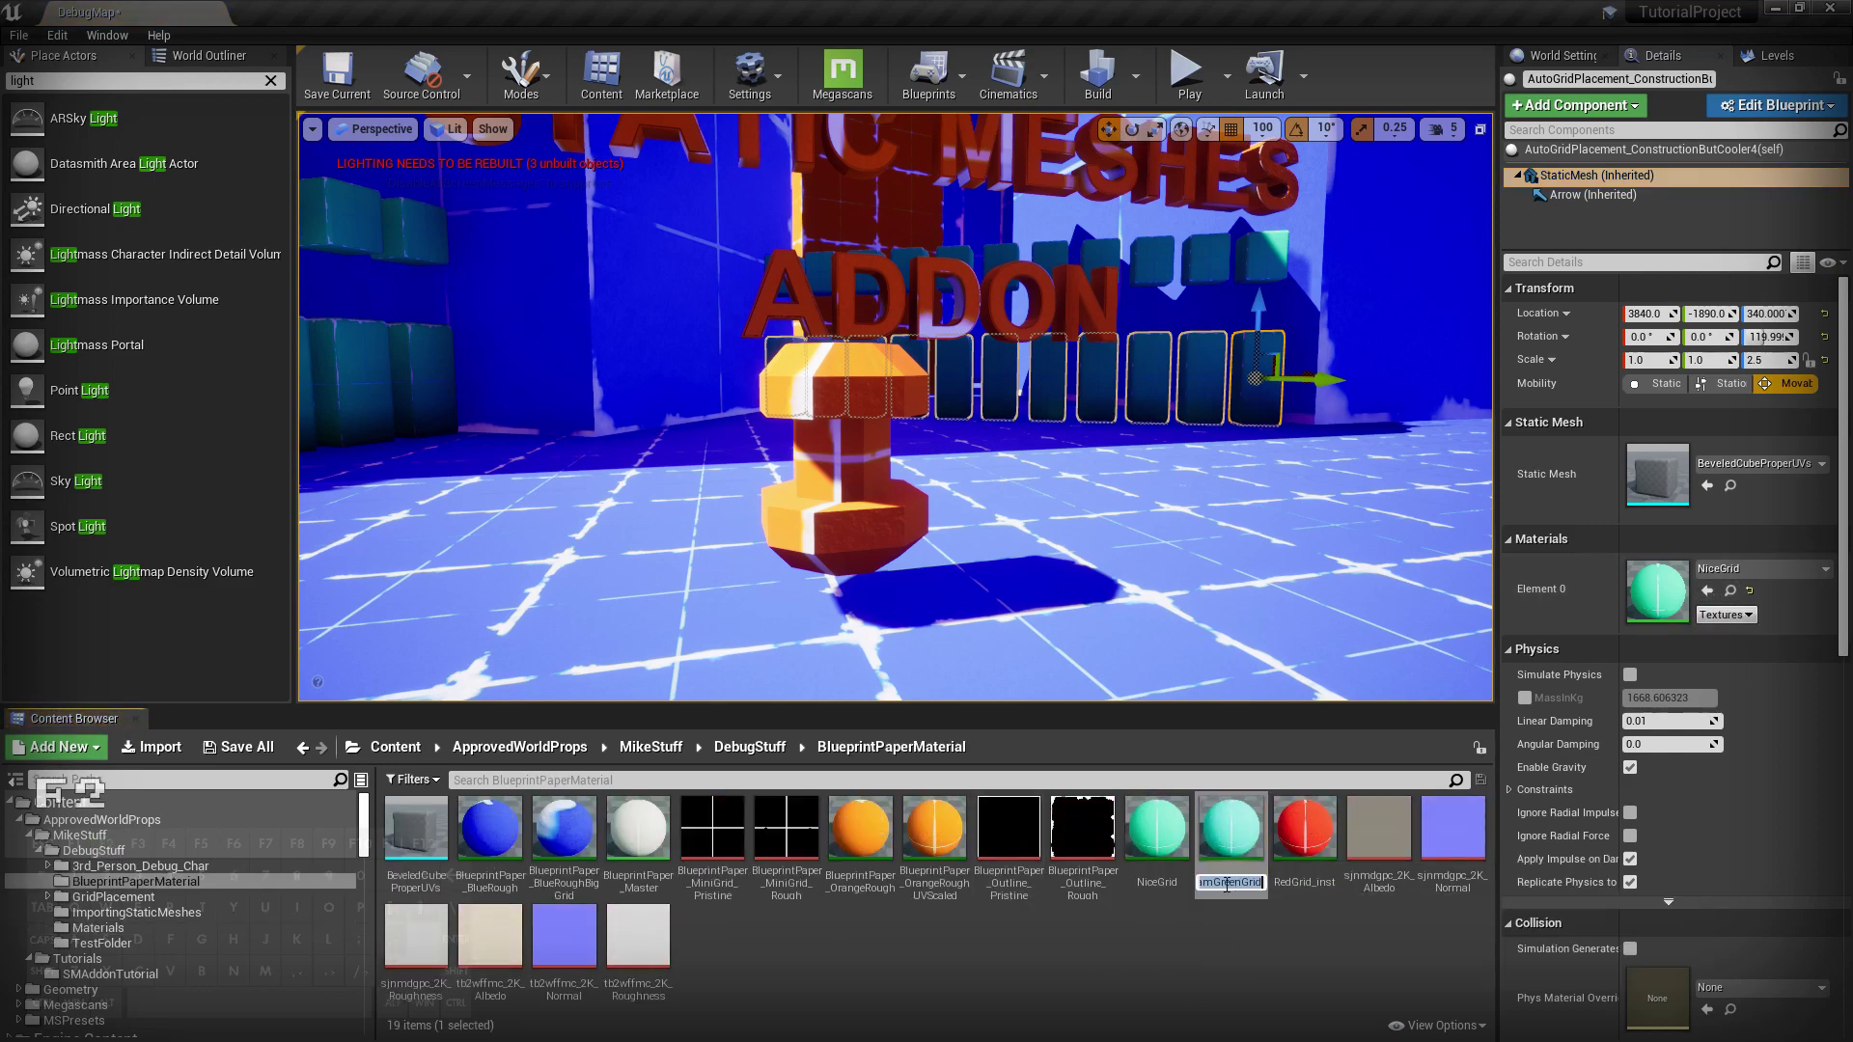
{"action": "key", "text": "ctrl+a"}
{"action": "key", "text": "alt+Tab"}
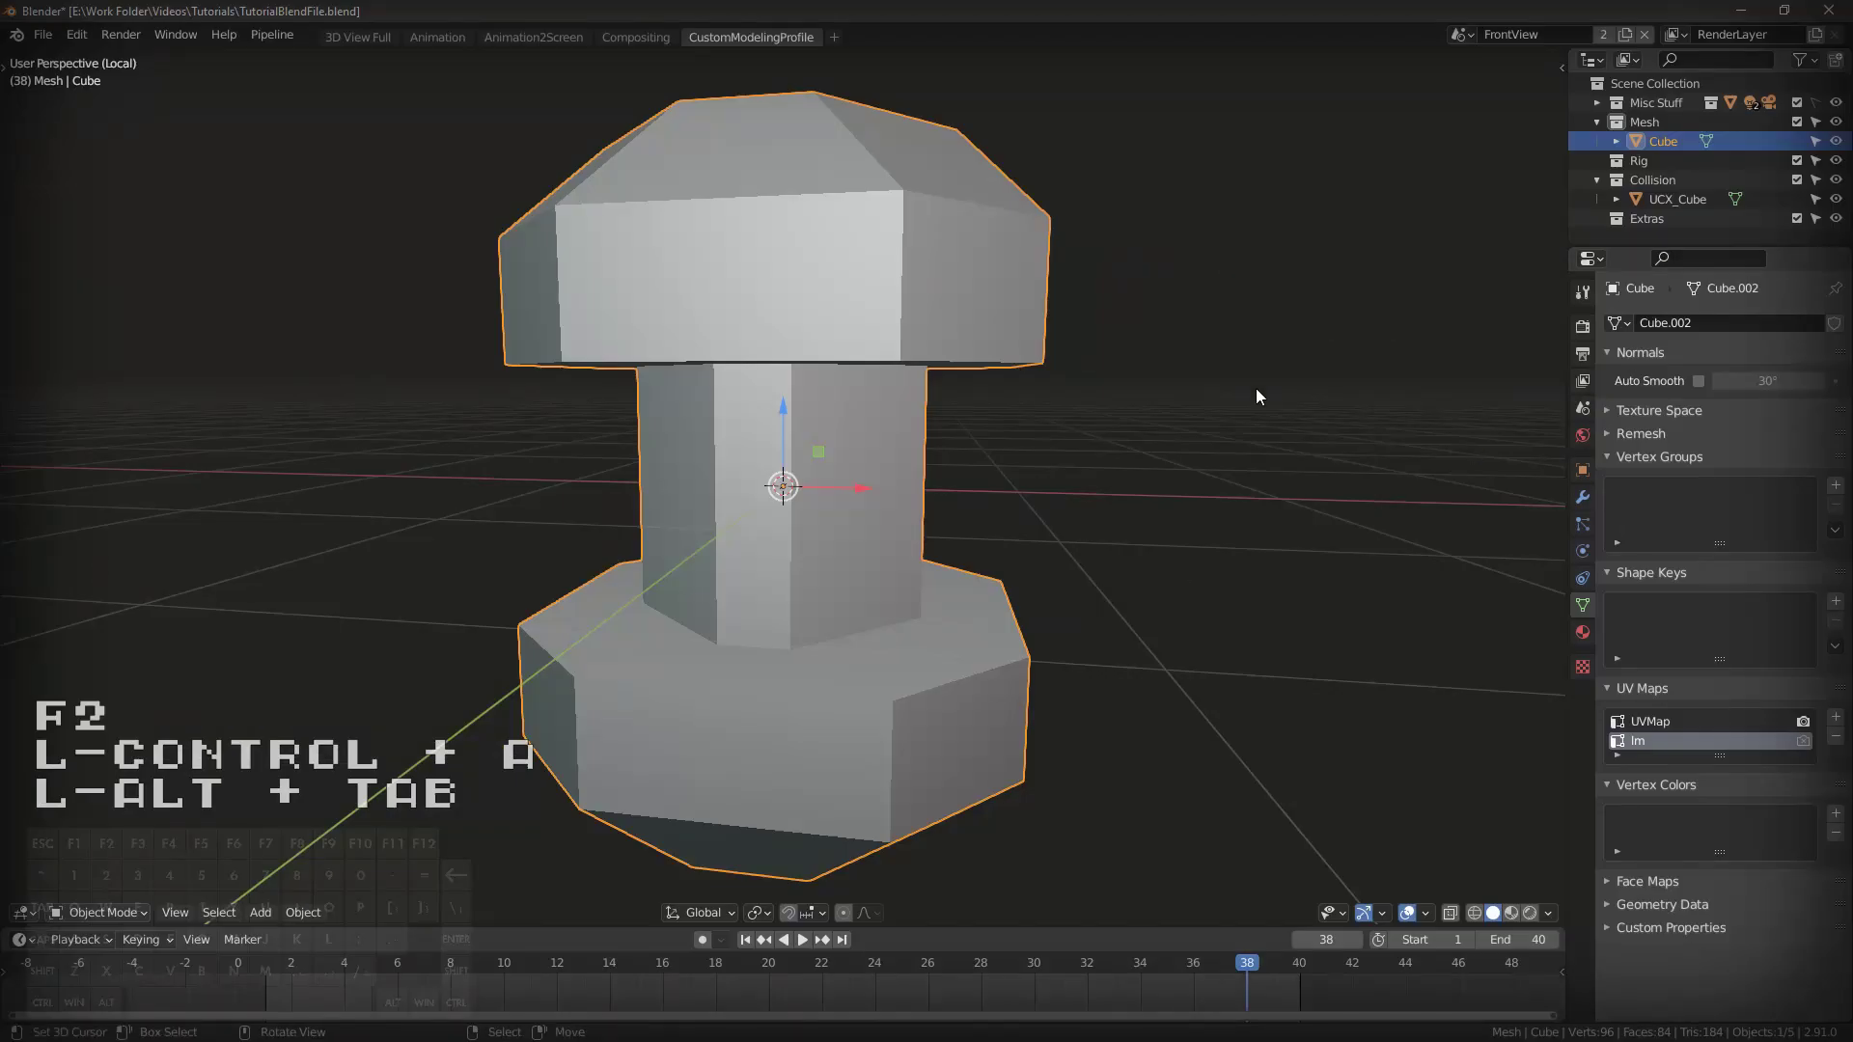
Add a second material slot to the Cube with a new material named NiceSeafoamGreenGrid.
{"action": "left_click", "coordinate": [1583, 633]}
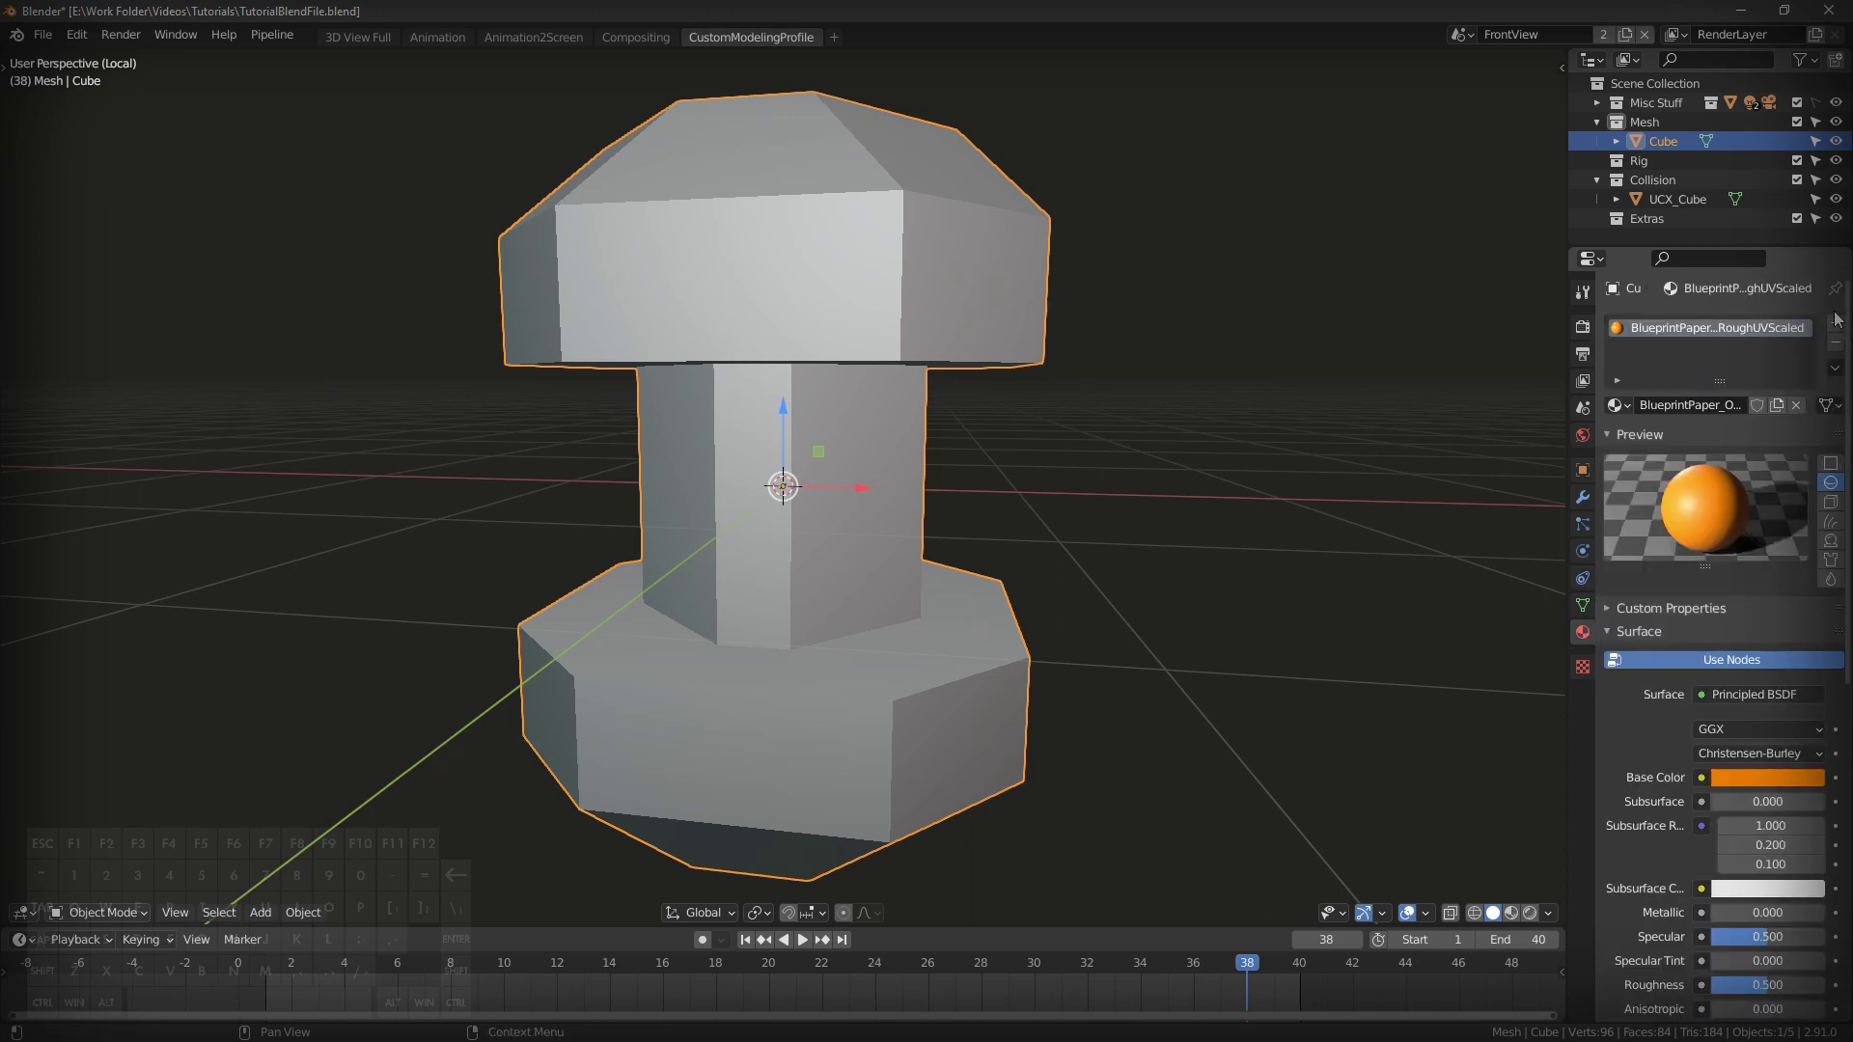
{"action": "left_click", "coordinate": [1836, 323]}
{"action": "left_click", "coordinate": [1682, 443]}
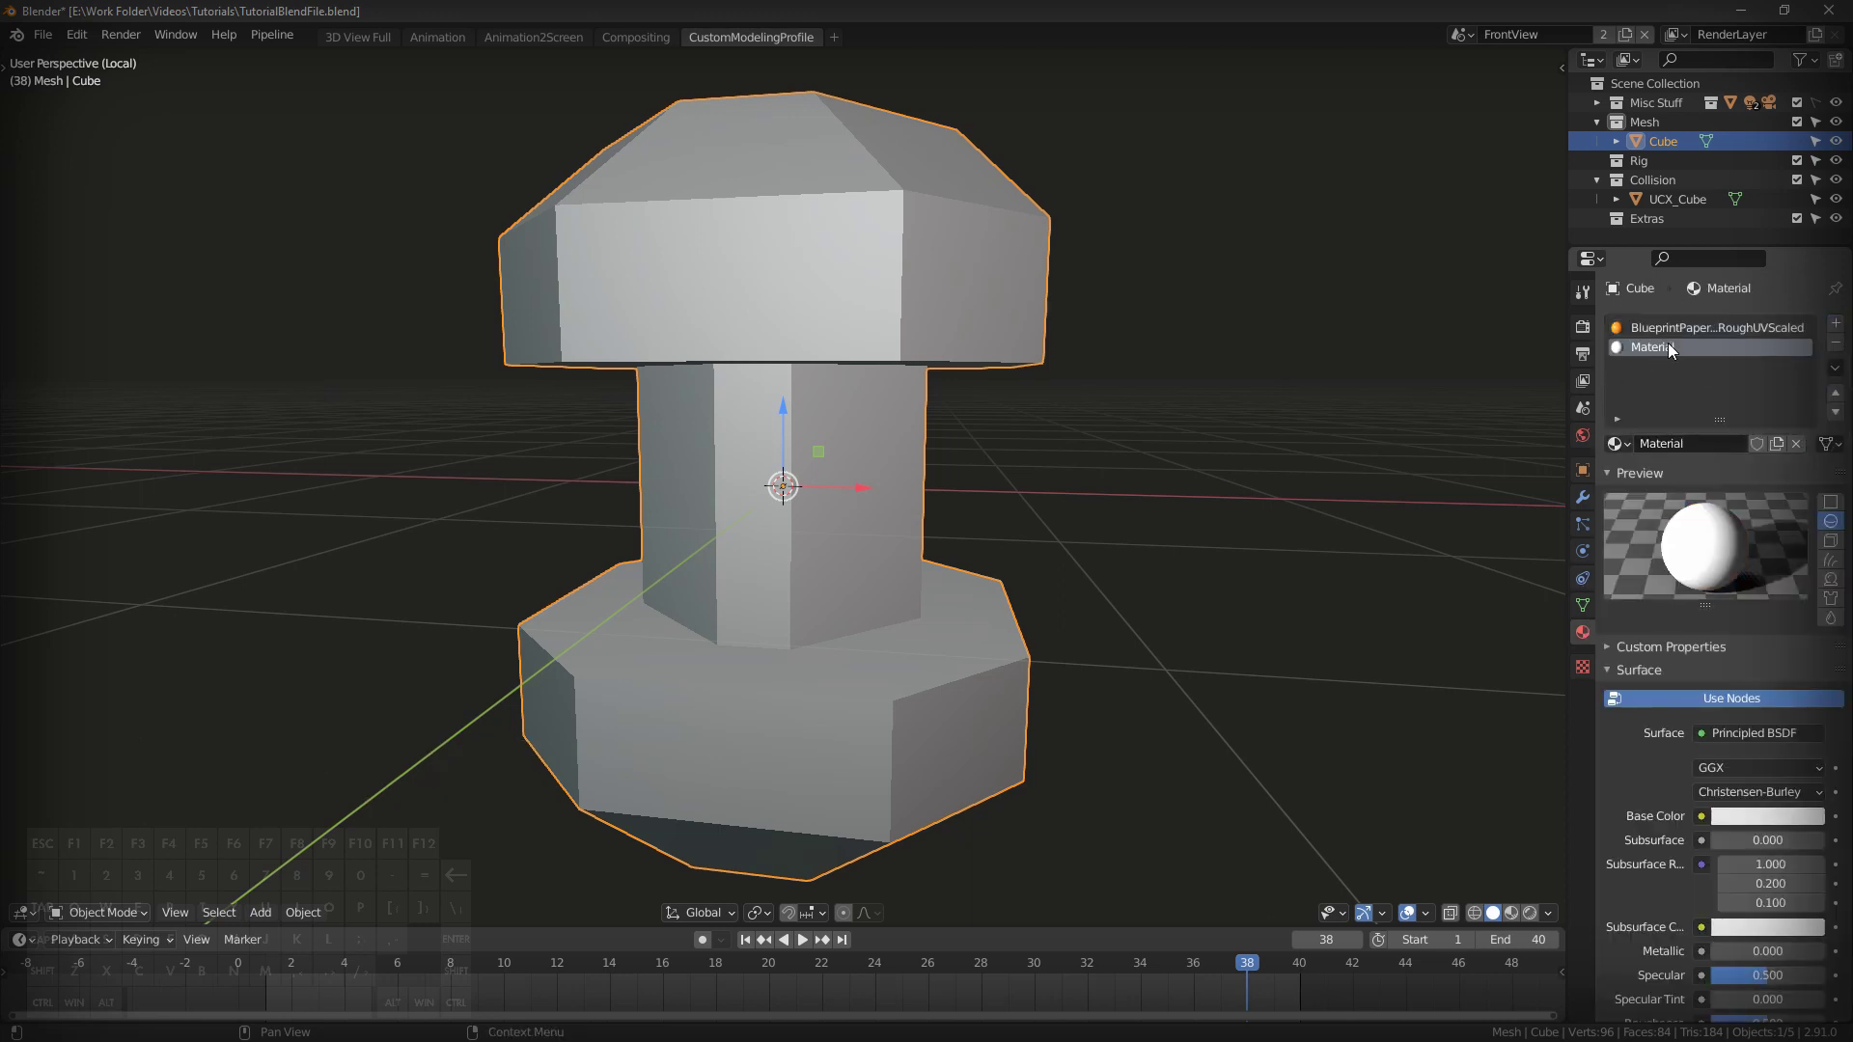
{"action": "double_click", "coordinate": [1668, 346]}
{"action": "type", "text": "NiceSeafoamGreenGrid"}
{"action": "key", "text": "Return"}
Assign the NiceSeafoamGreenGrid material to the ring of faces around the Cube's middle column and return to Object Mode.
{"action": "key", "text": "Tab"}
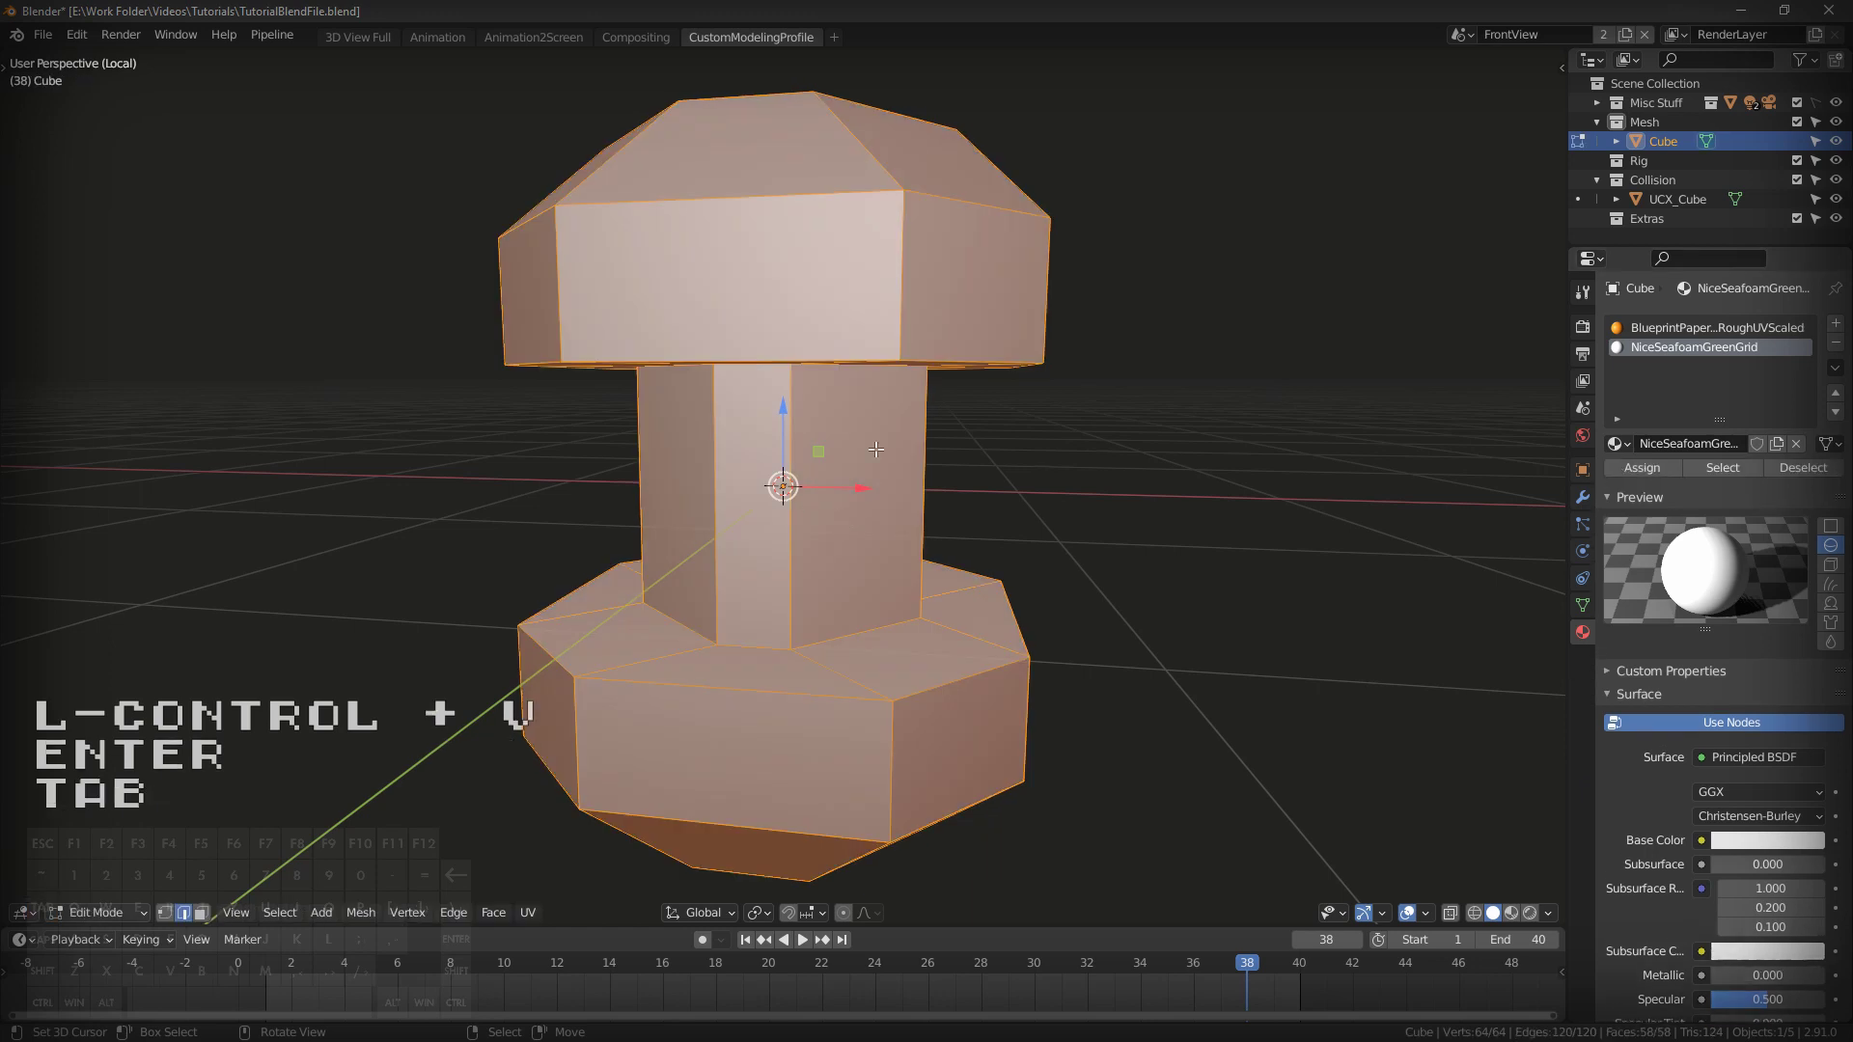
{"action": "key", "text": "a"}
{"action": "left_click", "coordinate": [201, 912]}
{"action": "left_click", "coordinate": [868, 540], "text": "alt+shift"}
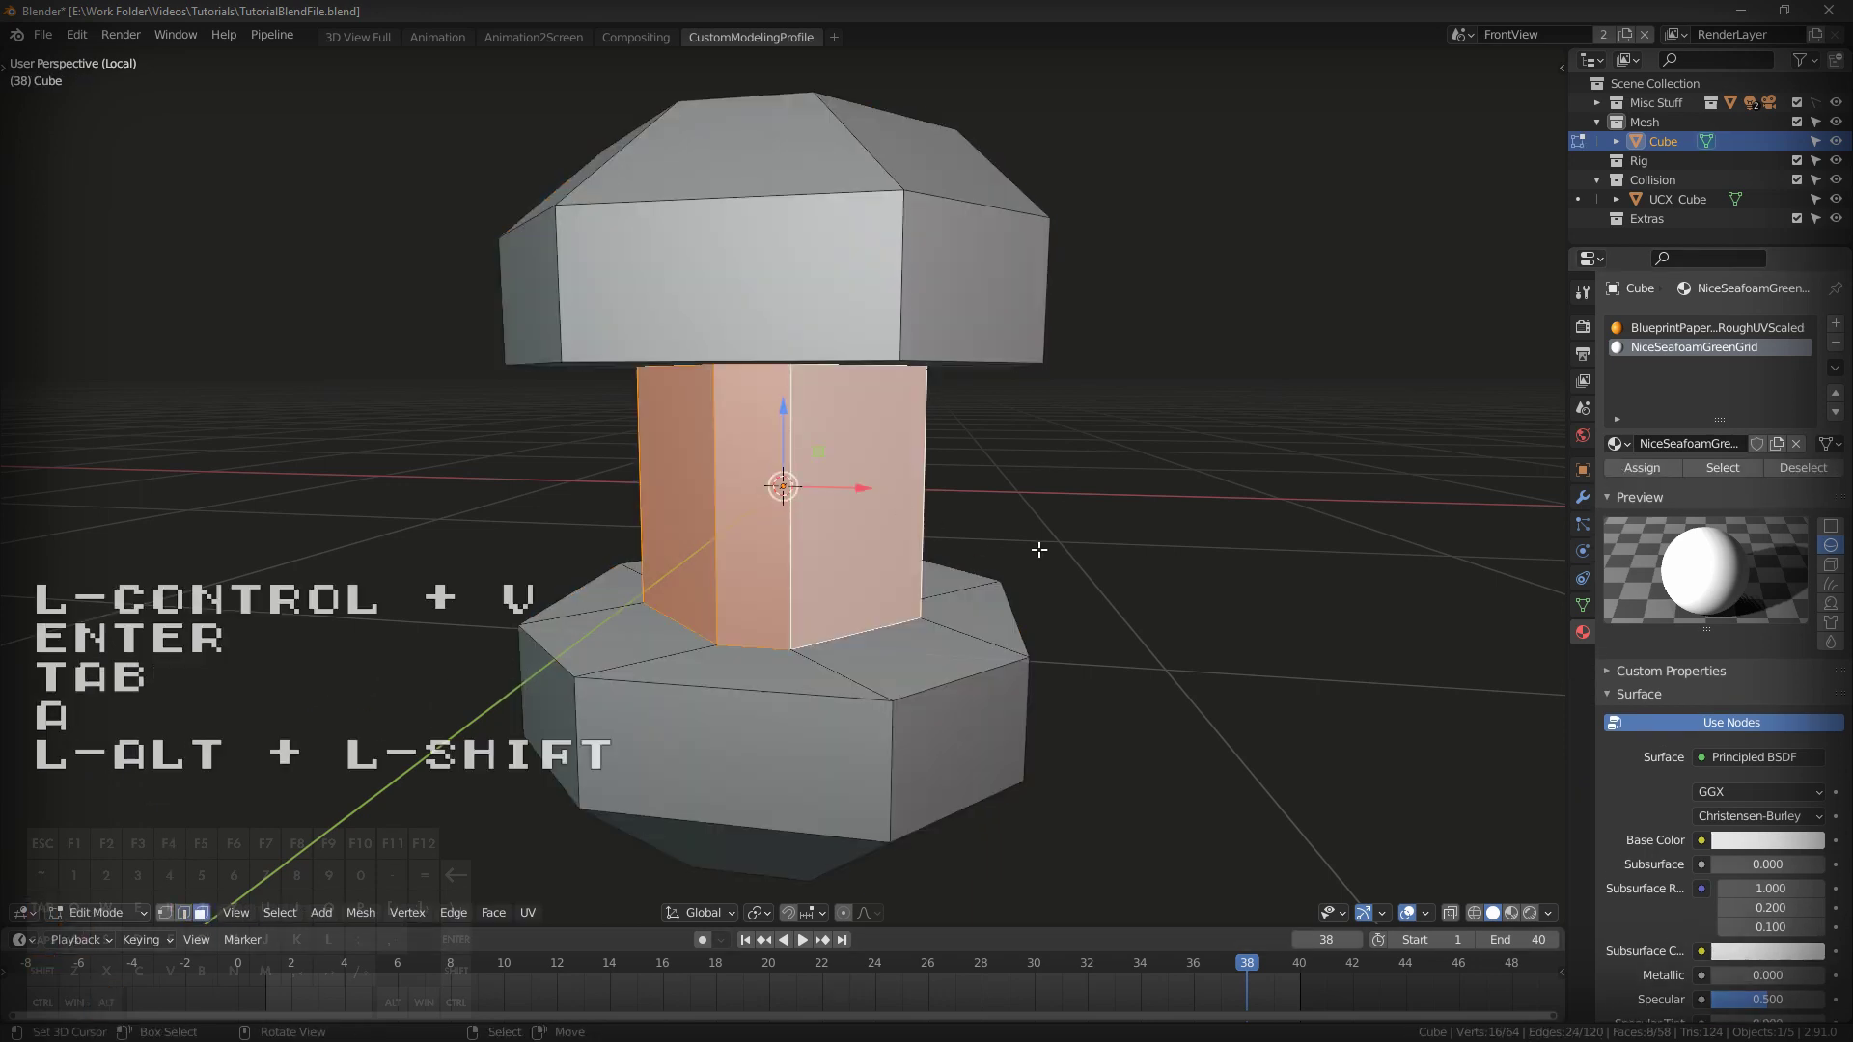
{"action": "left_click", "coordinate": [1654, 467]}
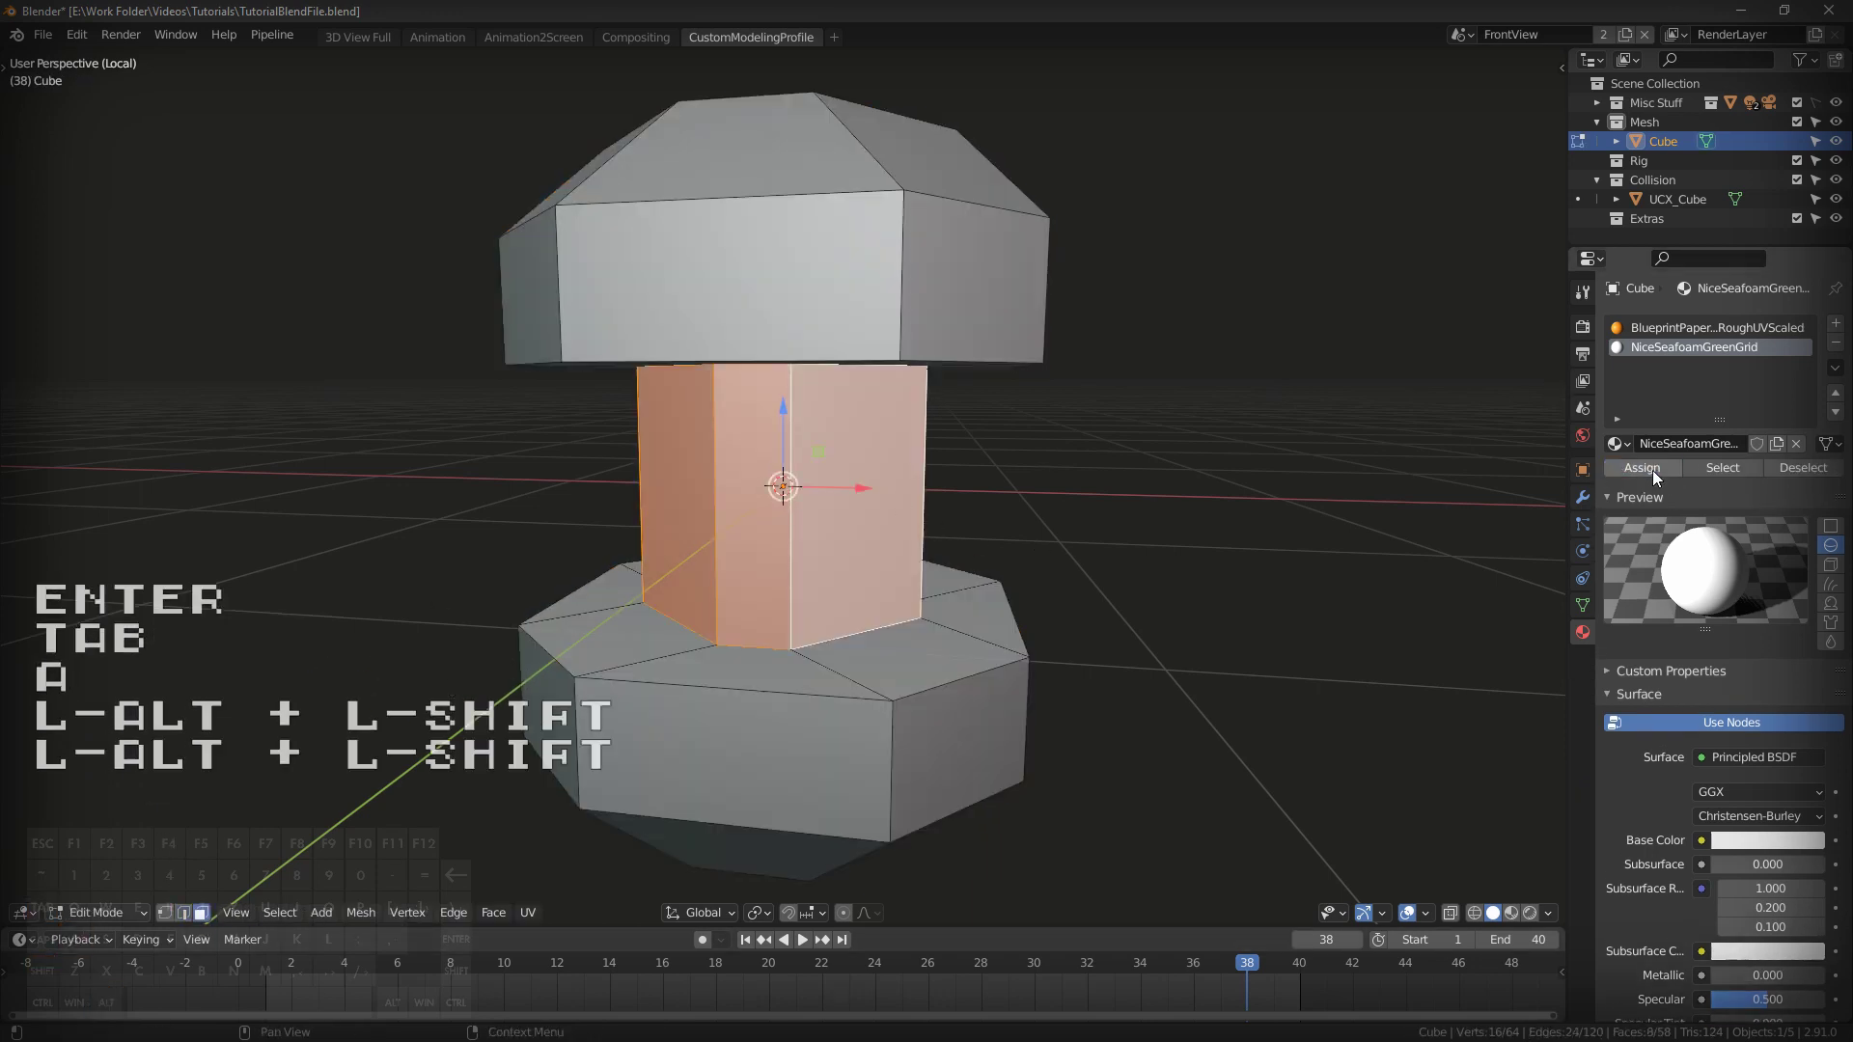
{"action": "key", "text": "Tab"}
Check the Cube's two materials in rendered shading and return to solid shading.
{"action": "key", "text": "shift+z"}
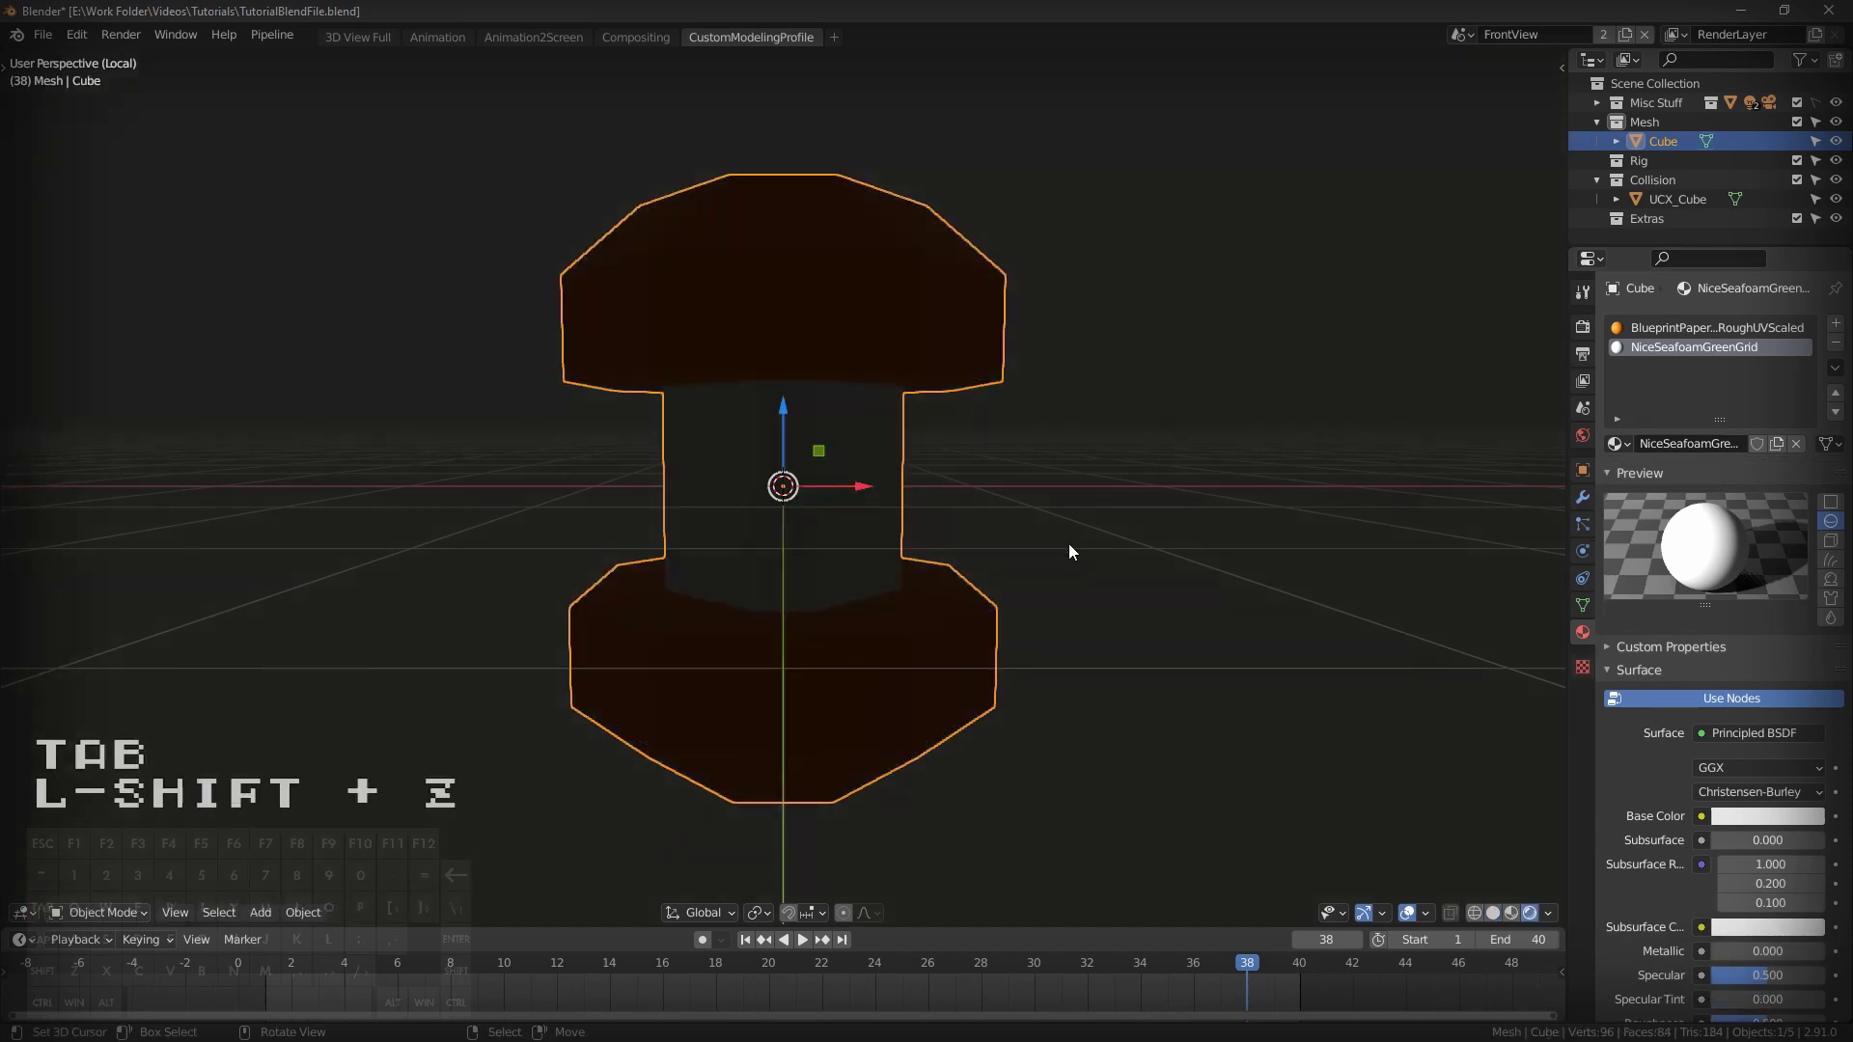
{"action": "mouse_move", "coordinate": [1069, 542]}
{"action": "middle_mouse_down"}
{"action": "mouse_move", "coordinate": [1104, 437]}
{"action": "mouse_move", "coordinate": [1138, 556]}
{"action": "mouse_move", "coordinate": [1099, 601]}
{"action": "middle_mouse_up"}
{"action": "key", "text": "shift+z"}
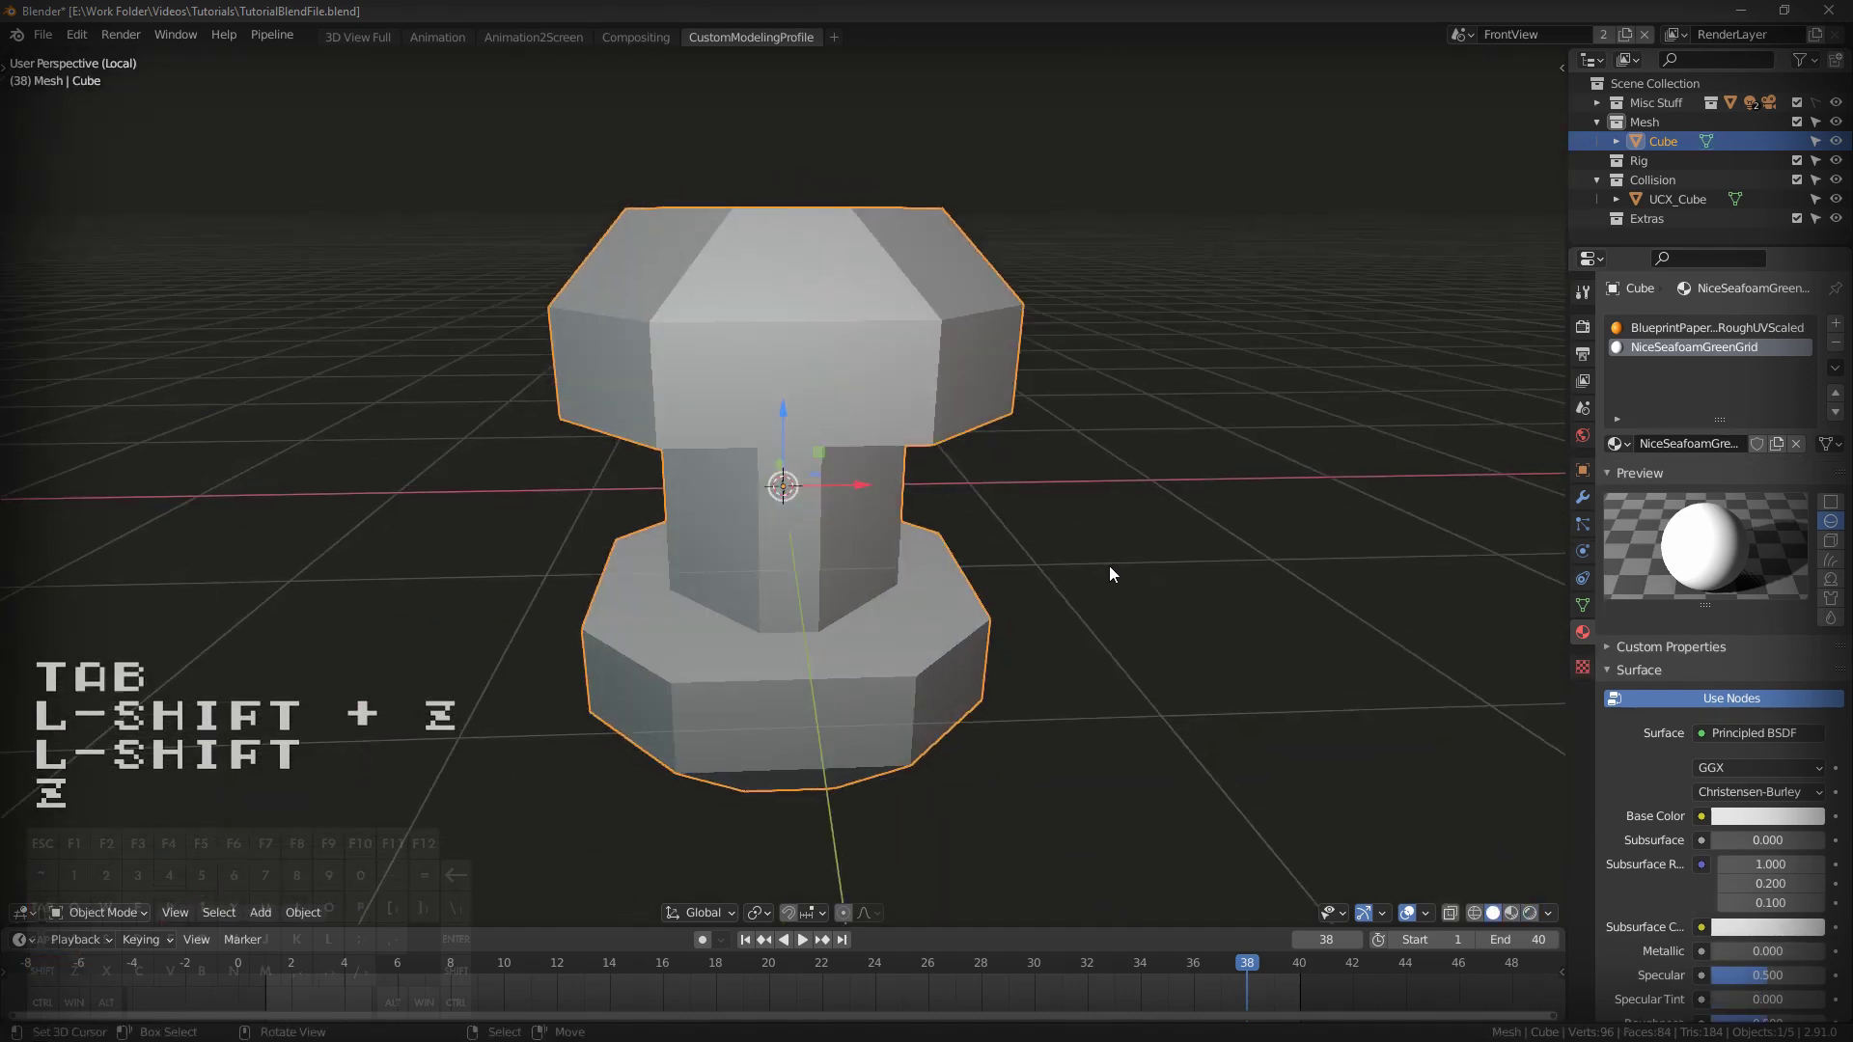
Send the Cube with its two materials to Unreal and view the updated mesh in the level.
{"action": "left_click", "coordinate": [279, 37]}
{"action": "mouse_move", "coordinate": [282, 77]}
{"action": "left_click", "coordinate": [396, 74]}
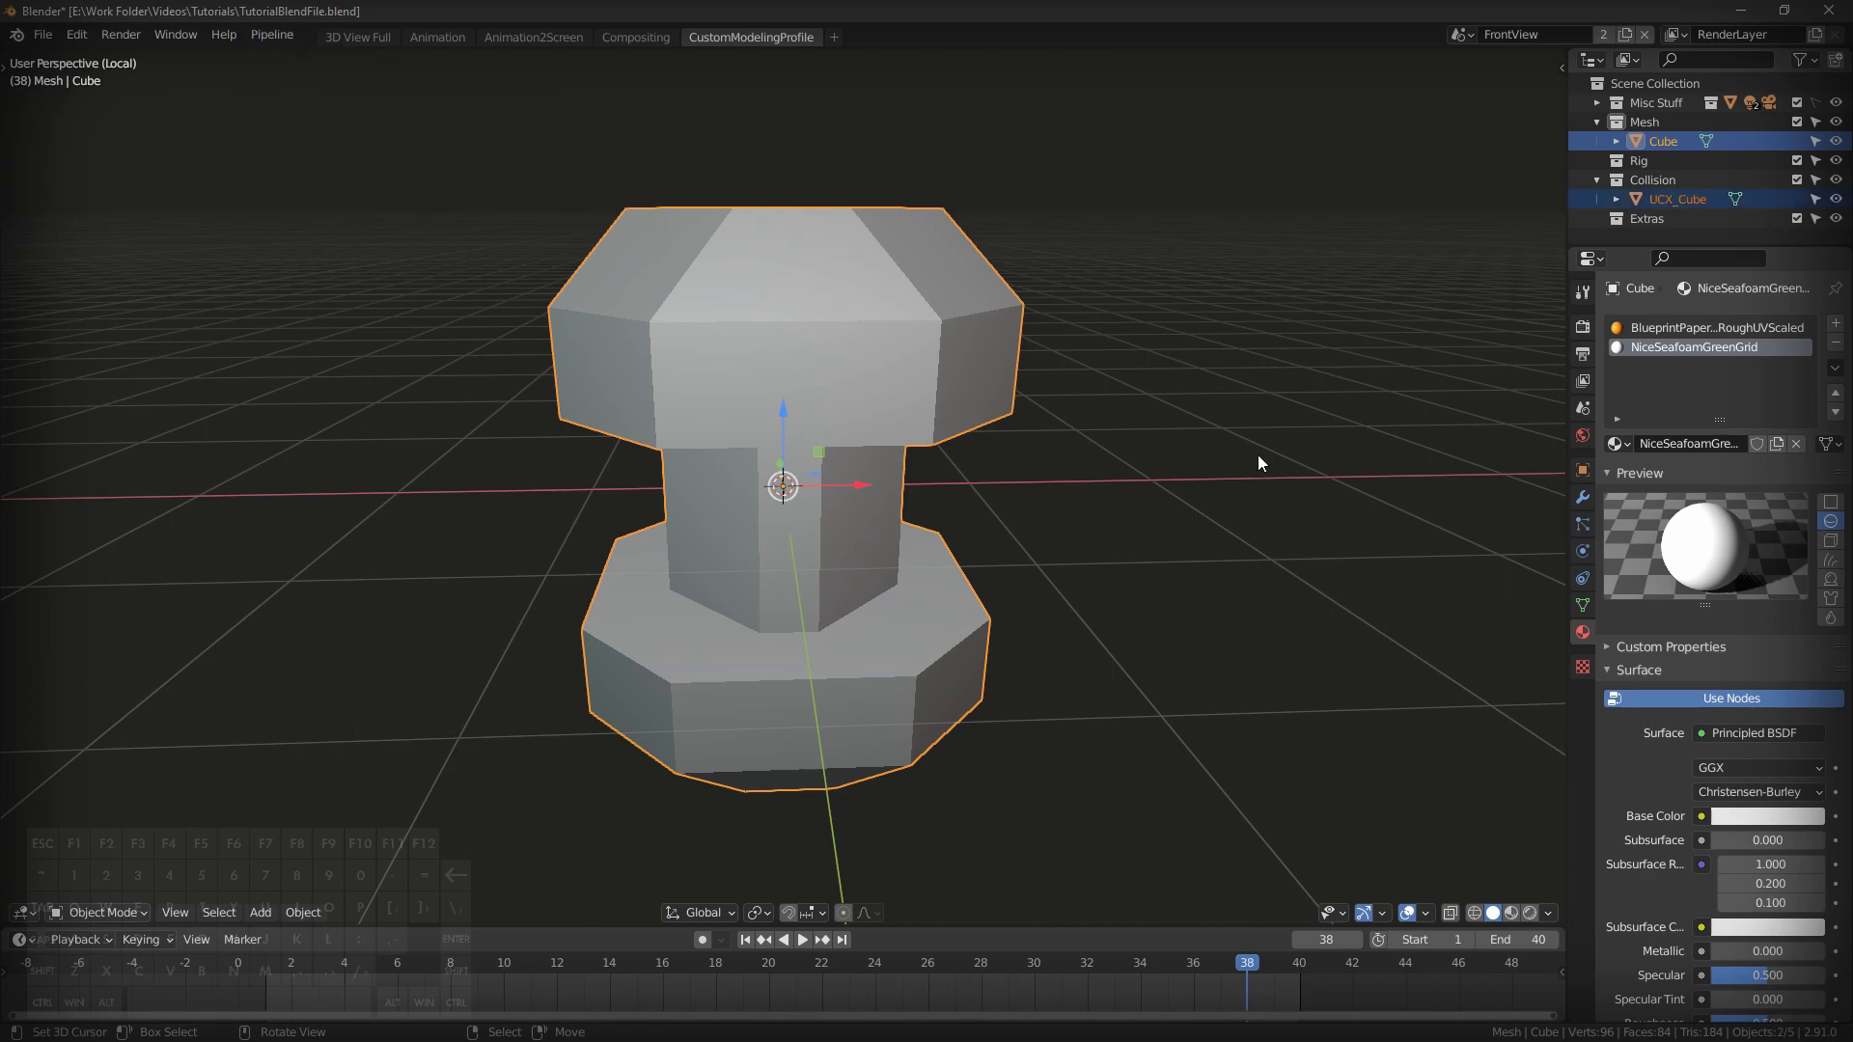
{"action": "key", "text": "alt+Tab"}
{"action": "key", "text": "w"}
{"action": "right_click_drag", "start_coordinate": [1012, 539], "coordinate": [1089, 490]}
{"action": "key", "text": "d"}
{"action": "key", "text": "s"}
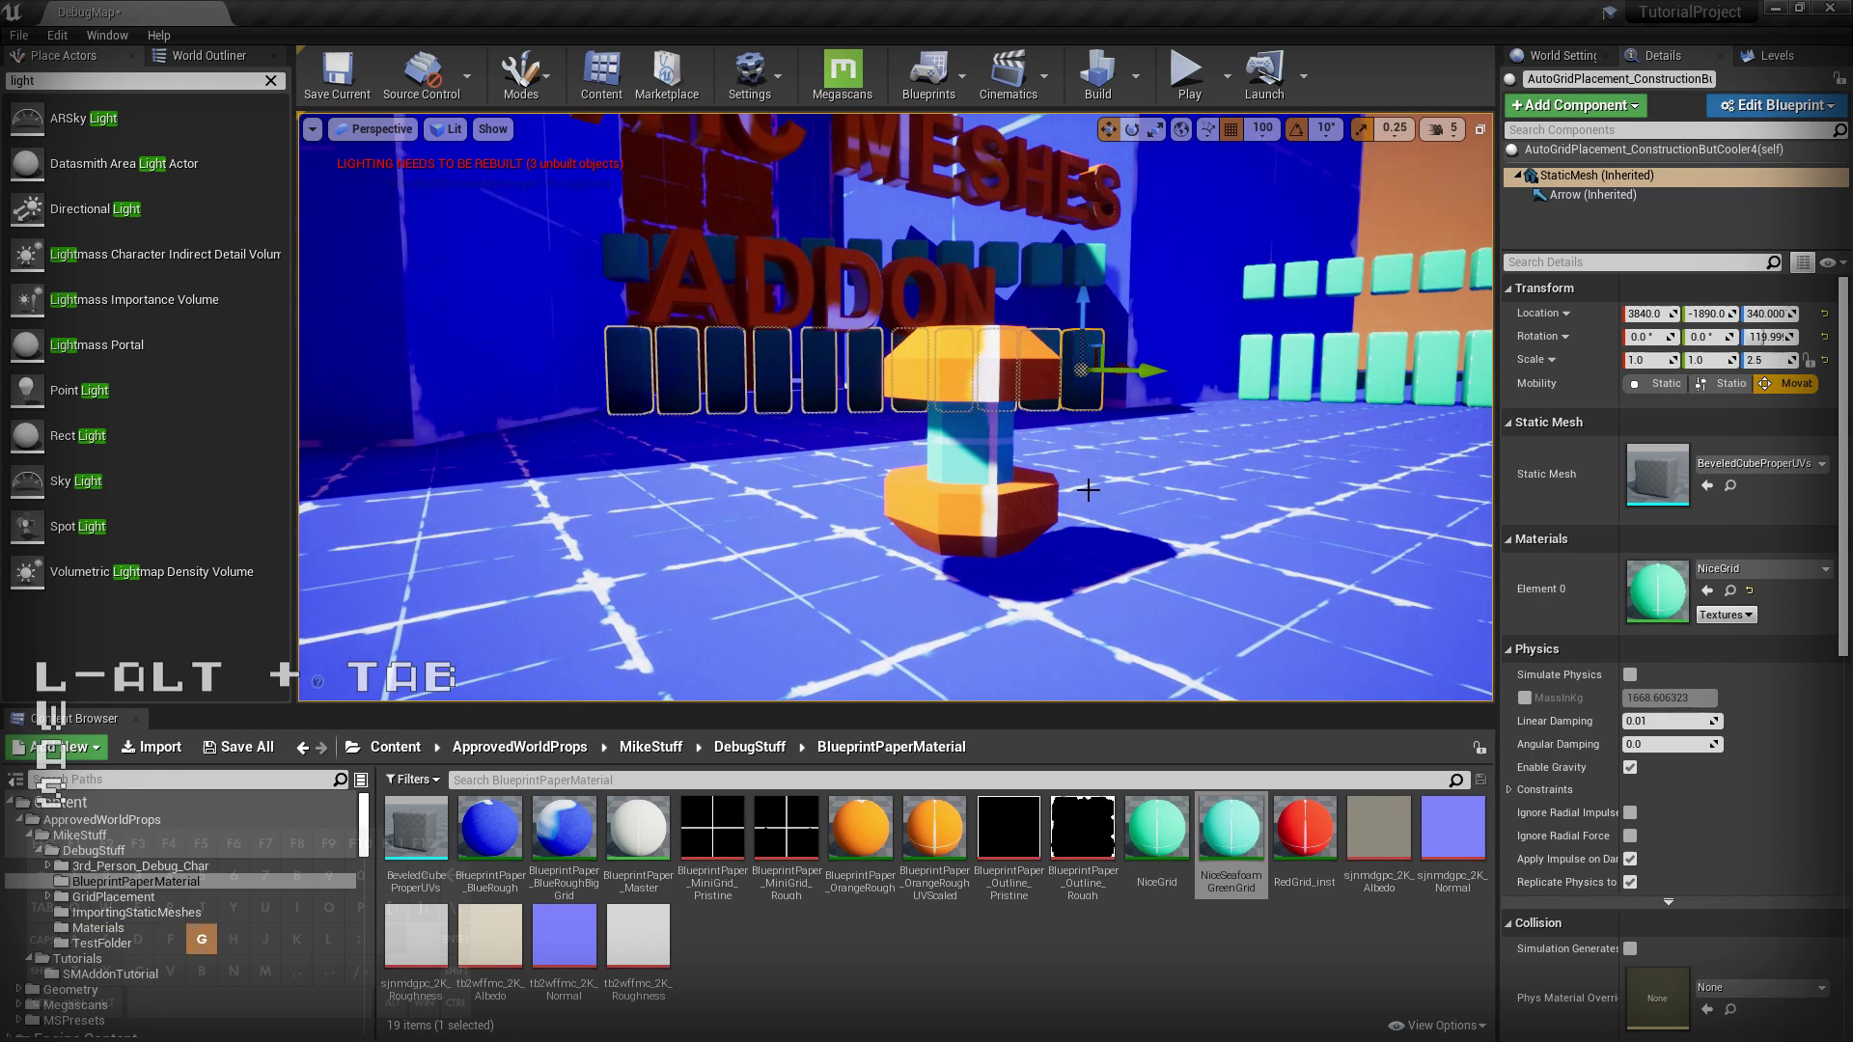
Hide the editor overlays, play the level full screen and run the character around the mesh to inspect its materials.
{"action": "key", "text": "g"}
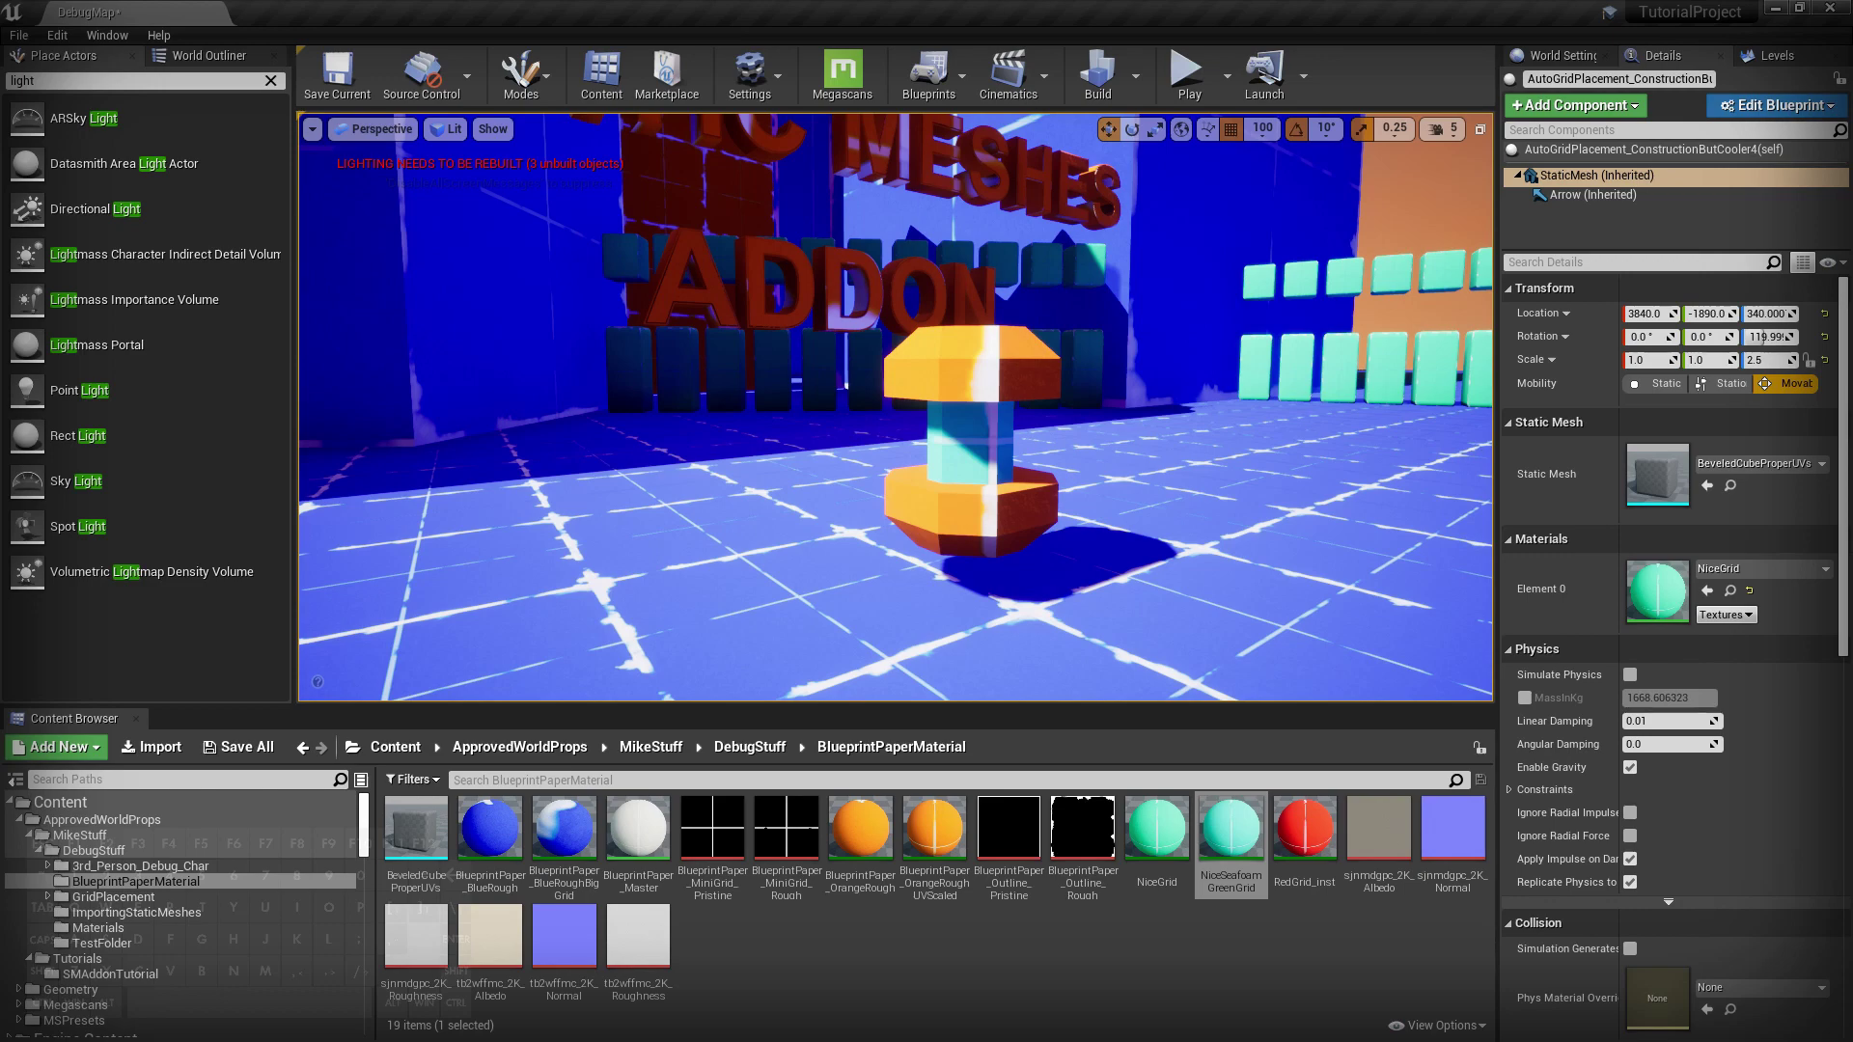
{"action": "key", "text": "F11"}
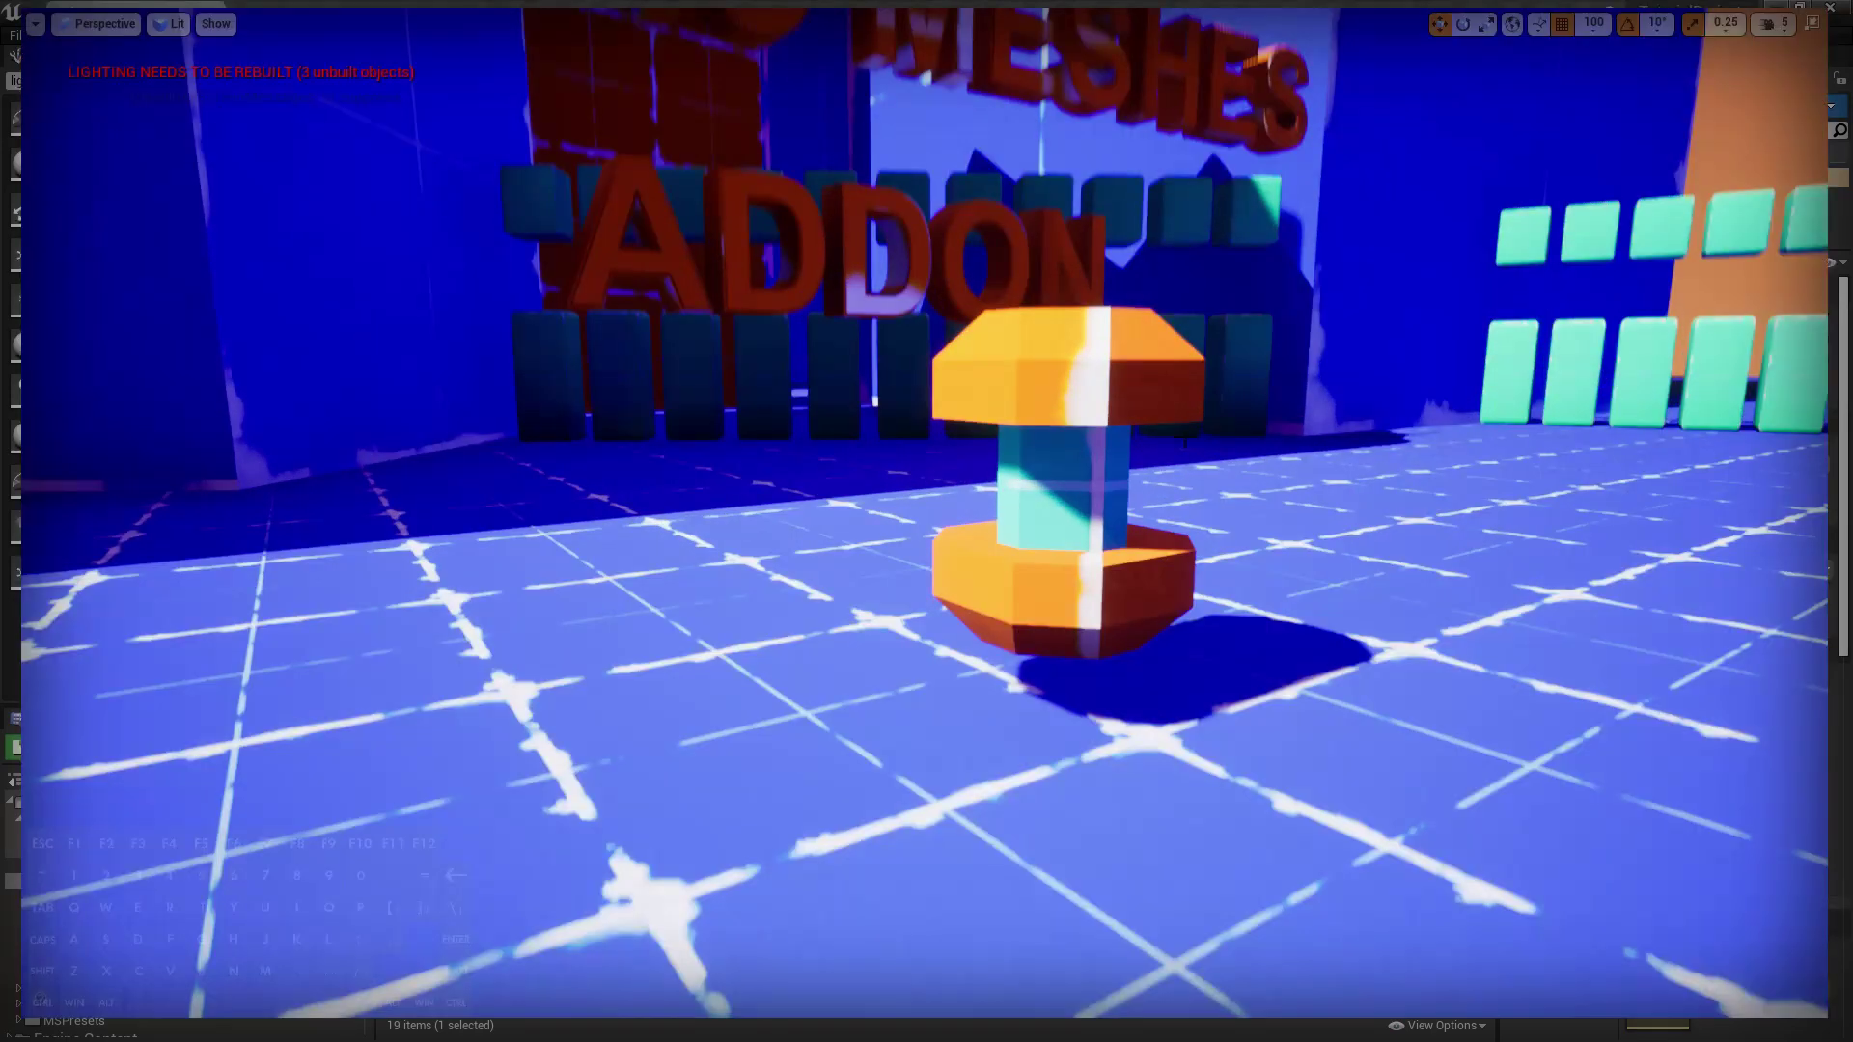
{"action": "key", "text": "alt+p"}
{"action": "key", "text": "d"}
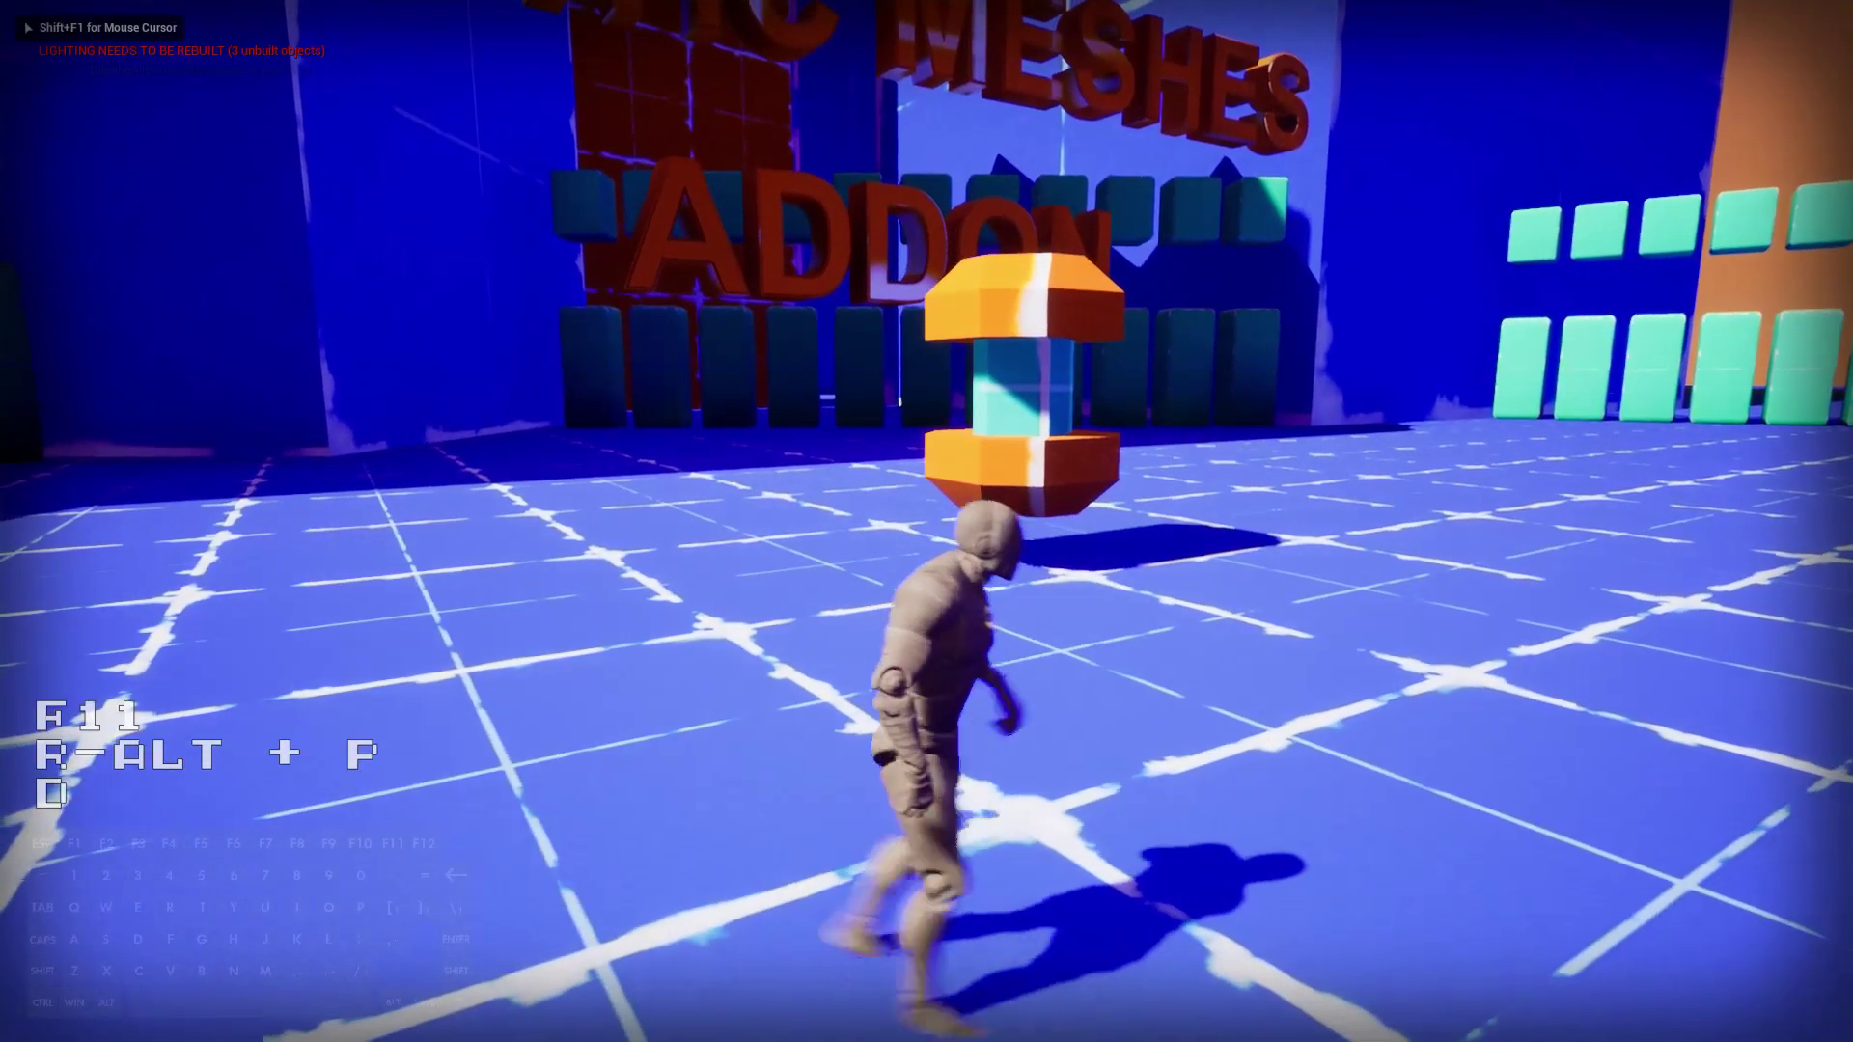
{"action": "key", "text": "w"}
{"action": "key", "text": "w"}
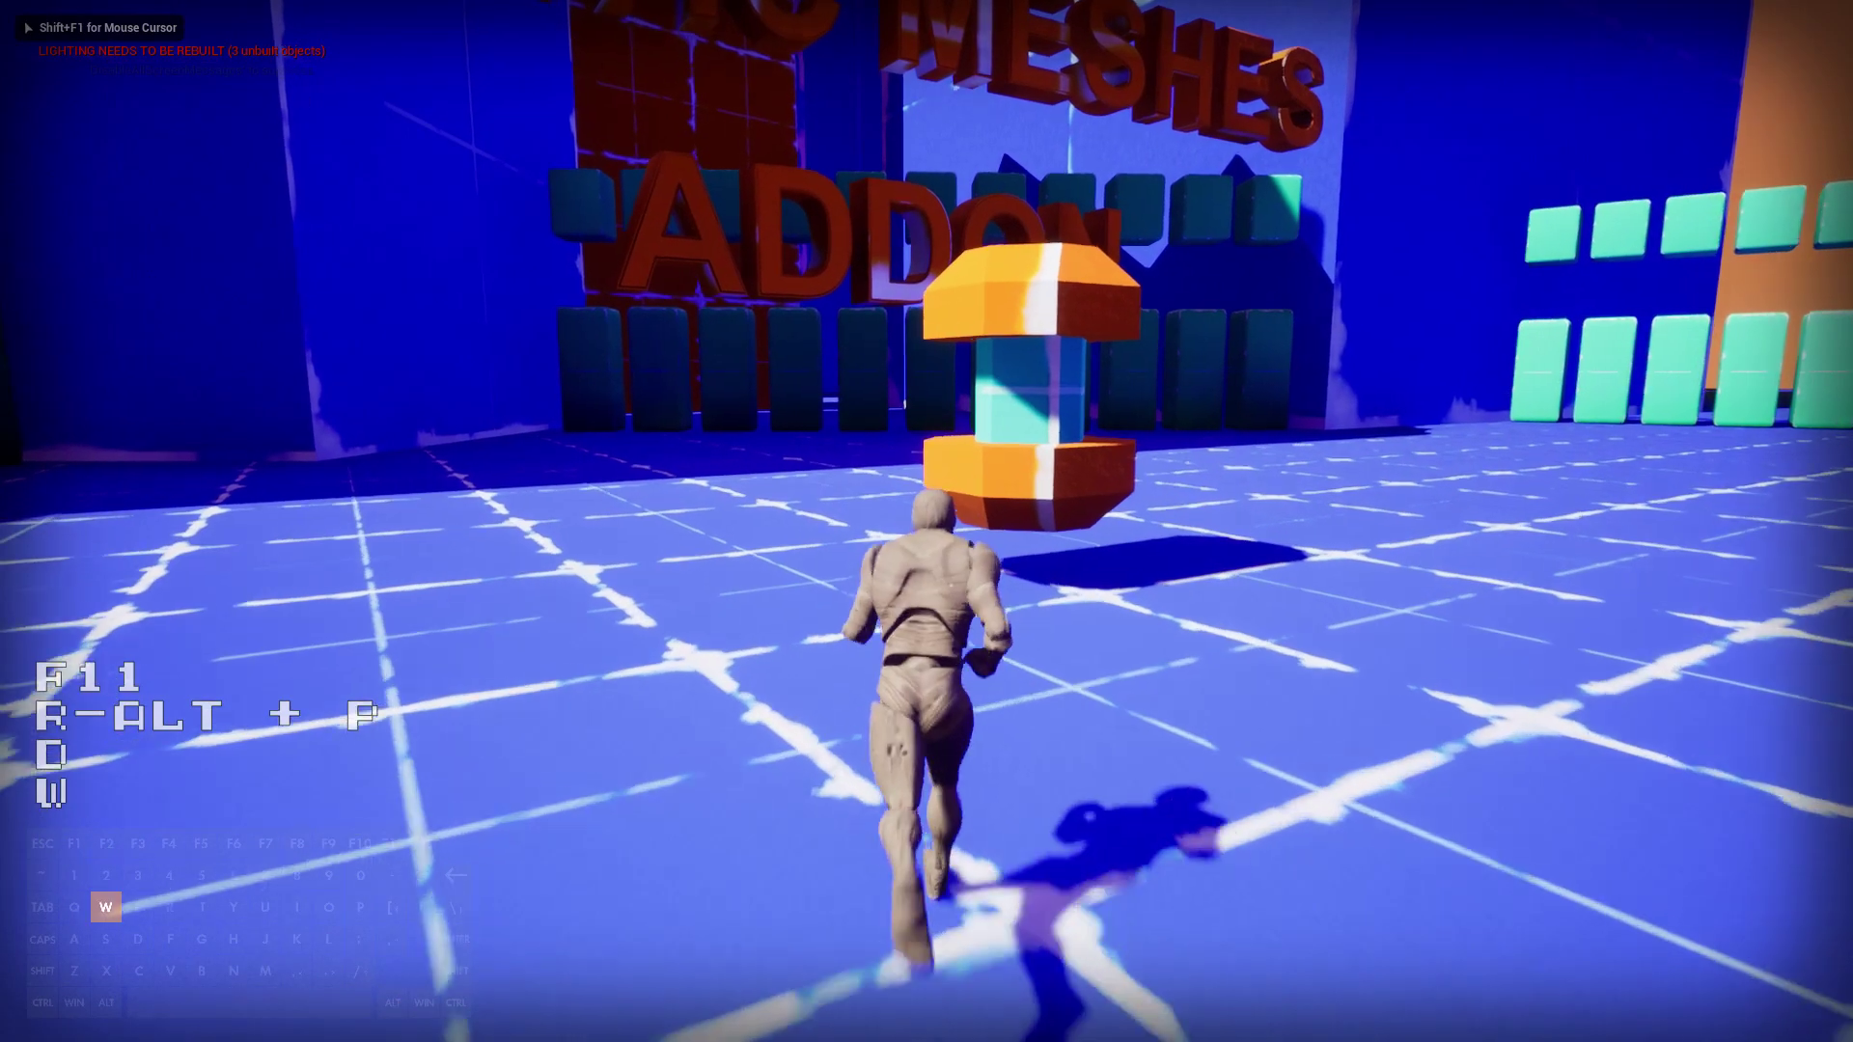
{"action": "key", "text": "w+d"}
{"action": "key", "text": "s"}
{"action": "key", "text": "s"}
{"action": "key", "text": "s"}
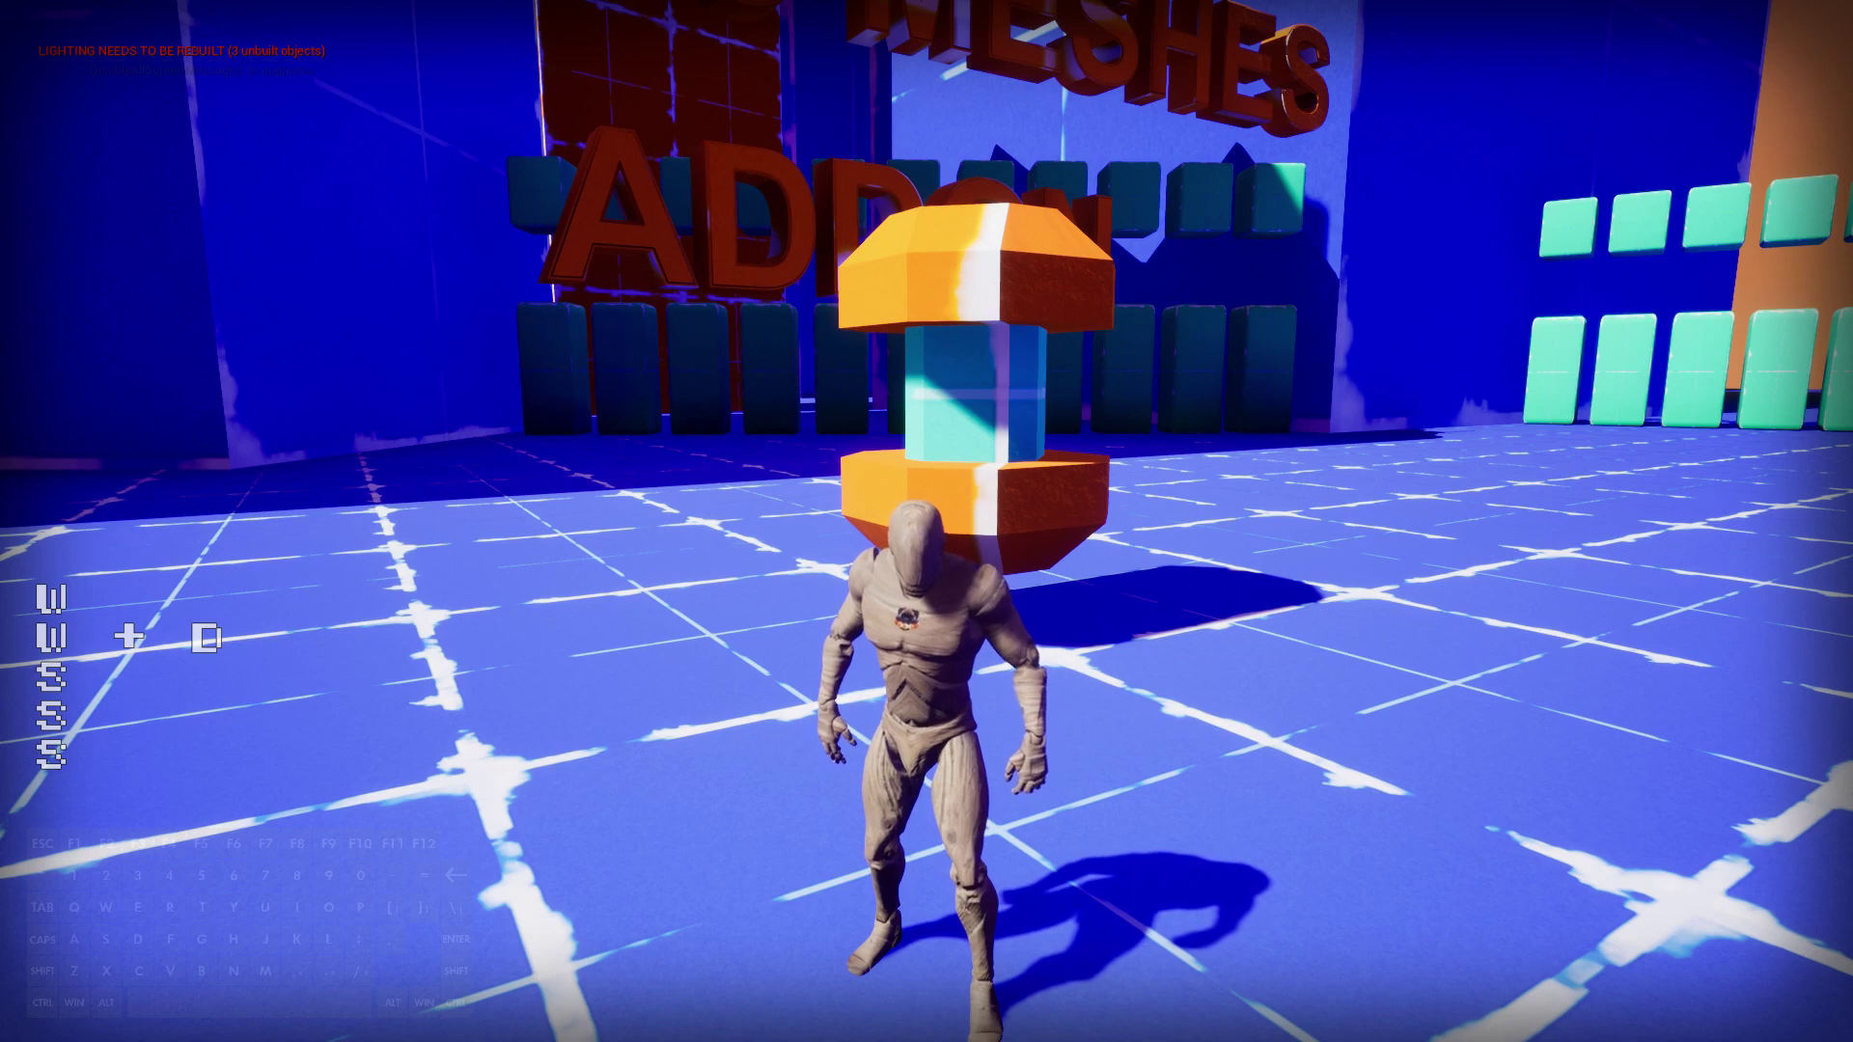
{"action": "key", "text": "s"}
{"action": "key", "text": "s+d"}
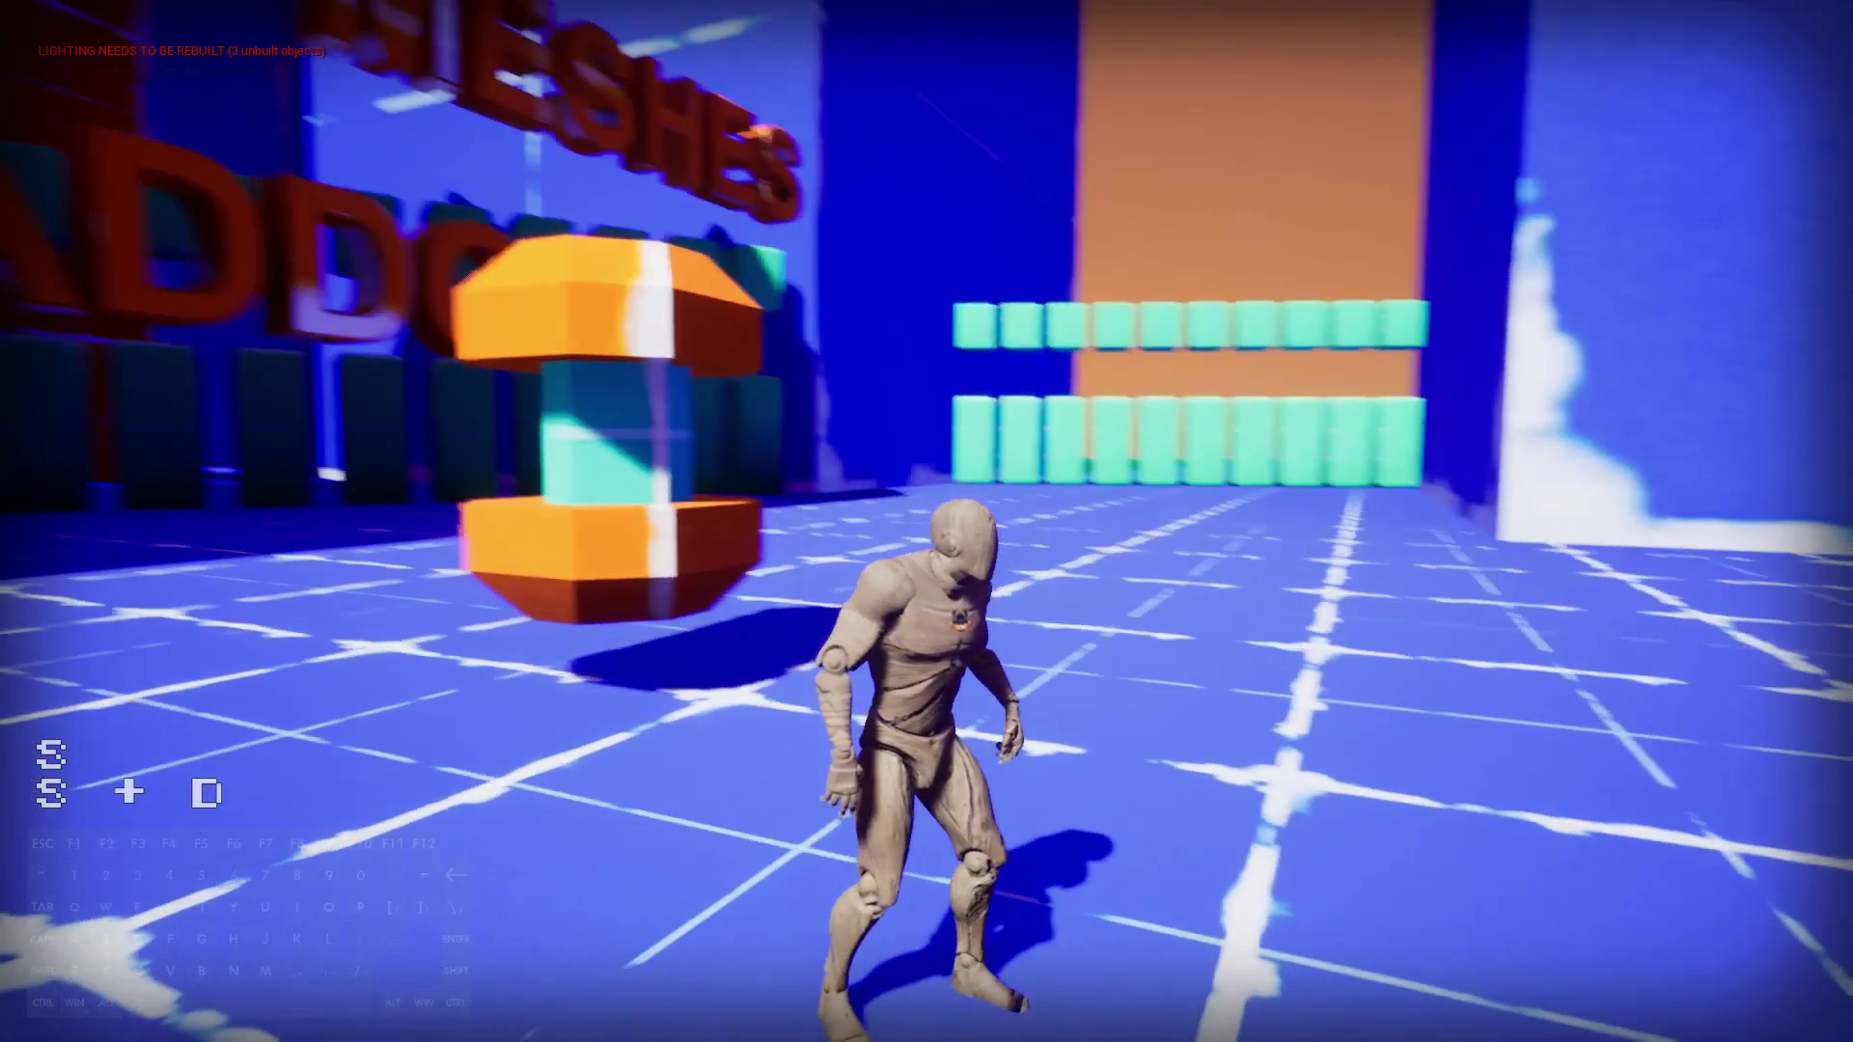
{"action": "key", "text": "d"}
{"action": "key", "text": "d+s"}
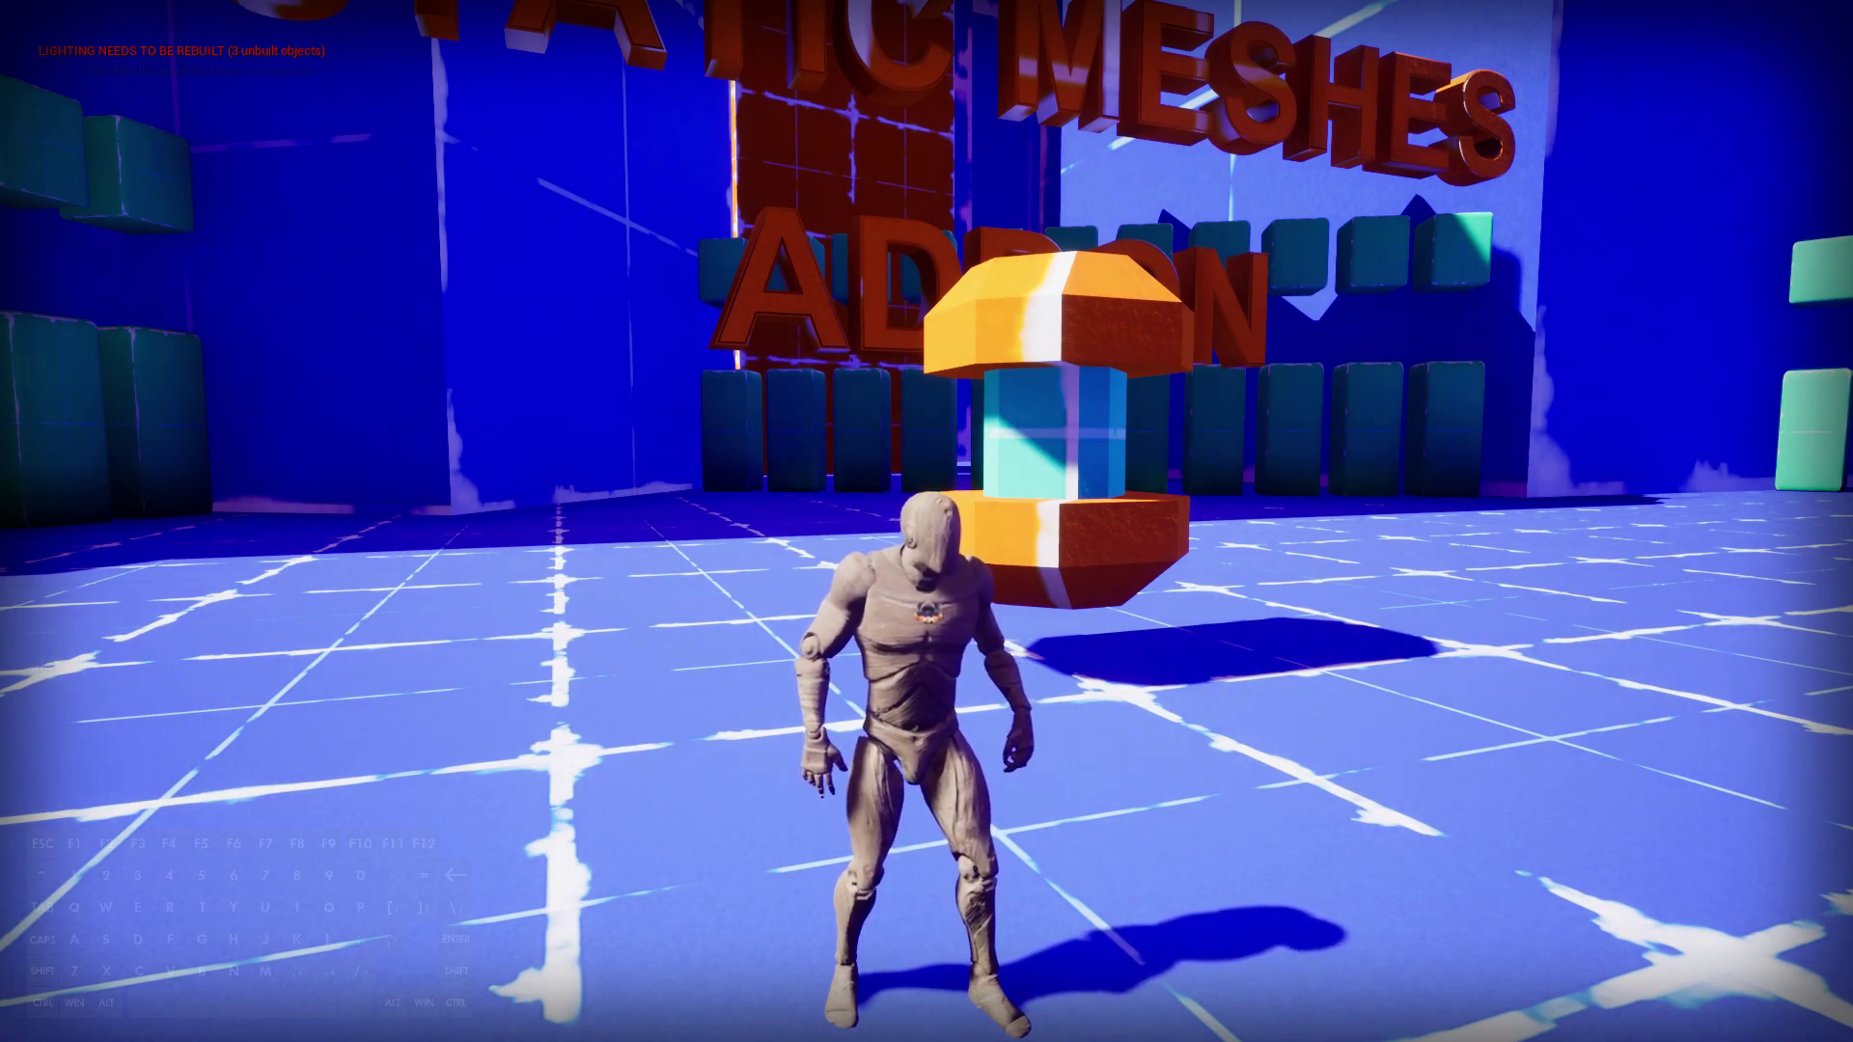
{"action": "key", "text": "w"}
{"action": "key", "text": "w+d"}
{"action": "key", "text": "s+d"}
{"action": "key", "text": "a"}
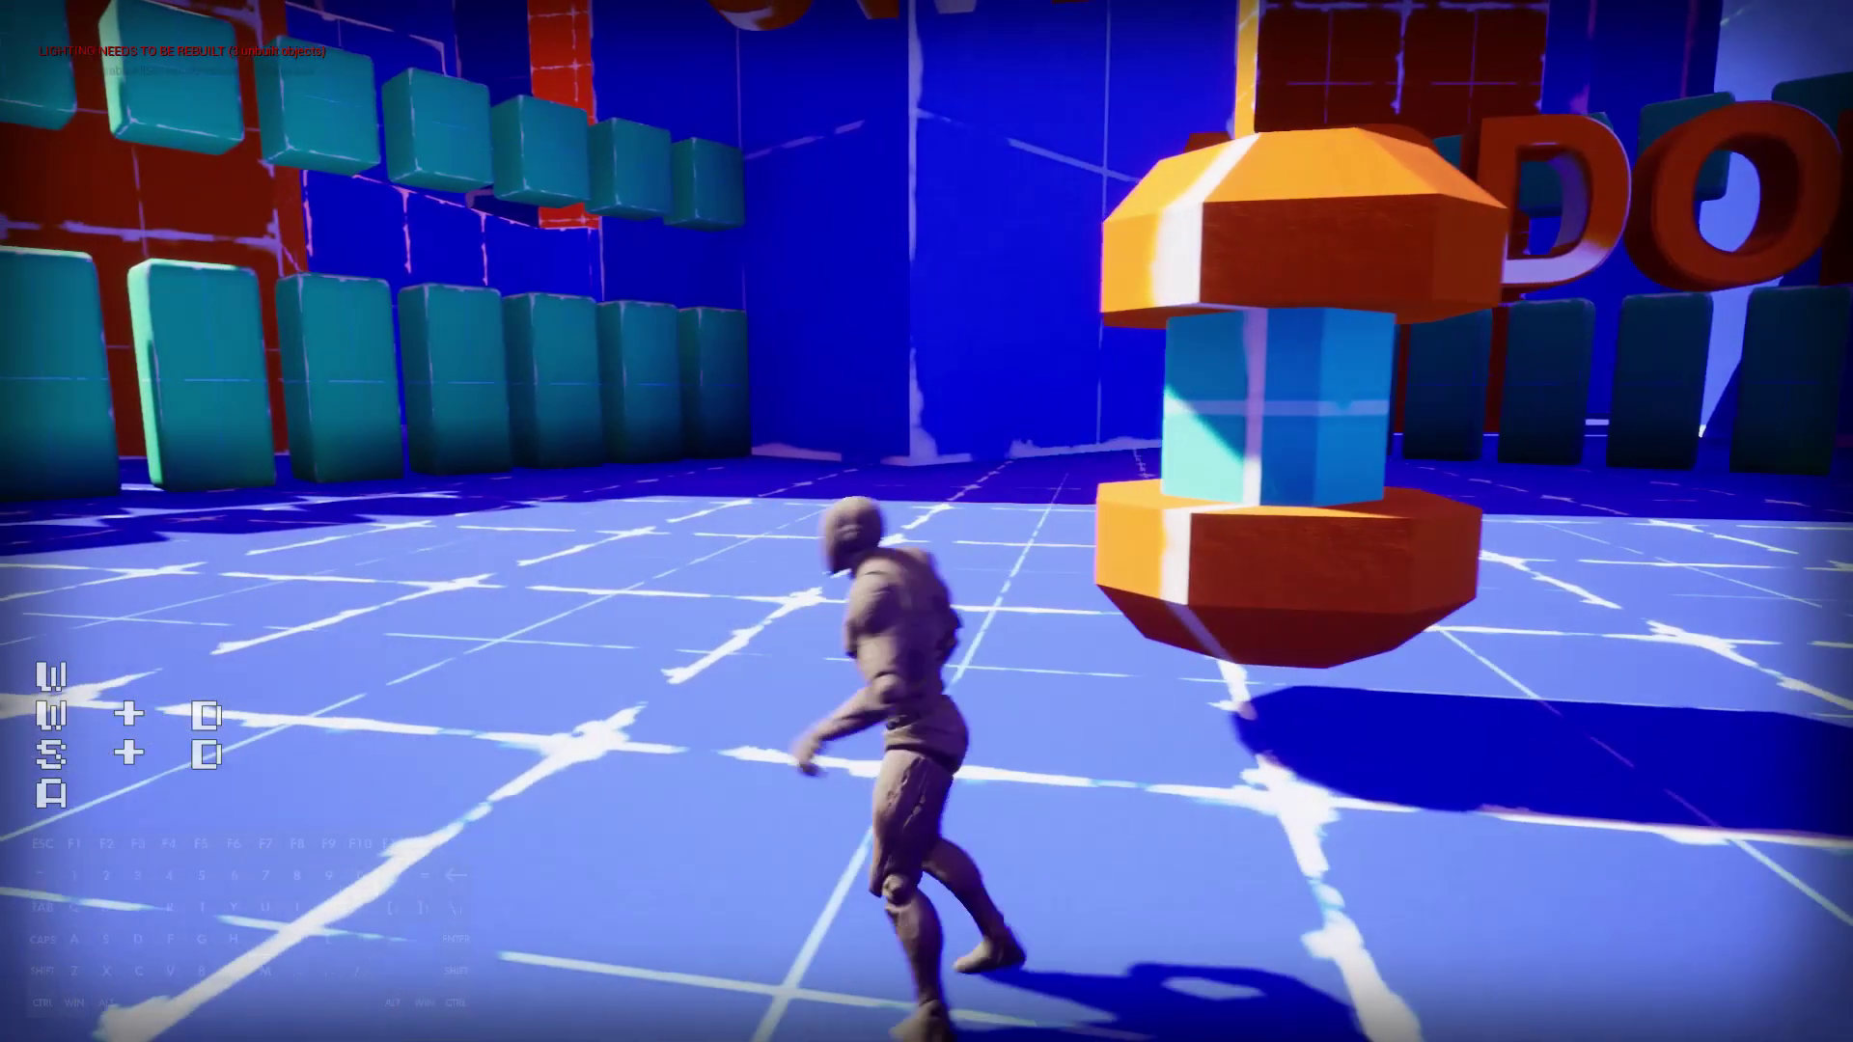
{"action": "key", "text": "a"}
{"action": "key", "text": "s"}
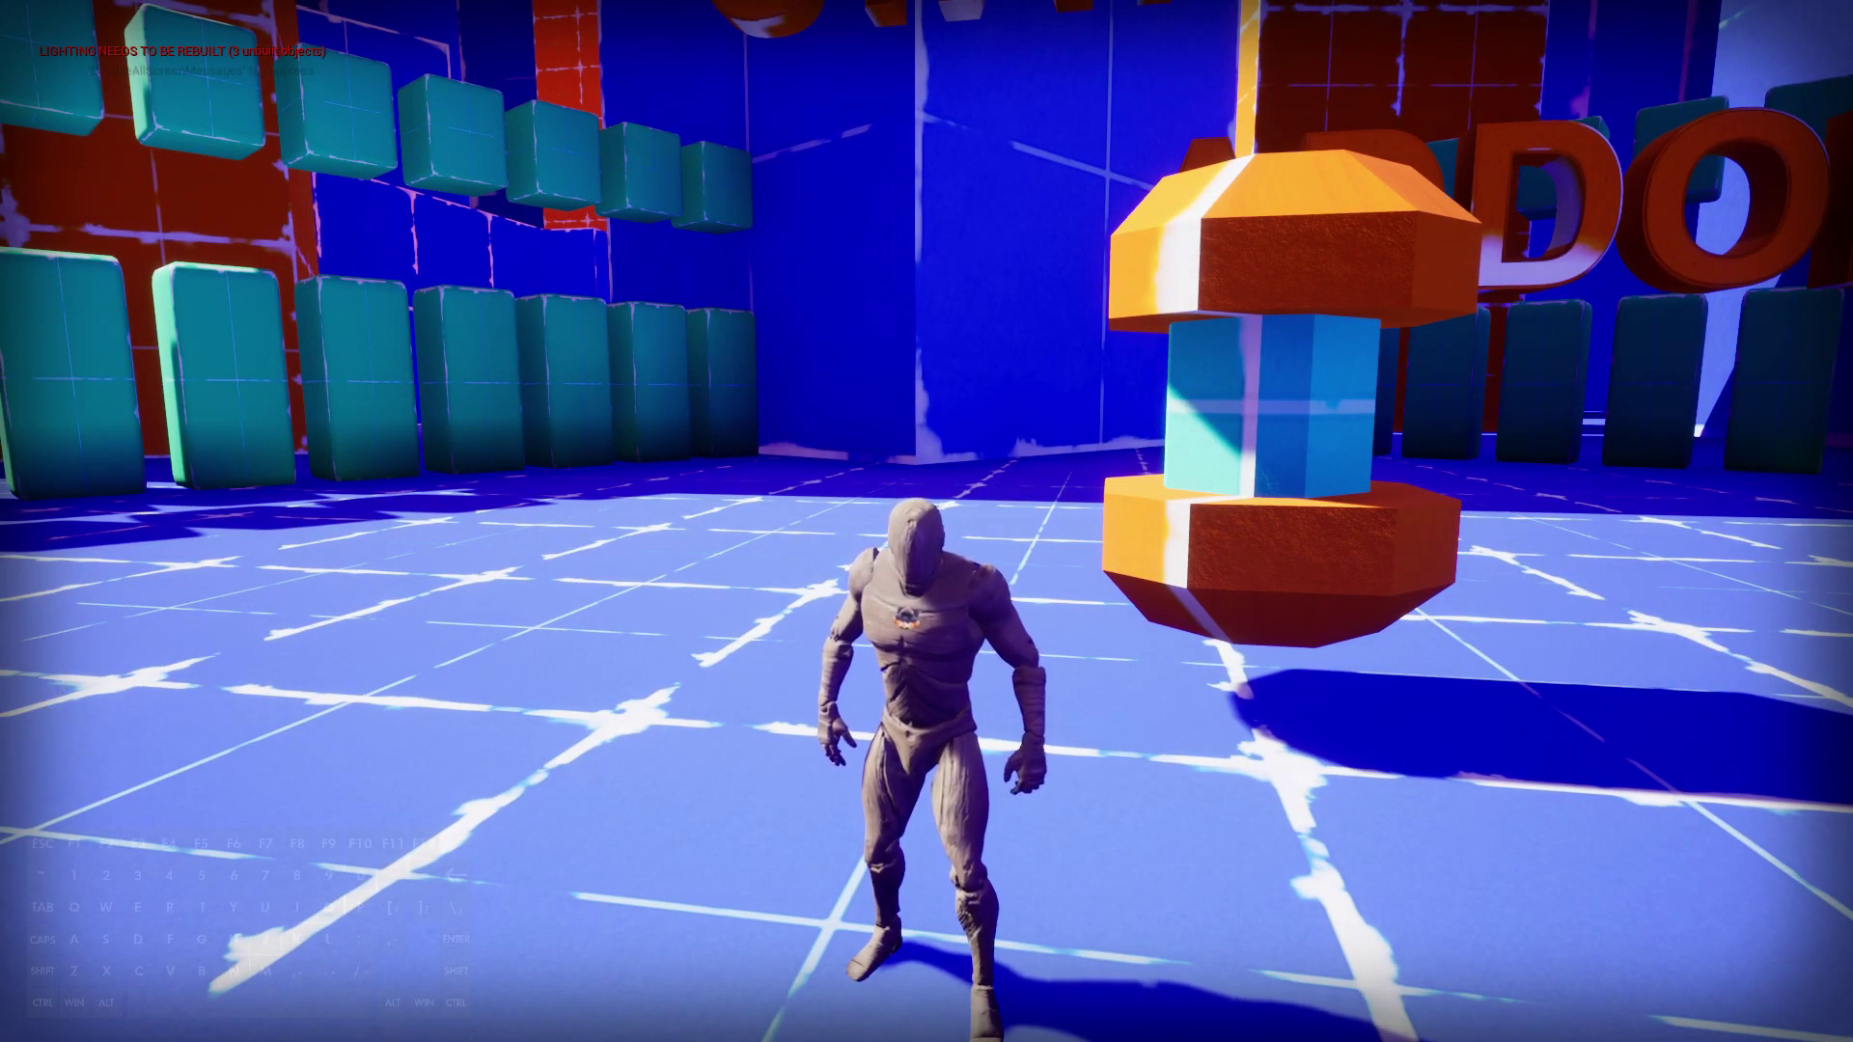
Switch to Blender and add a circle and an ico sphere beside the Cube in the Mesh collection.
{"action": "key", "text": "alt+Tab"}
{"action": "key", "text": "End"}
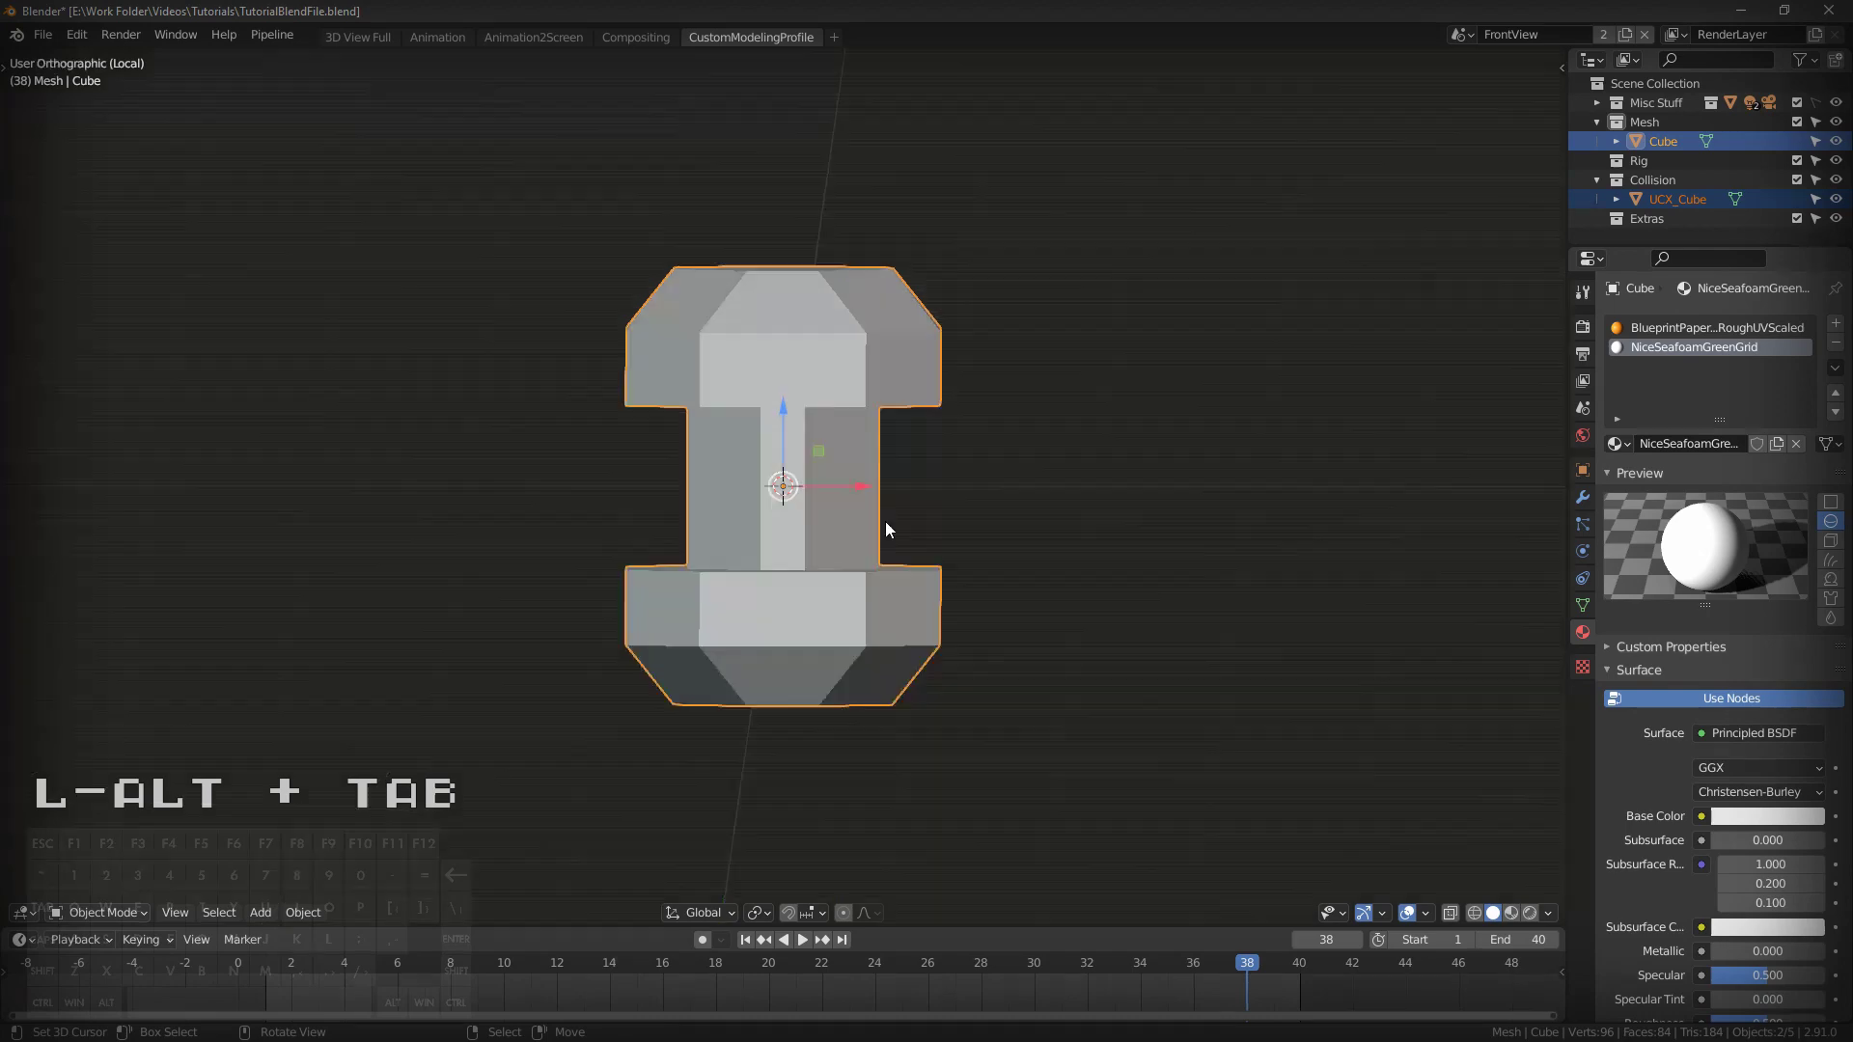
{"action": "key", "text": "shift+a"}
{"action": "mouse_move", "coordinate": [1032, 349]}
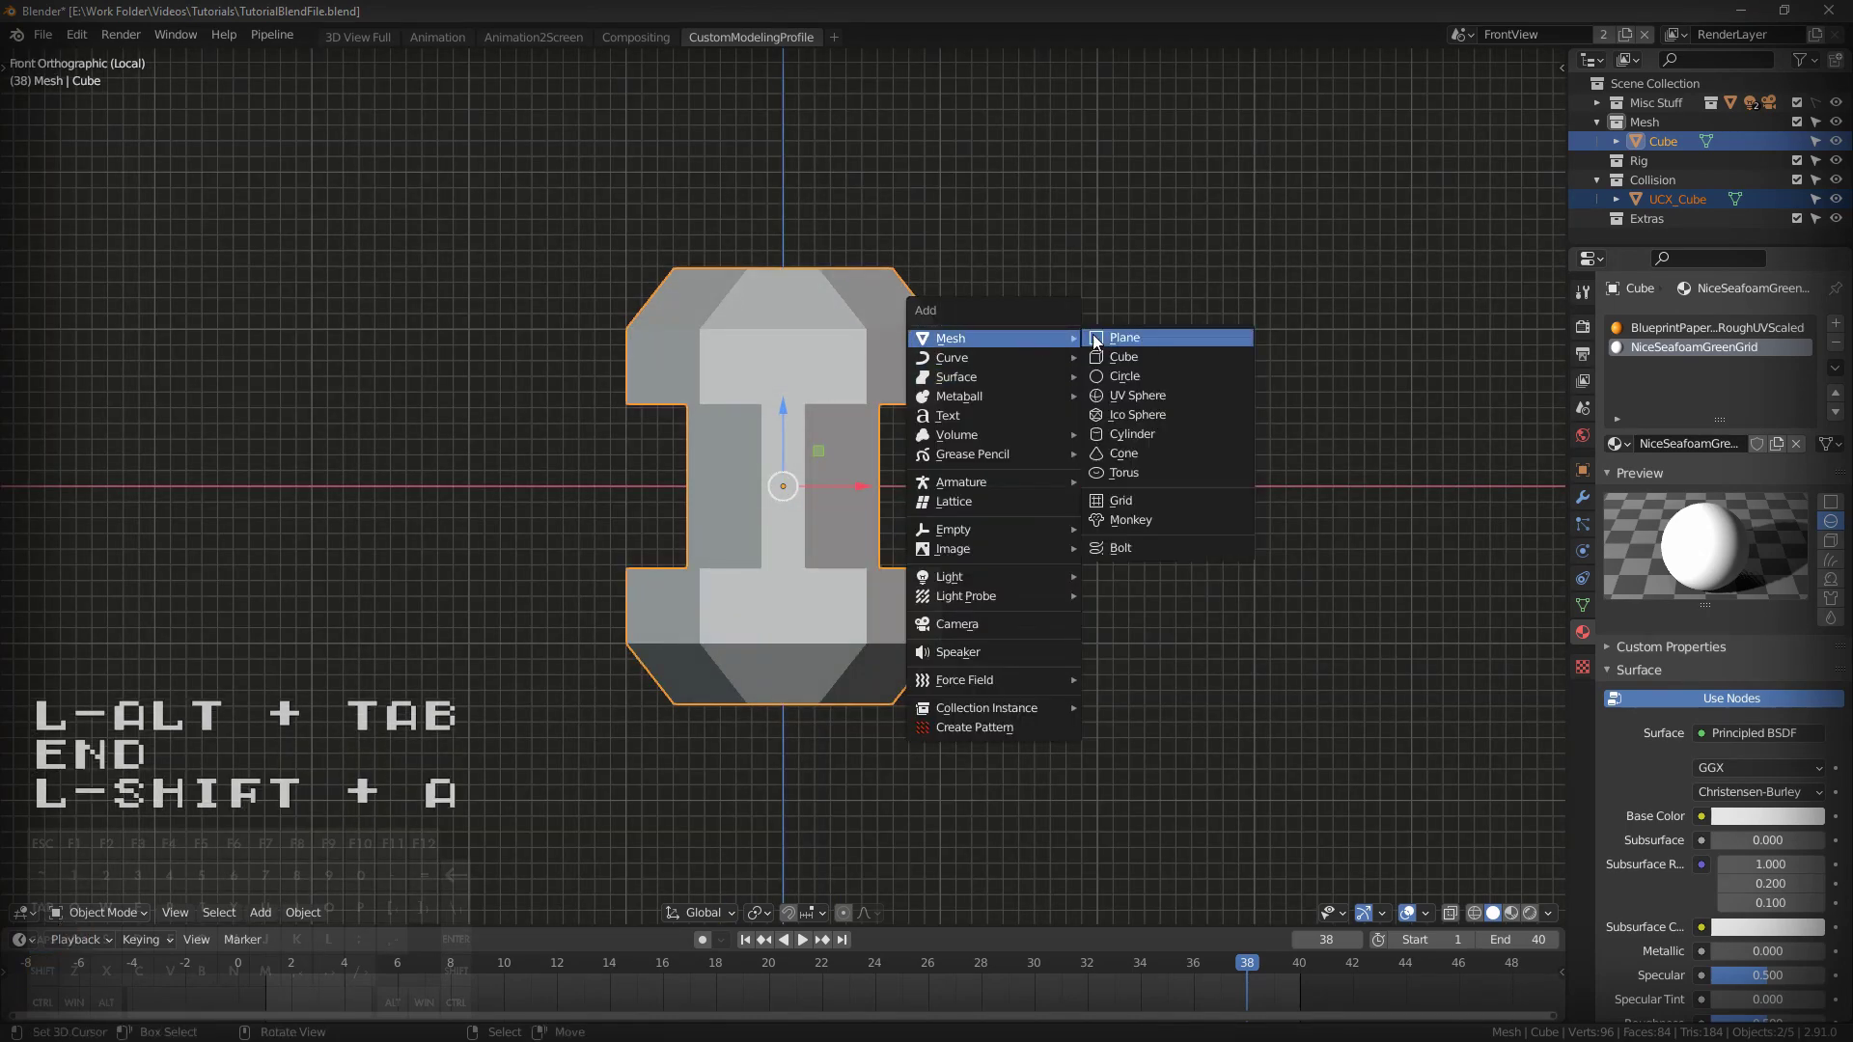
{"action": "left_click", "coordinate": [1139, 376]}
{"action": "key", "text": "shift+a"}
{"action": "key", "text": "shift+a"}
{"action": "mouse_move", "coordinate": [421, 181]}
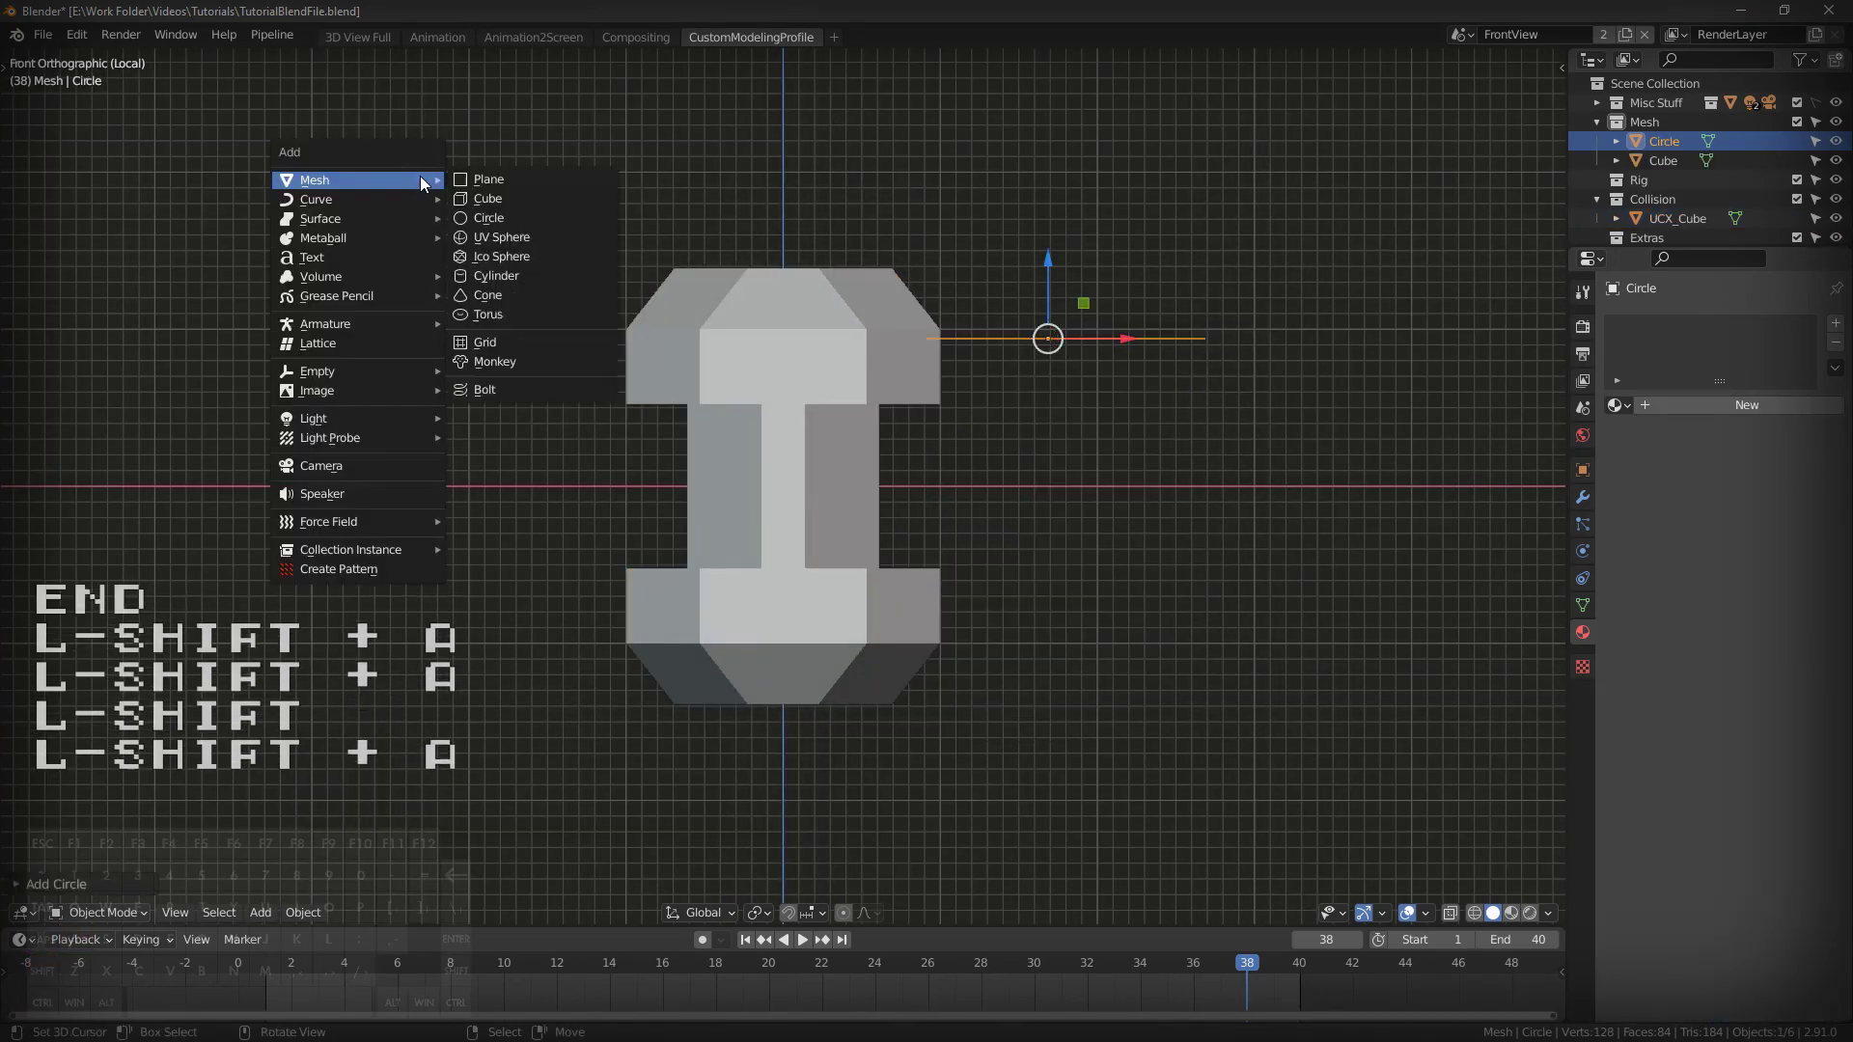
{"action": "left_click", "coordinate": [523, 257]}
{"action": "middle_click_drag", "start_coordinate": [540, 367], "coordinate": [733, 545]}
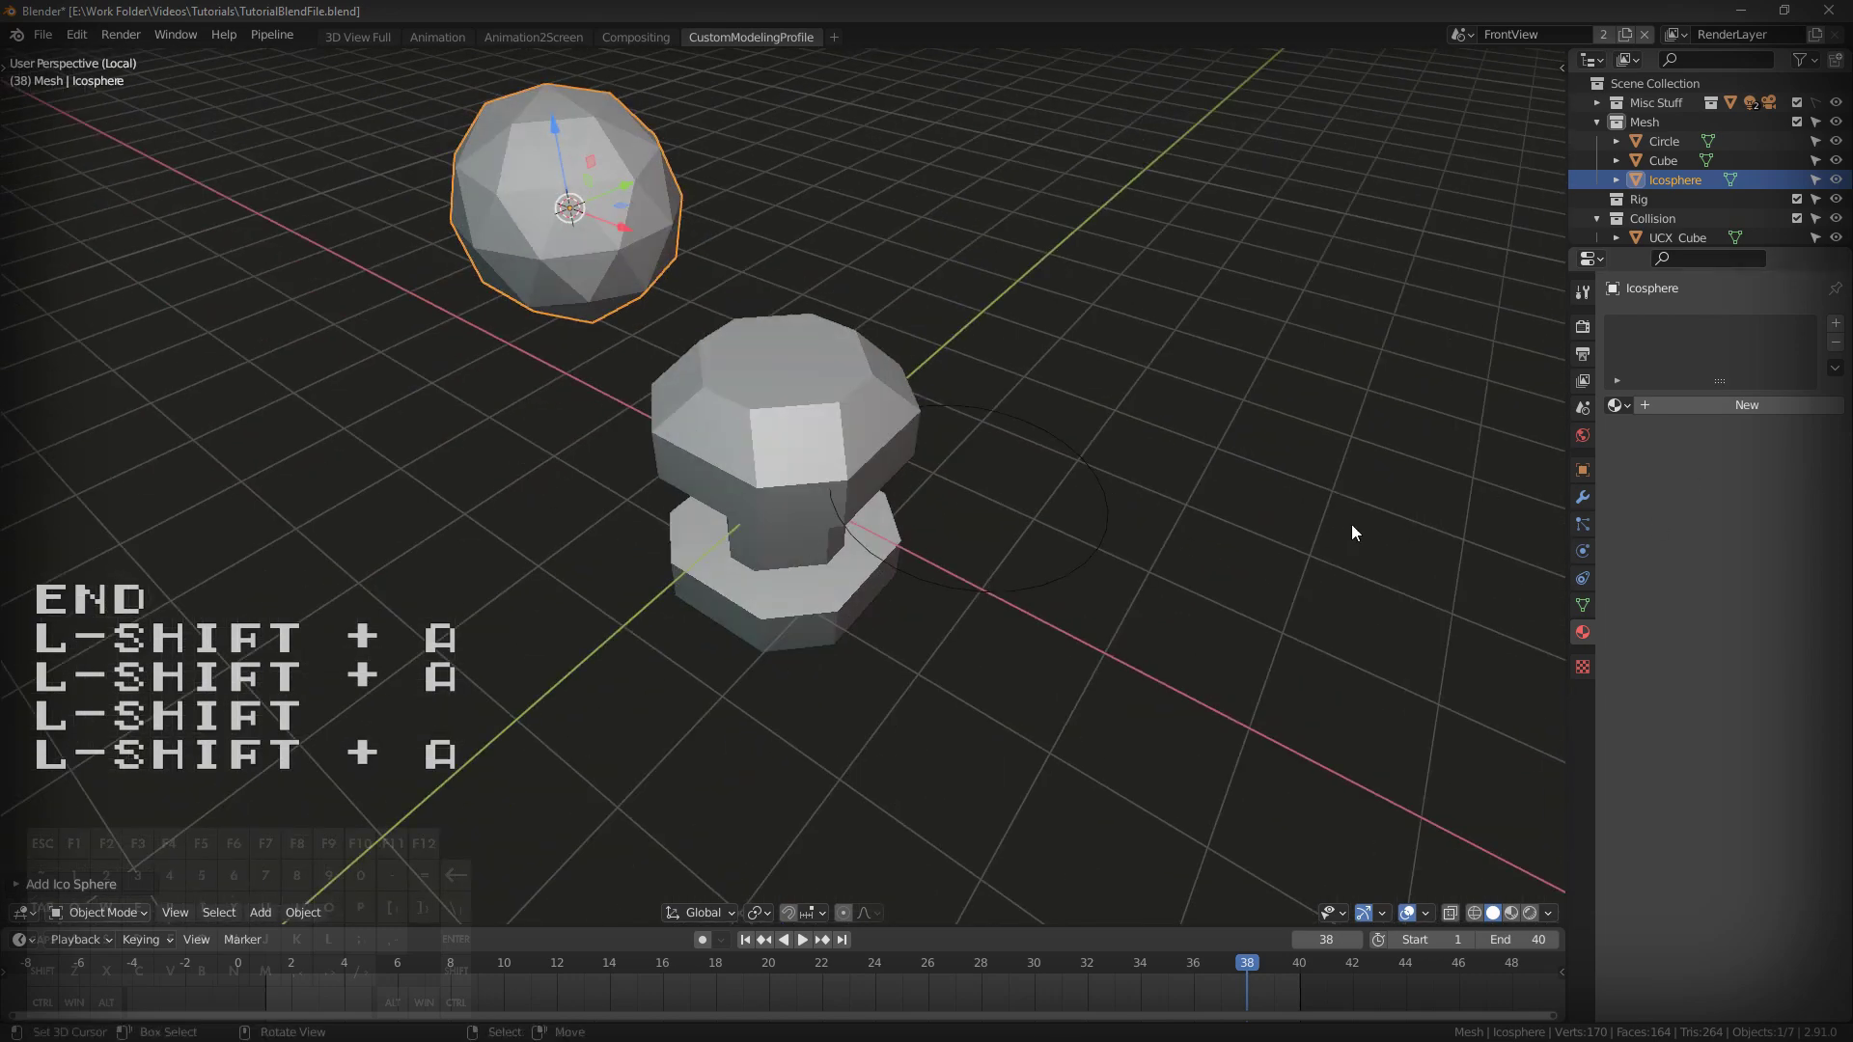
{"action": "middle_click_drag", "start_coordinate": [1113, 477], "coordinate": [1032, 492]}
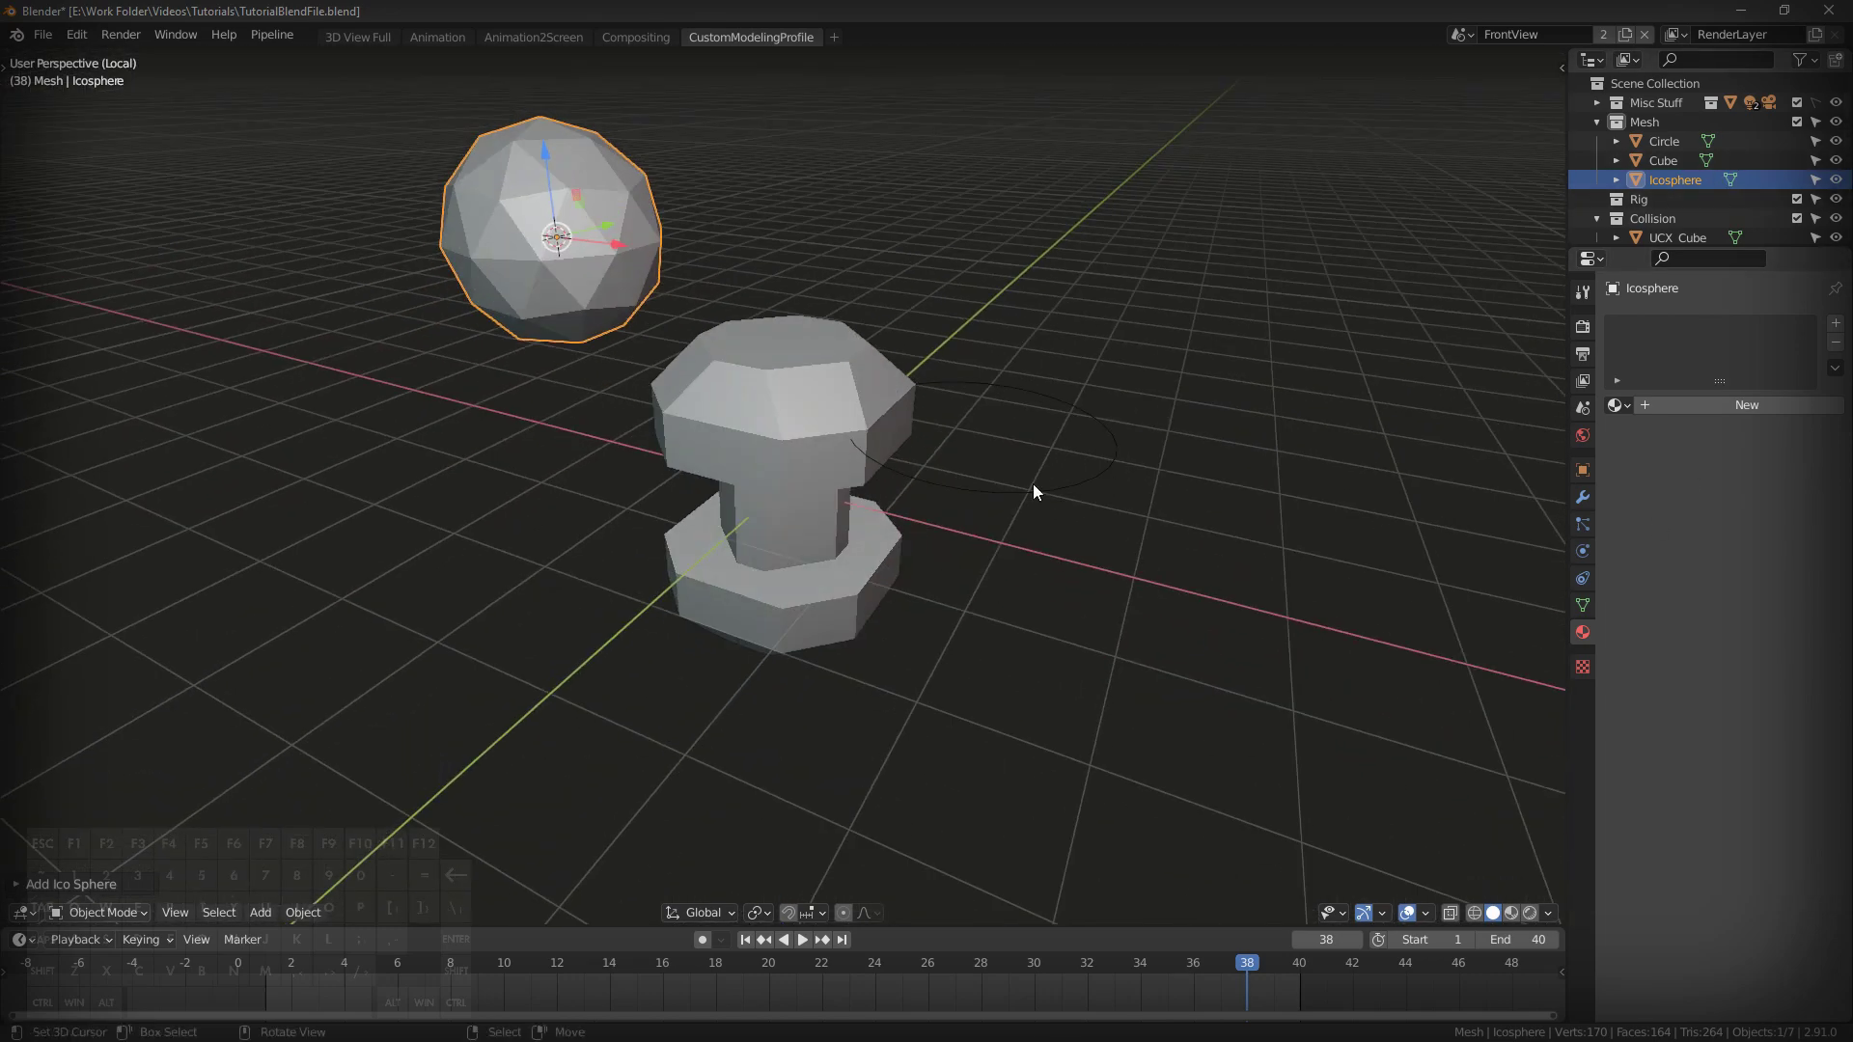
Send the Mesh collection's objects to Unreal and inspect the Icosphere asset and the placed Cube.
{"action": "left_click", "coordinate": [818, 435]}
{"action": "left_click", "coordinate": [273, 36]}
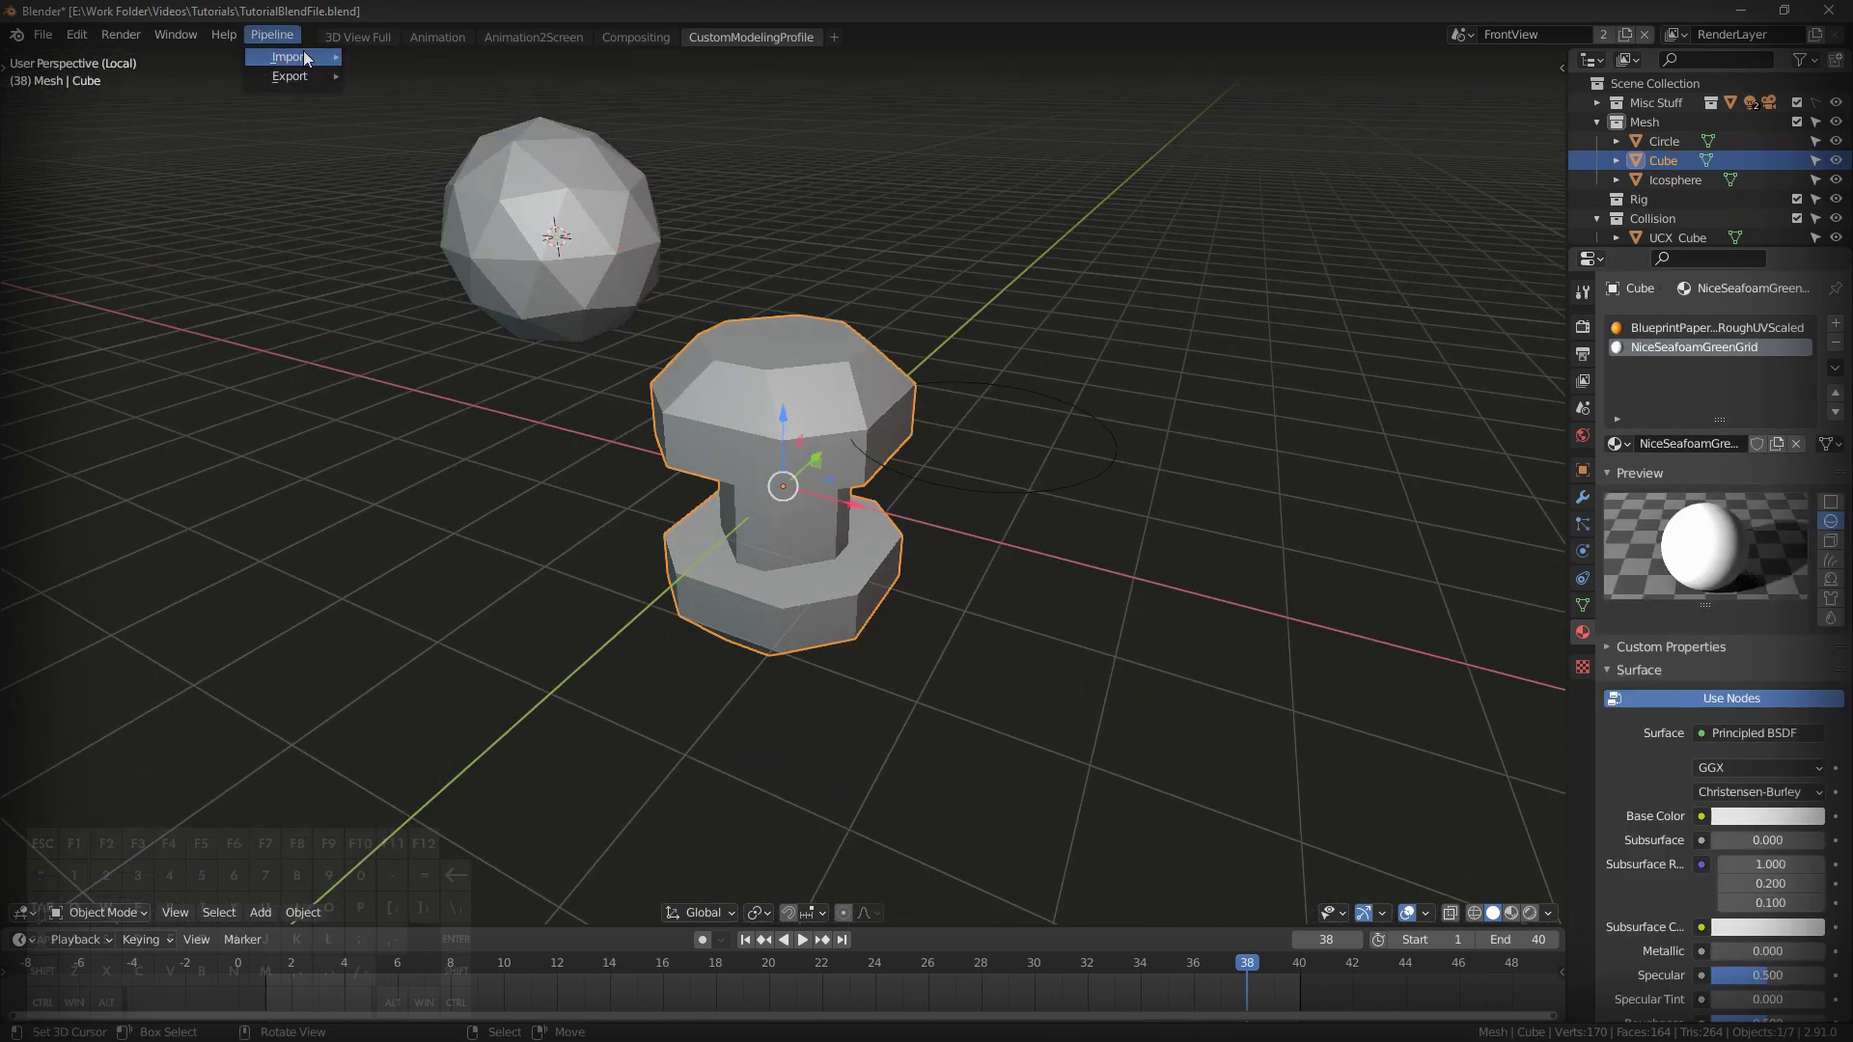
{"action": "mouse_move", "coordinate": [305, 81]}
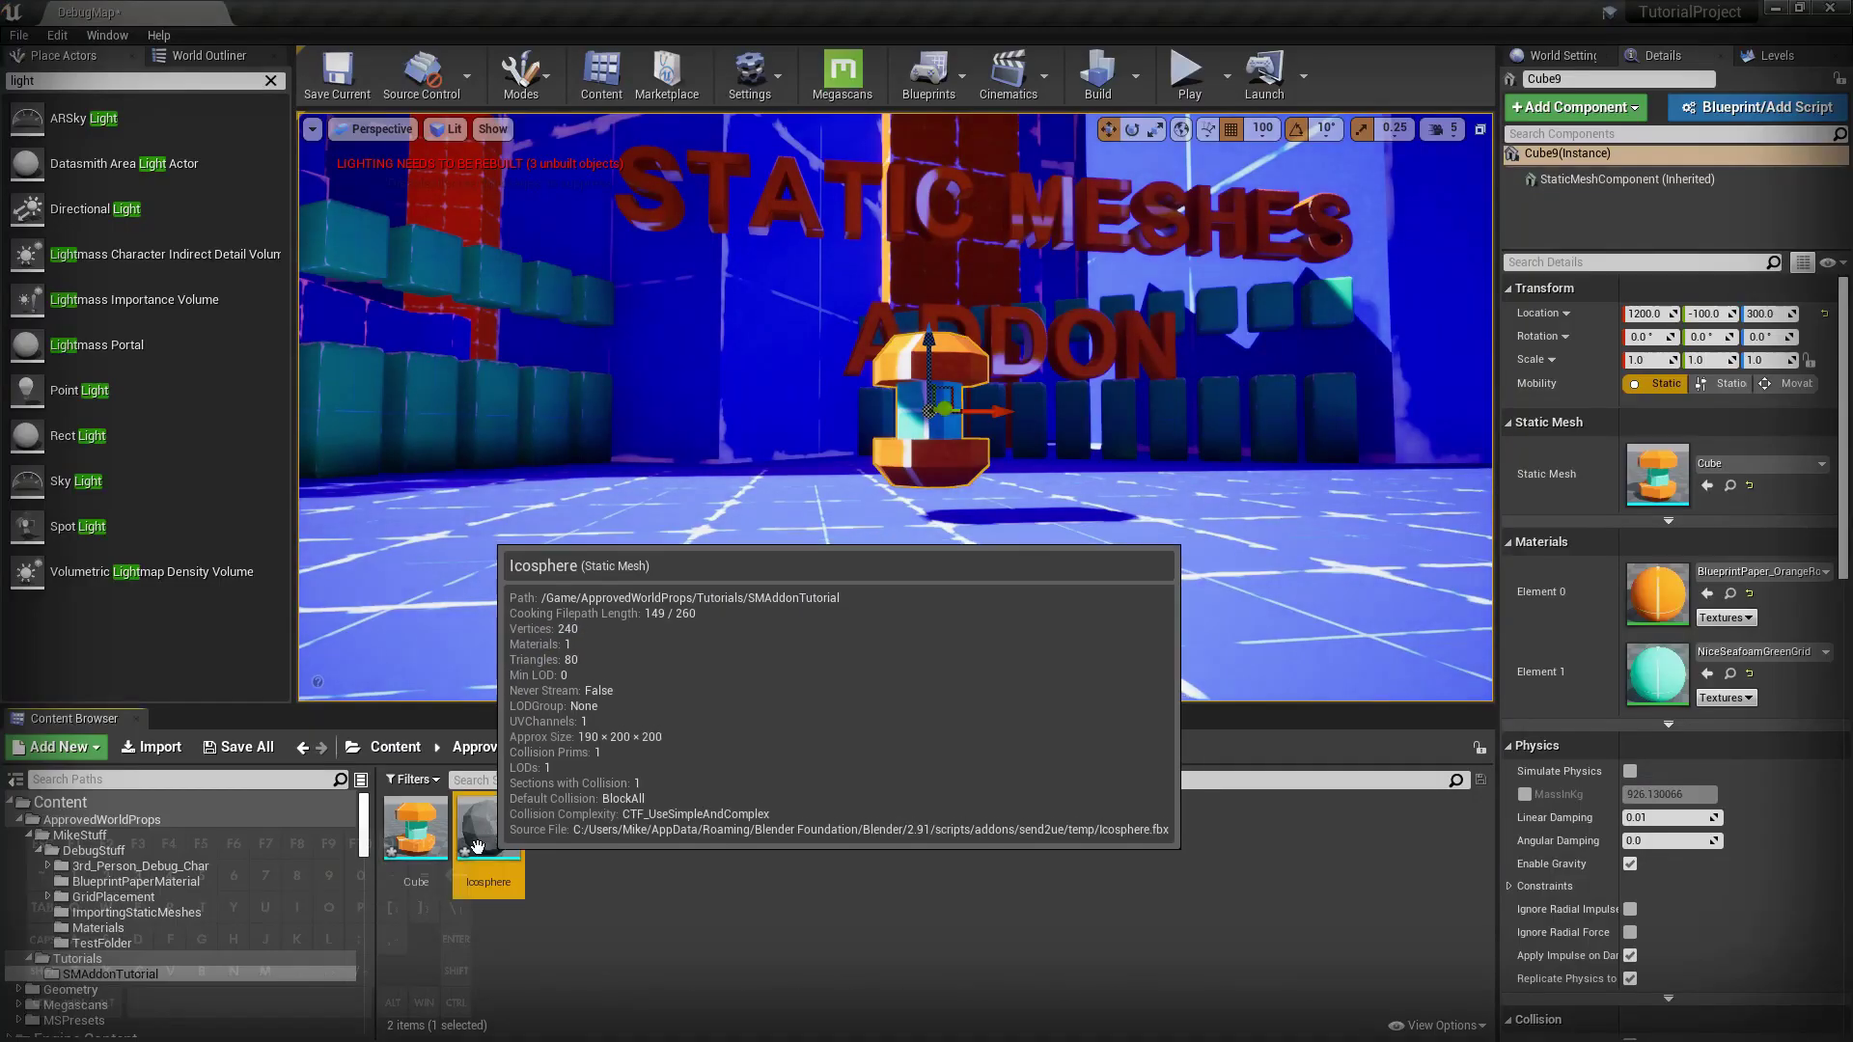
{"action": "right_click_drag", "start_coordinate": [675, 540], "coordinate": [659, 617]}
{"action": "key", "text": "w"}
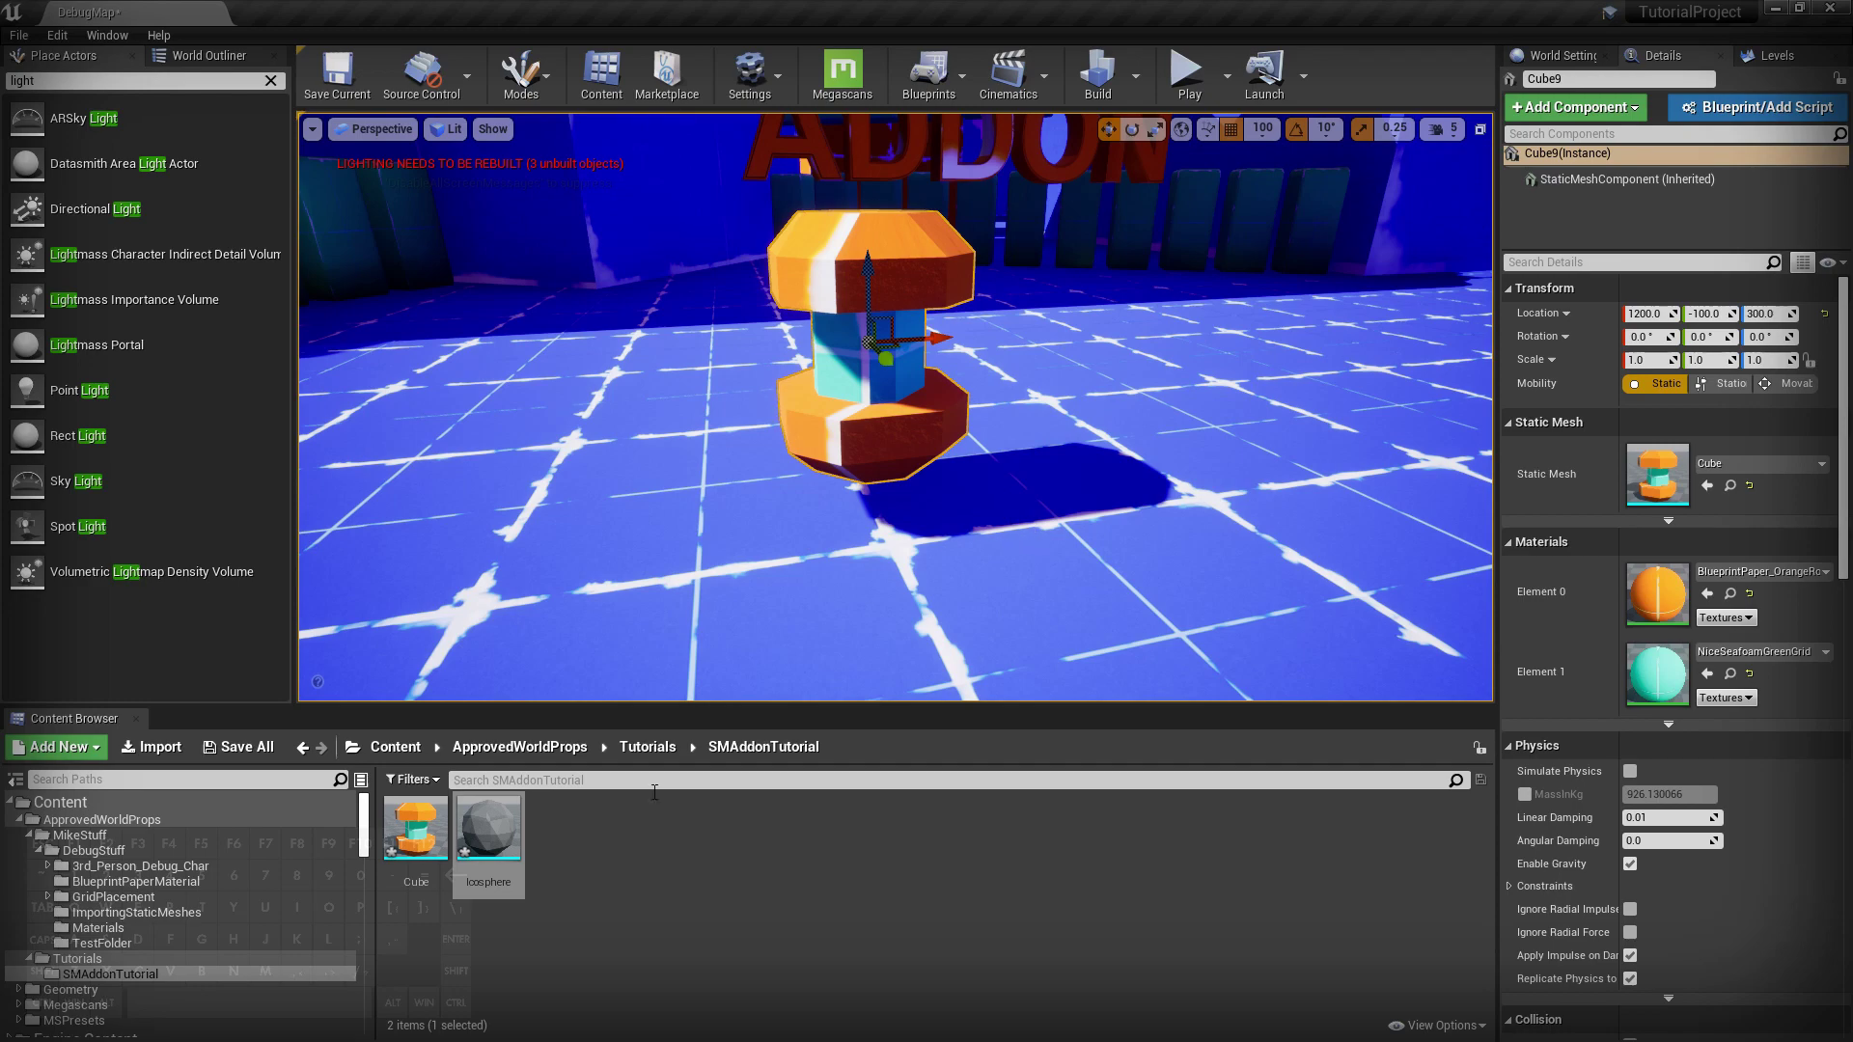
Examine Unreal's FBX import options for the title mesh and cancel the import.
{"action": "left_click", "coordinate": [151, 747]}
{"action": "double_click", "coordinate": [903, 328]}
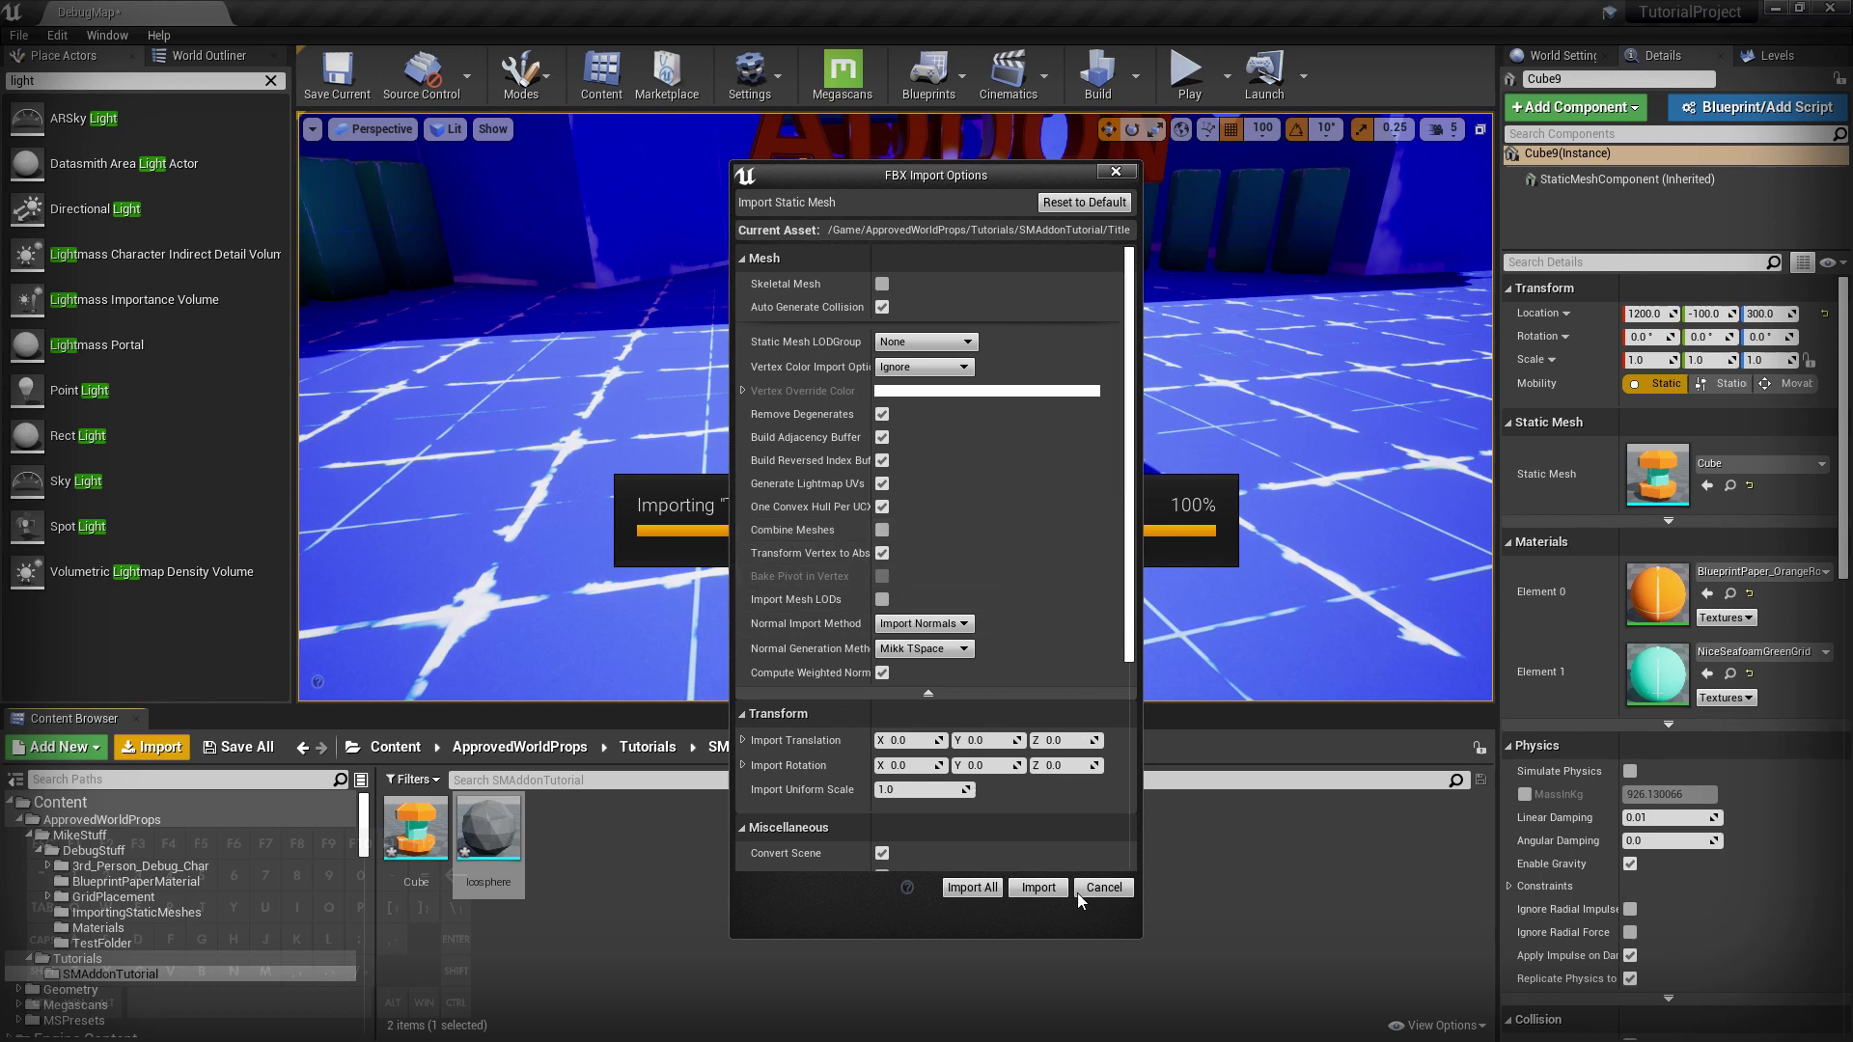
{"action": "left_click", "coordinate": [1120, 887]}
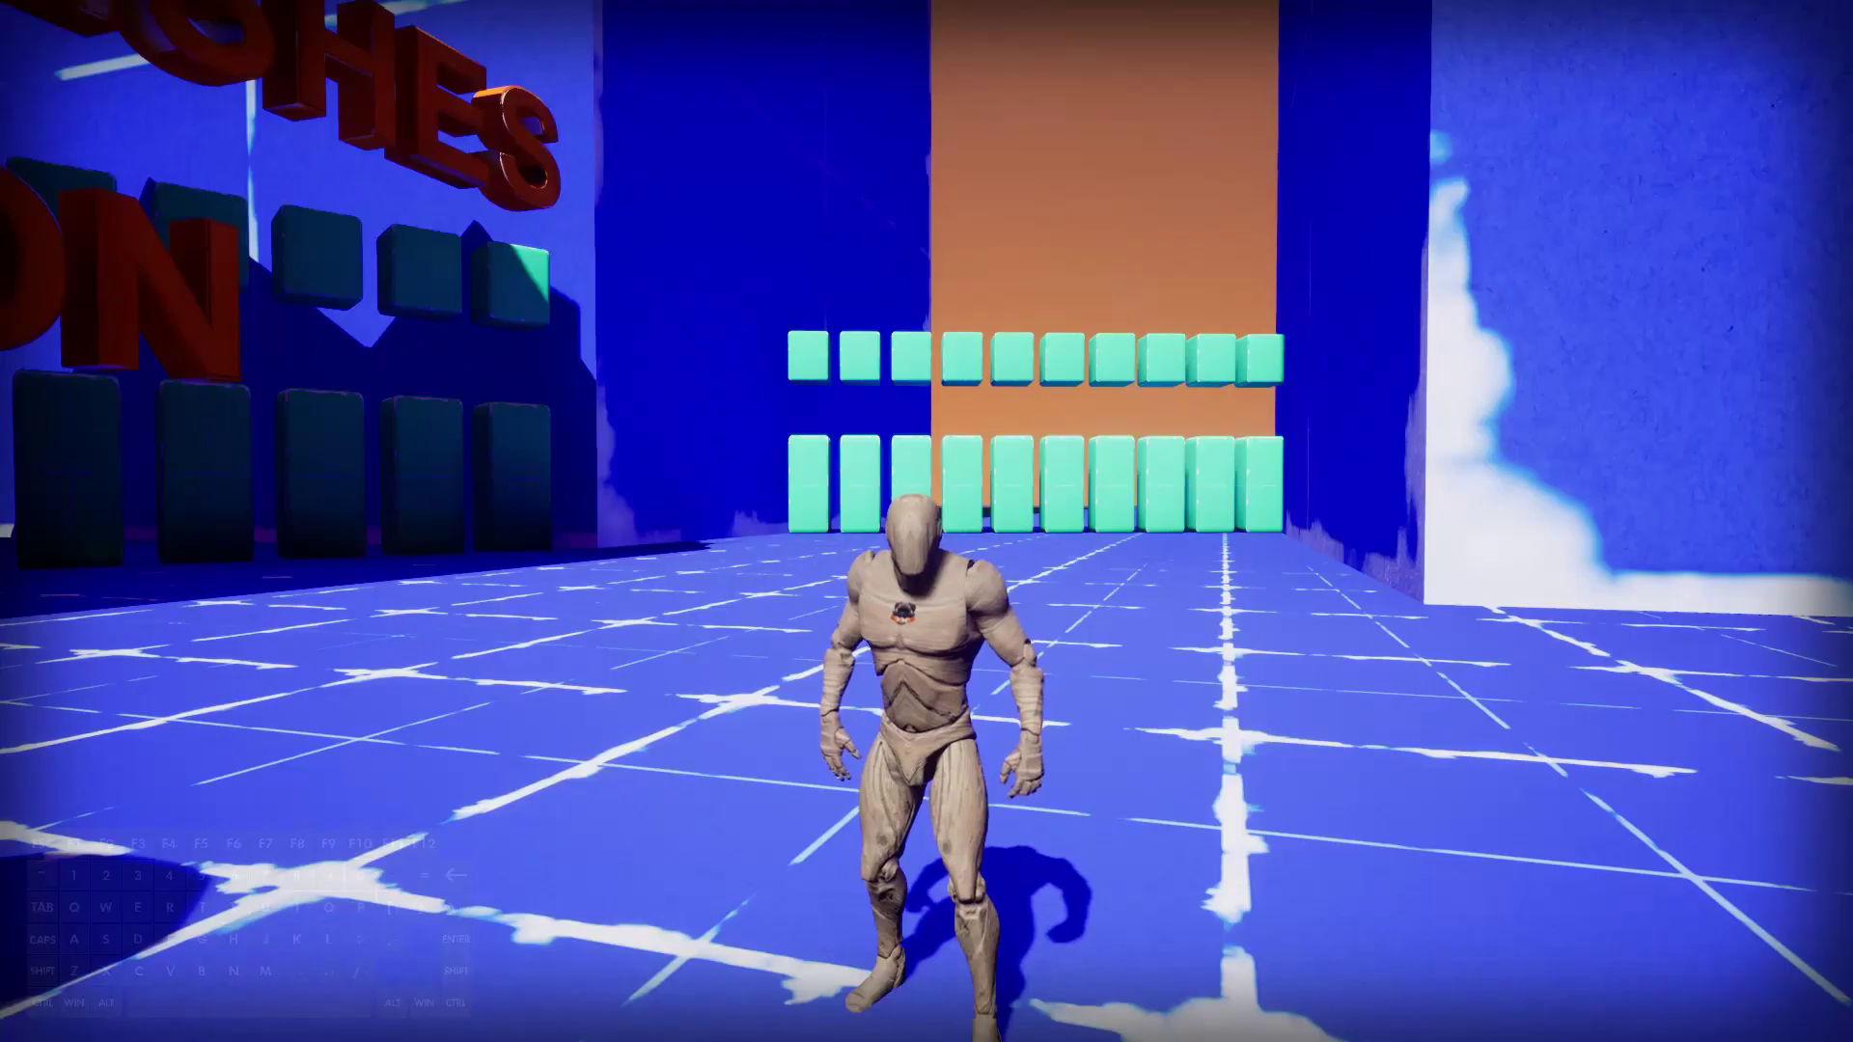
{"action": "key", "text": "w"}
{"action": "key", "text": "a"}
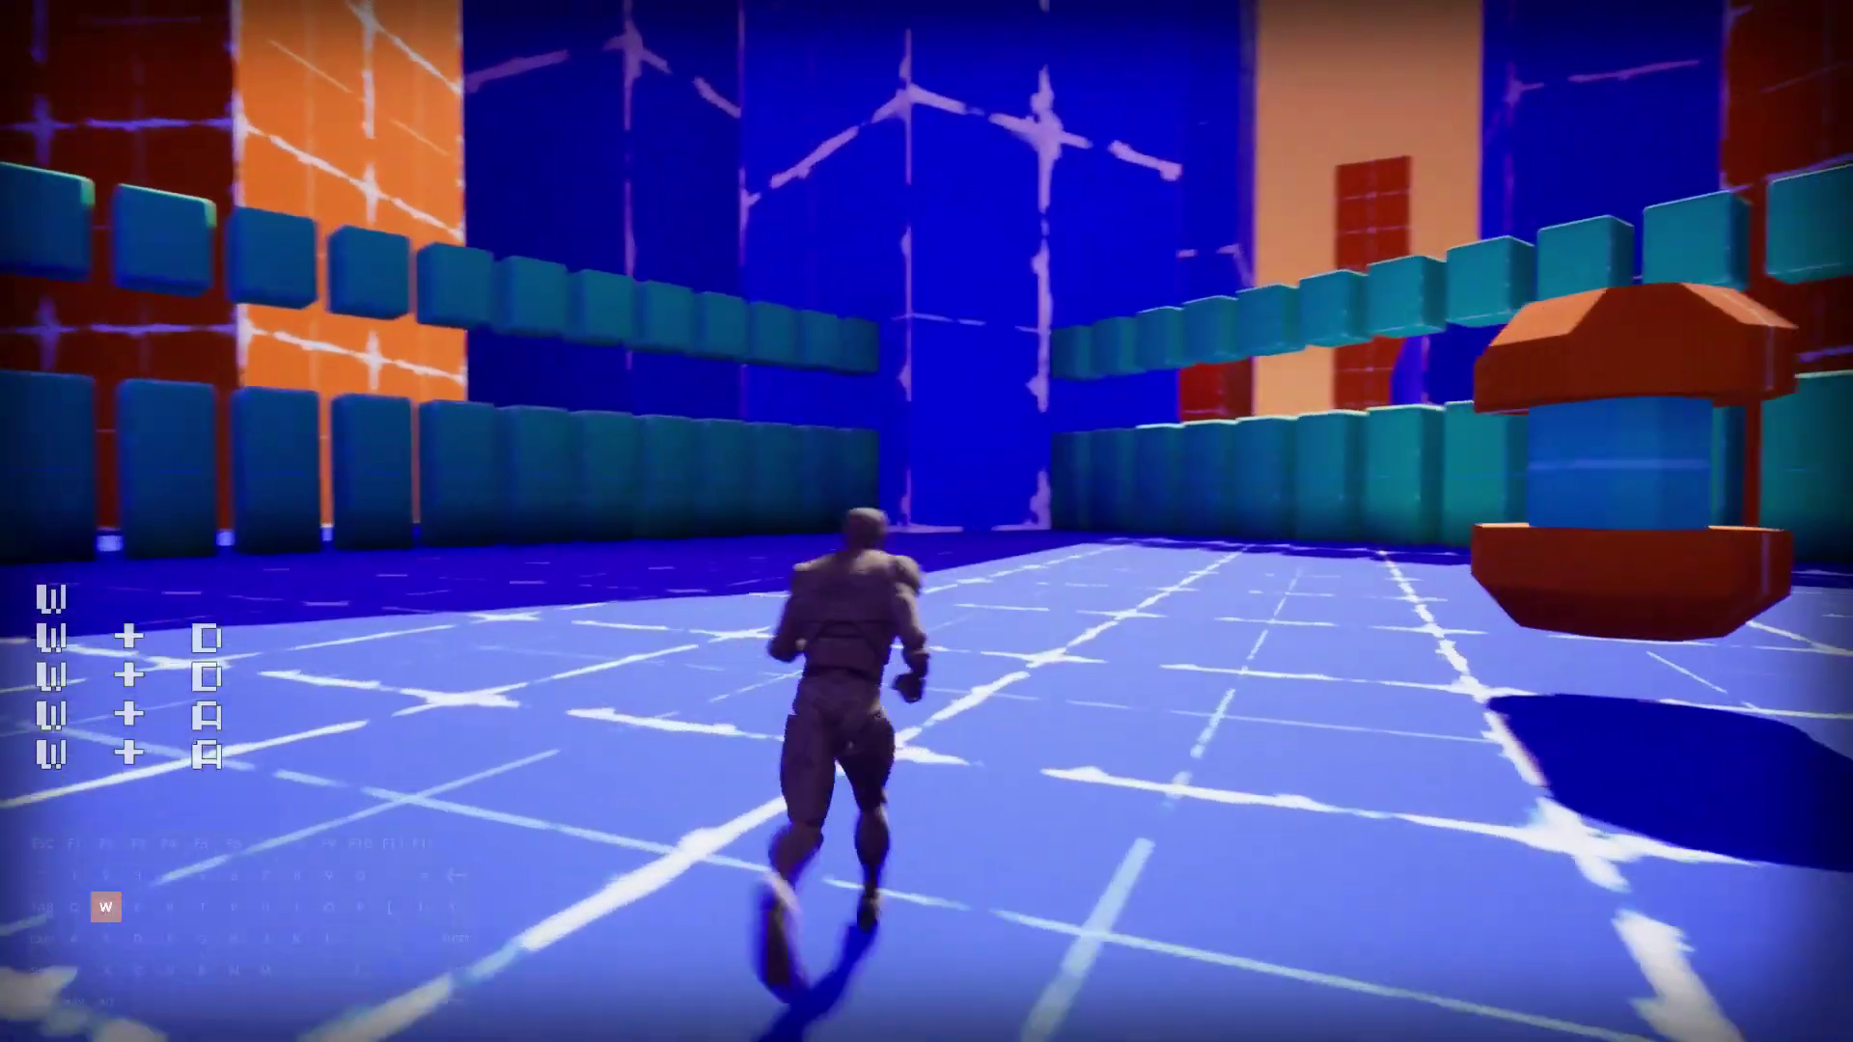
{"action": "key", "text": "d"}
{"action": "key", "text": "d"}
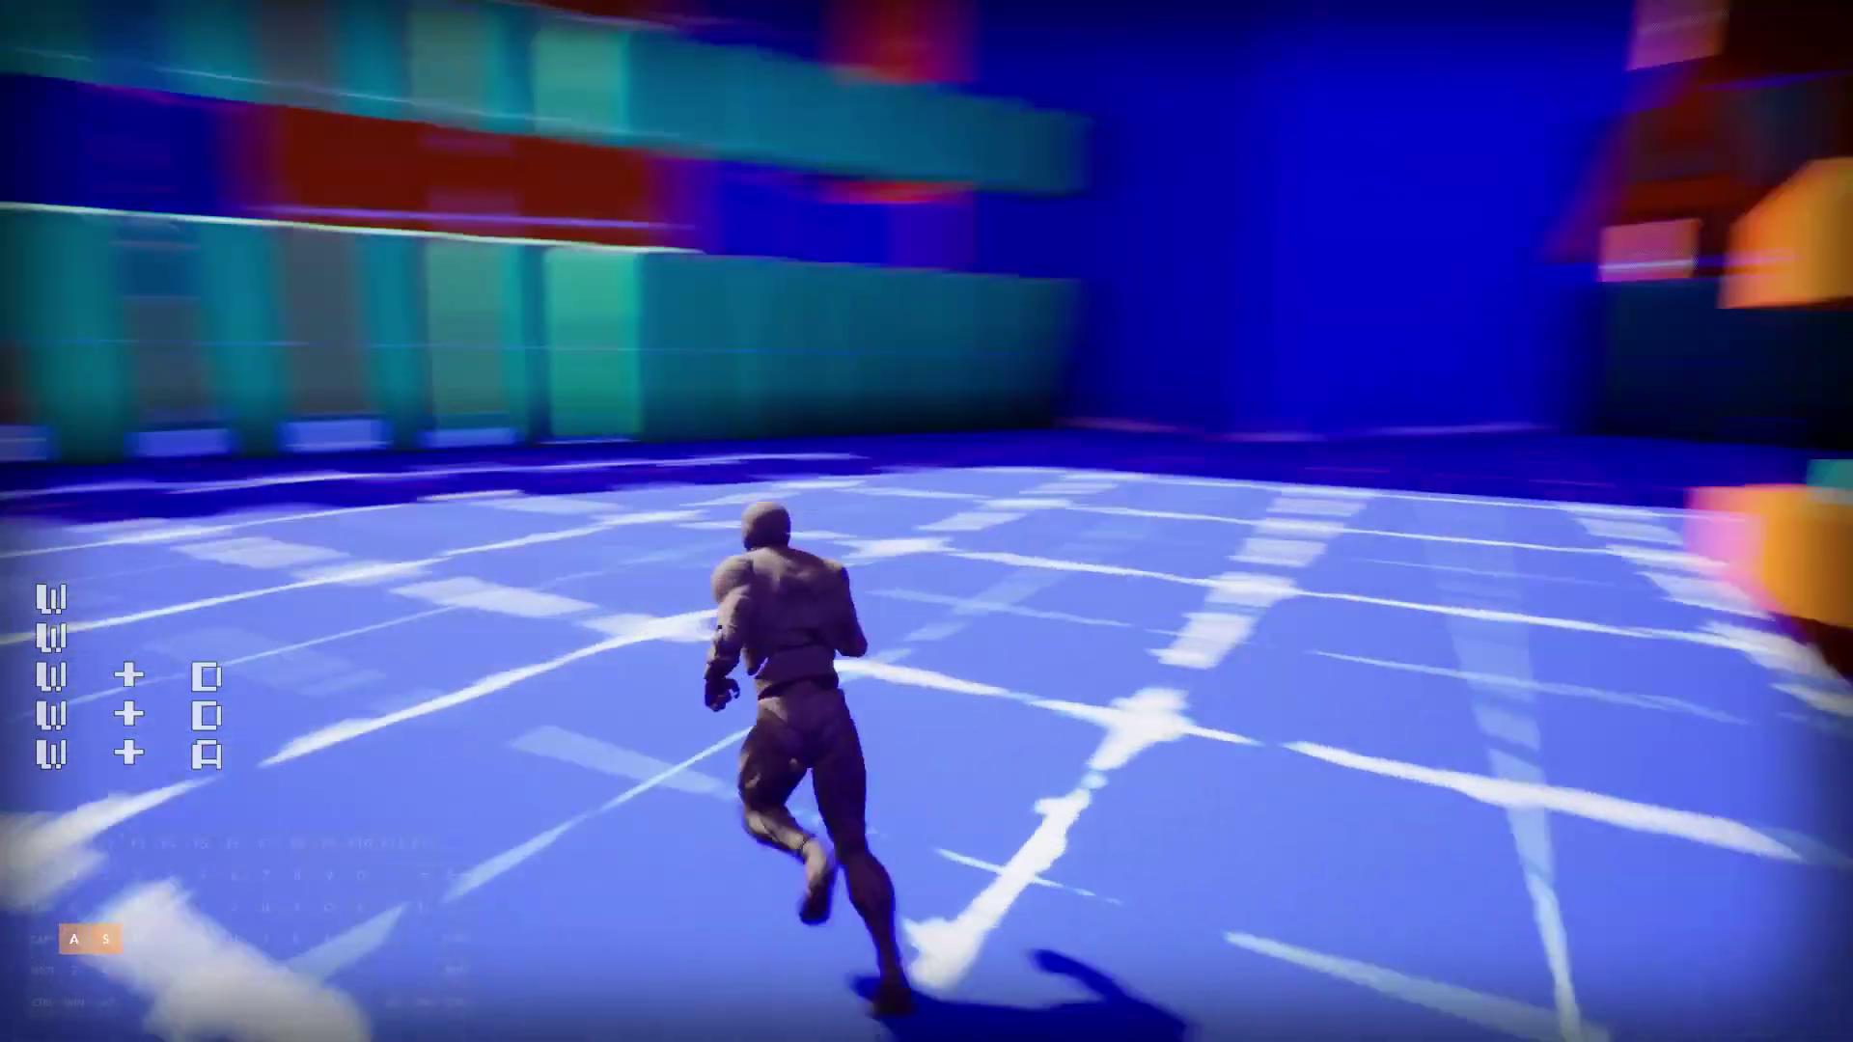
{"action": "key", "text": "s"}
{"action": "key", "text": "a"}
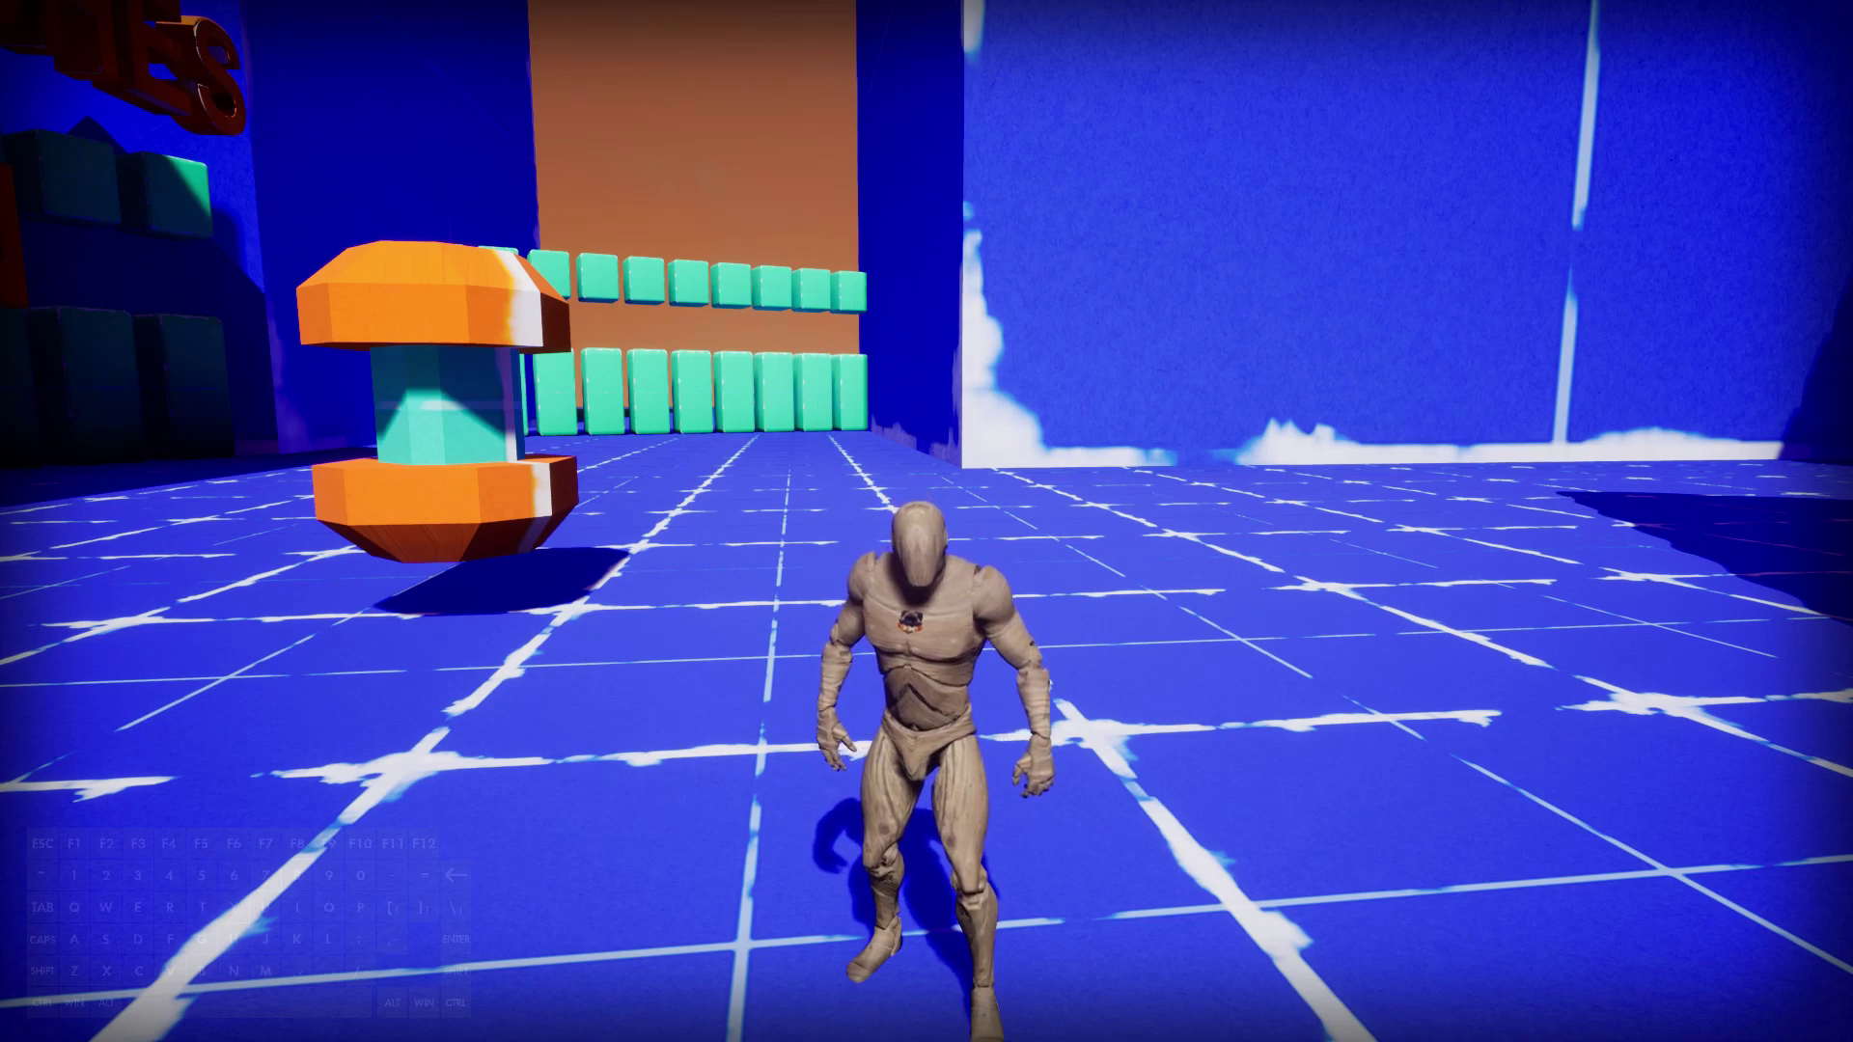
{"action": "key", "text": "w"}
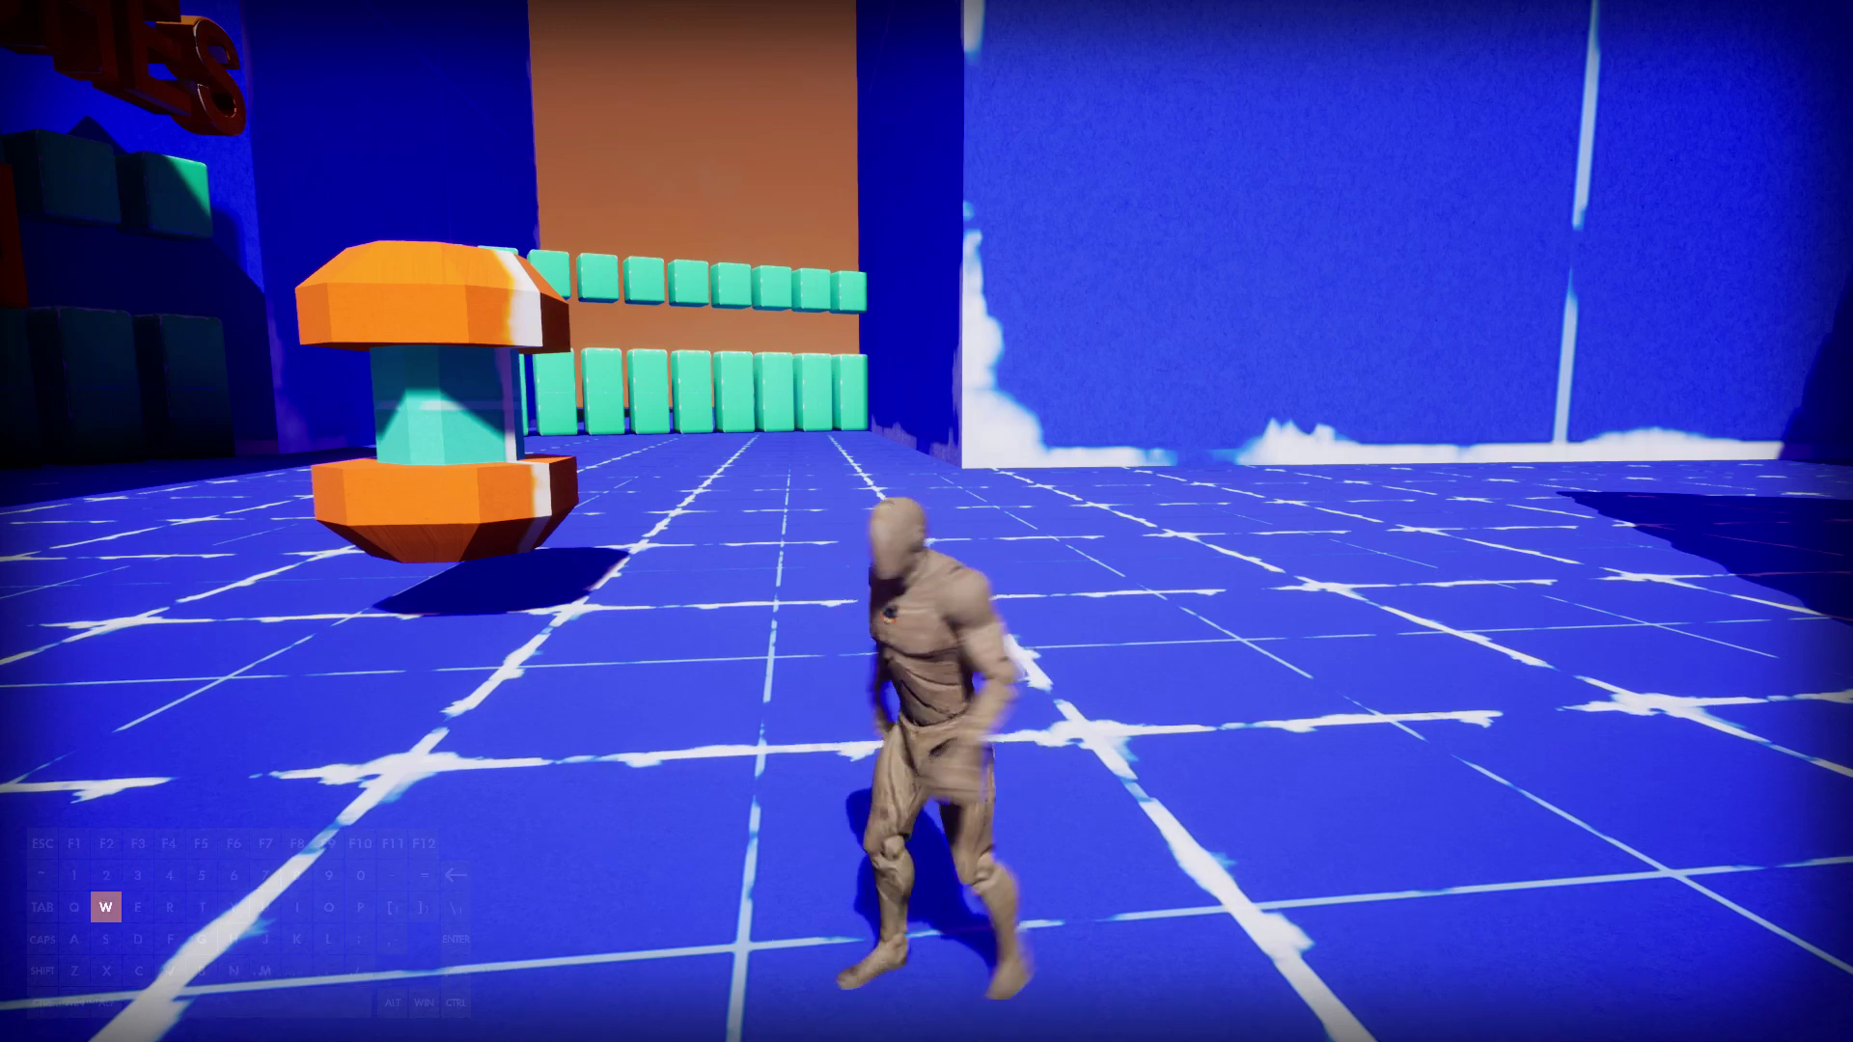
{"action": "key", "text": "d"}
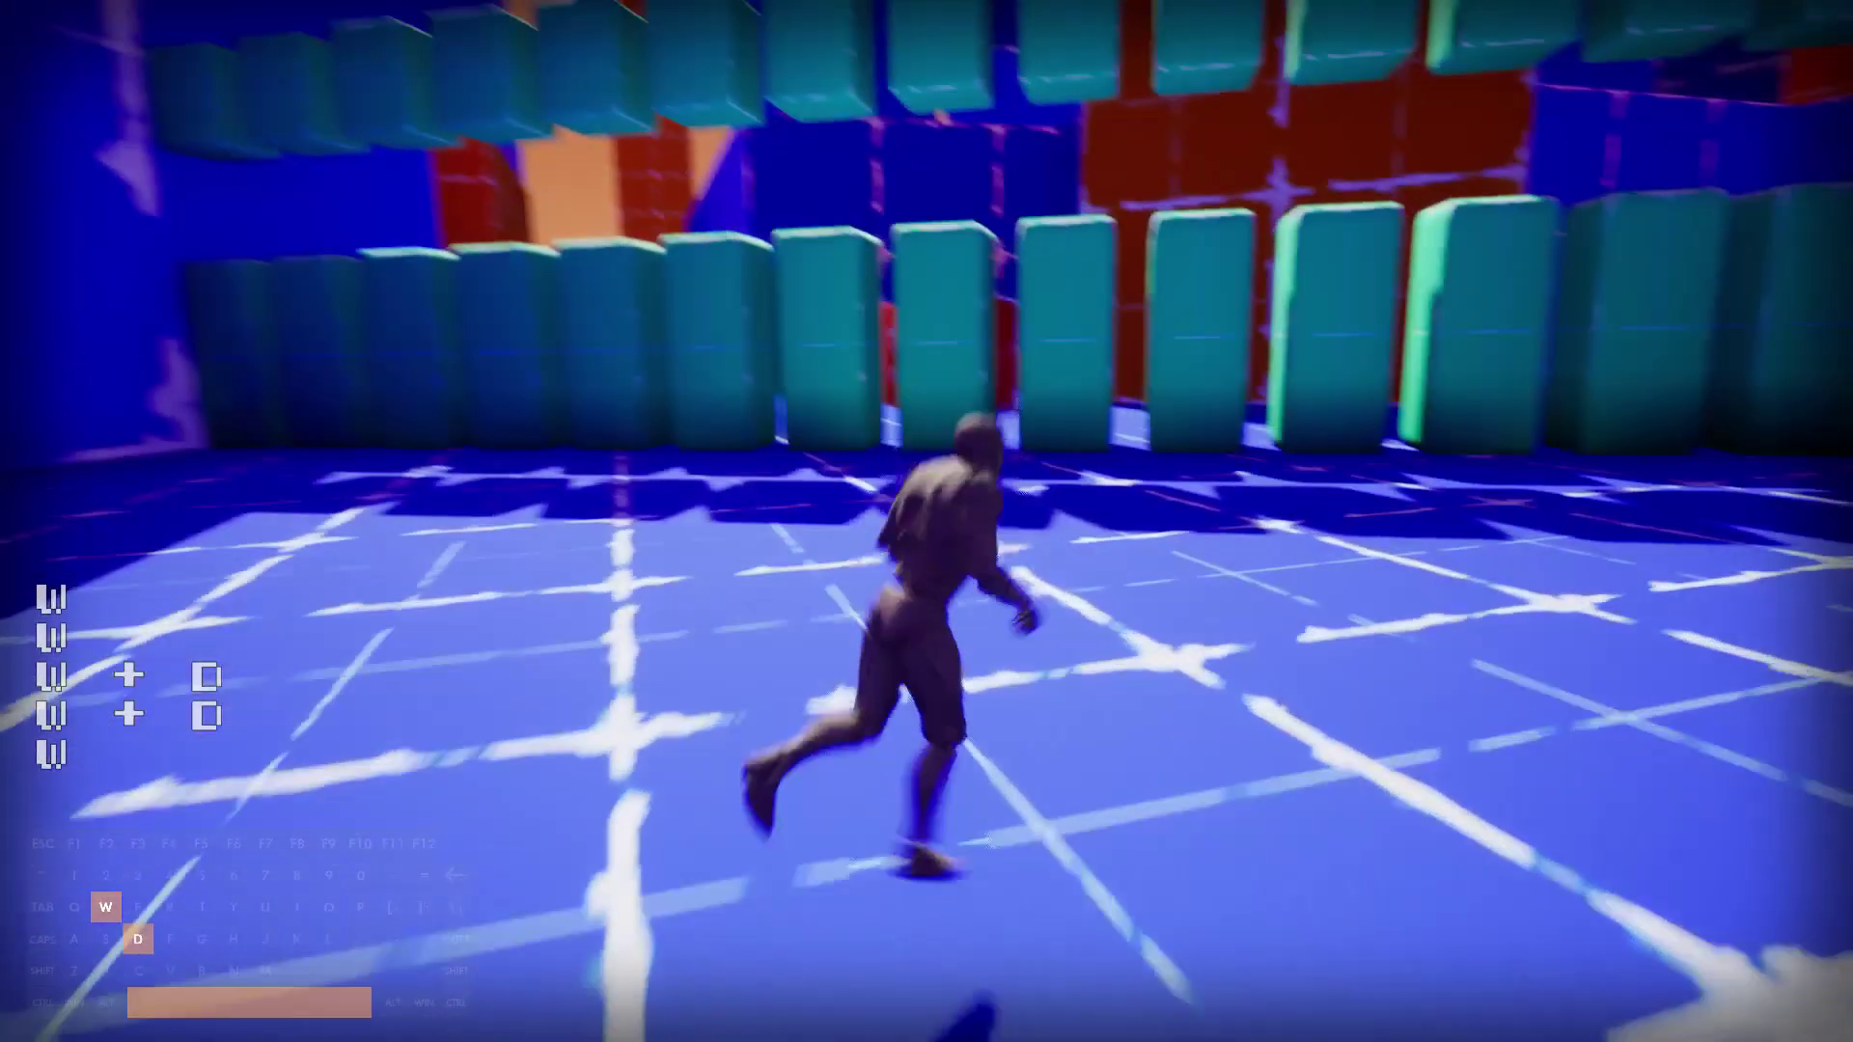
{"action": "key", "text": "space"}
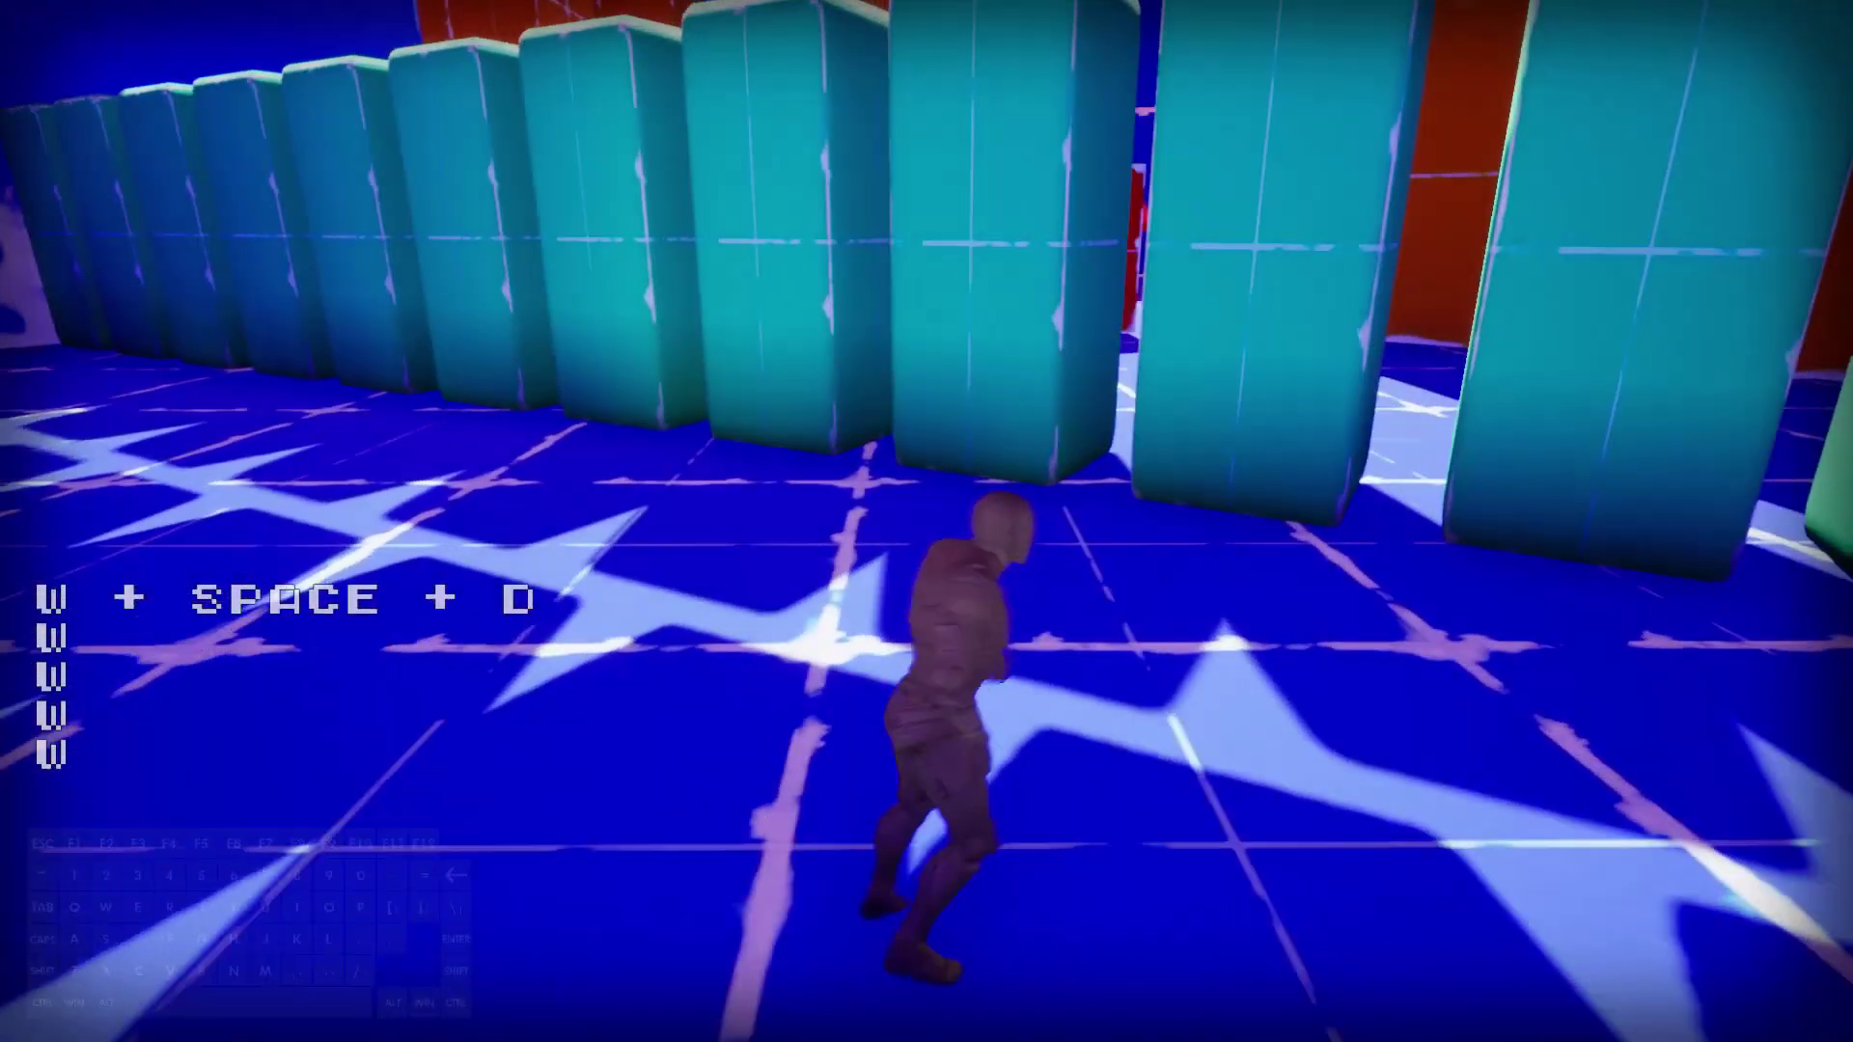
{"action": "key", "text": "w"}
{"action": "key", "text": "w"}
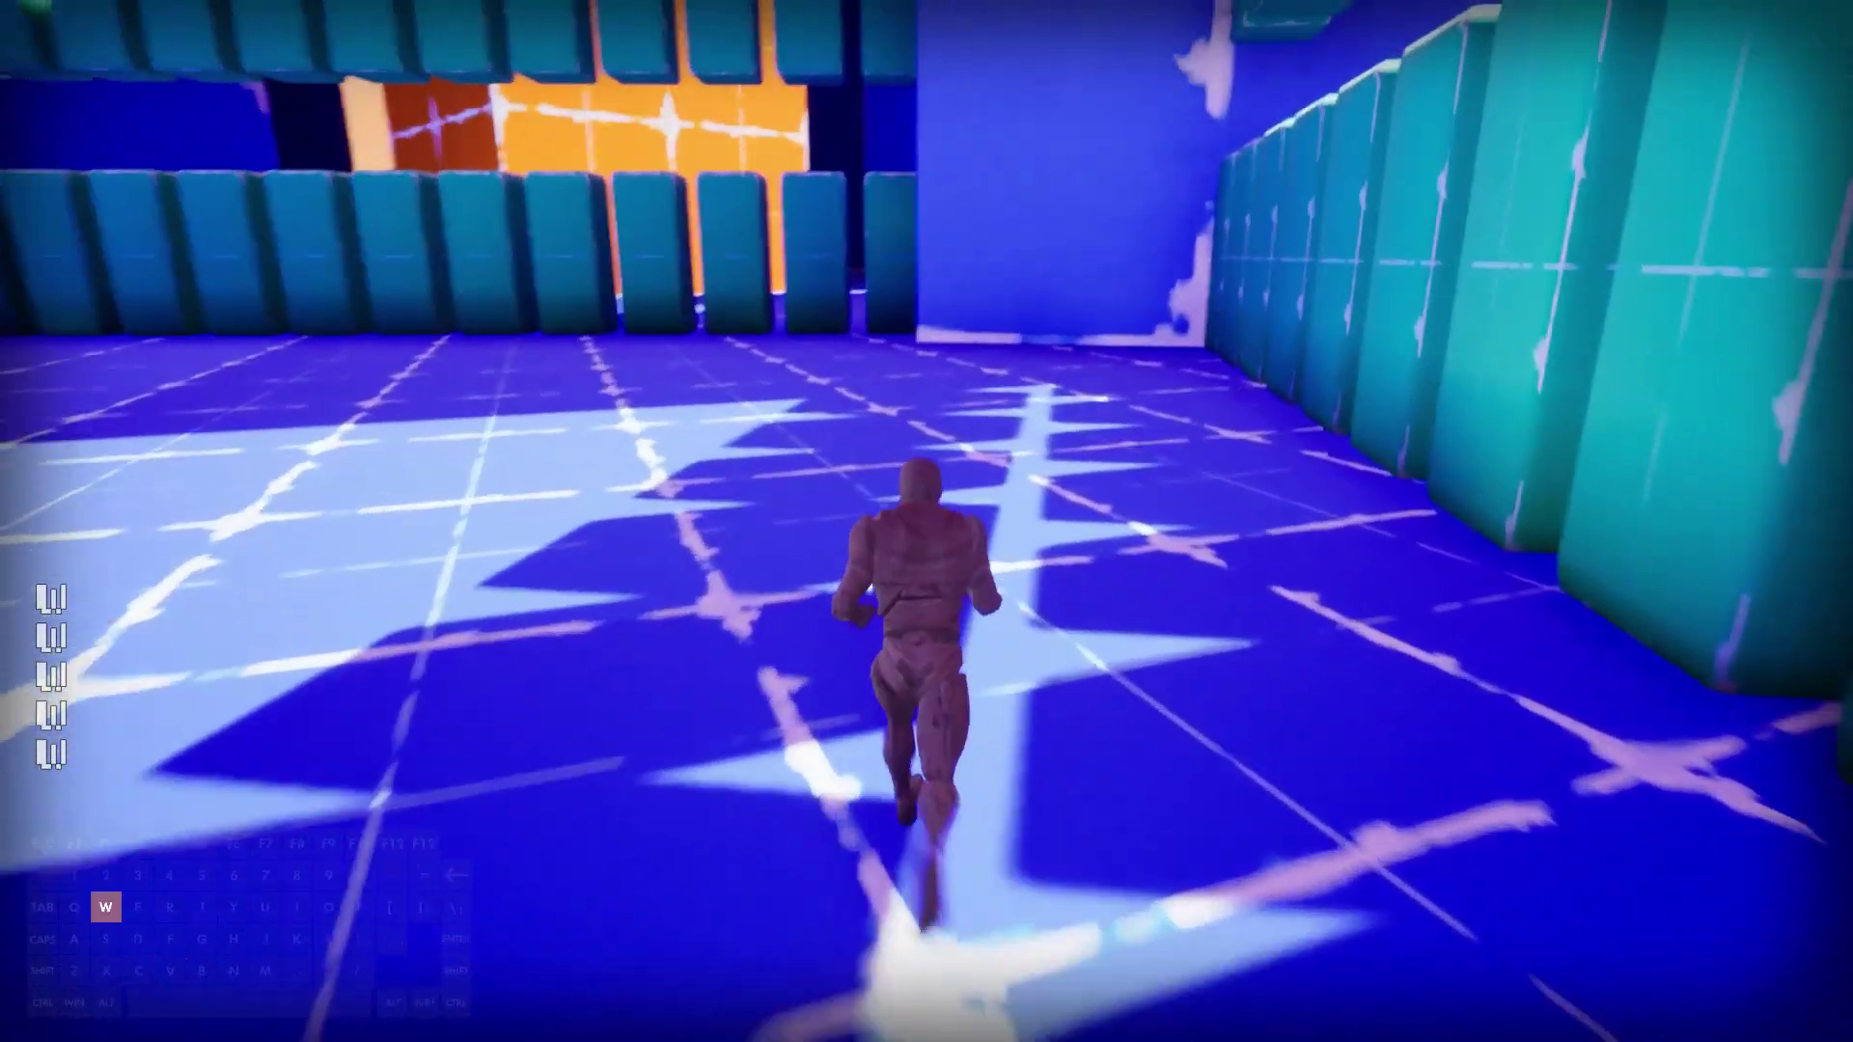
{"action": "key", "text": "a"}
{"action": "key", "text": "d"}
{"action": "key", "text": "d"}
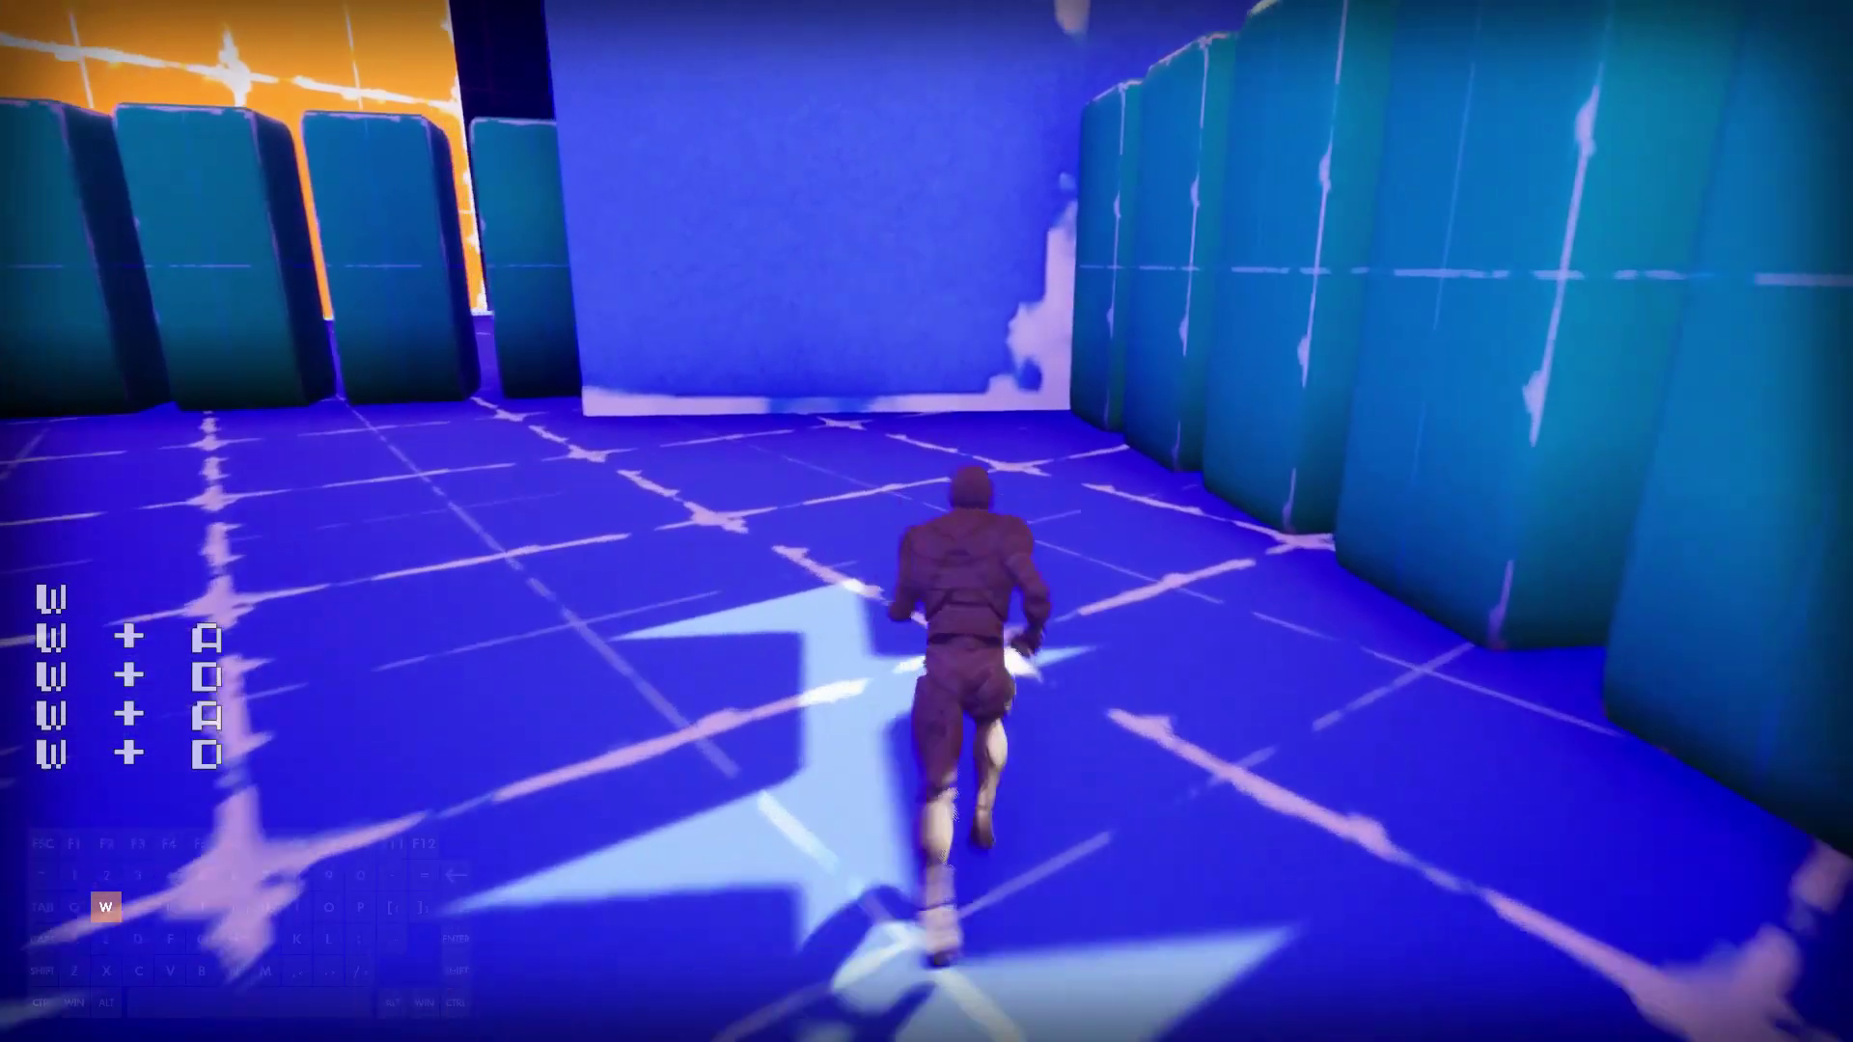
{"action": "key", "text": "a"}
{"action": "key", "text": "d"}
{"action": "key", "text": "w"}
{"action": "key", "text": "space"}
{"action": "key", "text": "d"}
{"action": "key", "text": "d"}
{"action": "key", "text": "d"}
{"action": "key", "text": "d"}
{"action": "key", "text": "d"}
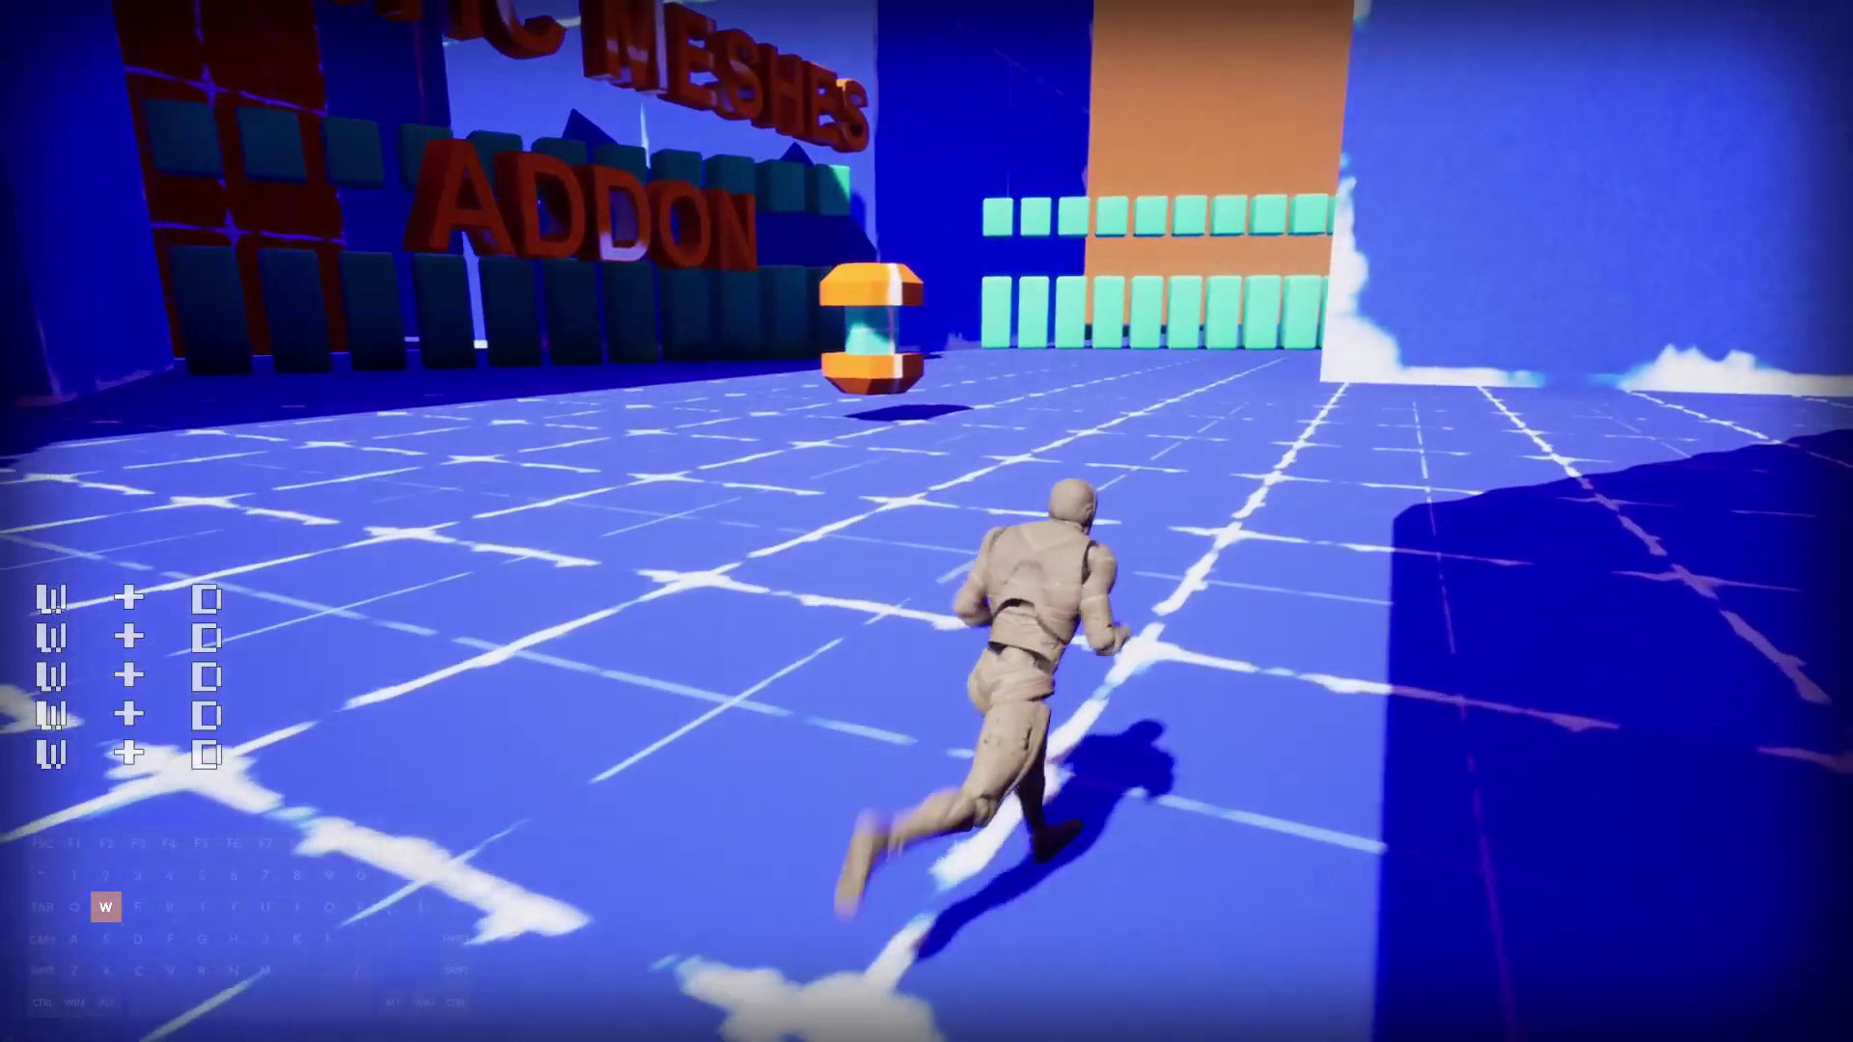
{"action": "key", "text": "w"}
{"action": "key", "text": "w"}
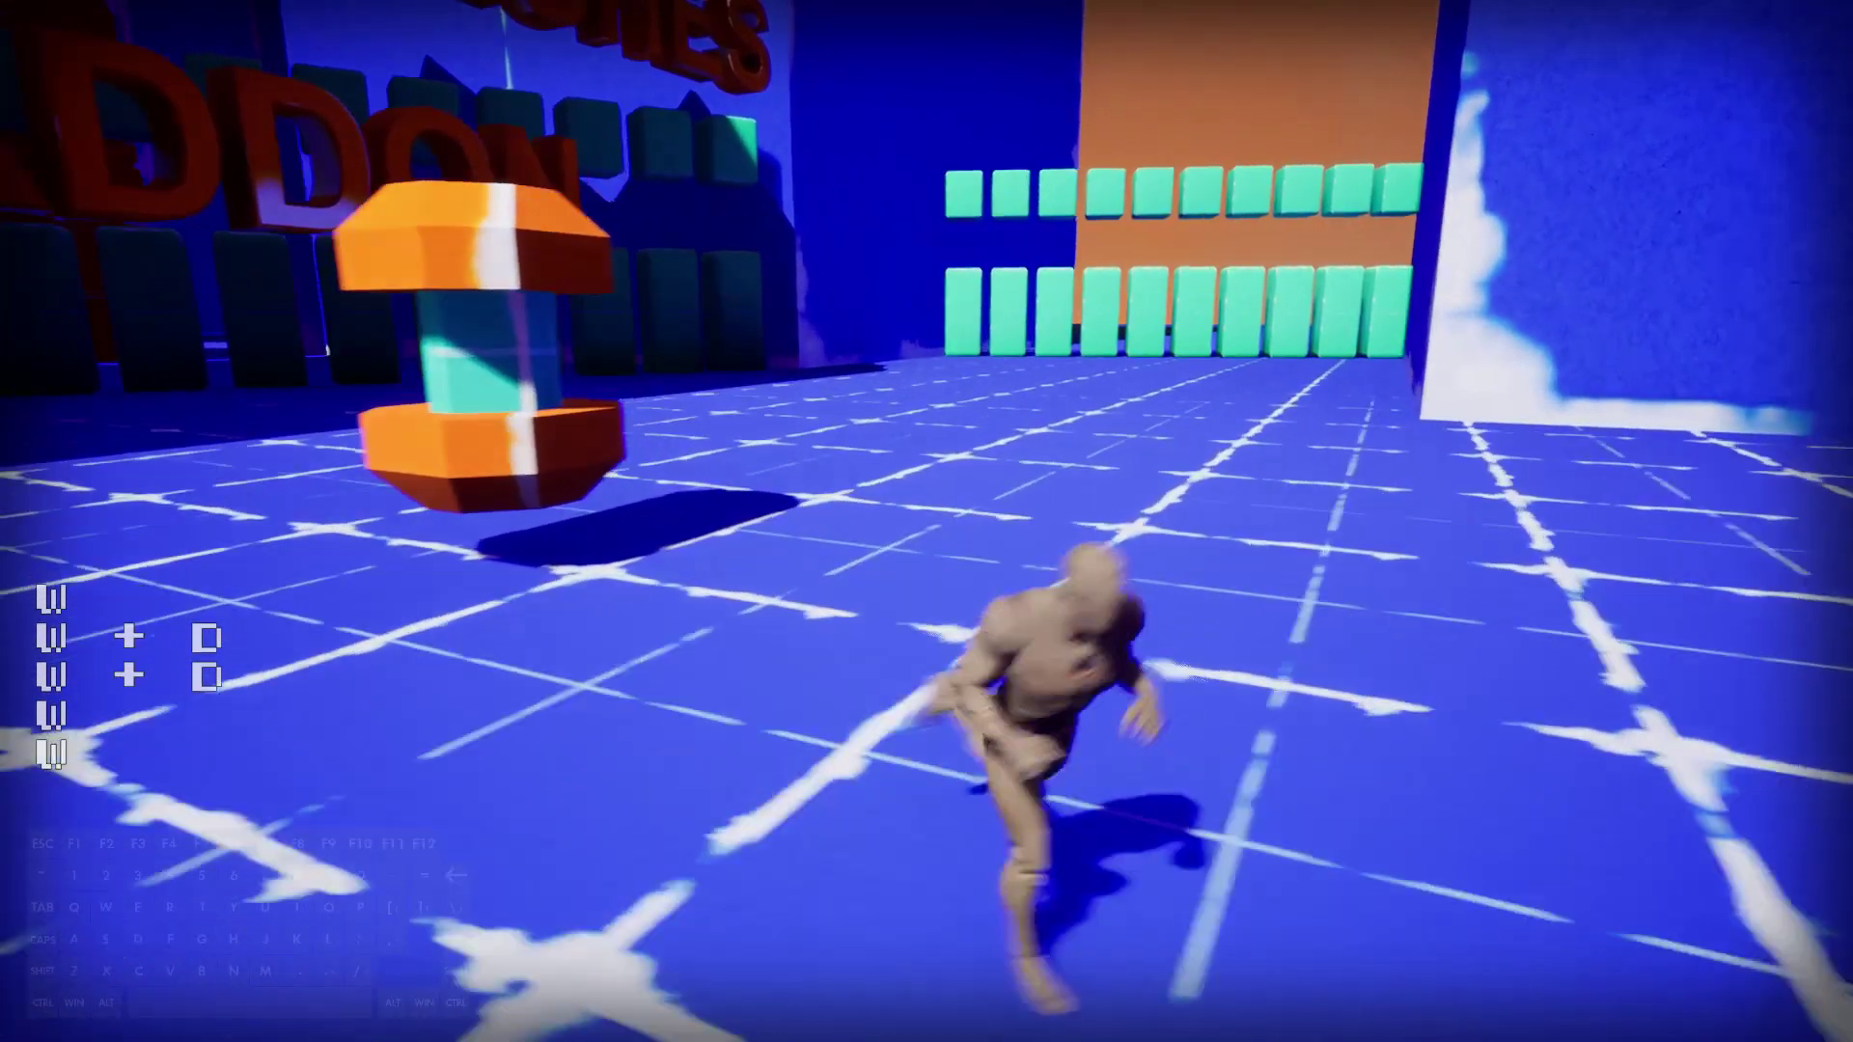
{"action": "key", "text": "s+d"}
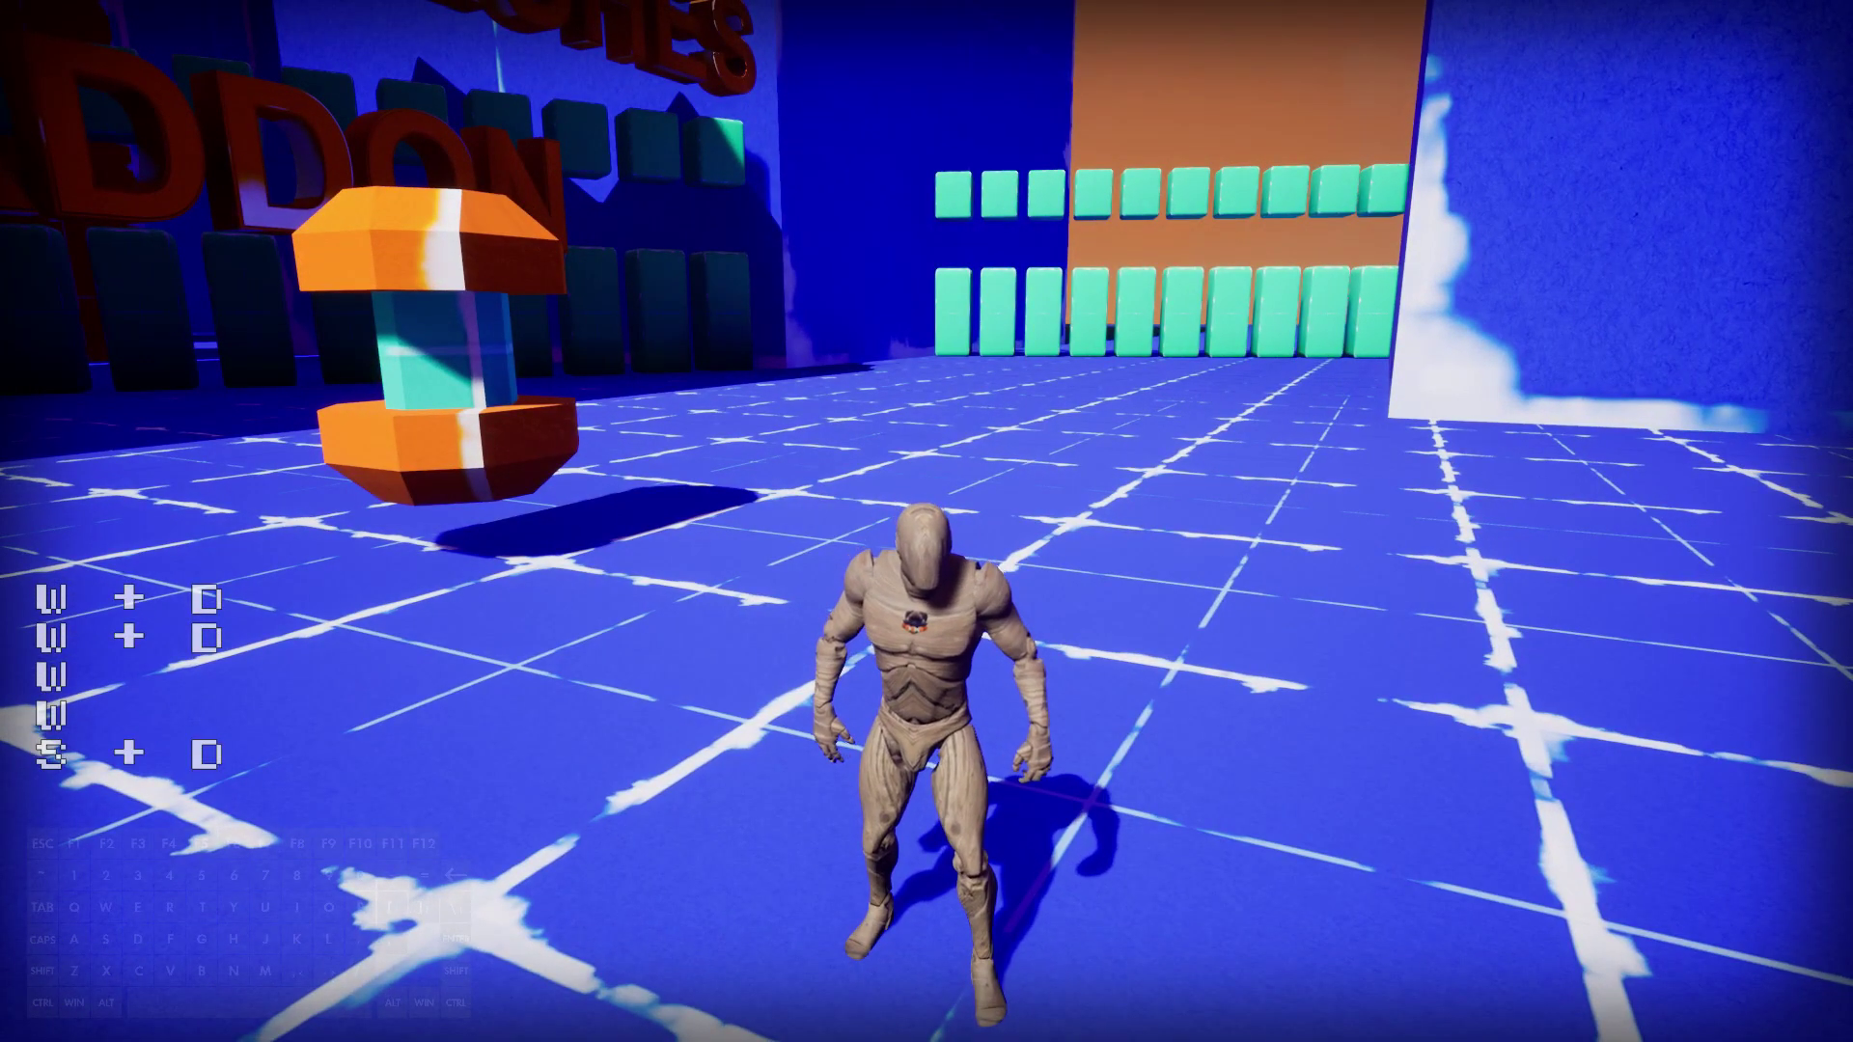